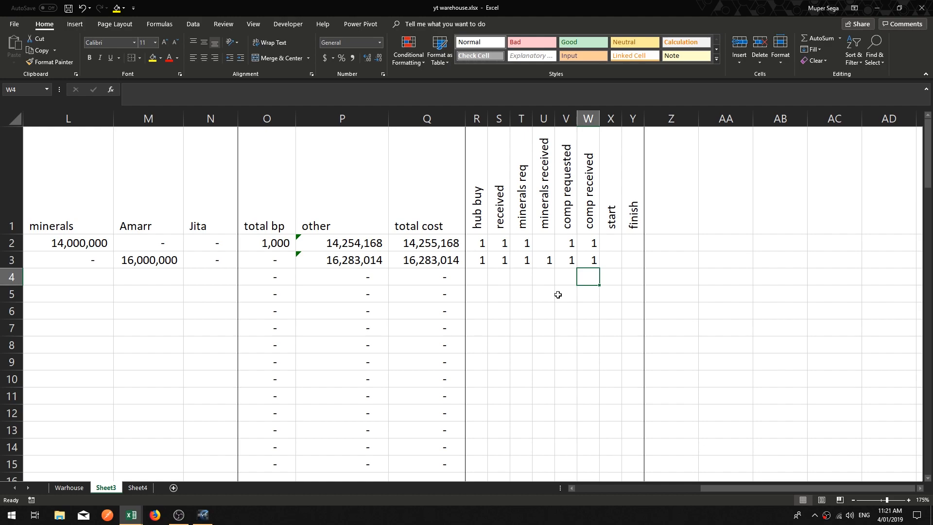
click(629, 277)
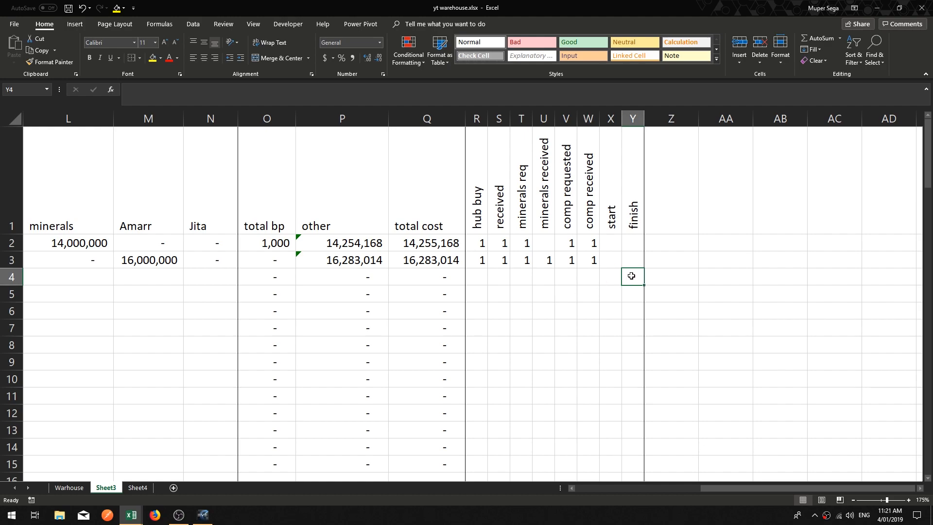
click(665, 119)
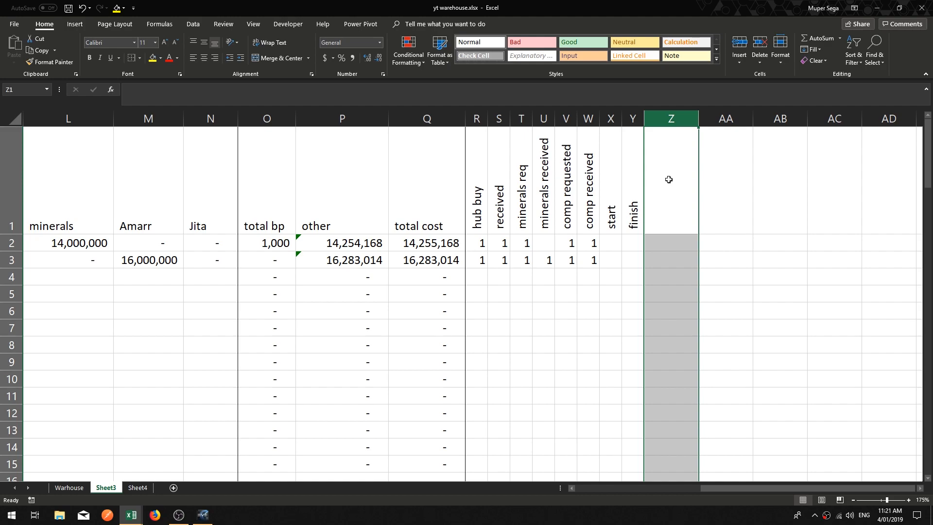
click(669, 200)
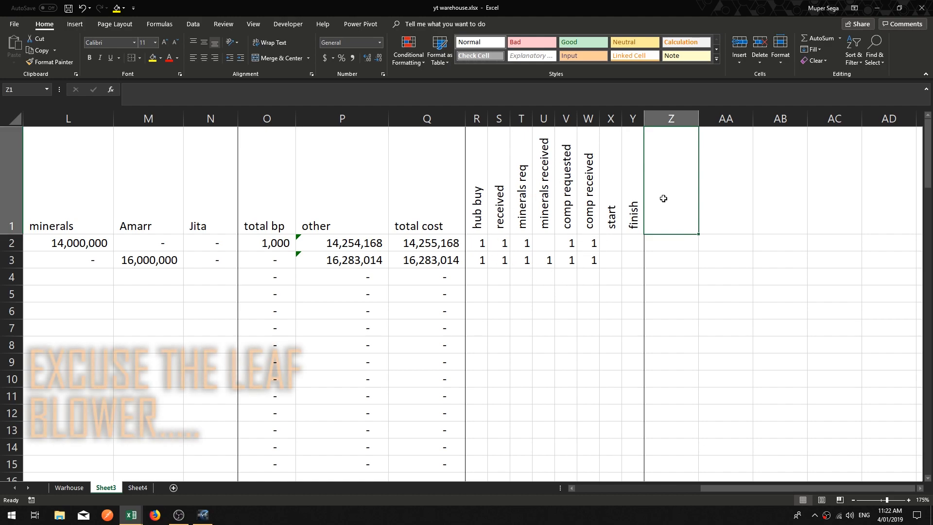
Step: Insert a new column before hub buy and enter the header Tracker in R1
click(473, 116)
right_click(474, 116)
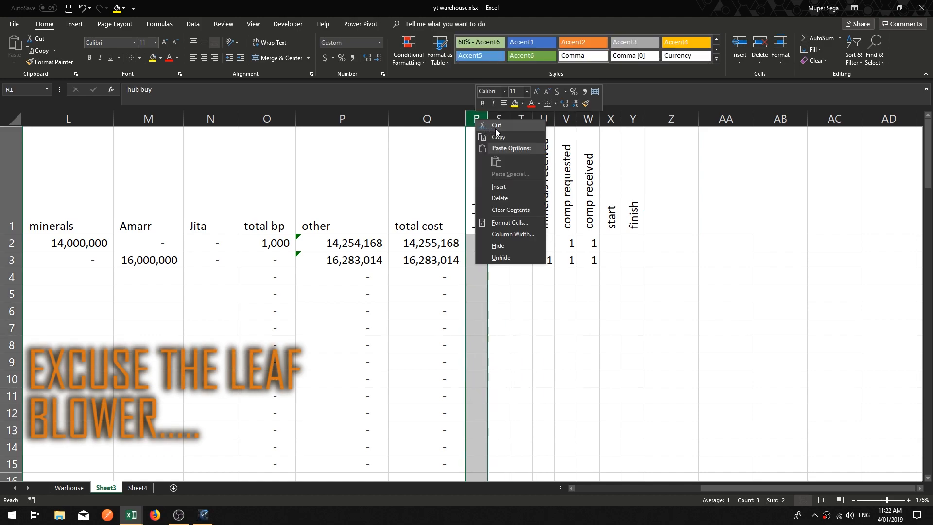
click(517, 197)
drag(512, 219, 503, 294)
click(513, 221)
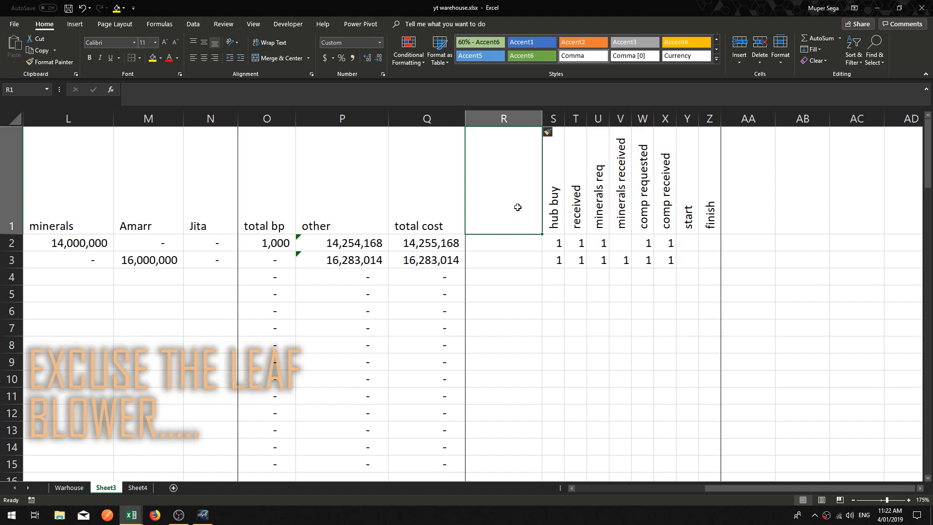
text(Trac)
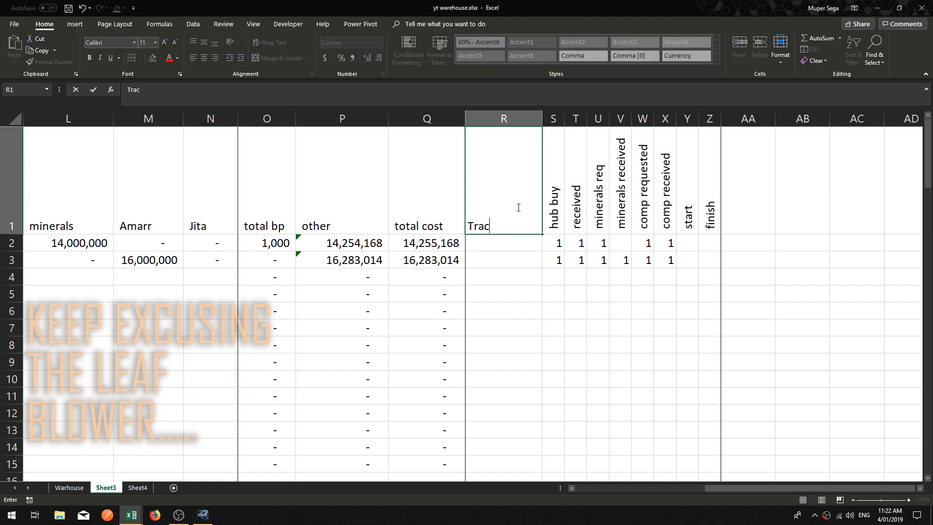
text(ker)
key(Return)
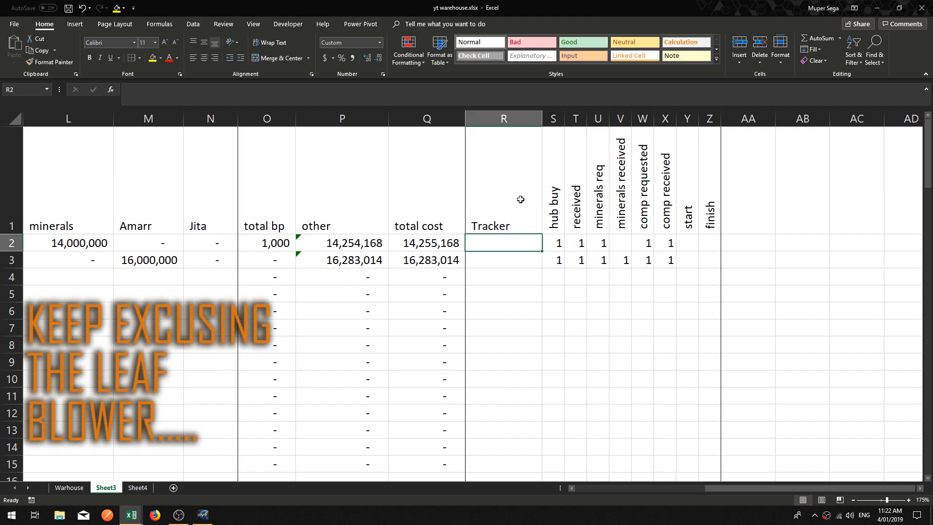
Step: Copy the hub buy header formatting onto the Tracker header and narrow the Tracker column
click(555, 219)
click(49, 61)
click(484, 156)
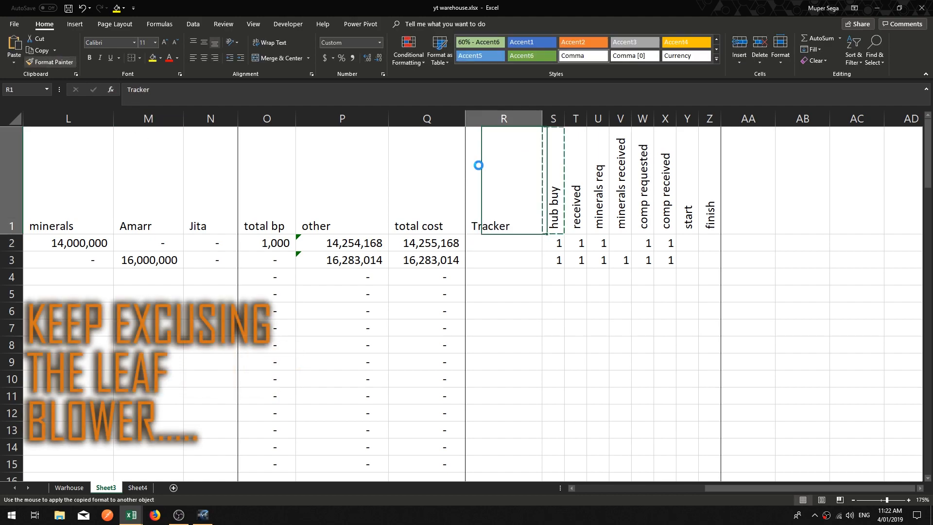
click(515, 291)
drag(537, 123, 487, 123)
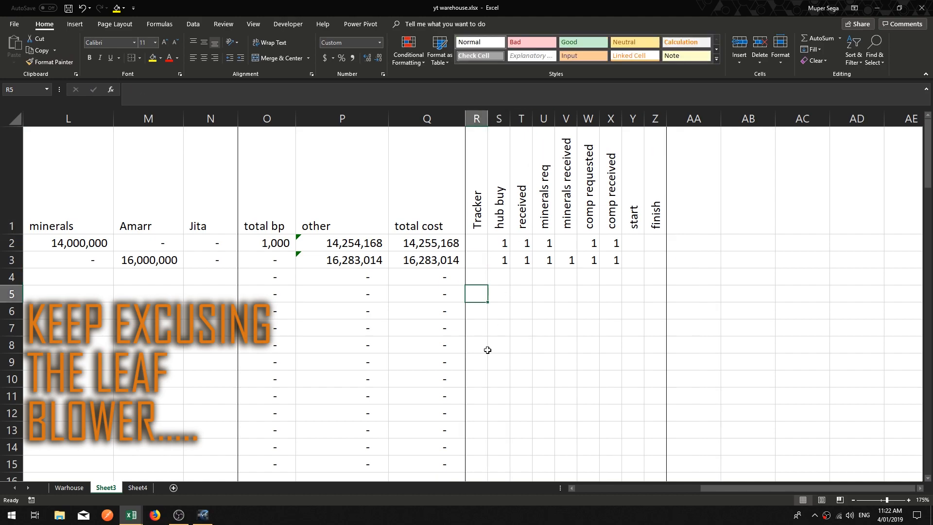
Step: Enter a formula in R2 that sums S2:Z2
click(480, 364)
click(475, 241)
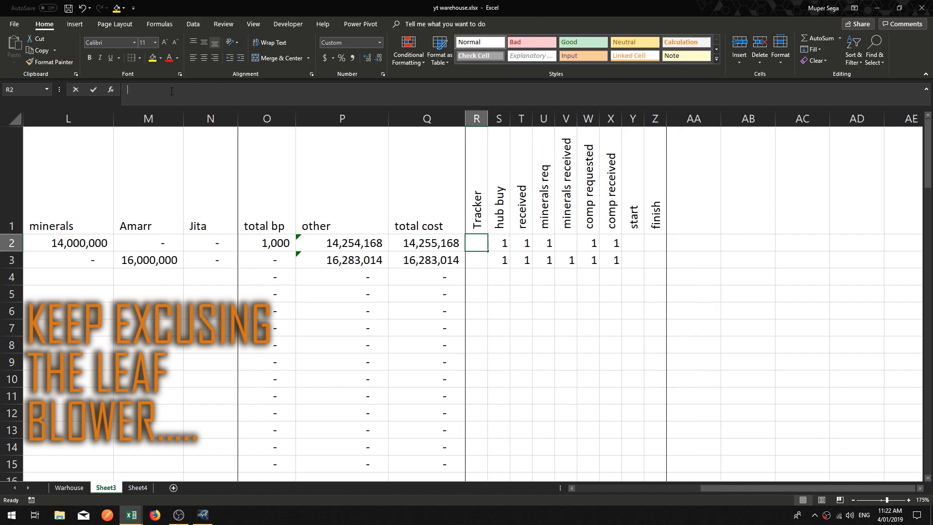
text(=)
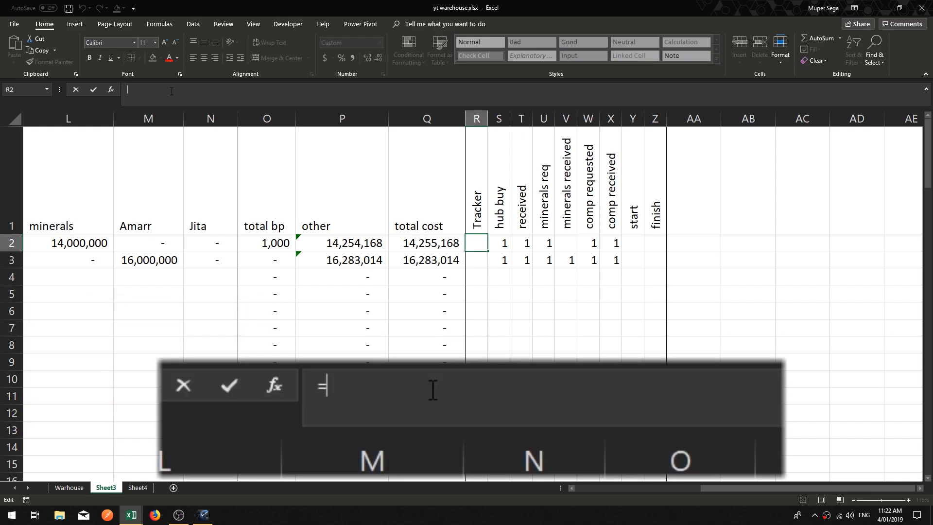
text(sum)
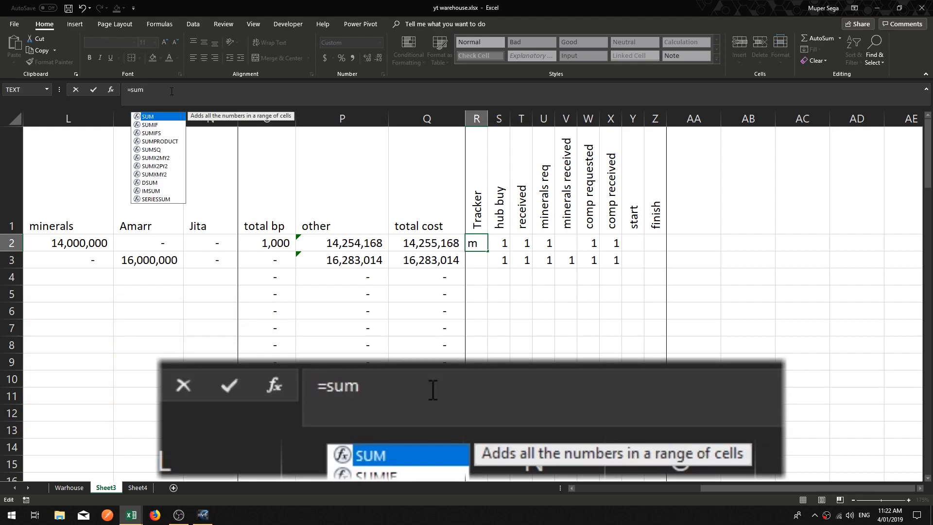
key(Tab)
drag(506, 241, 654, 238)
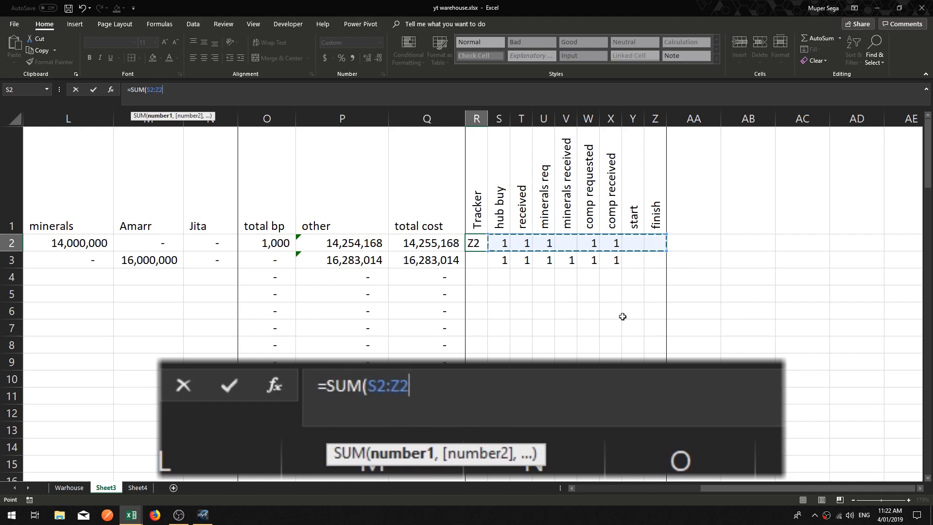
key(Return)
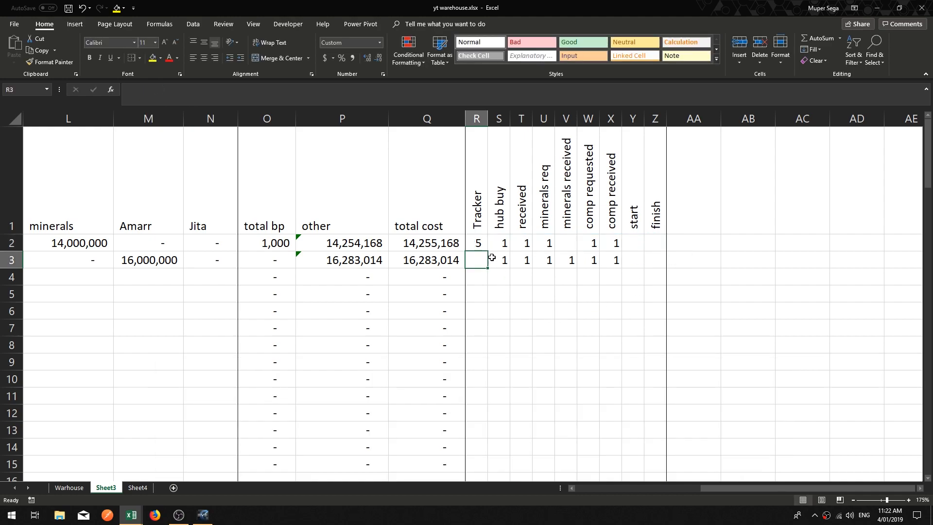
Step: Fill the Tracker sum formula down column R to row 15
click(481, 244)
drag(489, 251, 481, 474)
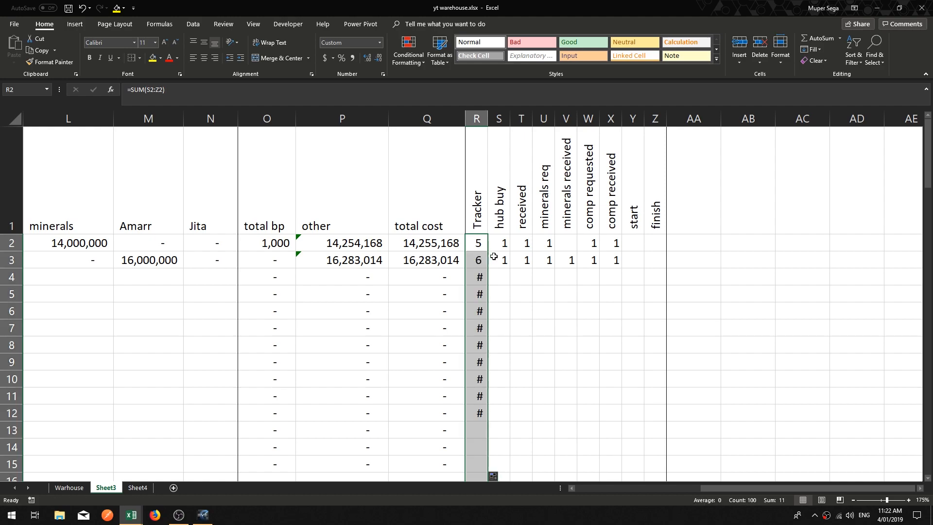
click(476, 243)
click(521, 312)
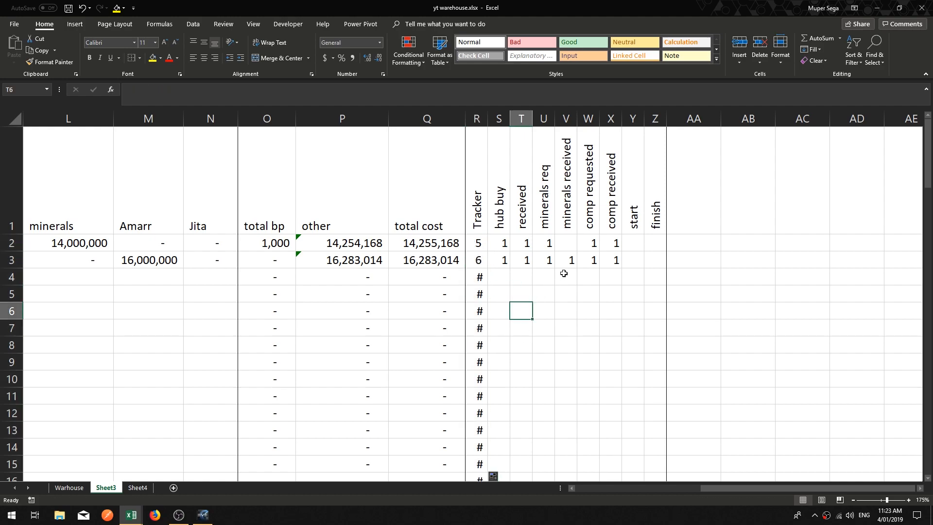
click(505, 243)
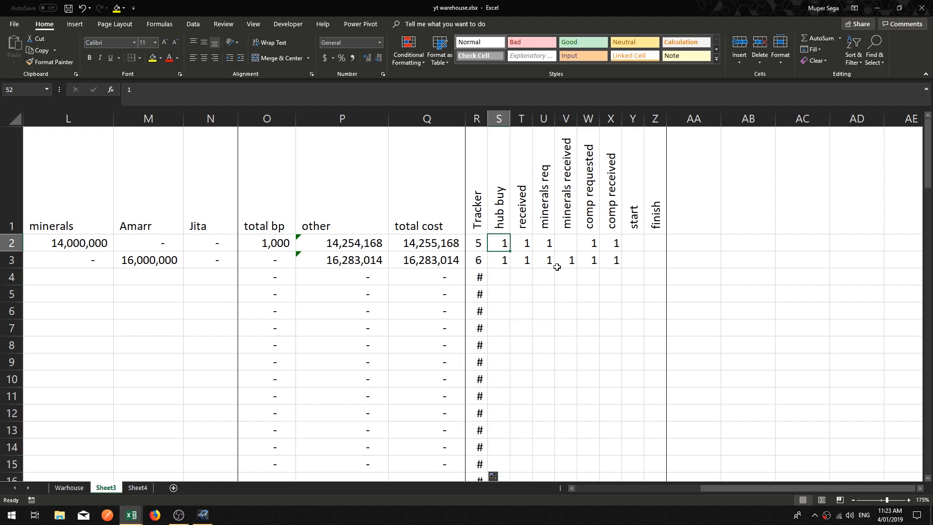
Step: Clear the received and minerals req values in row 3, then re-enter 1 in each
click(480, 262)
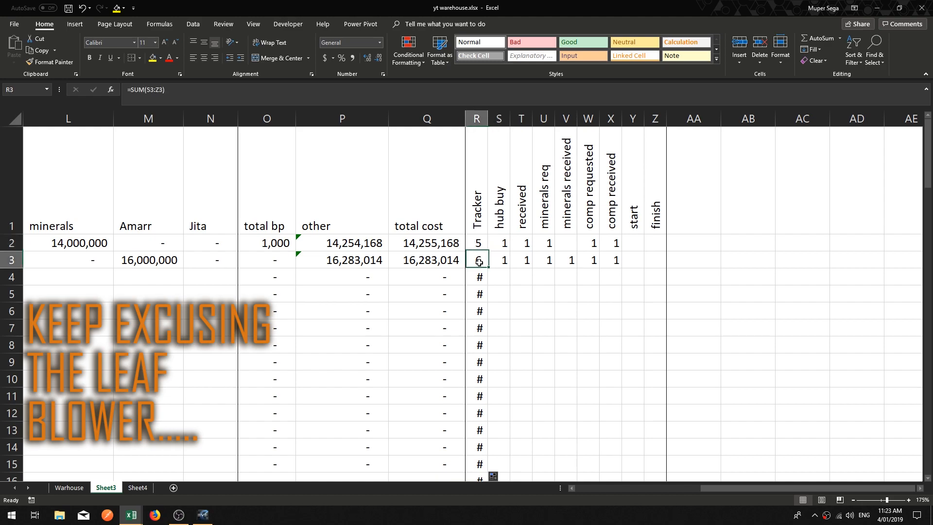
click(548, 262)
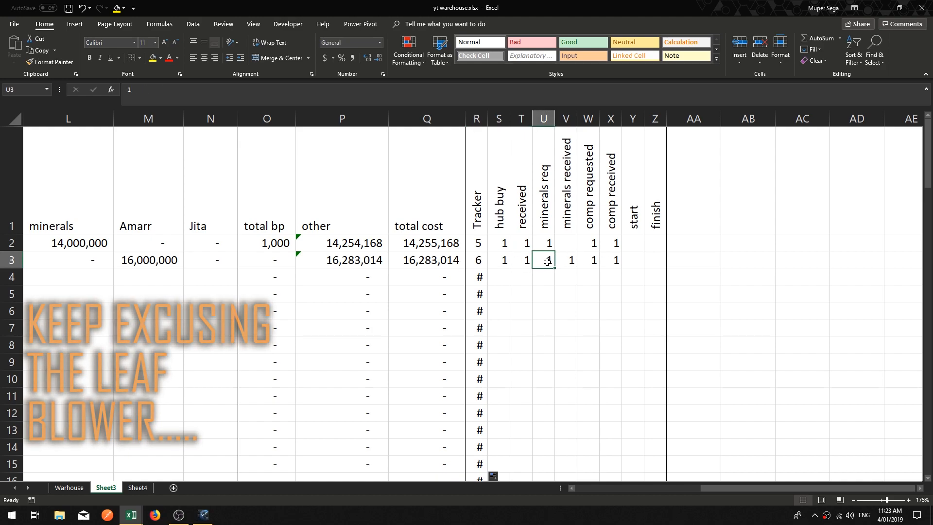
key(Delete)
key(Left)
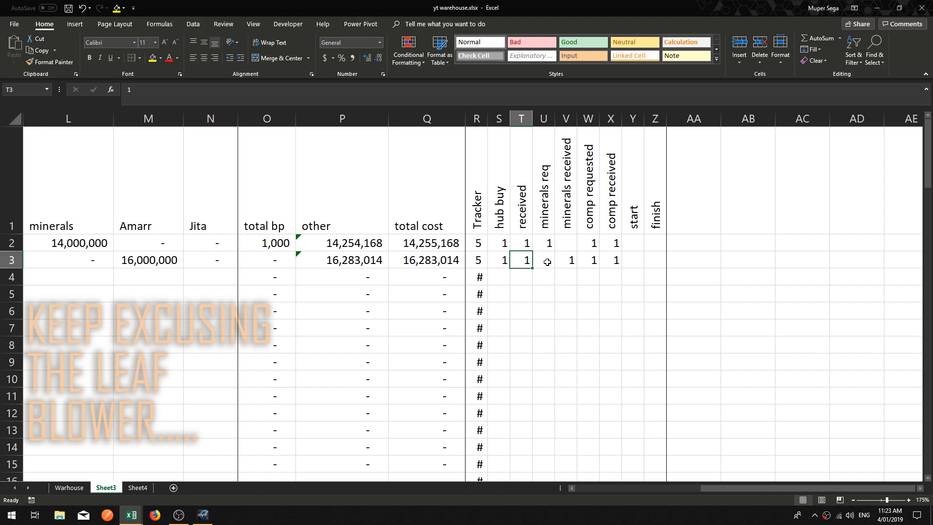
key(Delete)
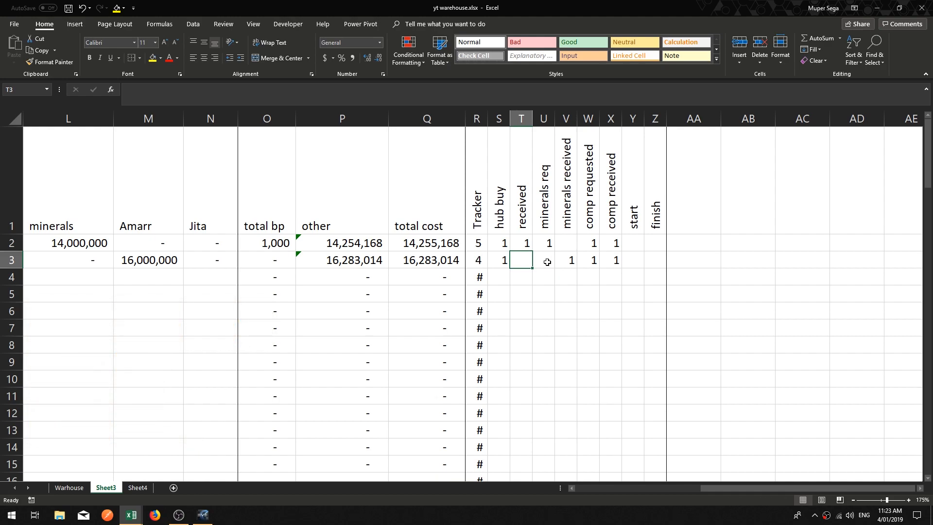
text(1)
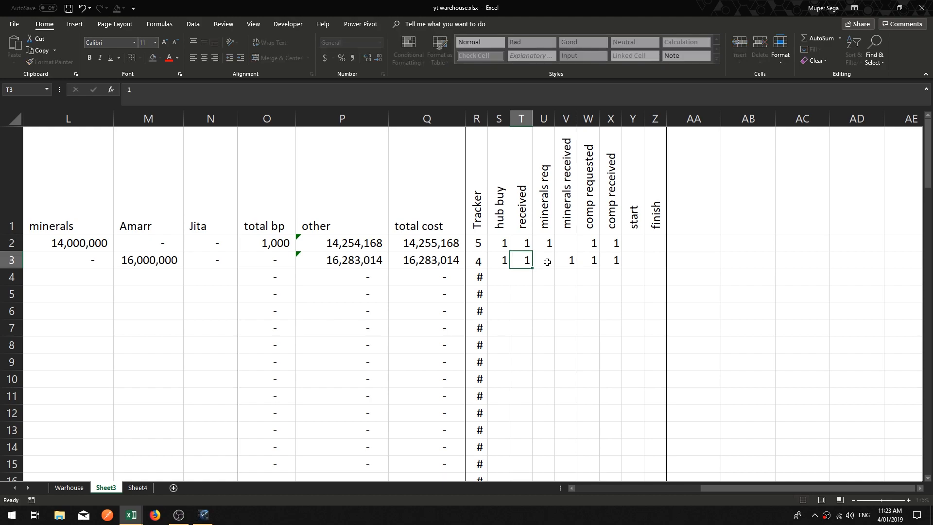
key(Right)
text(1)
key(Right)
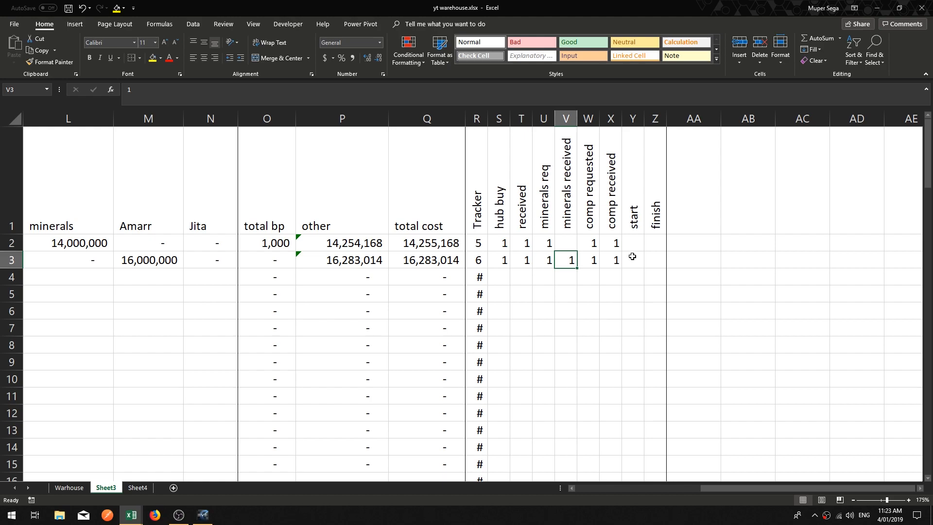
Step: Widen column R so the Tracker values display fully
click(481, 262)
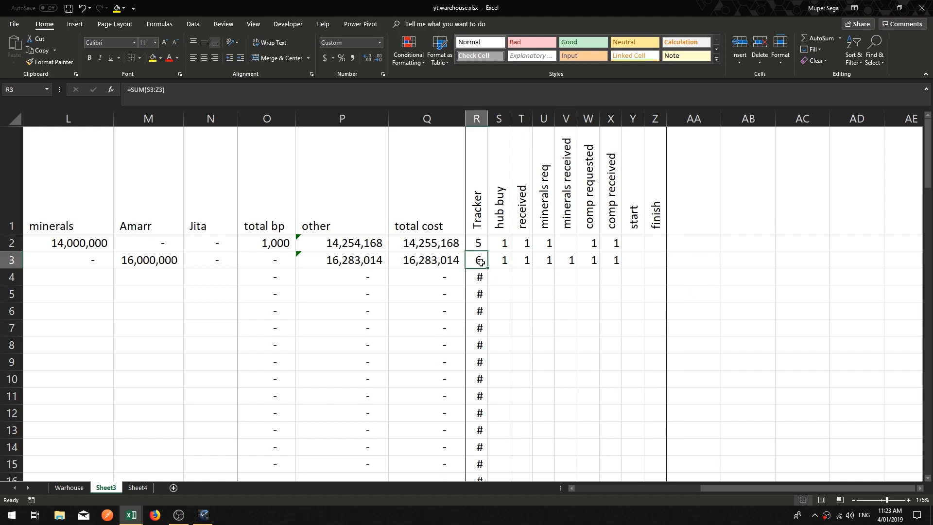
click(482, 281)
drag(488, 119, 505, 117)
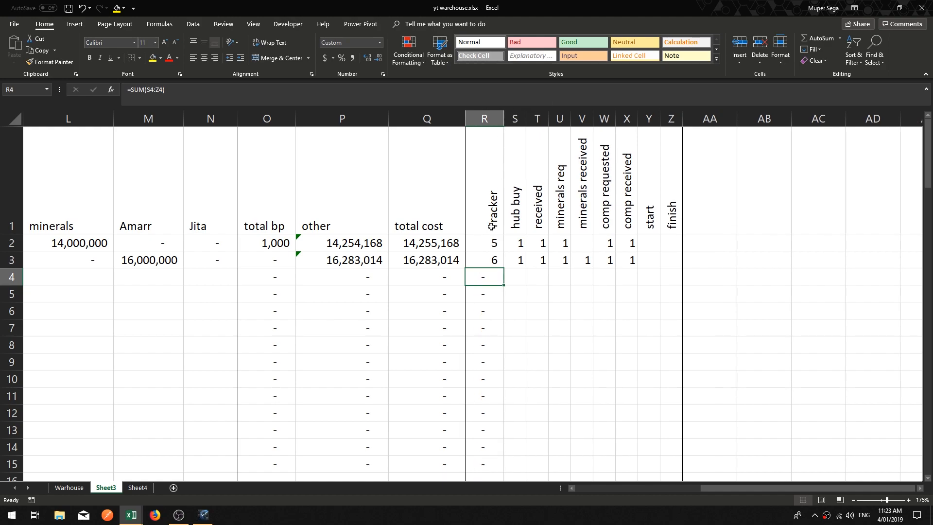
drag(504, 118, 495, 118)
Step: Edit the R2 formula to wrap the SUM inside an IF function
click(480, 246)
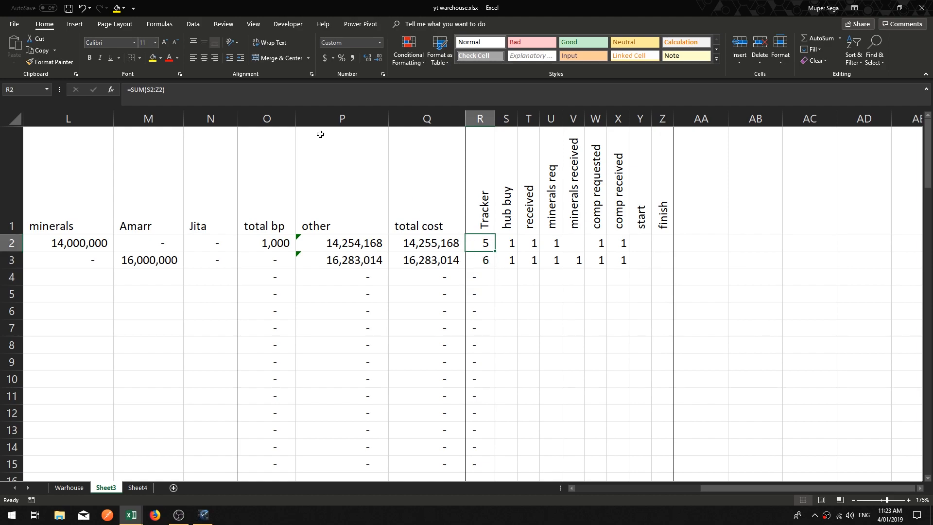
click(216, 89)
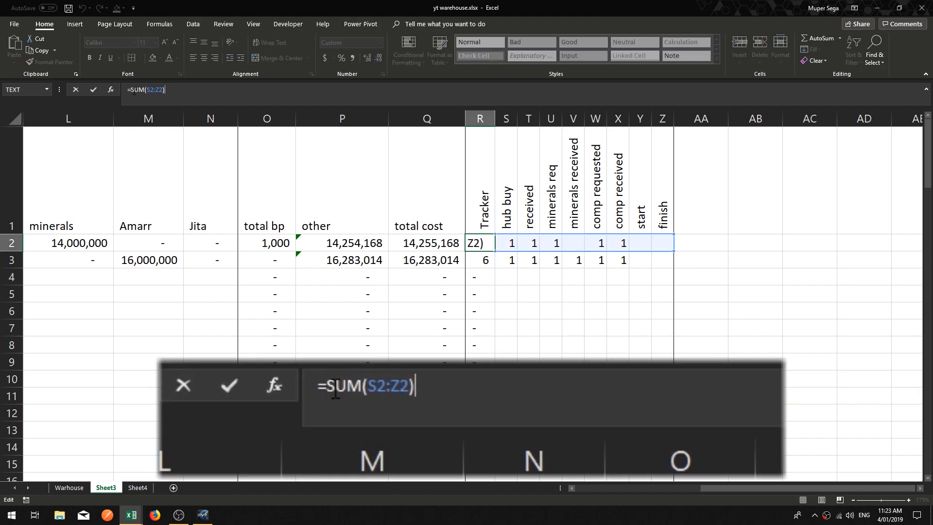
click(132, 89)
click(131, 89)
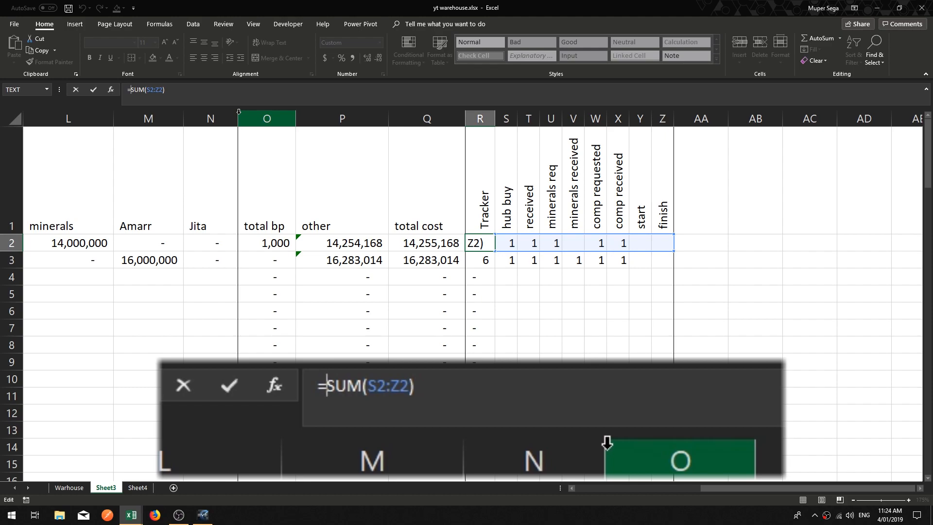
text(if)
key(Tab)
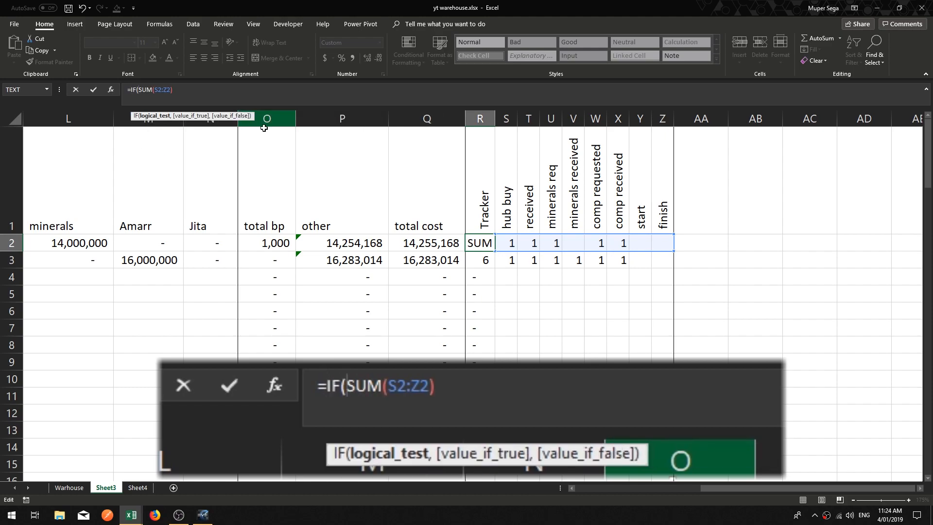
Step: Complete the R2 formula as =IF(Q2>0,SUM(S2:Z2),"") so the Tracker sum depends on a positive total cost
click(572, 488)
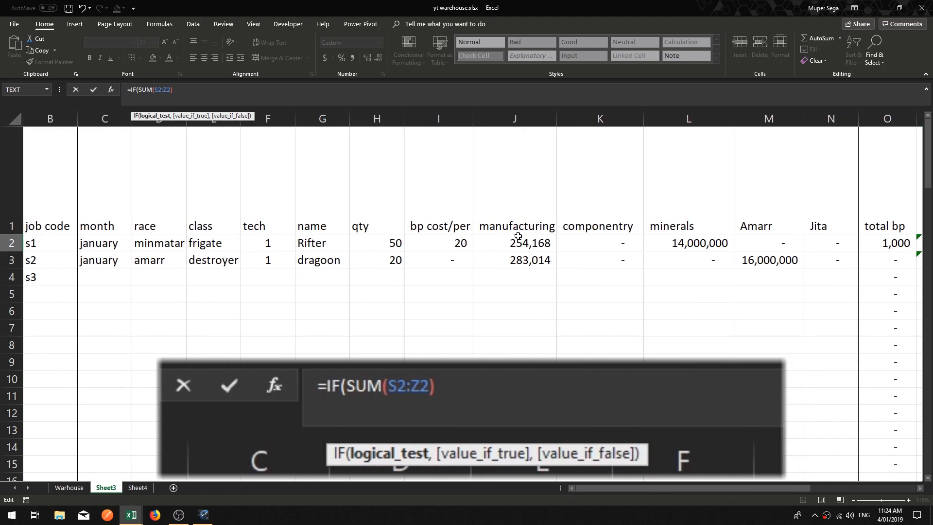
click(102, 244)
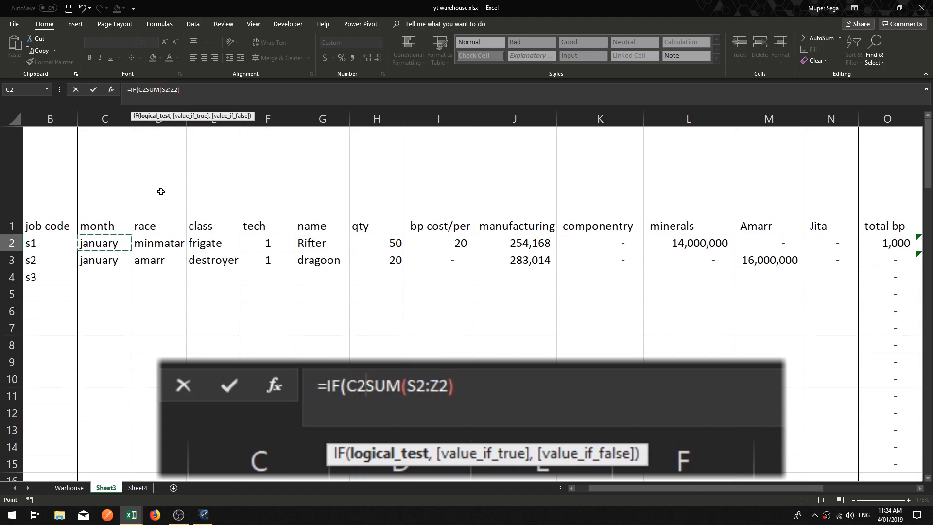
click(919, 489)
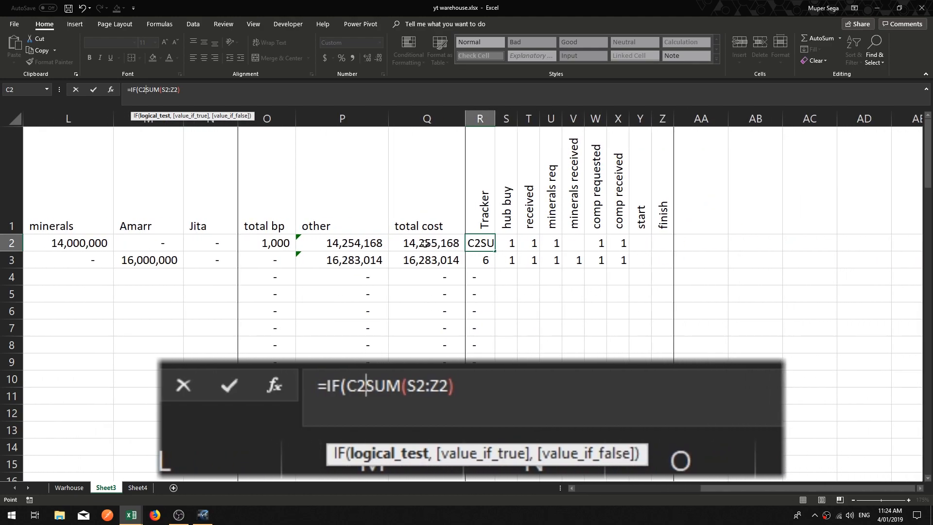
click(424, 243)
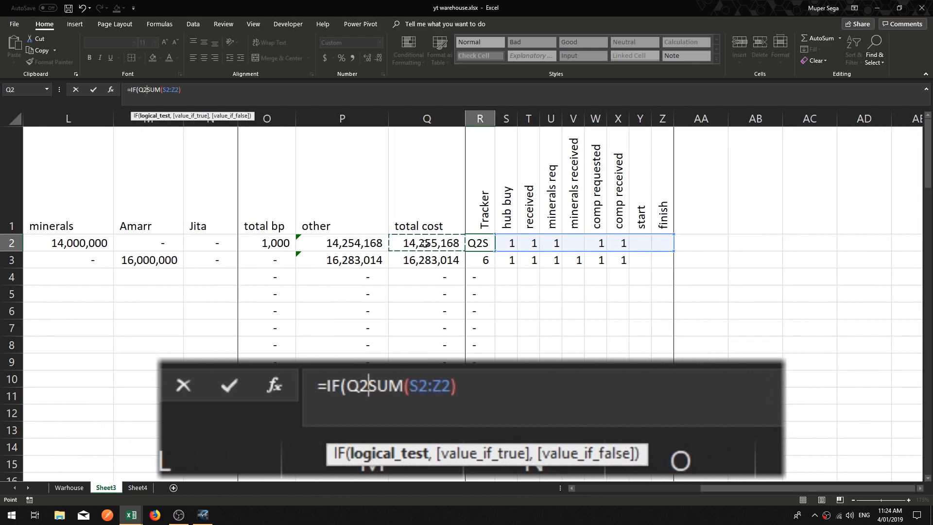
text(>)
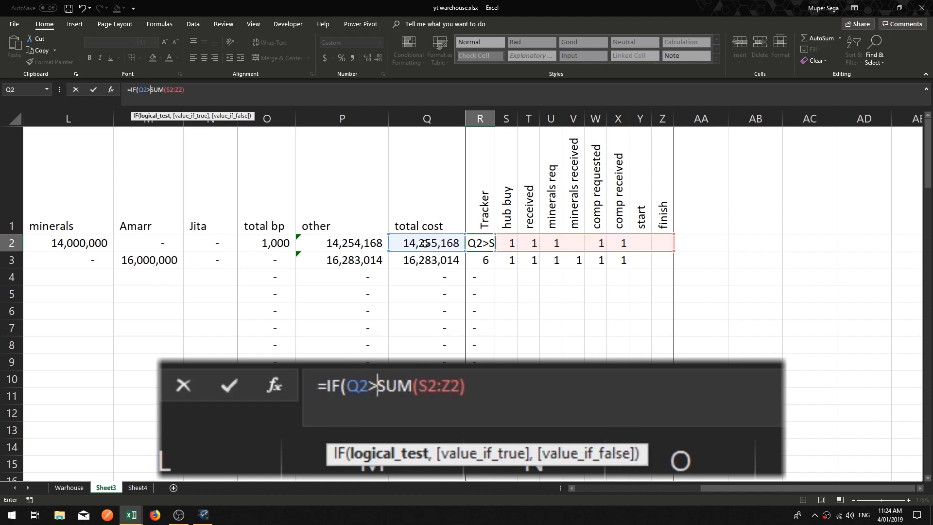
text(0)
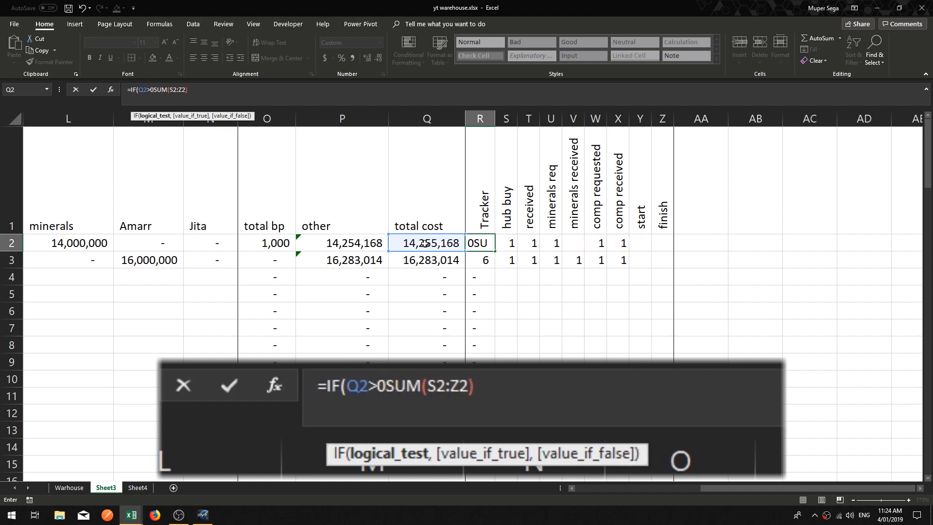
text(,)
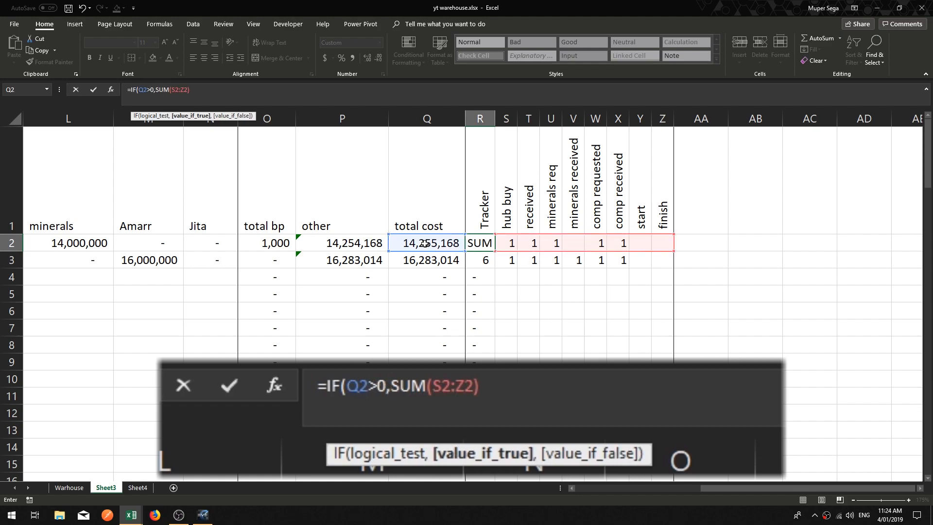
click(213, 98)
text(,)
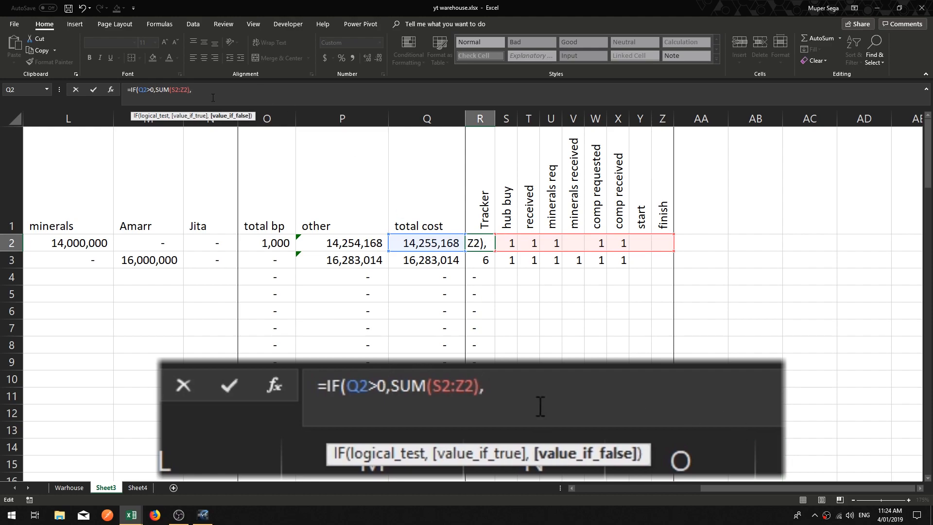
text(""))
key(Return)
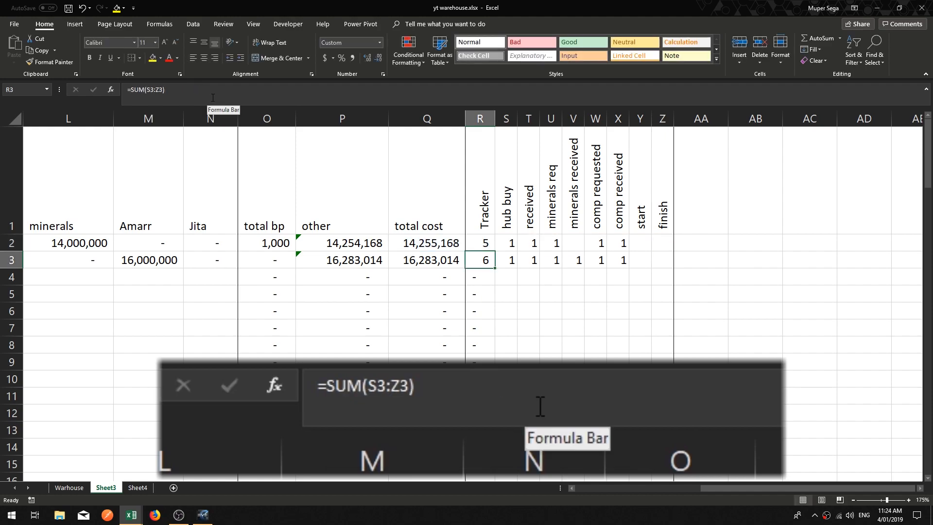
Step: Fill the new R2 IF formula down the Tracker column
click(488, 247)
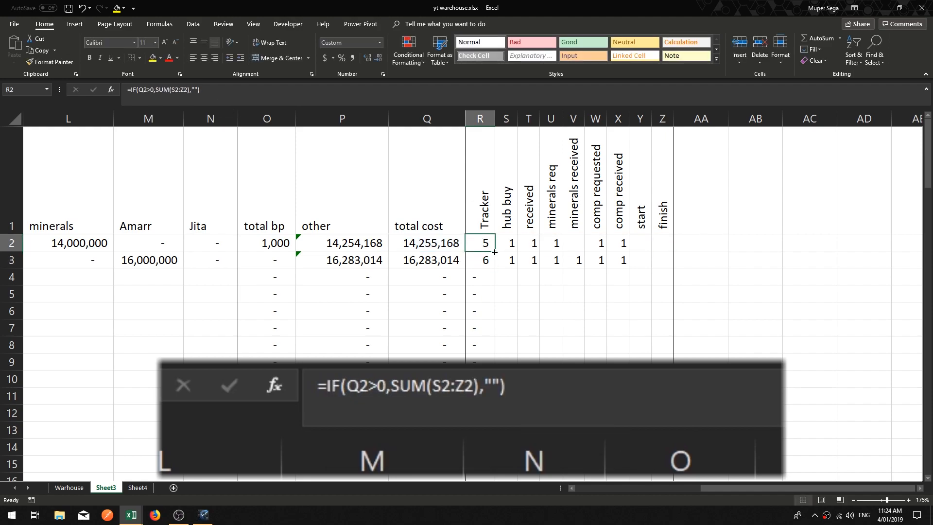
double_click(494, 252)
click(632, 361)
click(481, 287)
drag(482, 296, 483, 412)
click(483, 276)
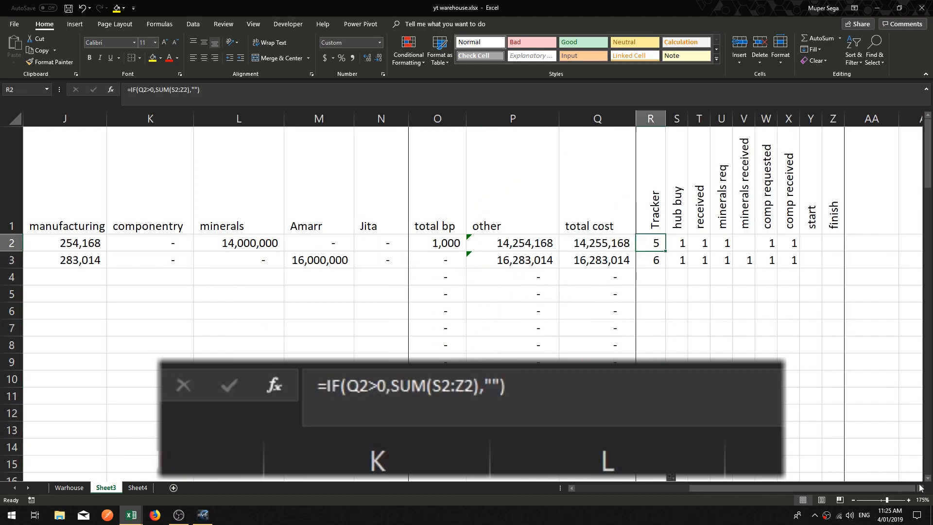
click(920, 488)
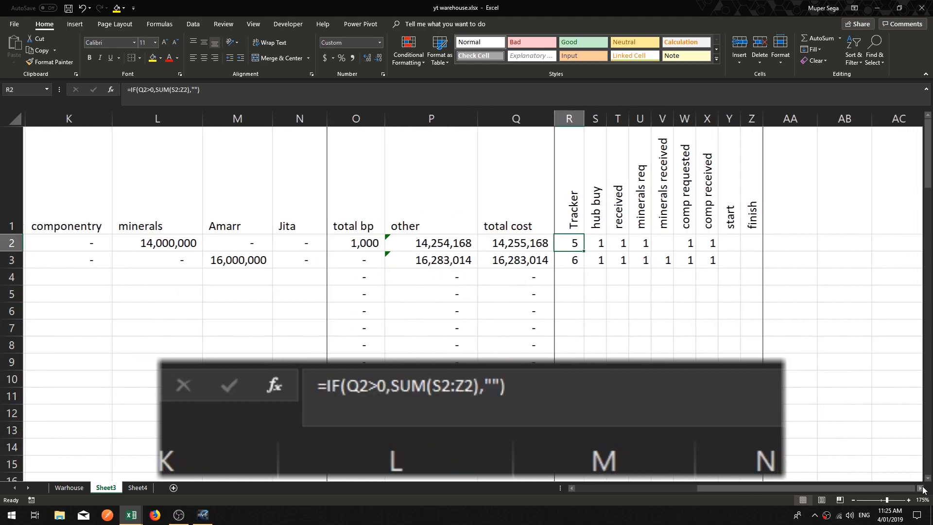
click(574, 487)
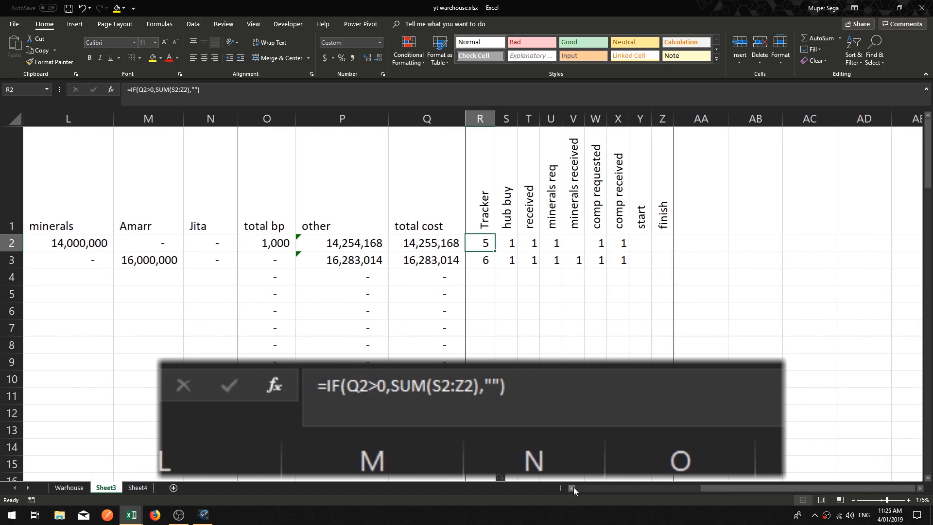
click(574, 487)
drag(573, 487, 574, 487)
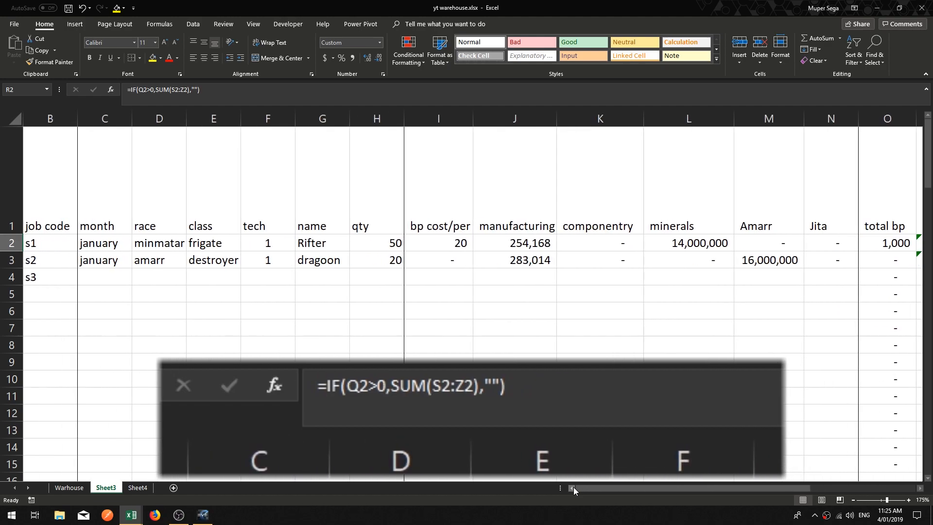
drag(922, 488, 922, 489)
drag(529, 342, 519, 331)
click(478, 244)
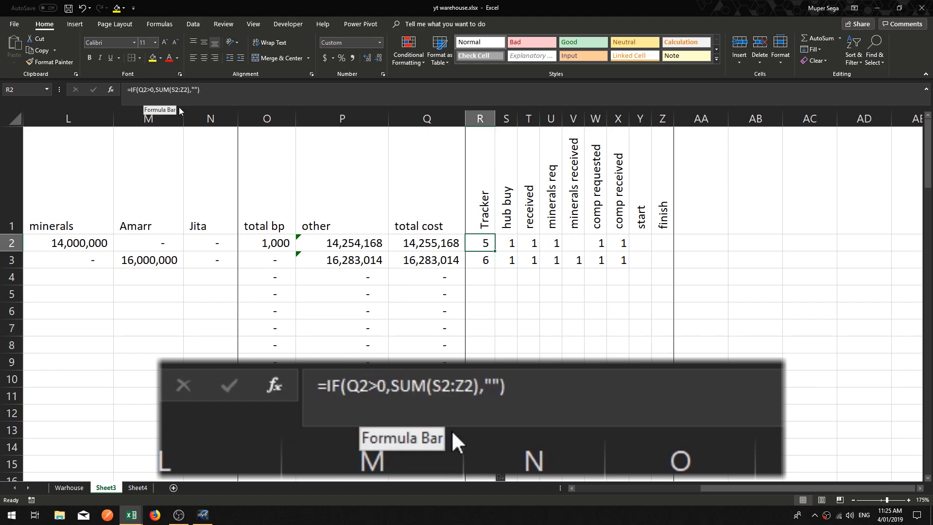
drag(573, 489, 572, 489)
Step: Rewrite the R2 condition as =IF(C2="","",SUM(S2:Z2)) so the Tracker stays blank when the month is empty
click(142, 89)
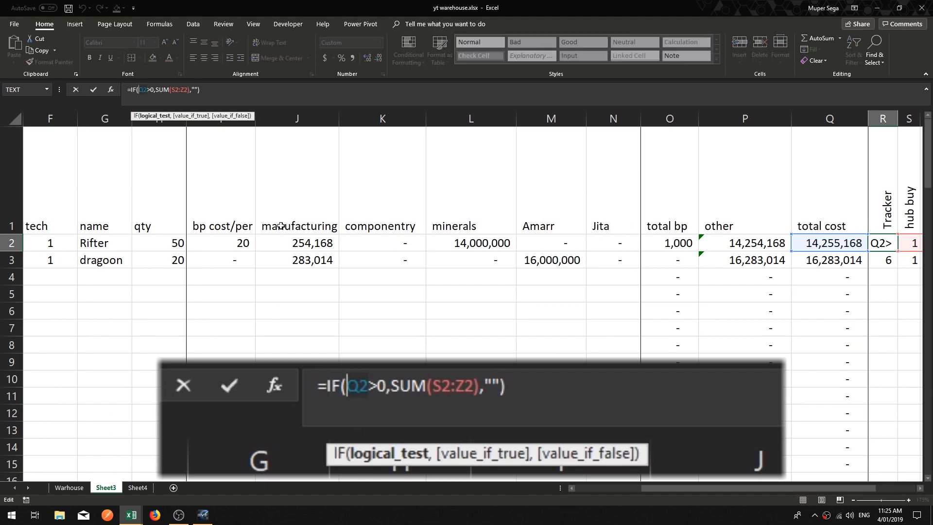
key(Delete)
click(571, 488)
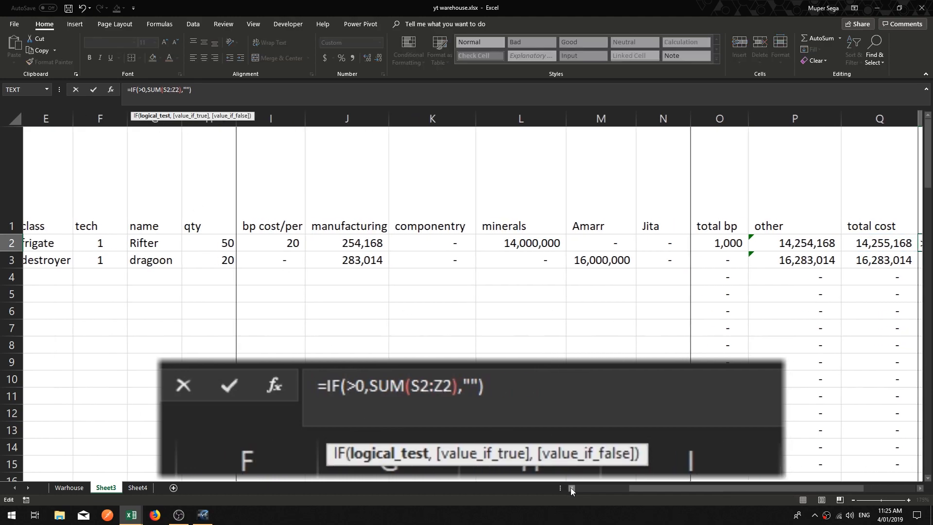
click(571, 488)
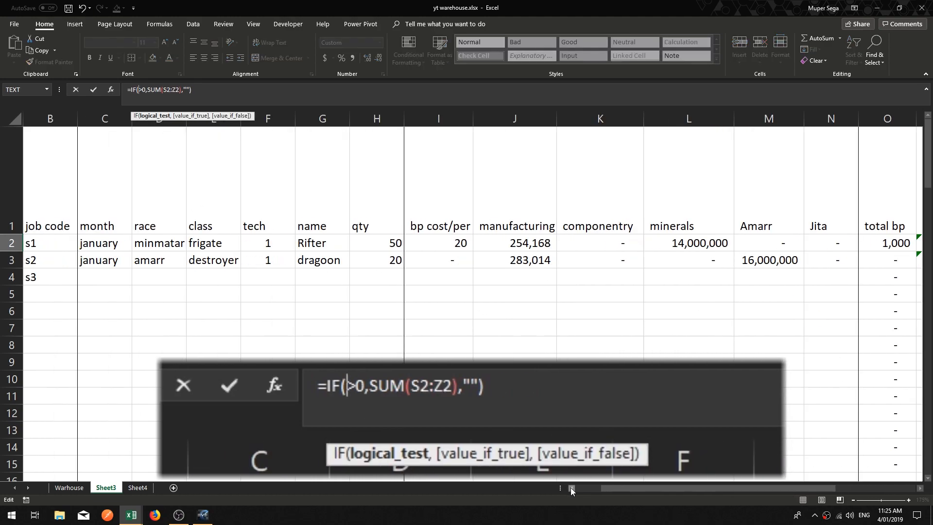
click(114, 248)
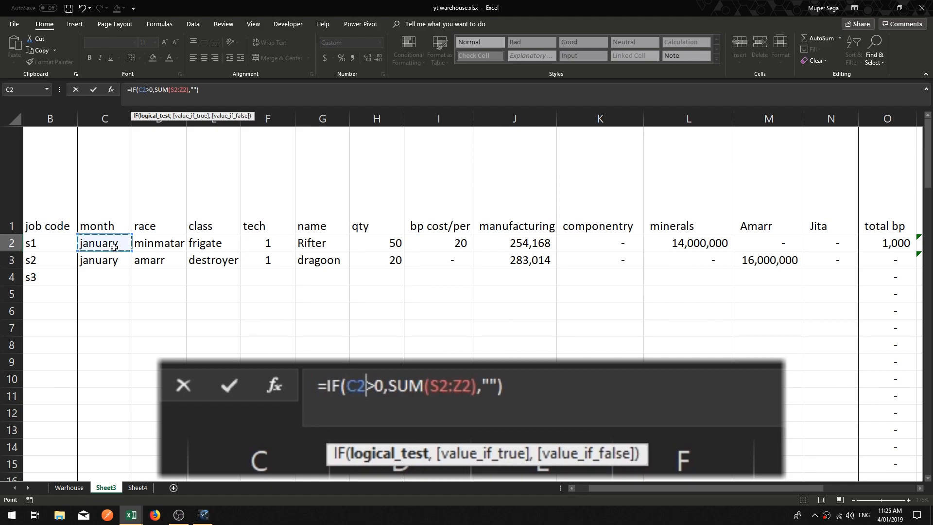
click(152, 100)
key(BackSpace)
key(BackSpace)
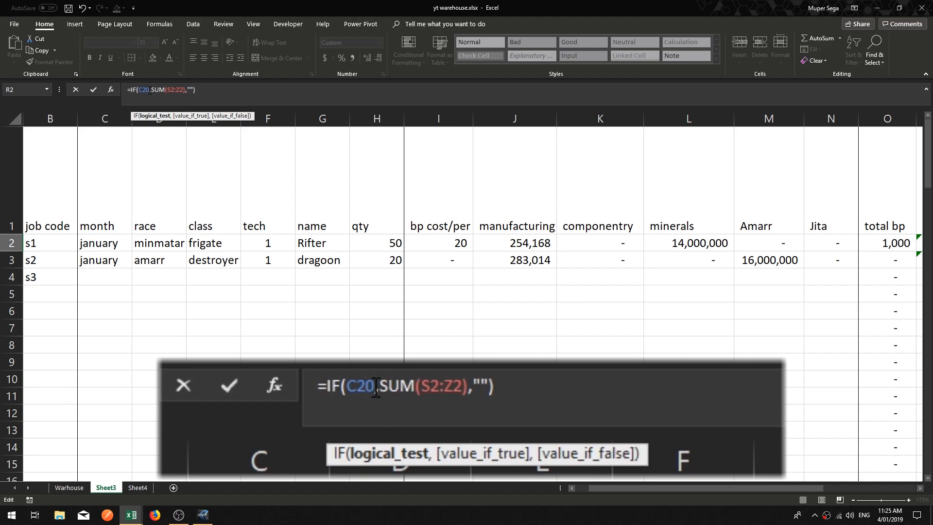
text(="")
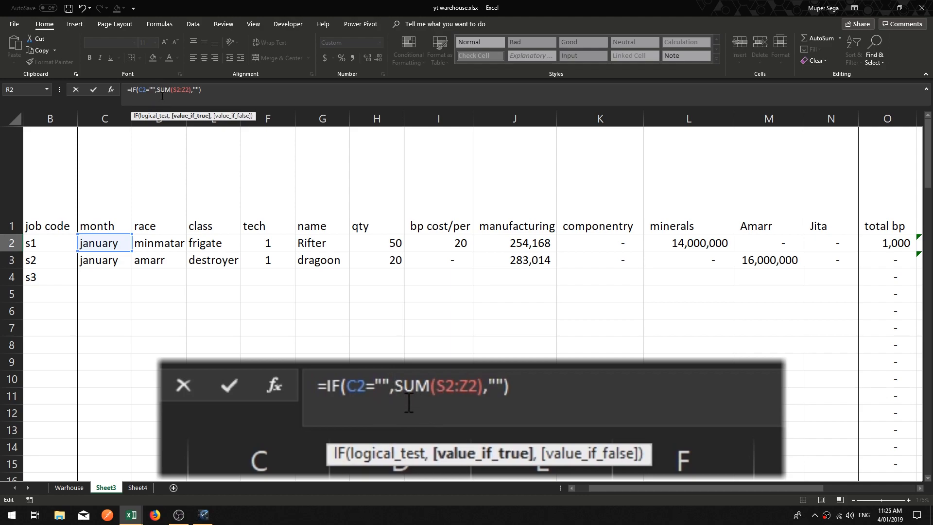
text("")
key(BackSpace)
text(")
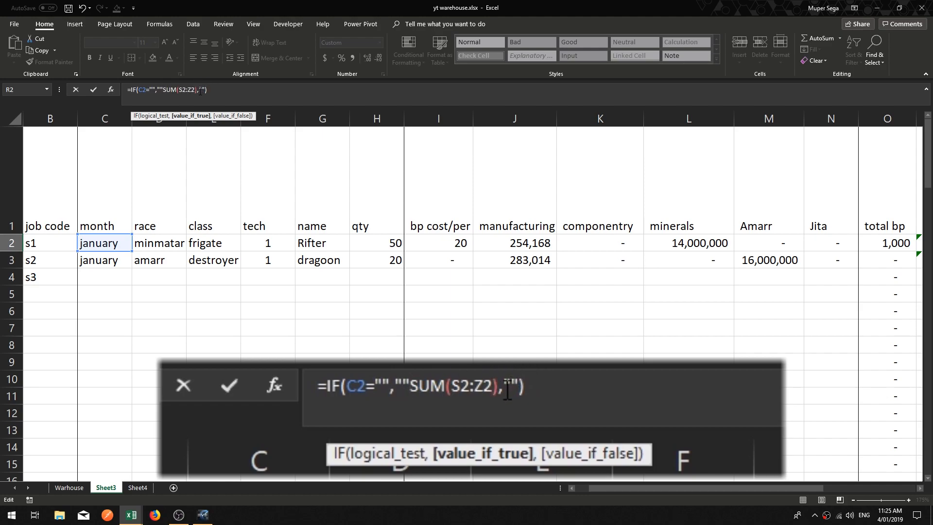
text(.)
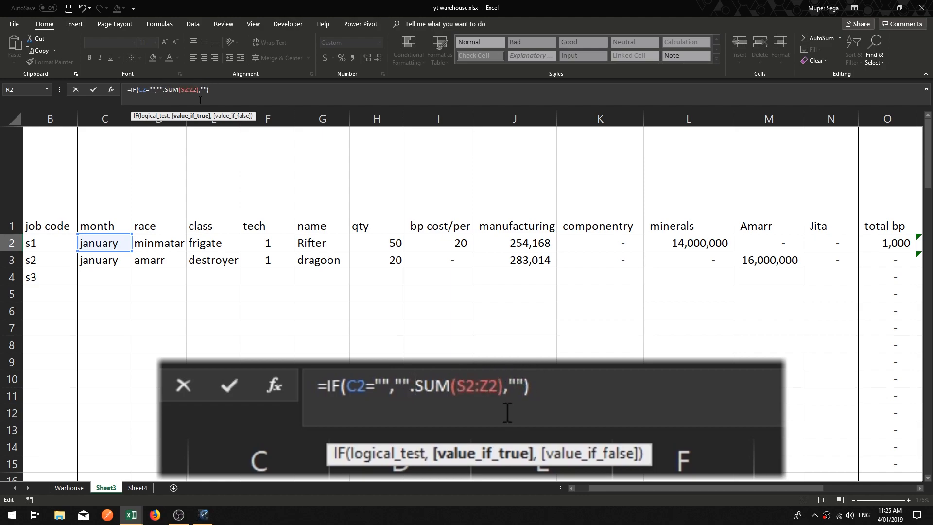
key(BackSpace)
text(,)
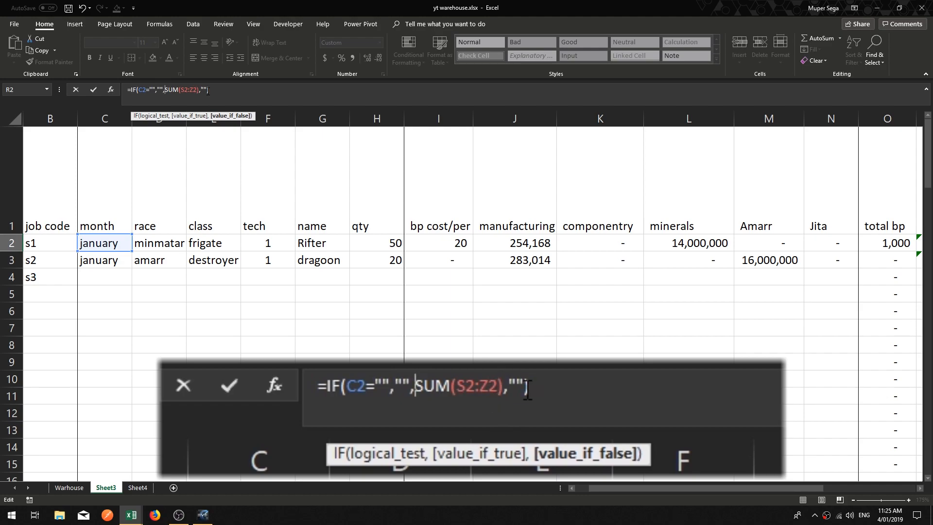
click(207, 90)
key(BackSpace)
key(BackSpace)
key(Return)
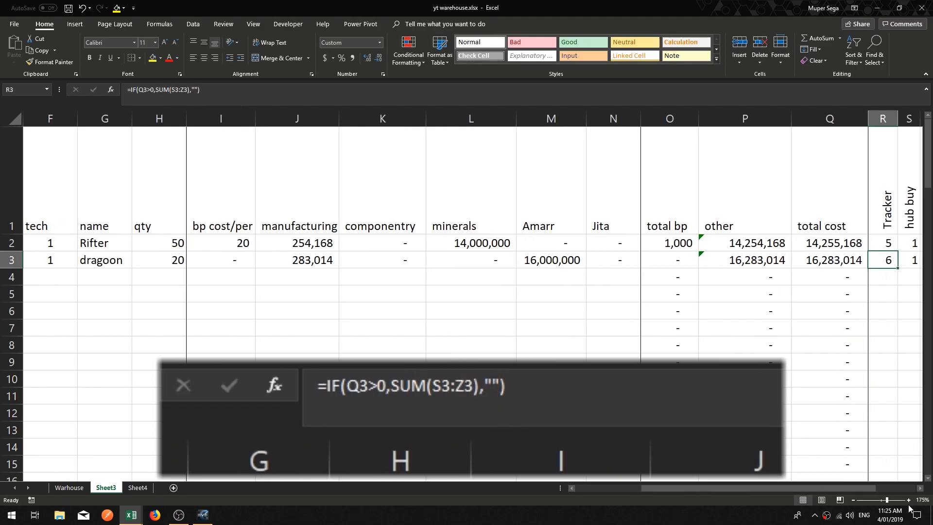
Step: Copy the R3 Tracker cell and paste it into R2 using a paste option
click(919, 489)
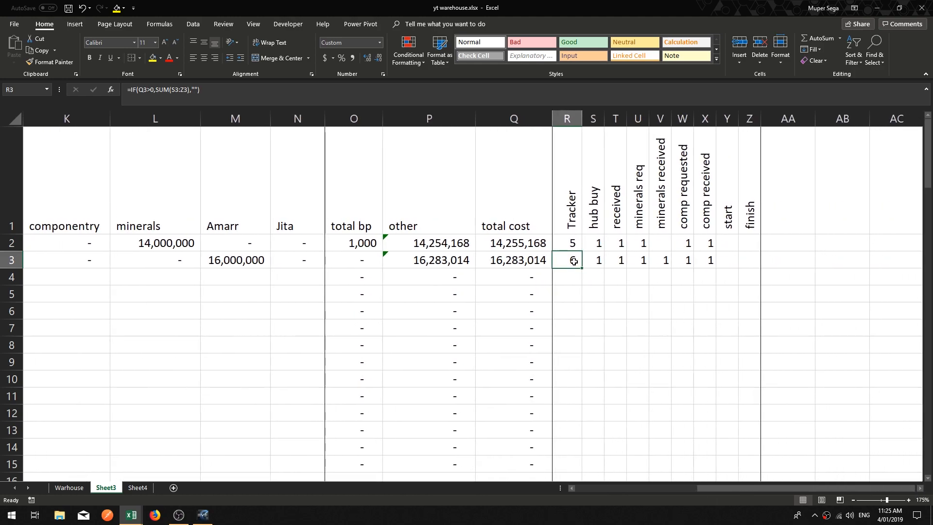
double_click(584, 268)
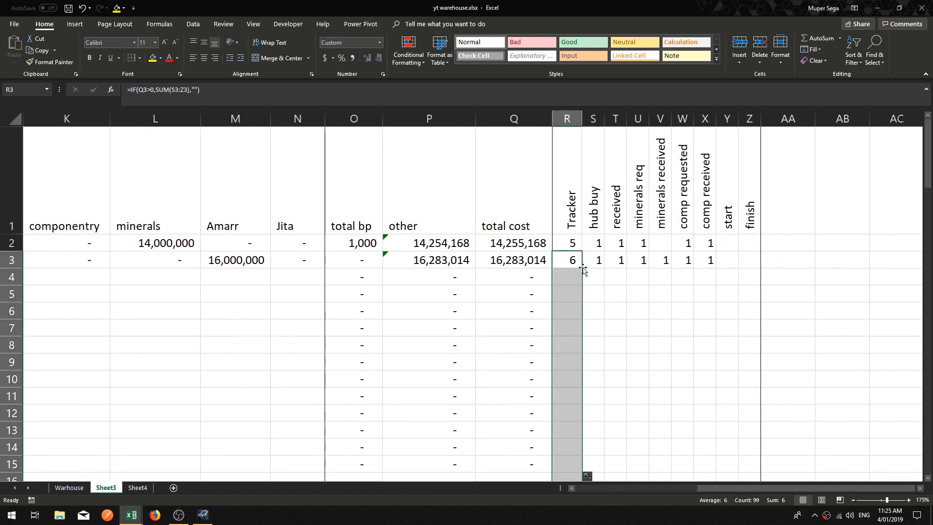
click(594, 322)
right_click(570, 263)
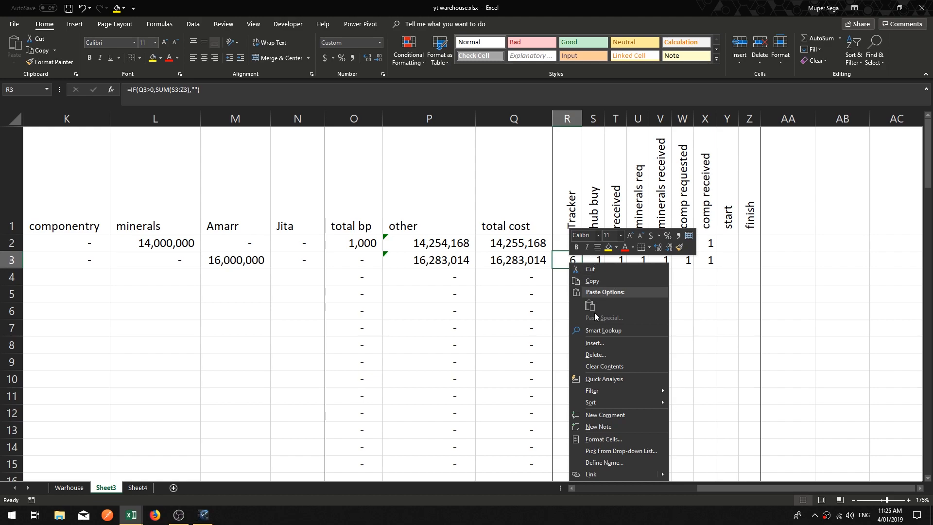
click(592, 282)
right_click(576, 245)
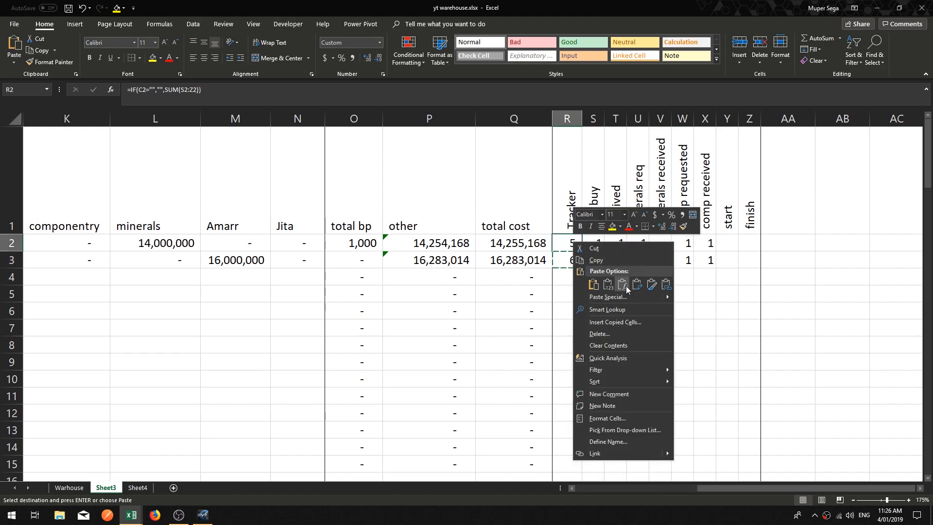
click(611, 288)
click(575, 305)
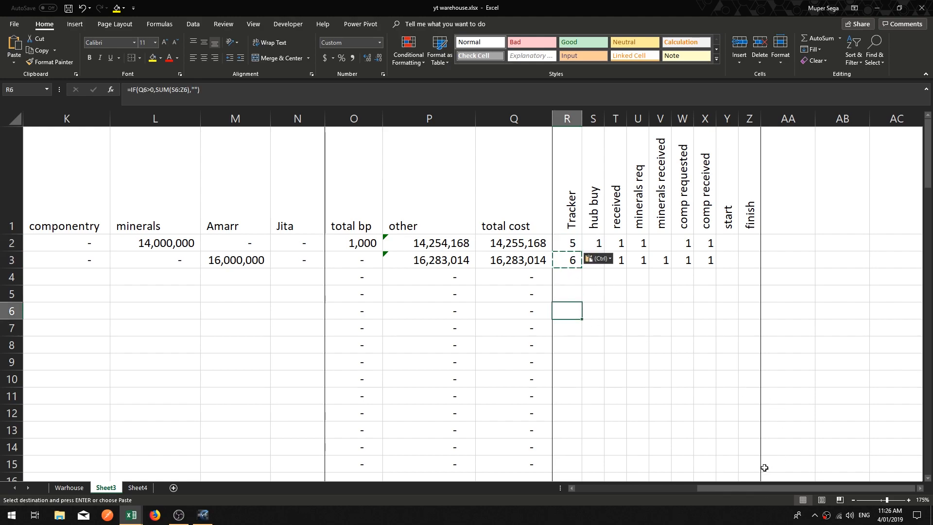
Step: Enter february as the month for job s3 in cell C4
drag(706, 491, 676, 490)
click(66, 277)
key(Left)
key(Left)
key(Left)
key(Left)
key(Left)
key(Left)
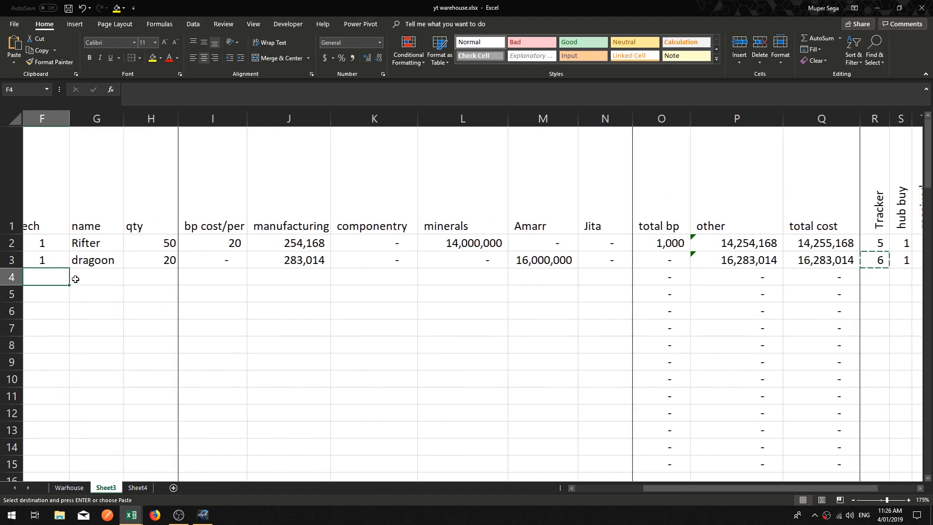
key(Right)
key(alt)
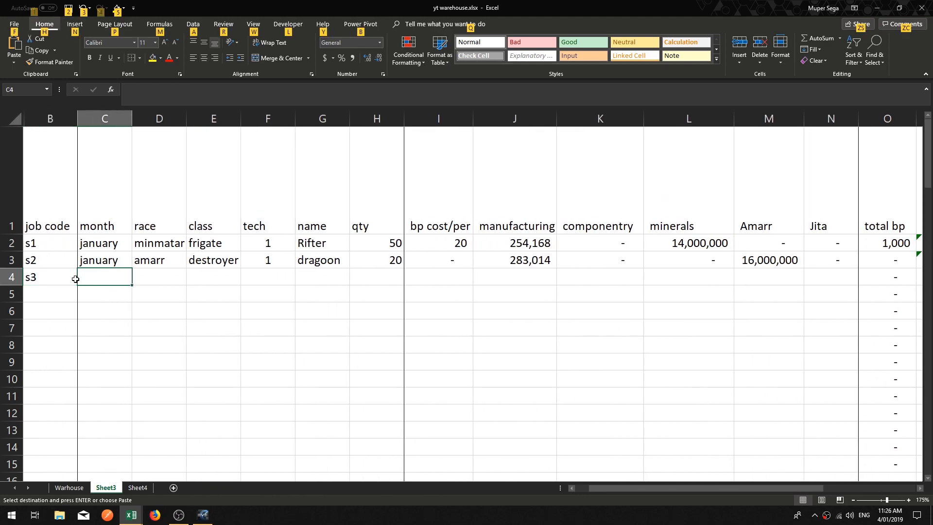
key(f)
key(e)
key(Escape)
key(Escape)
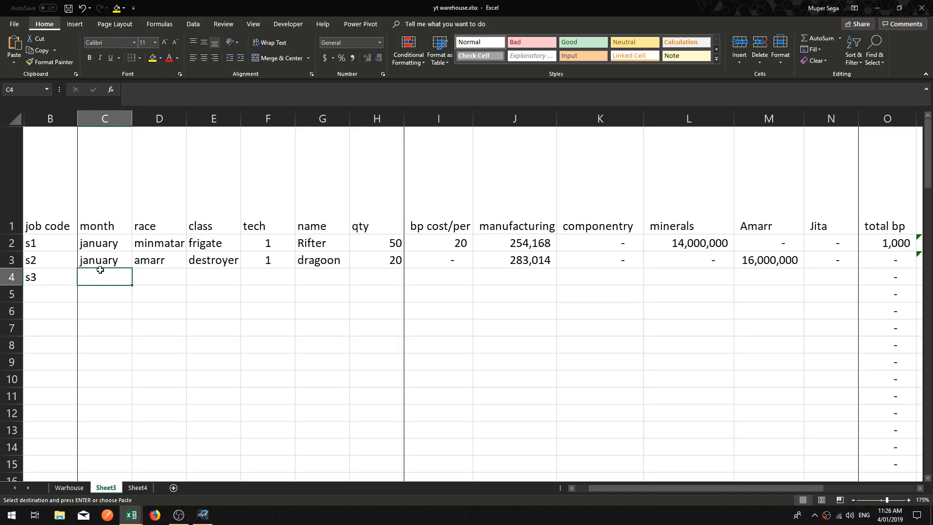
text(februar)
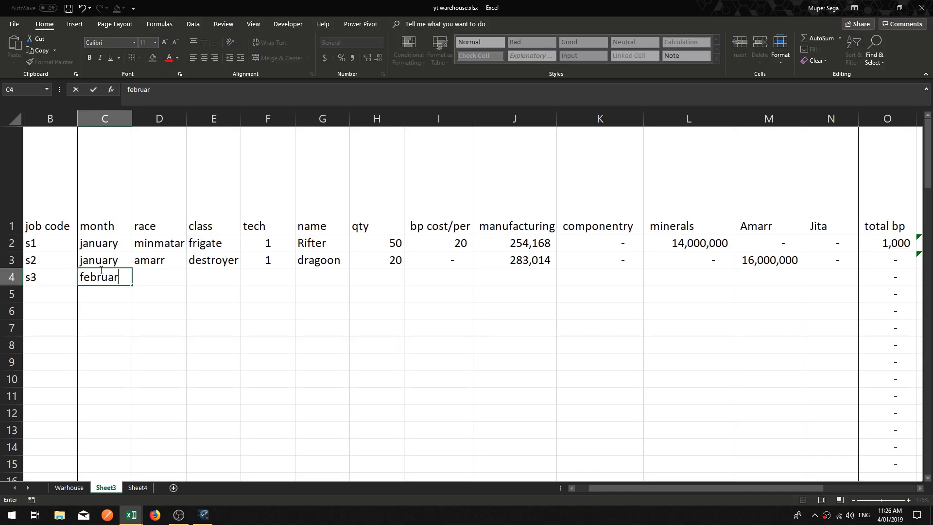
key(Return)
click(100, 271)
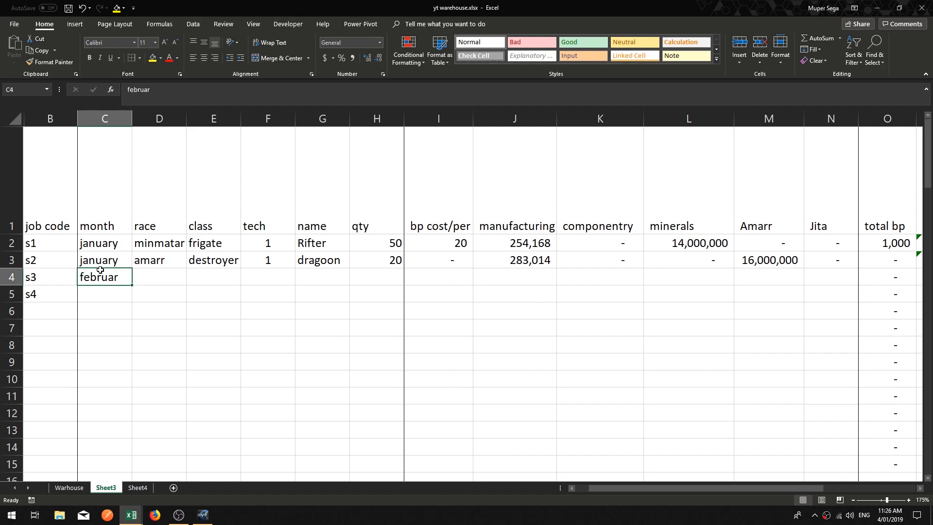
click(169, 89)
text(y)
click(338, 307)
scroll(375, 284, down, 6)
scroll(512, 287, up, 5)
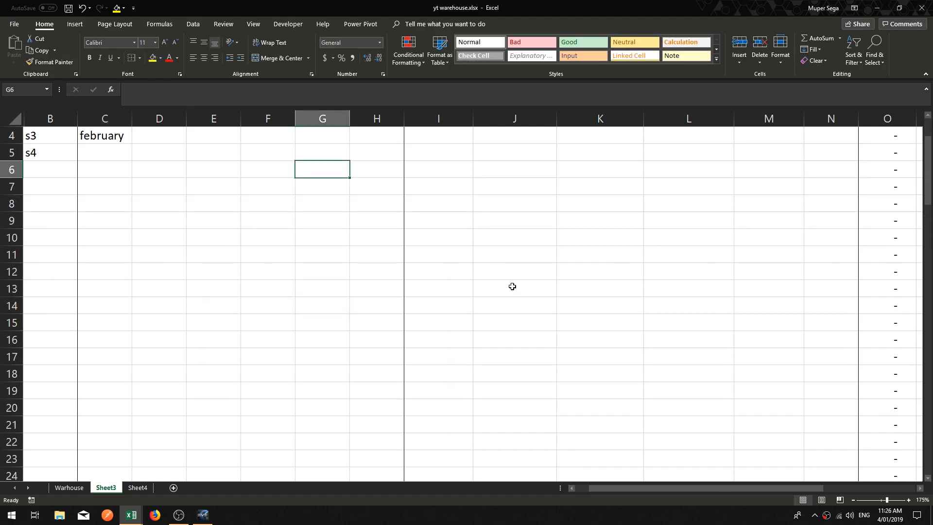
Step: Fill the R3 Tracker formula down the rest of the Tracker column
scroll(513, 286, up, 1)
click(920, 488)
click(920, 489)
click(484, 278)
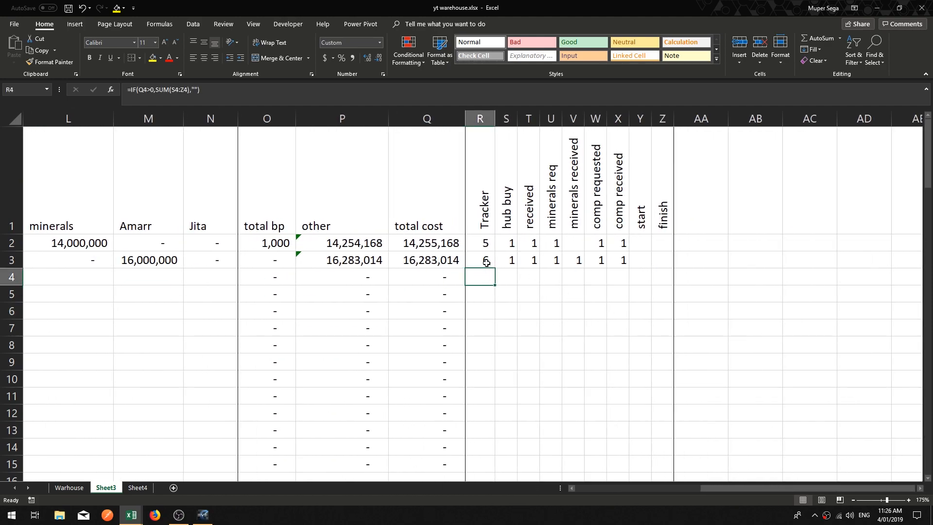
click(486, 263)
double_click(496, 268)
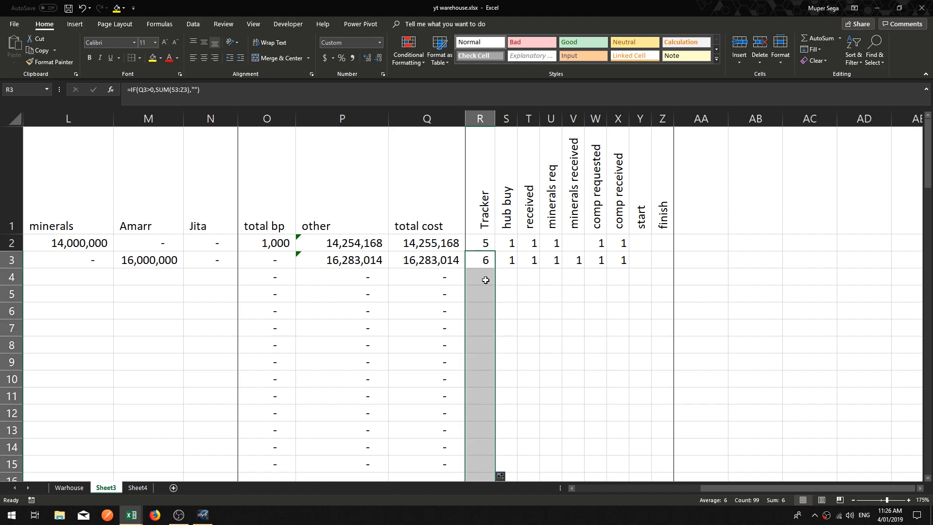
Step: Copy the R2 formula =IF(C2="","",SUM(S2:Z2)) down the whole Tracker column
click(484, 279)
click(481, 262)
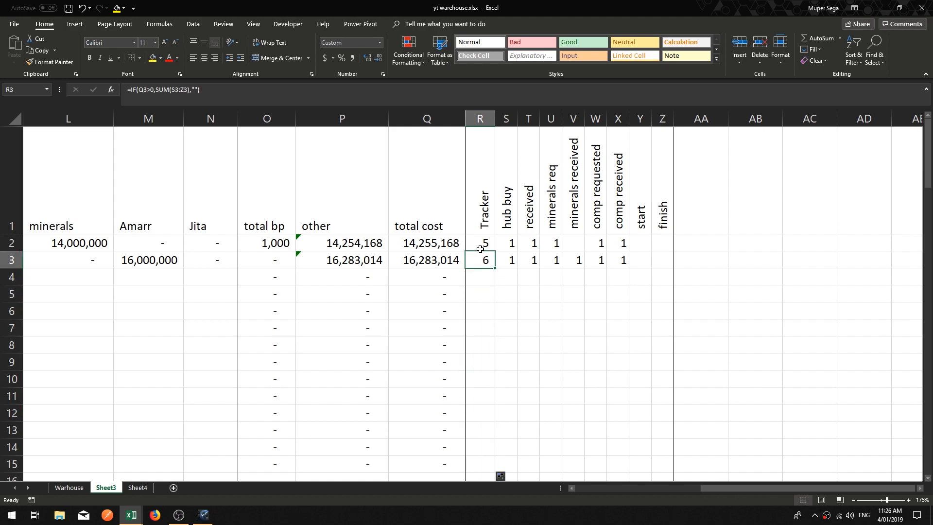
click(479, 245)
click(485, 272)
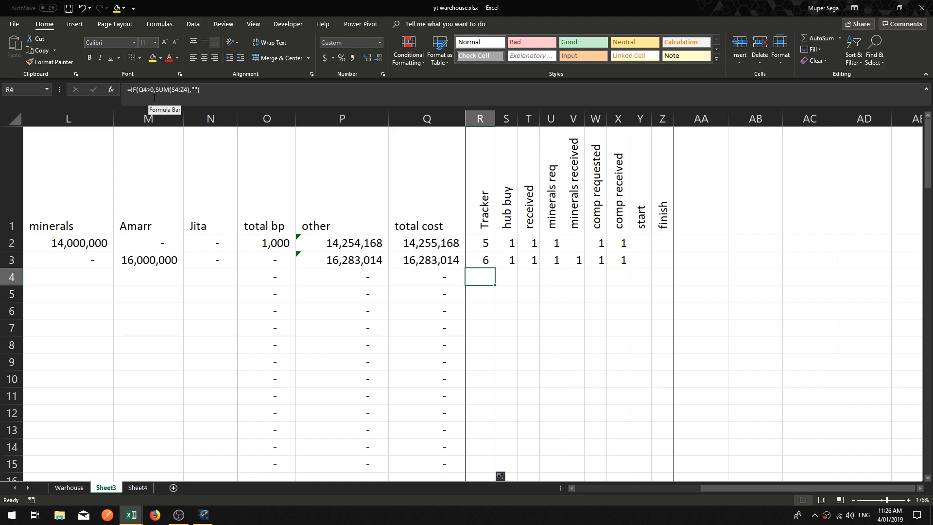
click(485, 240)
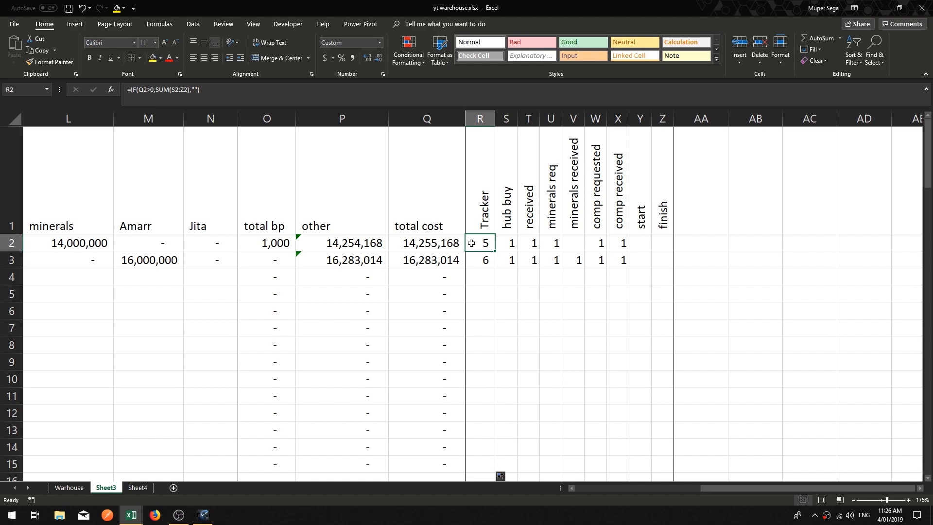
key(shift+Down)
key(ctrl+c)
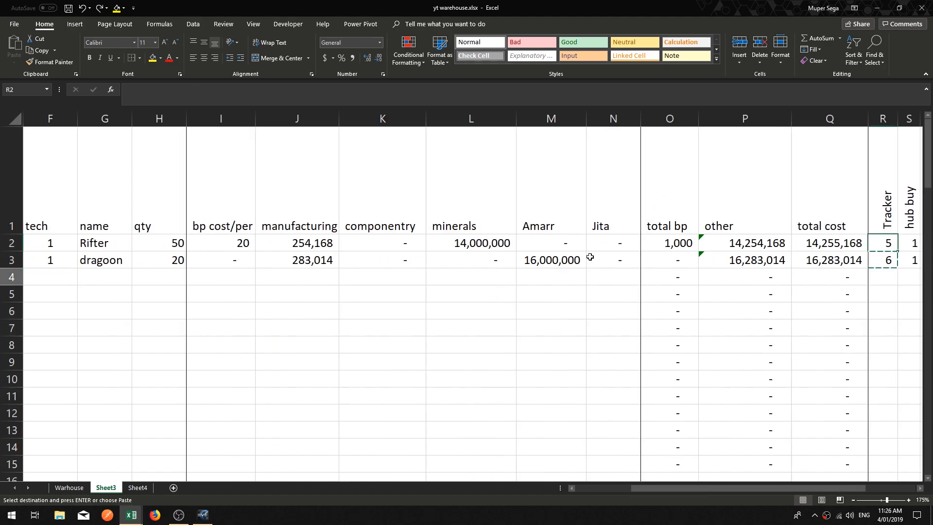
key(Down)
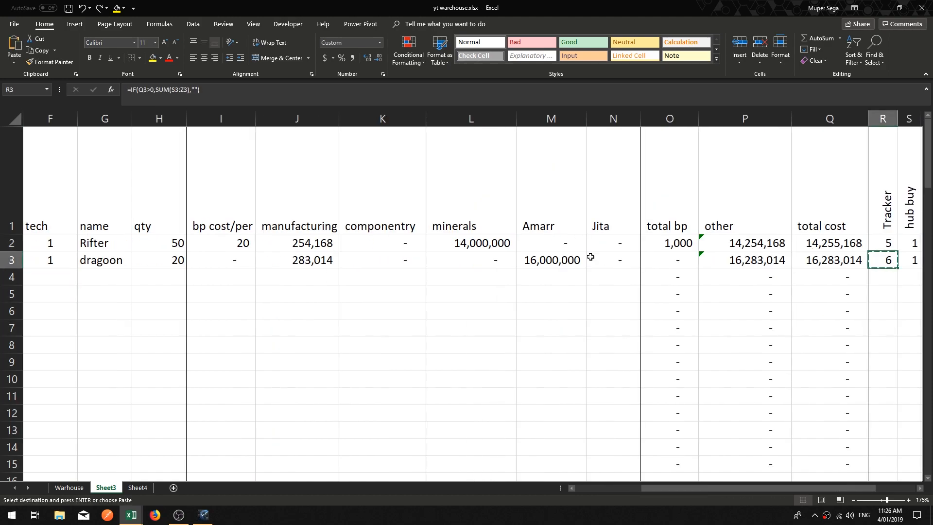
click(891, 244)
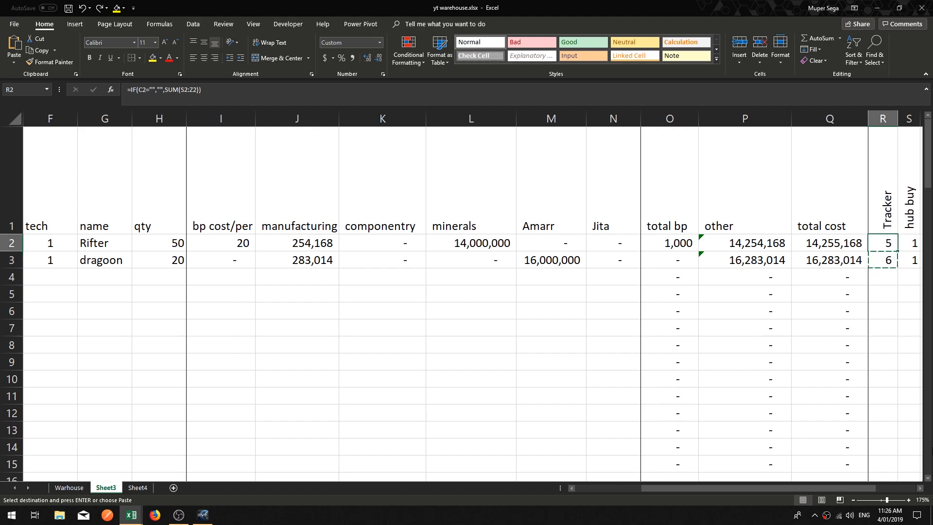
scroll(748, 268, right, 3)
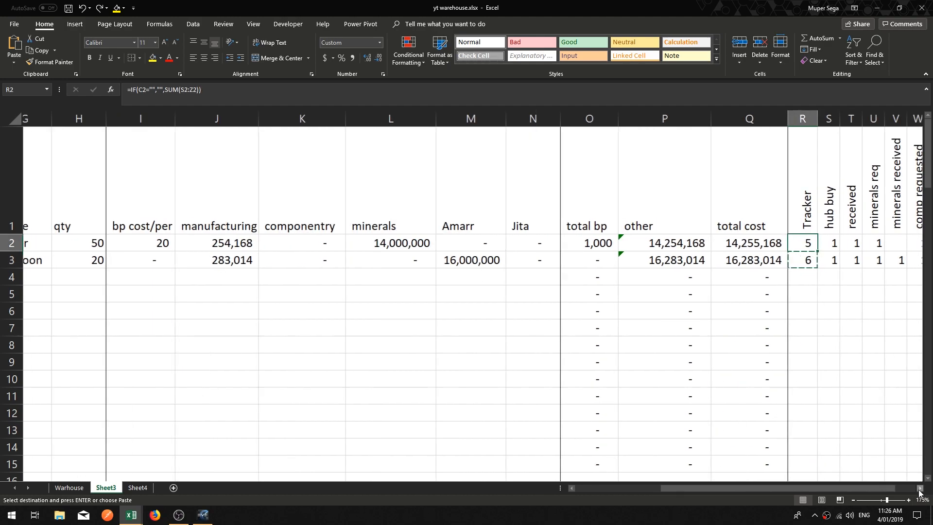
key(ctrl+shift+Down)
key(Escape)
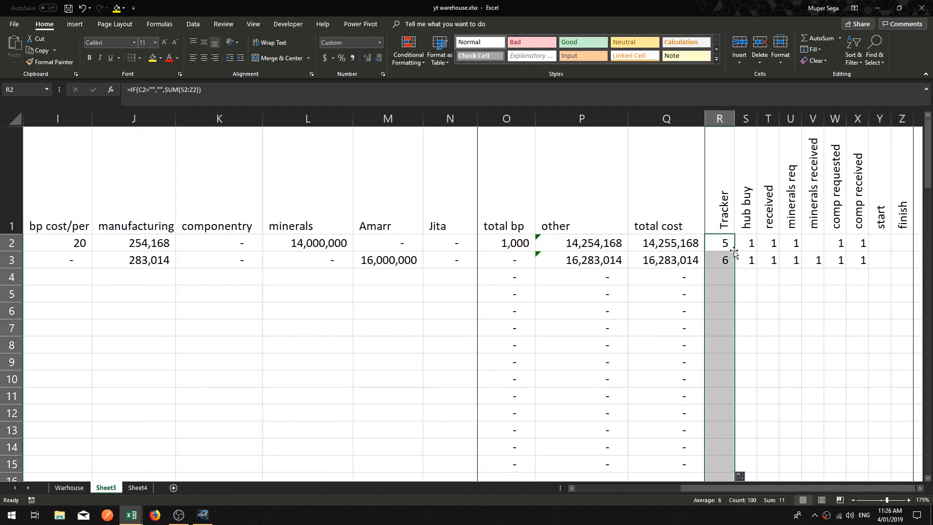
click(727, 259)
drag(704, 487, 640, 486)
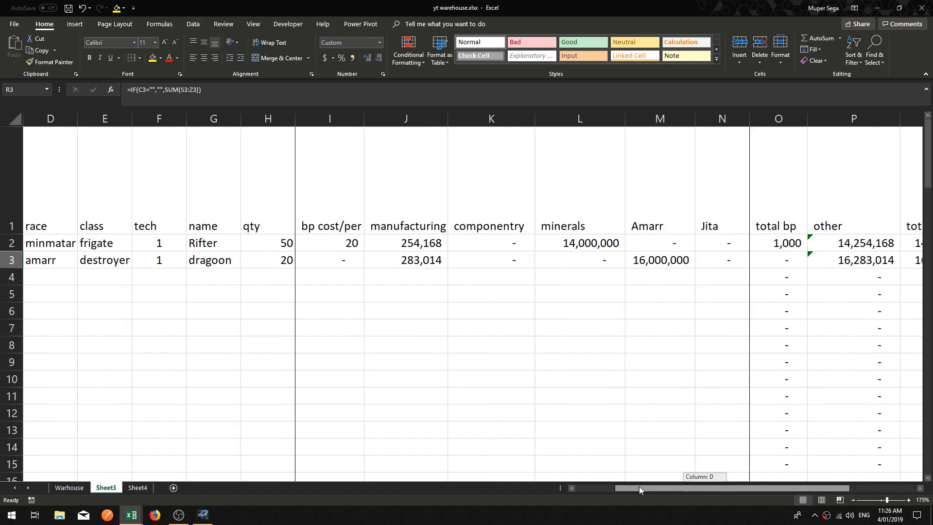
Step: Enter february as the month for job s3 in C4
click(64, 264)
click(52, 276)
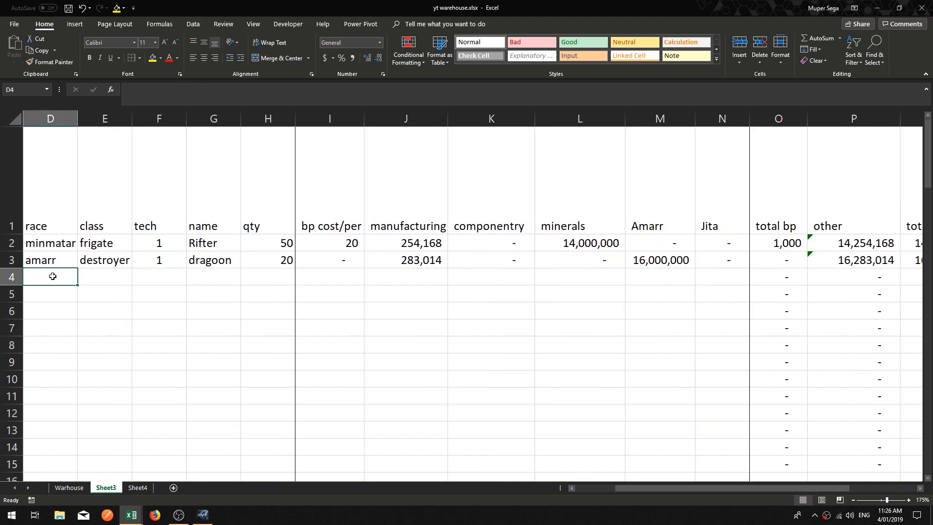
key(Left)
key(Left)
key(Right)
text(fe)
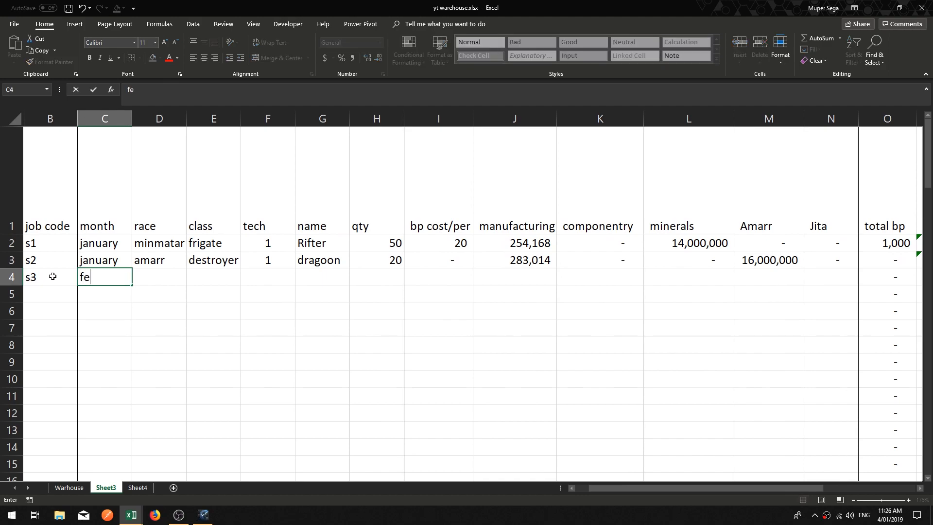
text(bvrua)
text(ru)
key(BackSpace)
text(y)
key(Return)
key(Up)
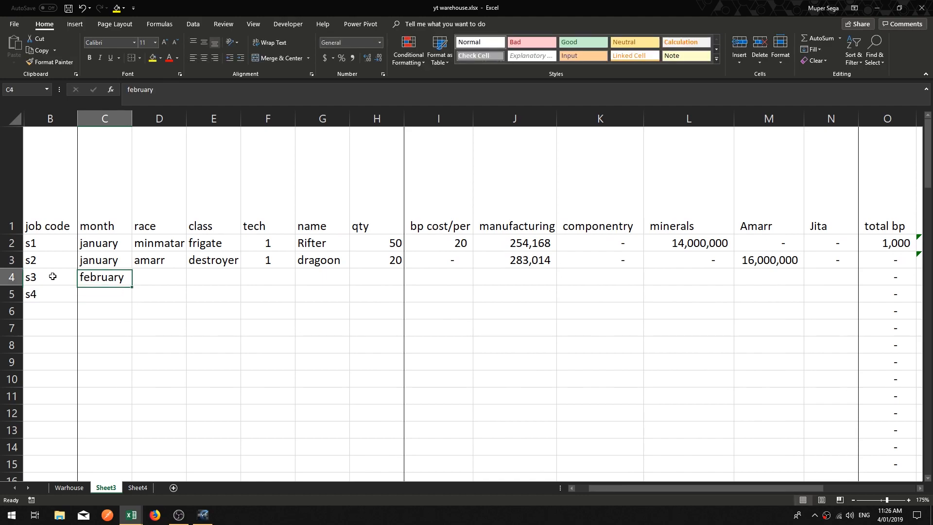
Step: Inspect the Tracker formula in R4 and the empty progress flag cells of row 4
key(Right)
key(Right)
key(Right)
key(Right)
key(Right)
key(Right)
key(Right)
key(Right)
key(Right)
key(Right)
key(Right)
key(Right)
key(Right)
key(Right)
key(Right)
key(Right)
key(Right)
key(Right)
key(Right)
key(Right)
key(Left)
key(Left)
key(Left)
key(Left)
key(Left)
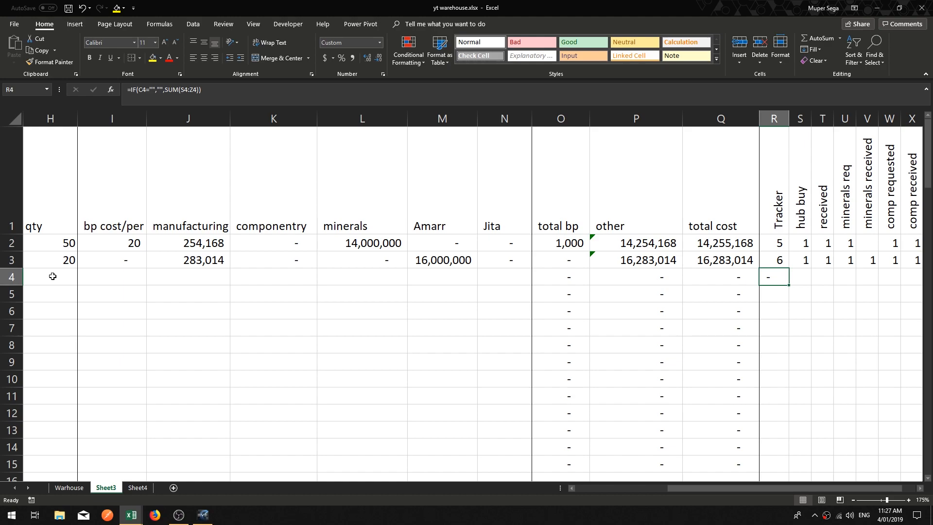
click(920, 488)
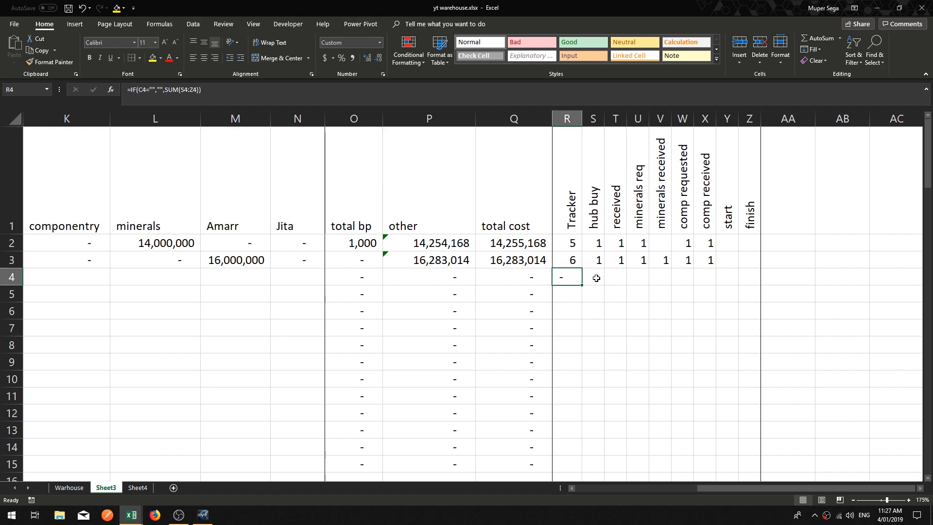
click(597, 278)
click(619, 276)
click(641, 276)
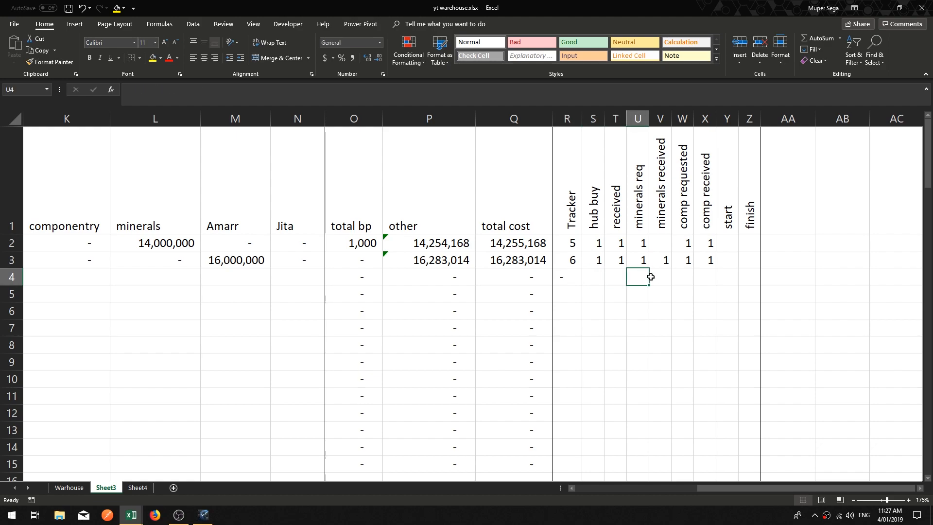
click(659, 276)
click(682, 277)
click(703, 277)
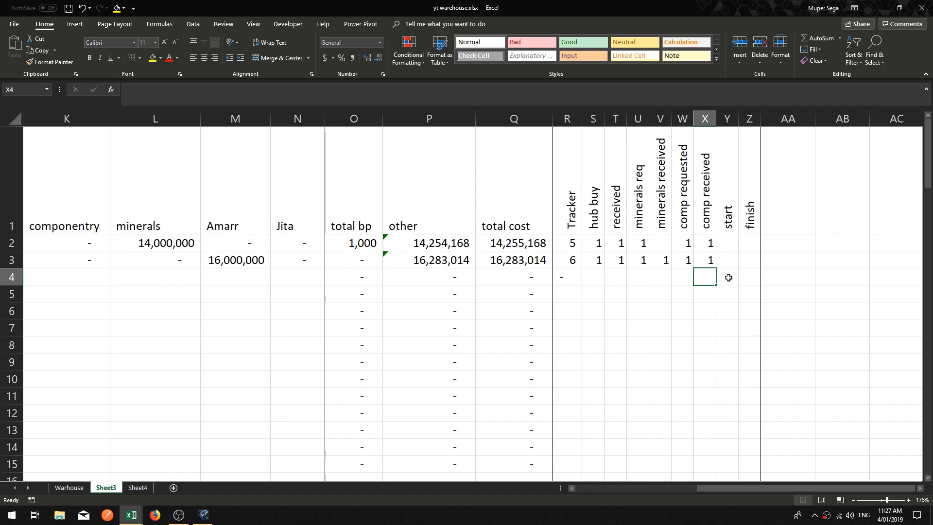
click(570, 278)
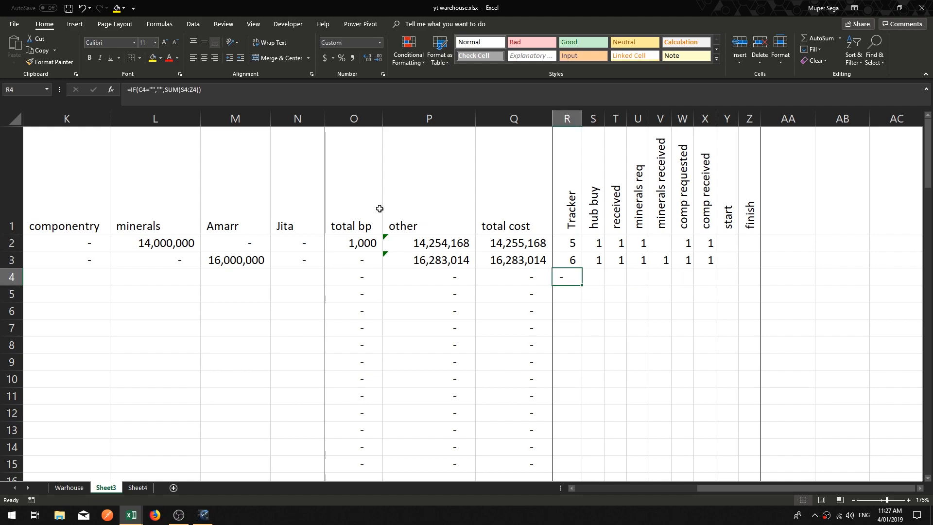
click(151, 90)
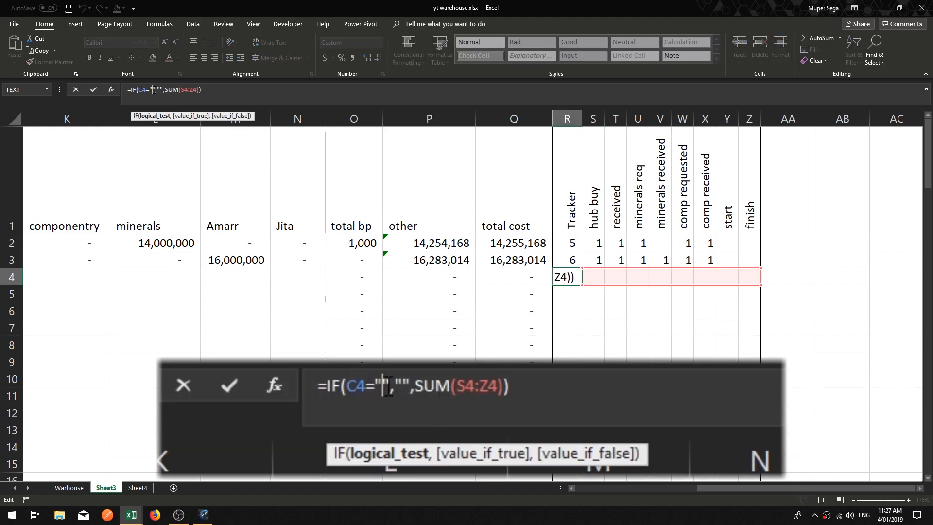
click(162, 91)
click(173, 94)
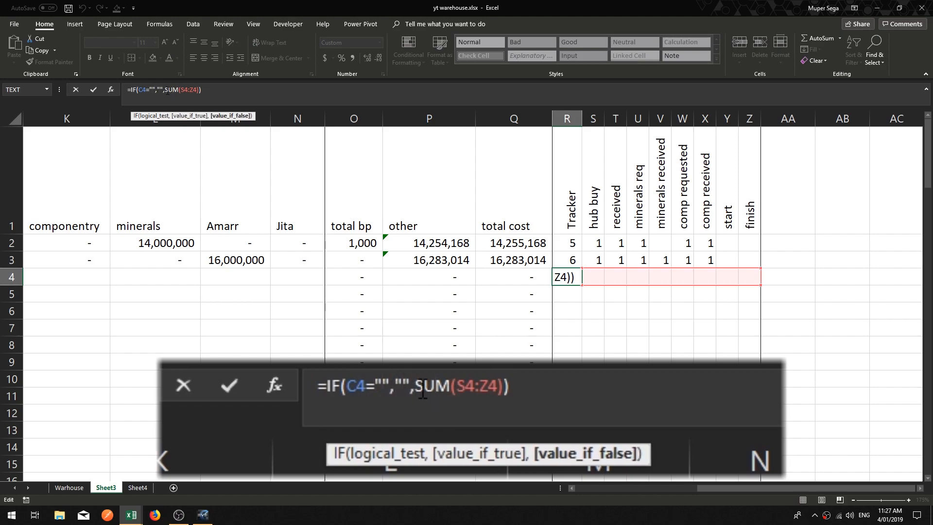
key(Escape)
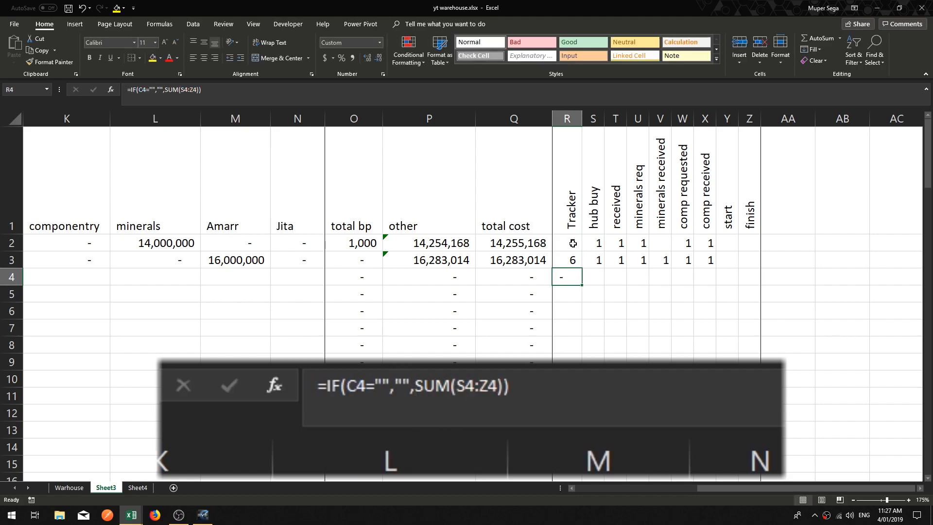
Step: Change the R2 formula to =IF(C2="","",1+SUM(S2:Z2)) so a listed job starts at 1
key(Up)
key(Up)
click(168, 101)
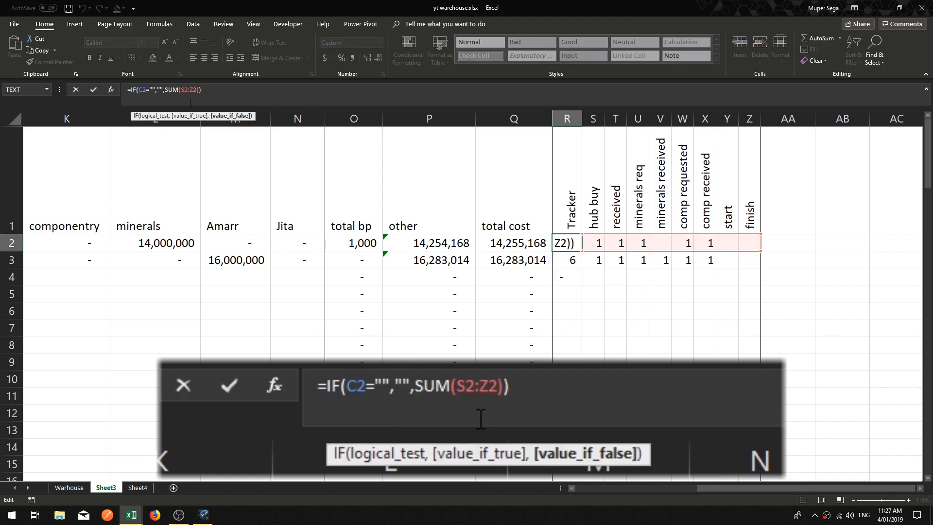
text(1)
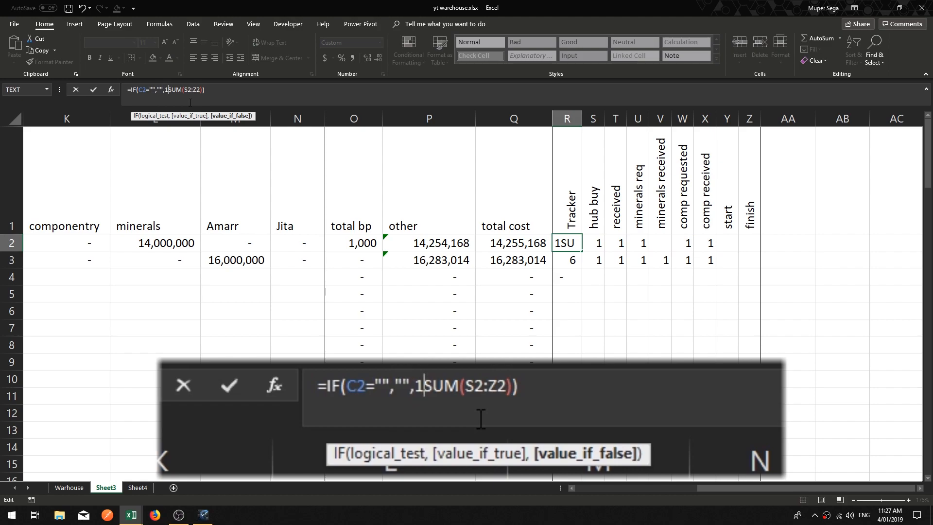
text(+)
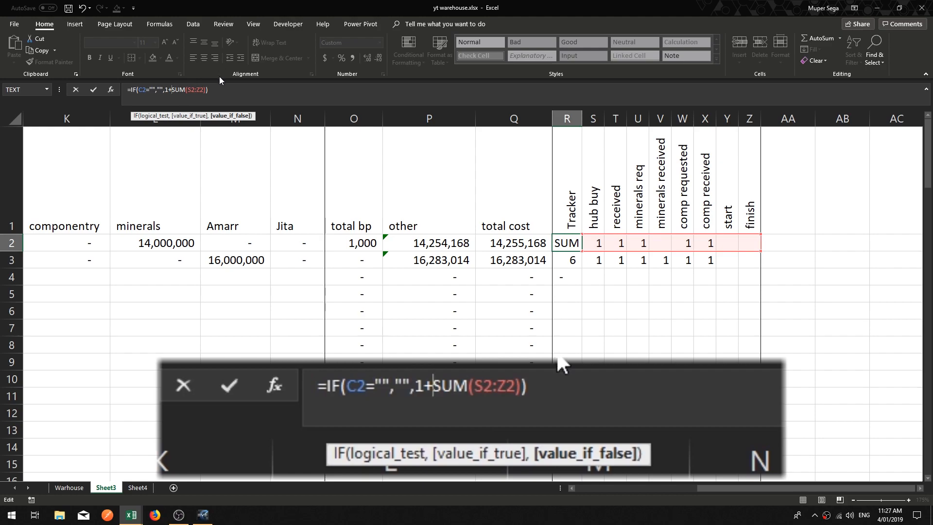
click(228, 90)
key(Return)
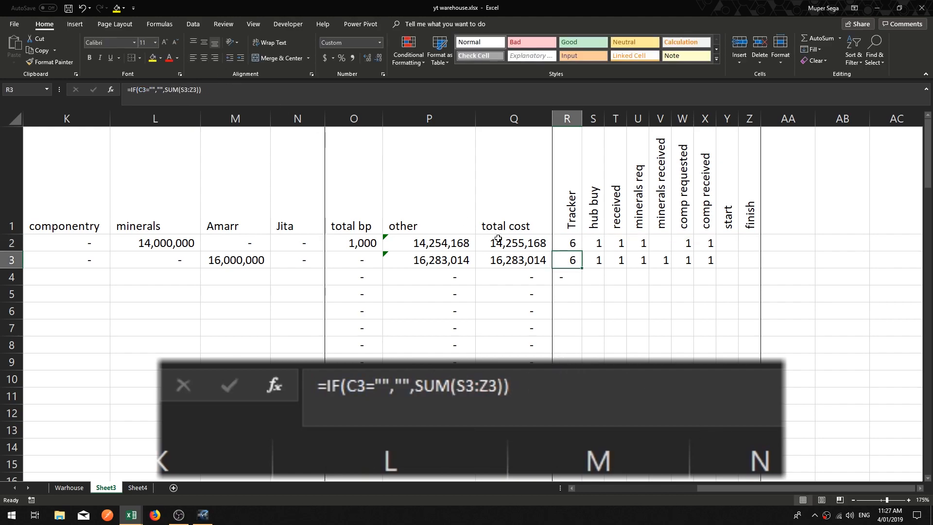
Step: Fill the new R2 Tracker formula down the Tracker column
click(576, 243)
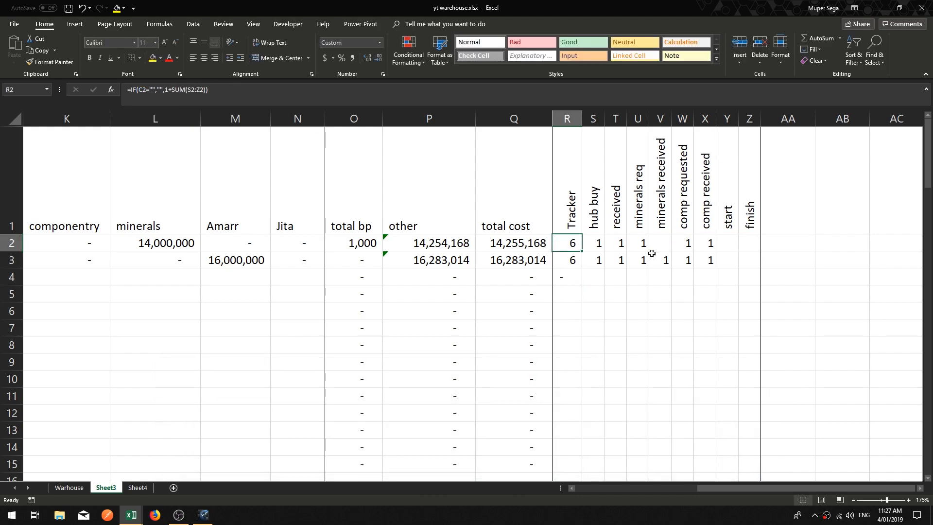
double_click(583, 251)
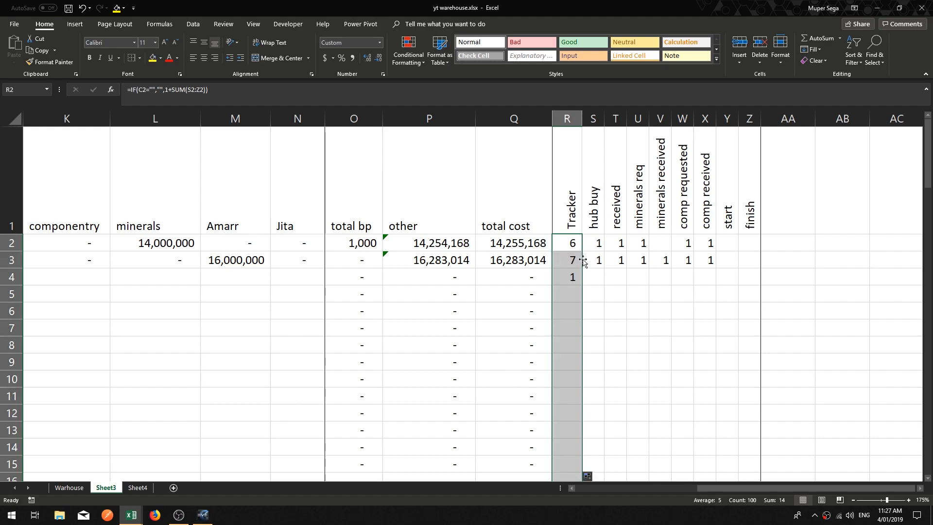
click(567, 278)
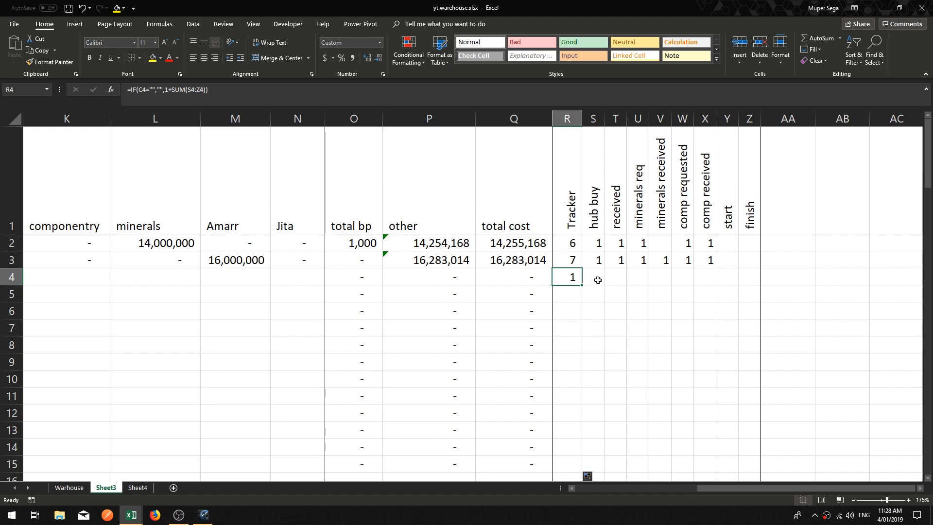
click(654, 345)
click(592, 278)
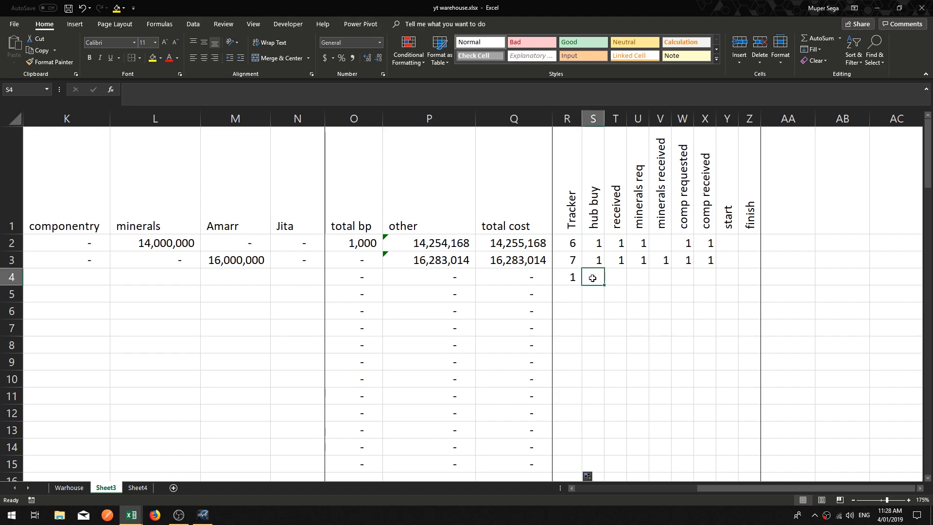
Step: Enter 1 in every progress flag cell of row 4, from hub buy through finish
text(1)
key(Tab)
text(1)
key(Tab)
text(1)
key(Tab)
text(1)
key(Tab)
text(1)
key(Tab)
text(1)
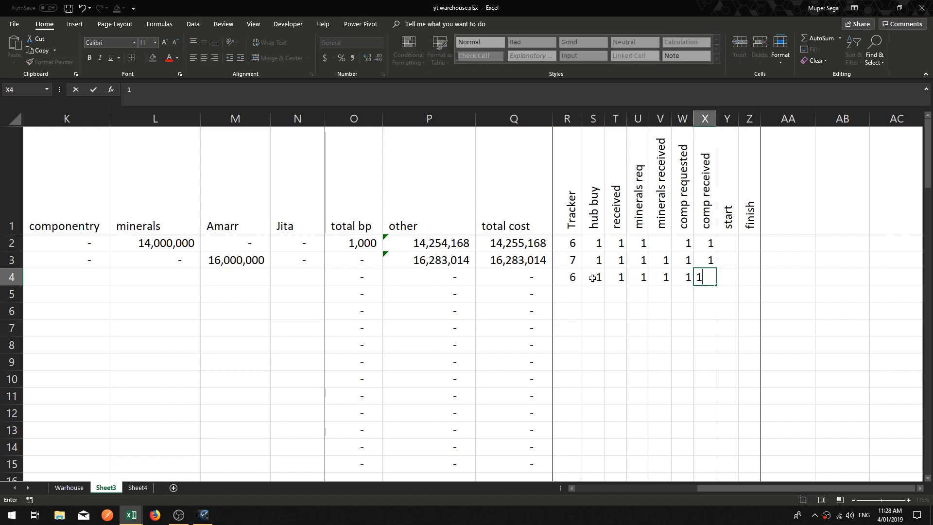
key(Tab)
text(1)
key(Tab)
text(1)
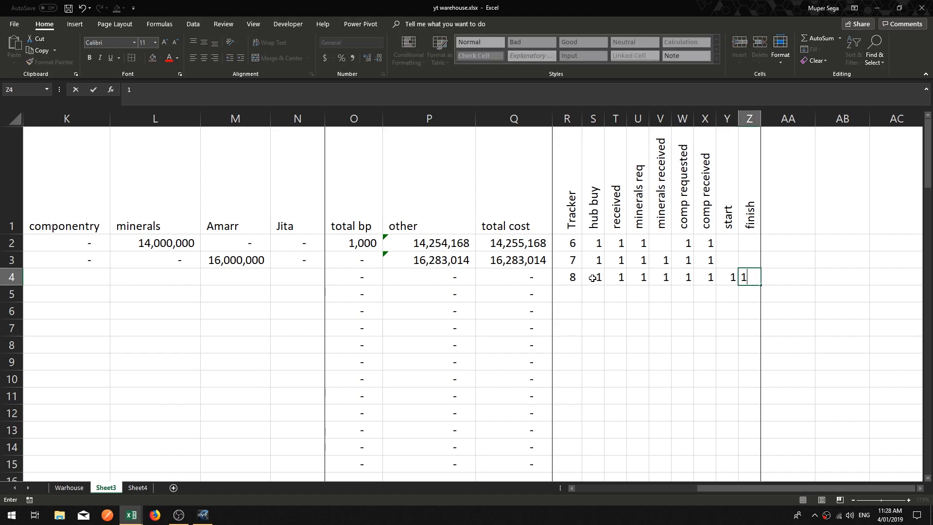
key(Tab)
key(shift+Tab)
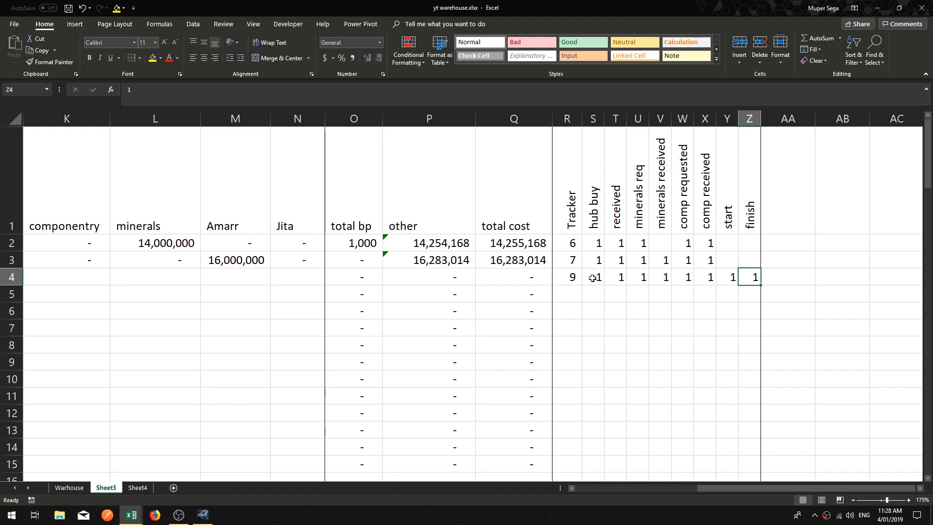
Step: Clear the start and finish flags in Y4 and Z4
key(Left)
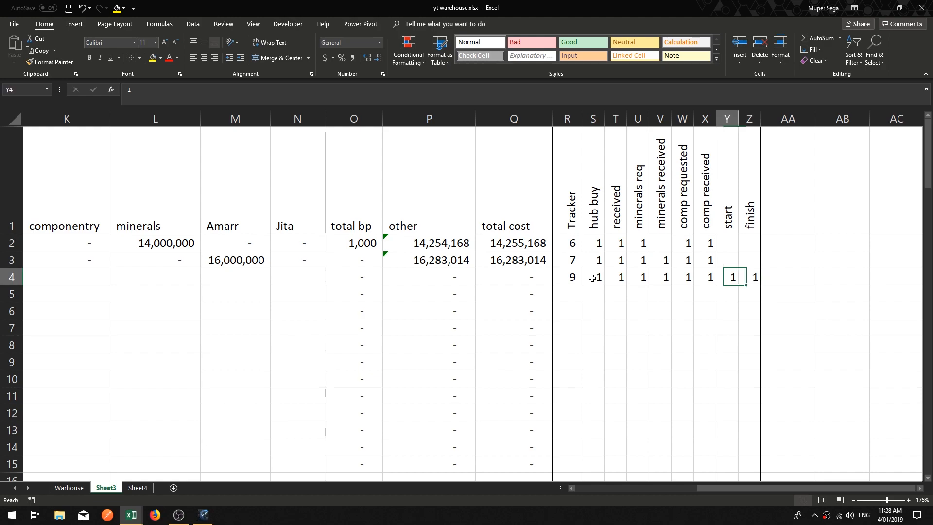
key(Right)
key(Delete)
key(Left)
key(Delete)
key(Left)
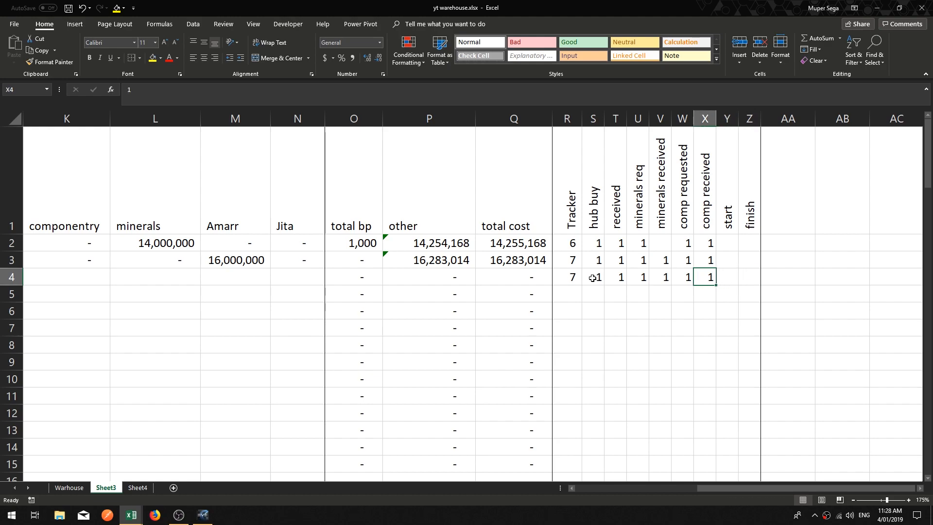
key(Right)
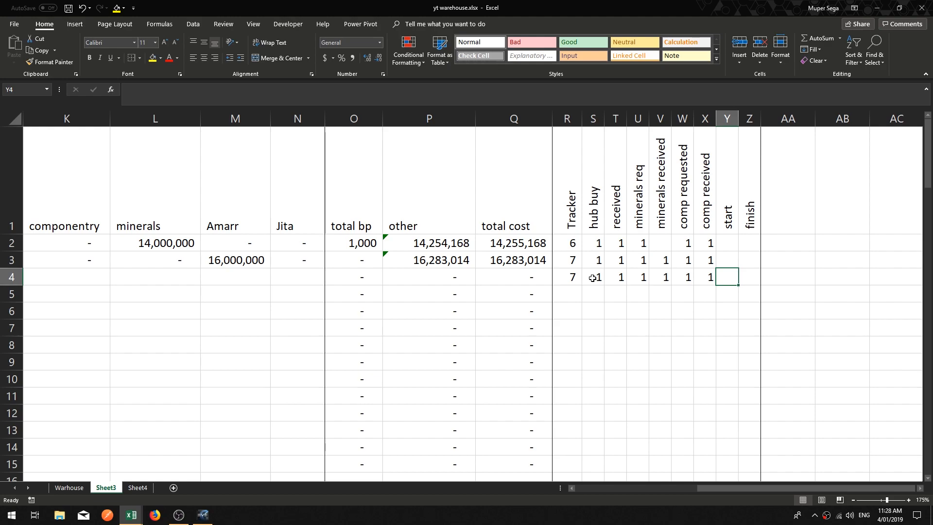
key(Left)
key(Left)
key(Left)
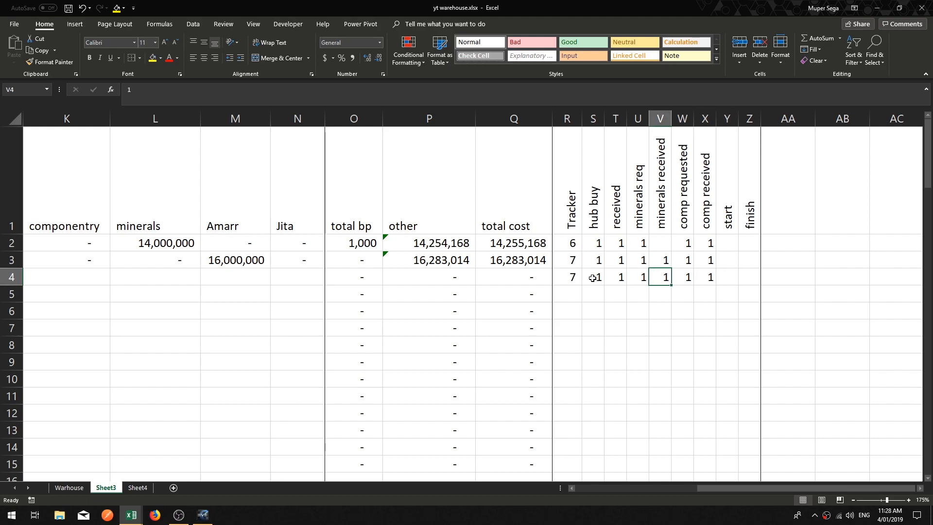
key(Left)
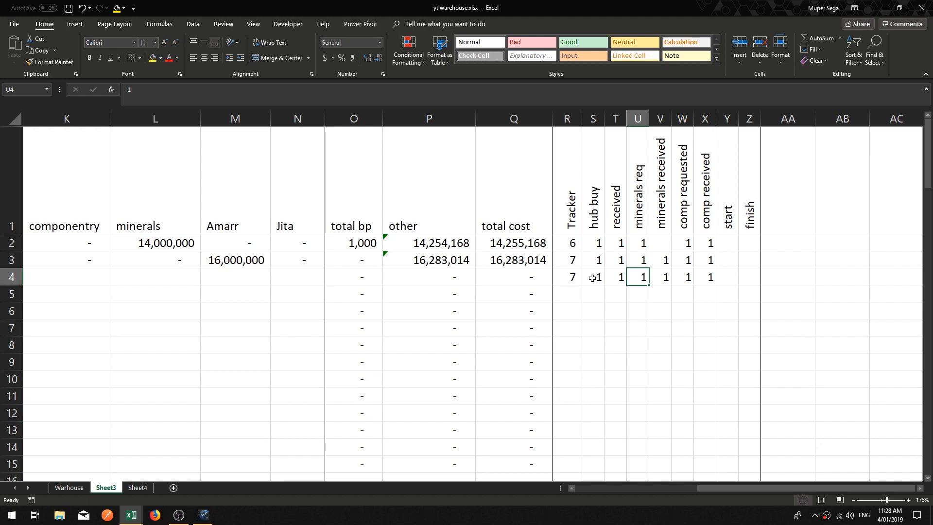
Step: Start a new formula-based conditional formatting rule for the start cell Y2 using the formula =$R2=7
click(734, 275)
click(732, 243)
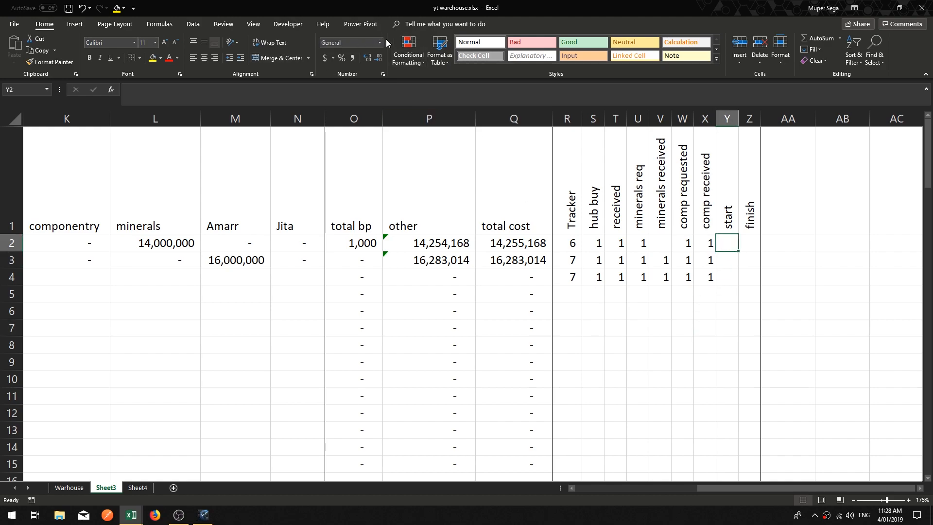
click(413, 49)
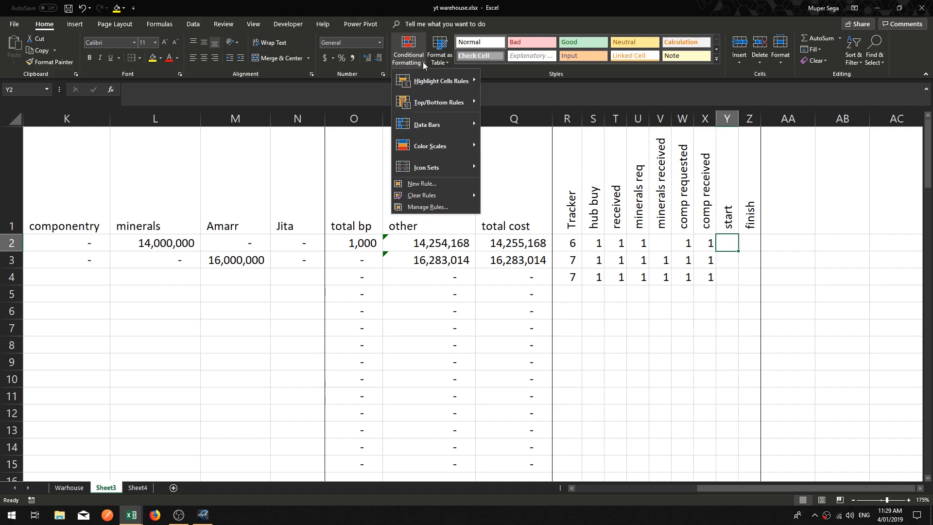
click(424, 183)
drag(196, 301, 340, 155)
click(273, 222)
click(253, 262)
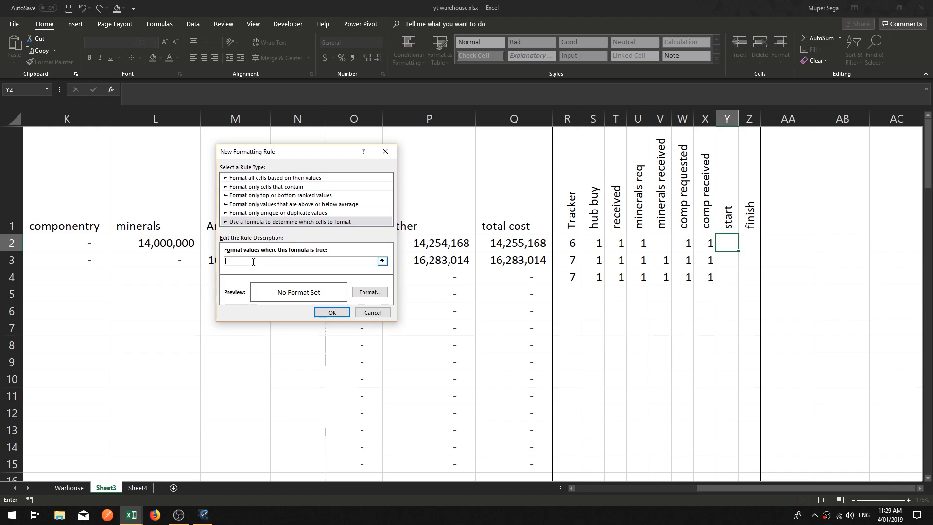
click(574, 243)
key(F4)
key(F4)
key(F4)
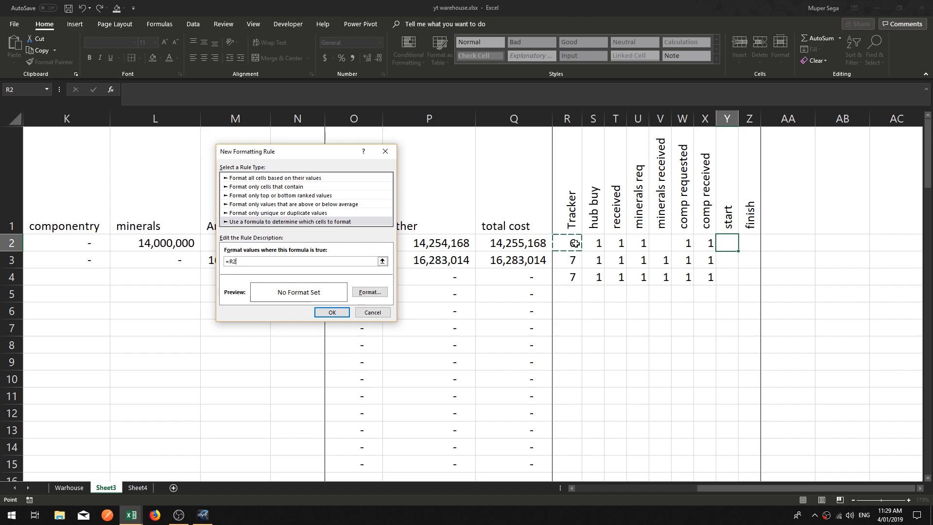
key(F4)
key(F4)
key(F4)
click(260, 262)
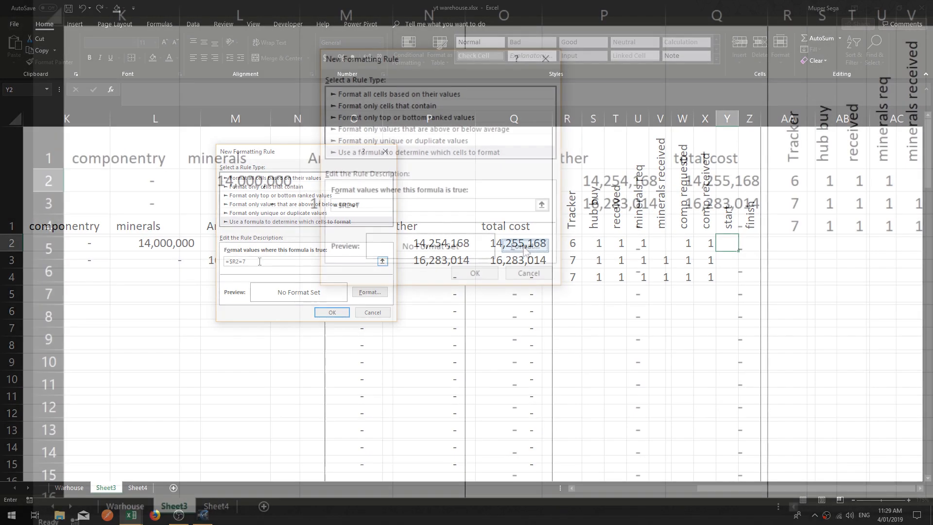
Step: Format the rule with a light blue fill and a red outline border, and save the rule
click(370, 292)
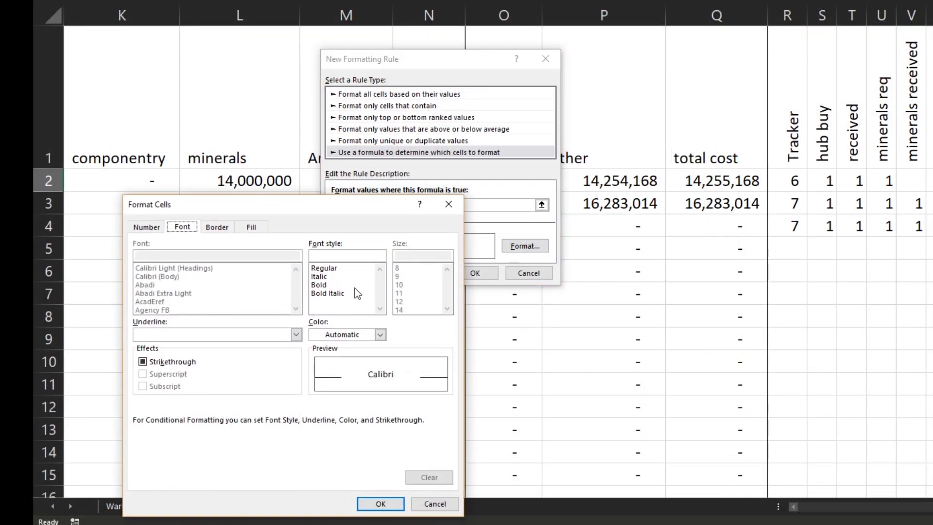
click(217, 226)
click(208, 334)
click(249, 226)
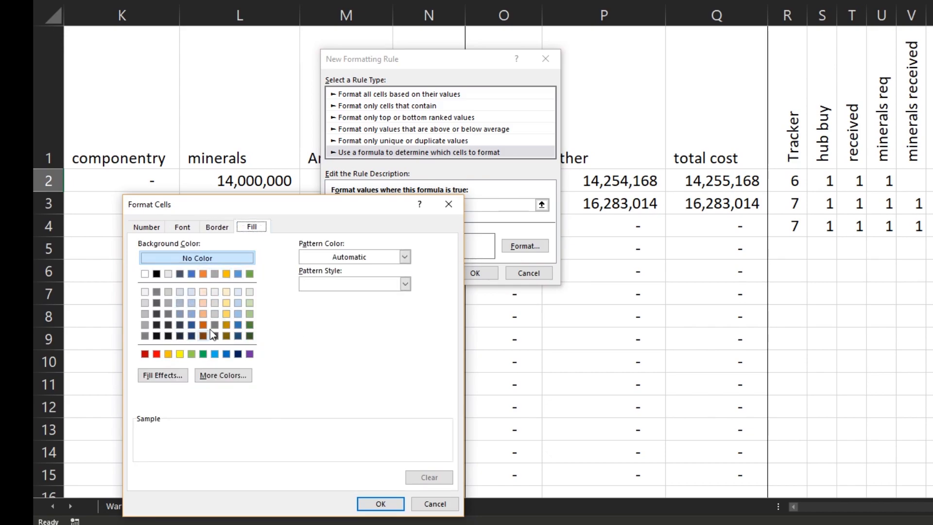
click(238, 304)
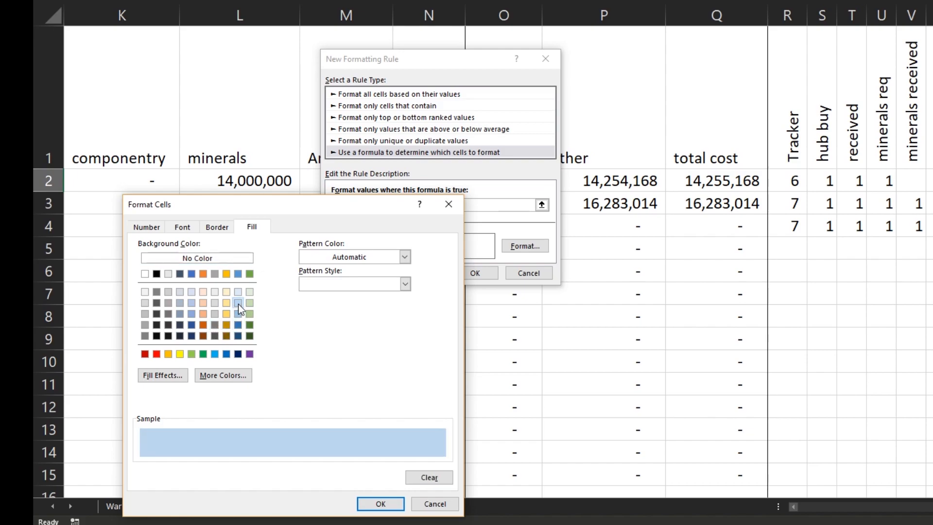
click(215, 229)
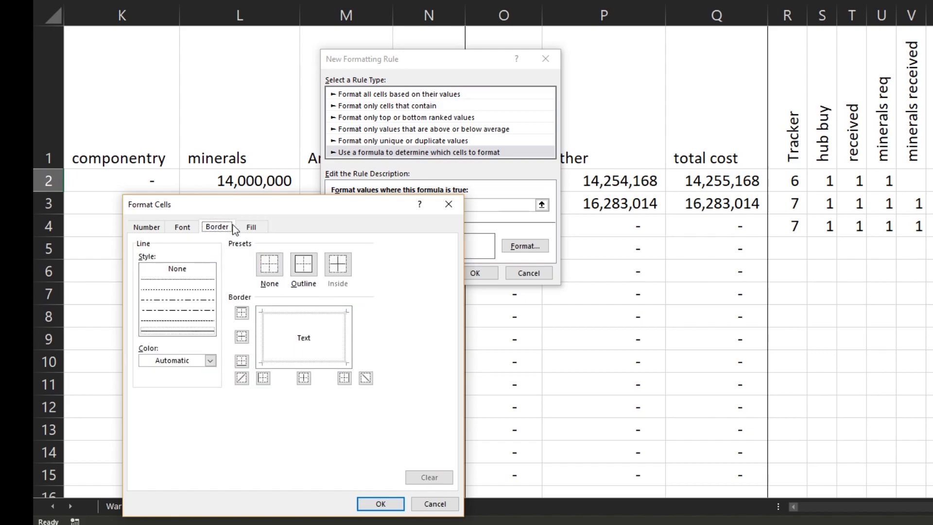
click(180, 321)
click(195, 333)
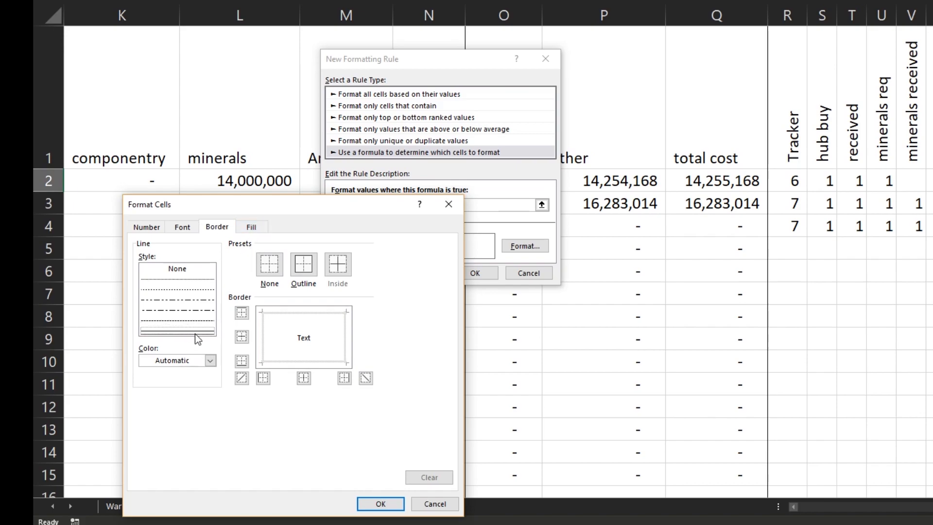
click(210, 360)
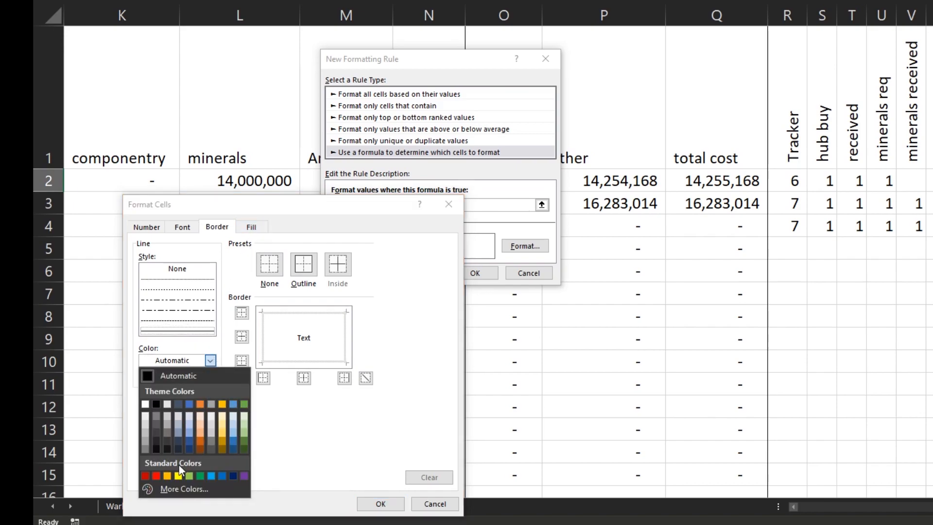
click(146, 476)
click(305, 273)
click(379, 504)
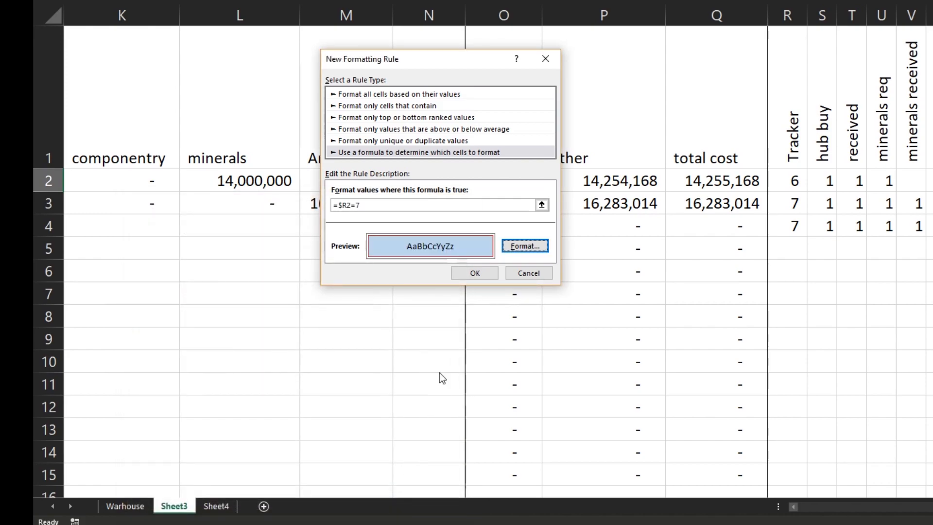
click(474, 273)
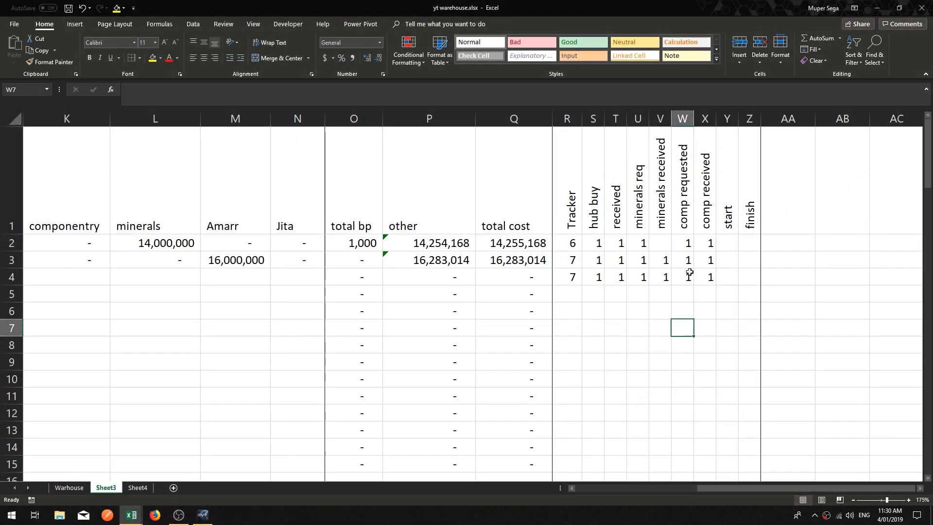
Step: Set the minerals received flag in V2 to 1 to test the start cell highlight
click(711, 241)
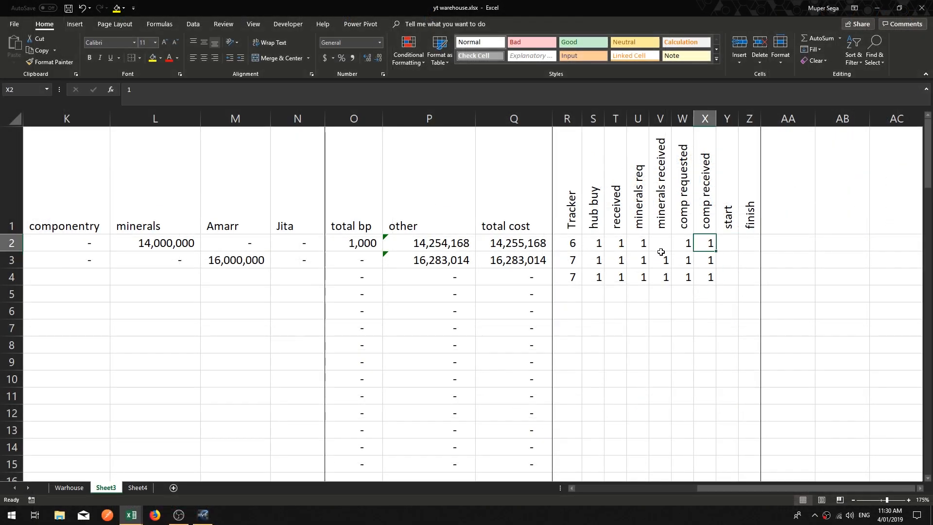
key(Left)
key(Left)
key(Left)
key(Left)
key(Left)
key(Left)
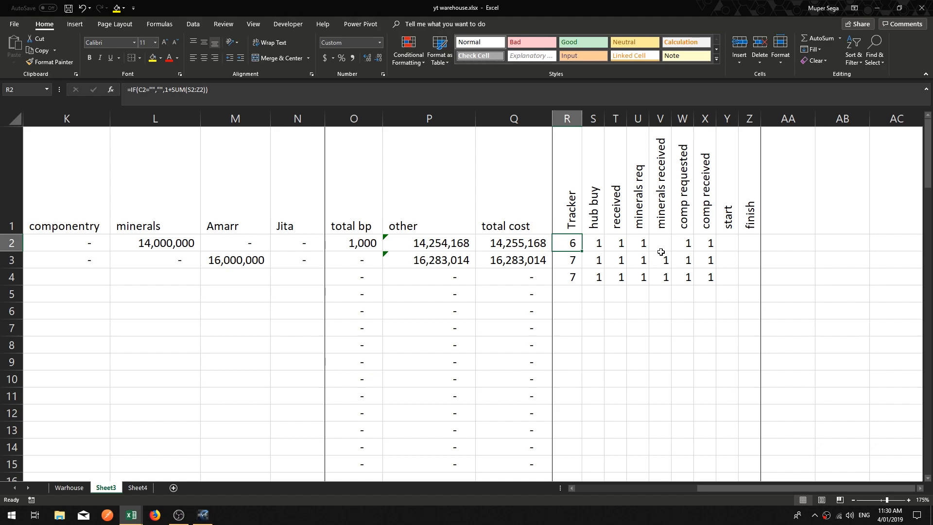
key(Right)
key(Right)
key(Right)
key(Right)
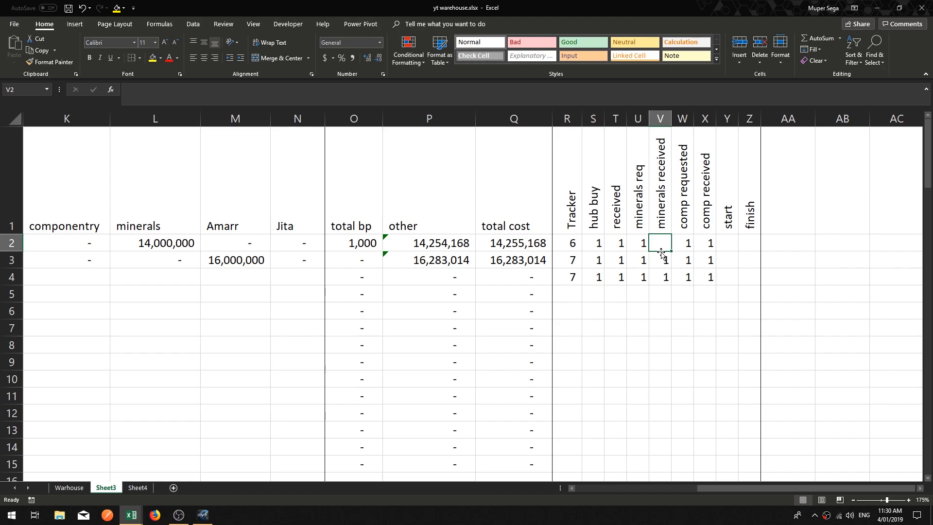
text(1)
key(Return)
key(Up)
key(Right)
key(Right)
key(Right)
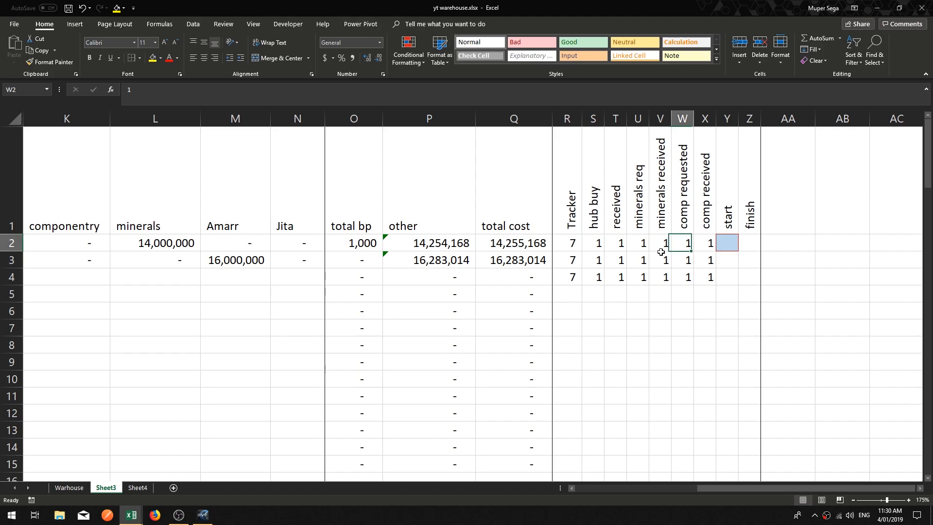
key(Left)
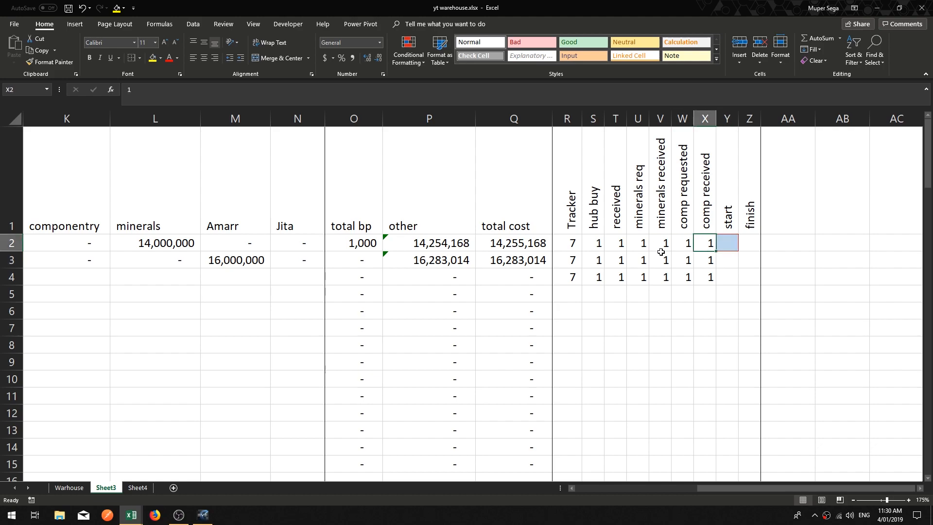
key(Left)
key(Left)
key(Left)
key(Left)
key(Left)
key(Left)
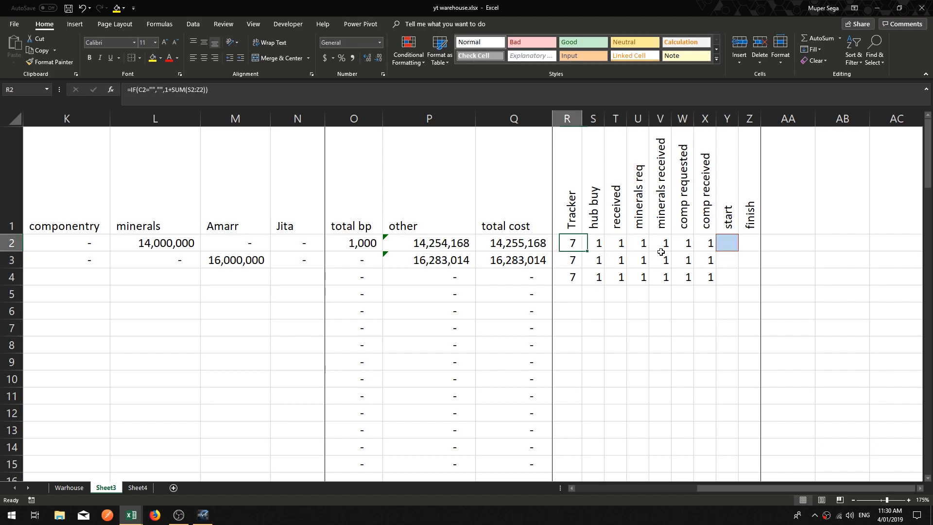
key(Right)
key(Right)
key(Right)
key(Right)
key(Right)
key(Right)
key(Right)
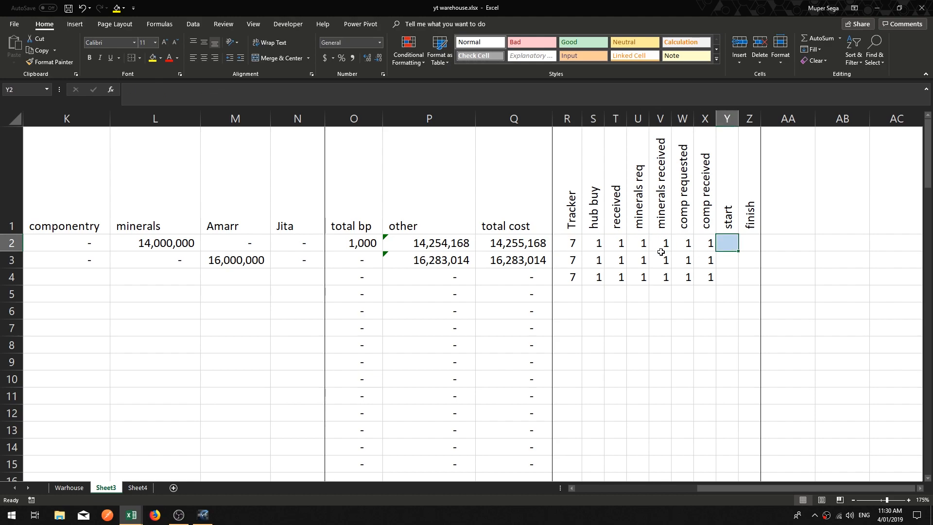
Step: Clear the row 2 progress flags from comp received back through minerals req
key(Left)
key(Delete)
key(Left)
key(Delete)
key(Left)
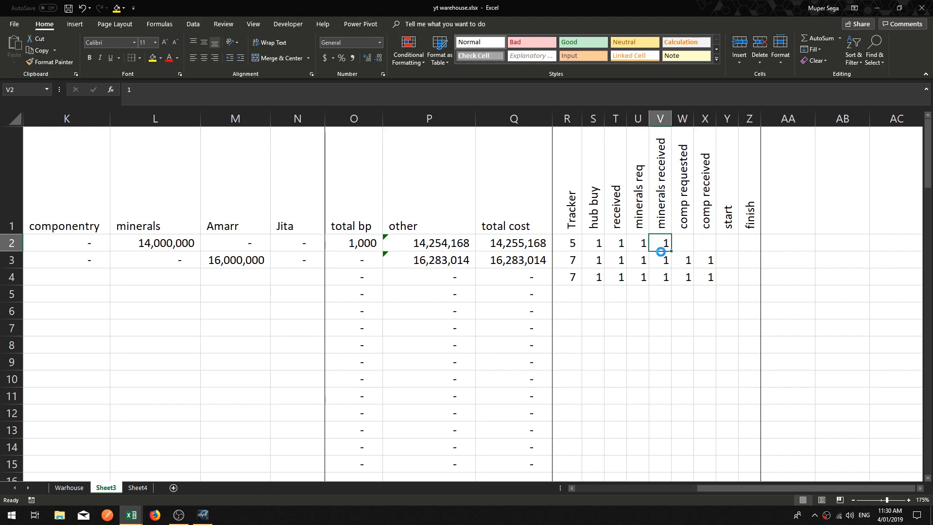
key(Delete)
key(Left)
key(Delete)
key(Left)
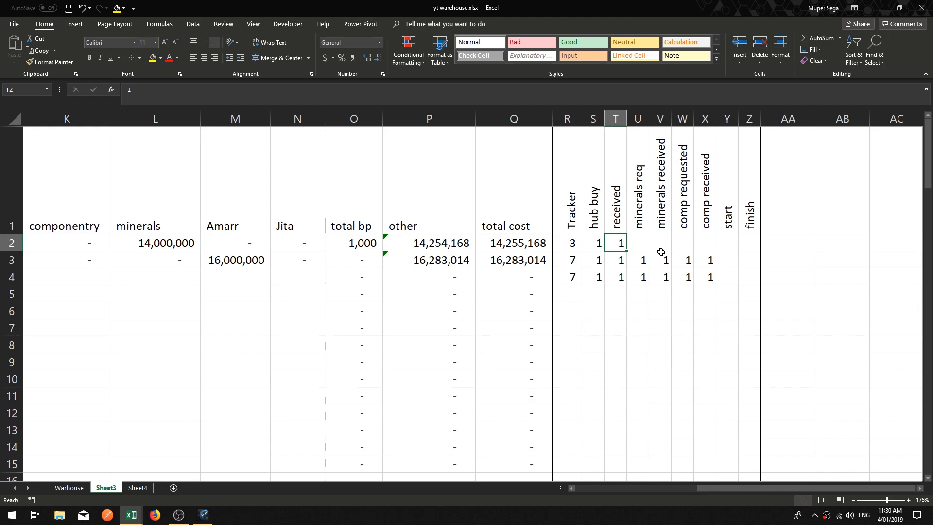
Step: Step through row 2's progress flags and Tracker formula to check how the count responds
key(Left)
key(Right)
key(Right)
key(Left)
key(Right)
key(Left)
key(Right)
key(Left)
key(Left)
key(Left)
key(Right)
key(Right)
key(Right)
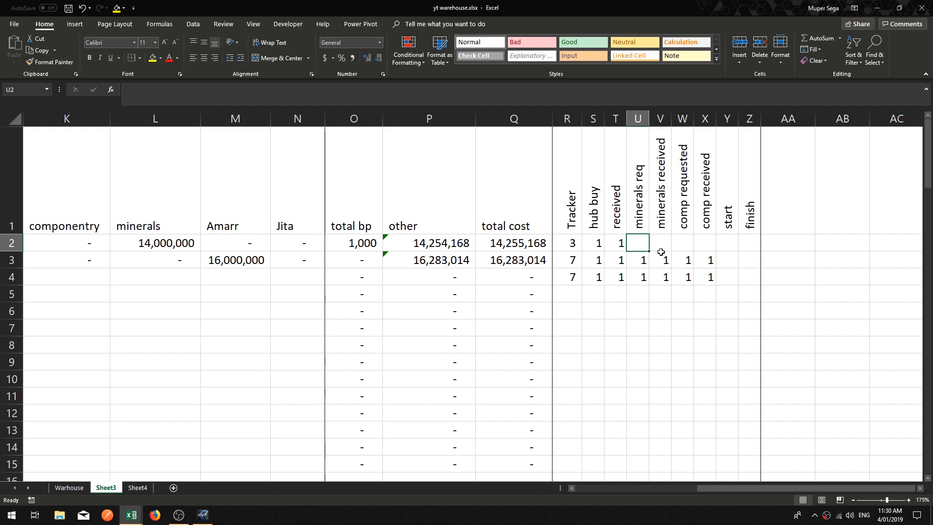
key(Left)
key(Right)
key(Right)
key(Right)
key(Right)
key(Right)
key(Left)
key(Left)
key(Left)
key(Left)
key(Left)
key(Left)
key(Left)
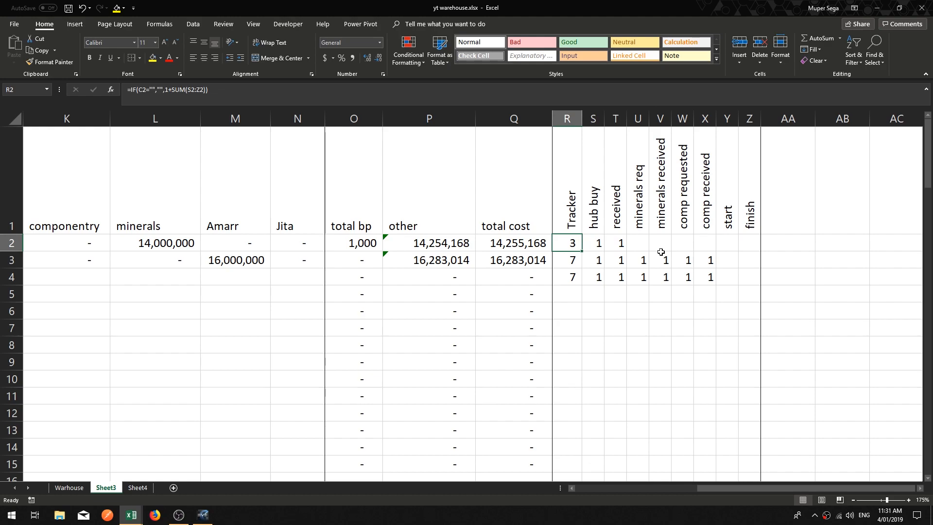
key(Right)
key(Right)
key(Right)
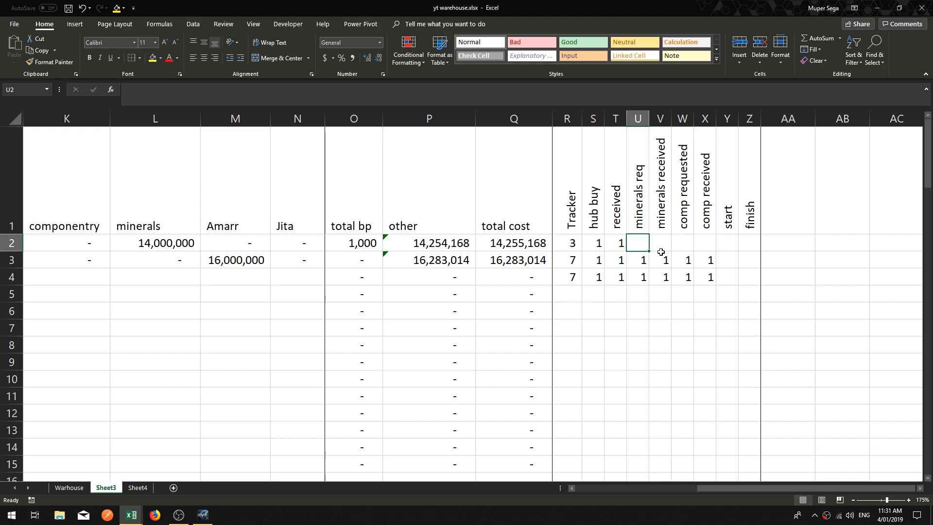
key(Left)
key(Left)
key(Left)
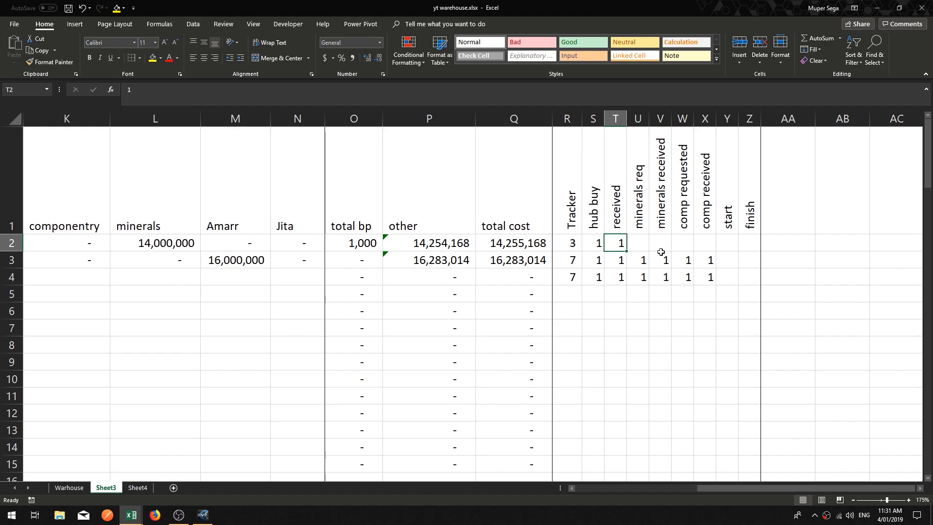
key(Right)
key(Right)
key(Right)
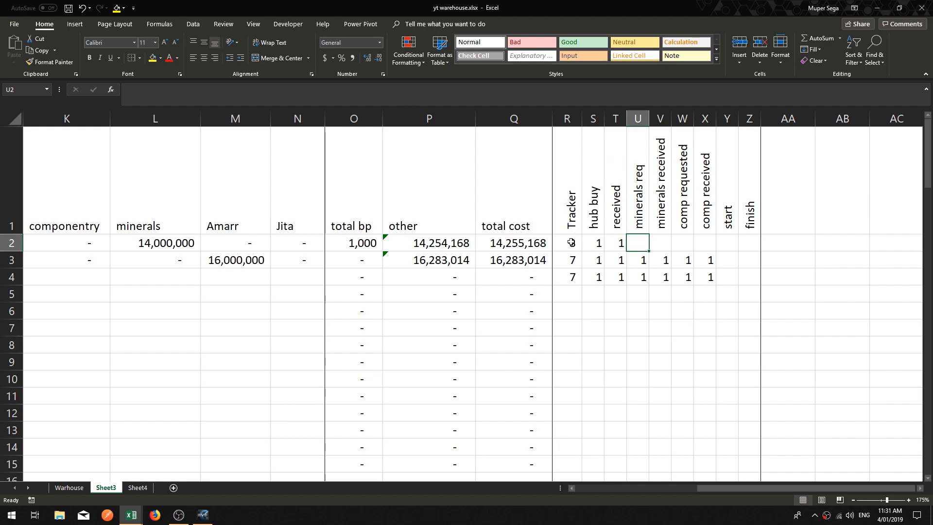
Step: Enter 1 in each row 2 progress flag from minerals req through comp received
click(662, 243)
key(Left)
text(1)
key(Right)
text(1)
key(Right)
text(1)
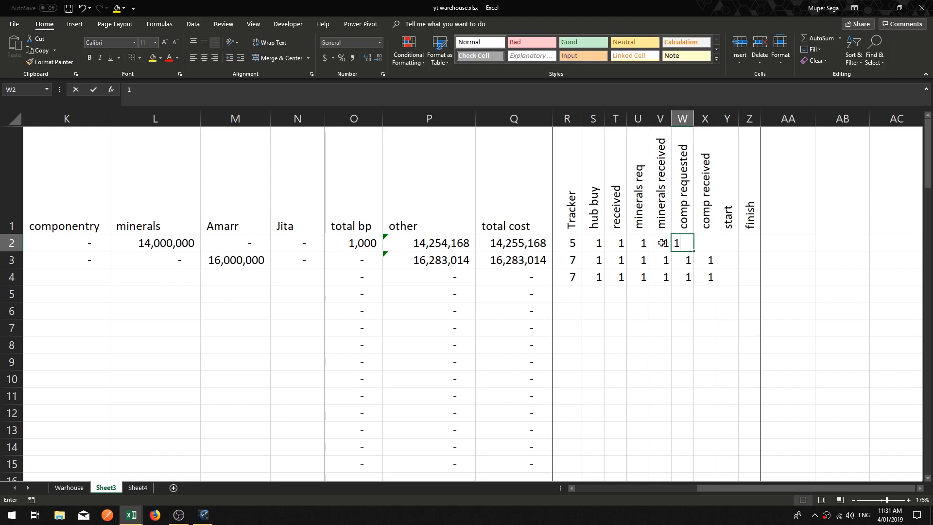
key(Right)
text(1)
key(Right)
key(Right)
key(Right)
key(Right)
key(Right)
key(Right)
key(Down)
key(Left)
key(Left)
key(Left)
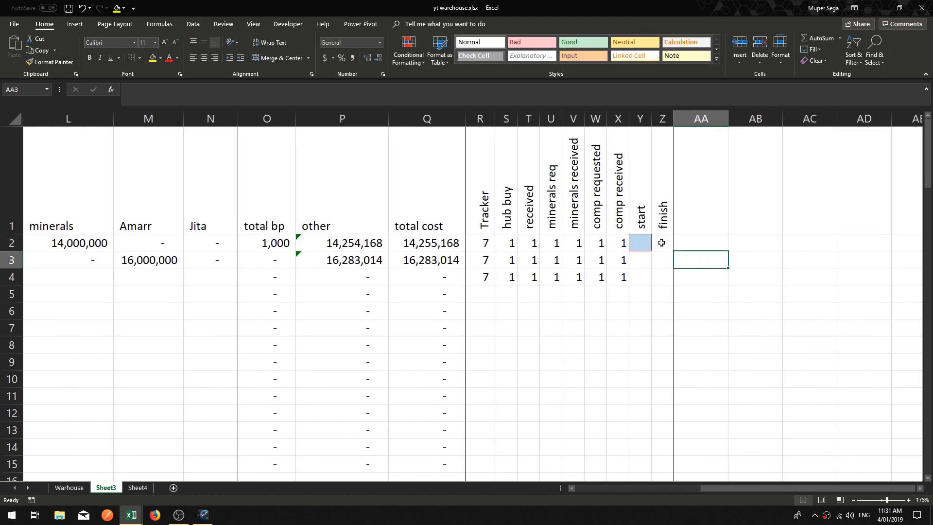
Step: Extend the start highlight rule so it applies to the whole Y column
click(640, 243)
click(409, 51)
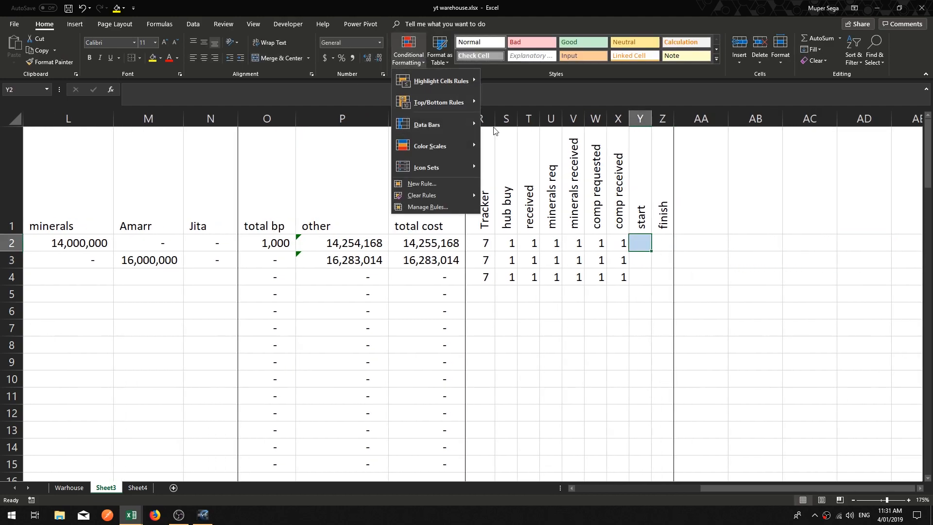
click(427, 207)
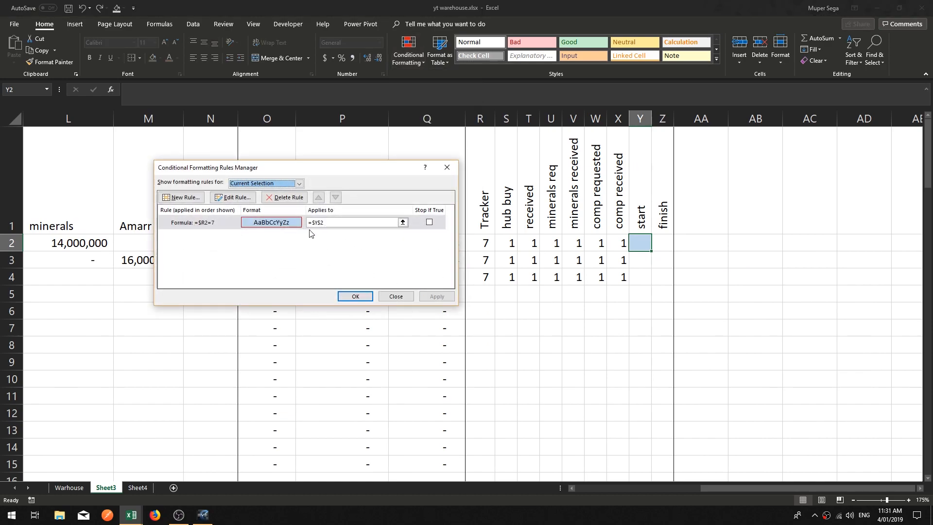
click(340, 223)
drag(350, 223, 300, 222)
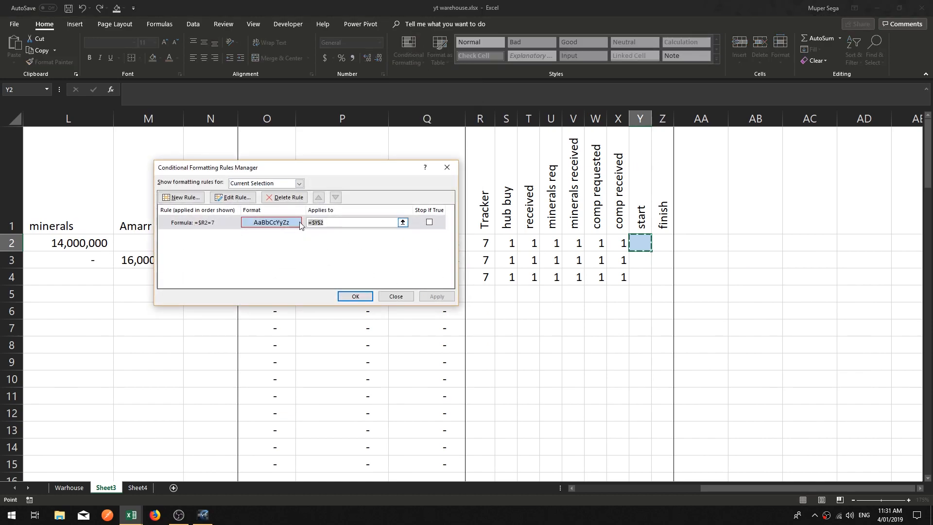
click(641, 119)
click(437, 297)
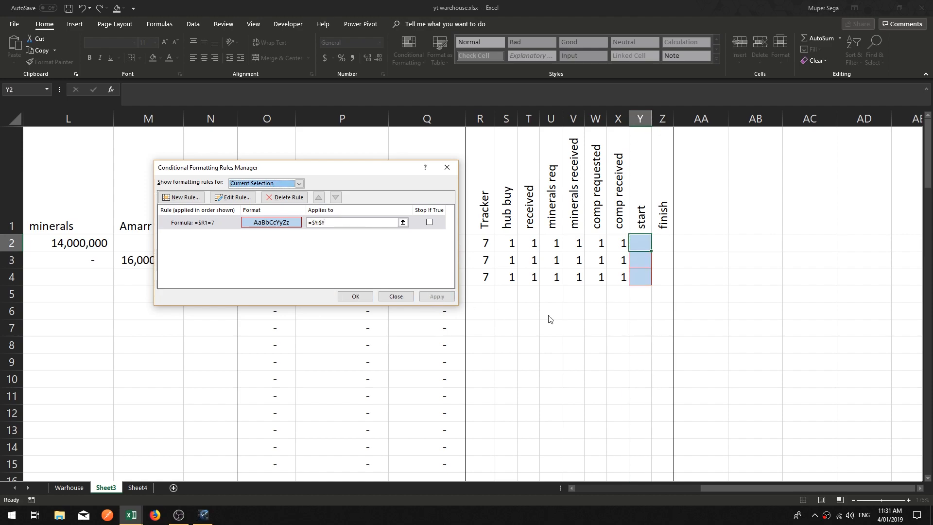
click(396, 296)
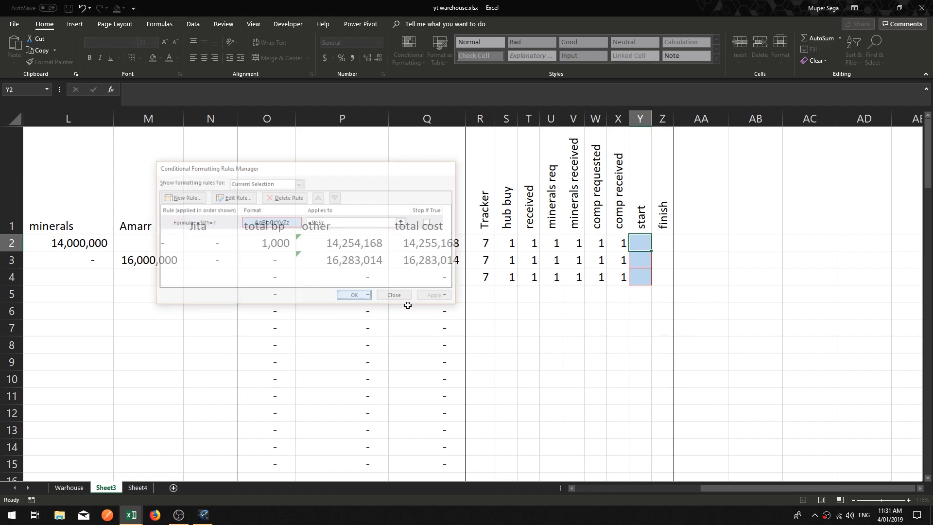
Step: Clear the comp requested flag in W2 and the minerals req and comp received flags in row 4
click(645, 278)
click(601, 243)
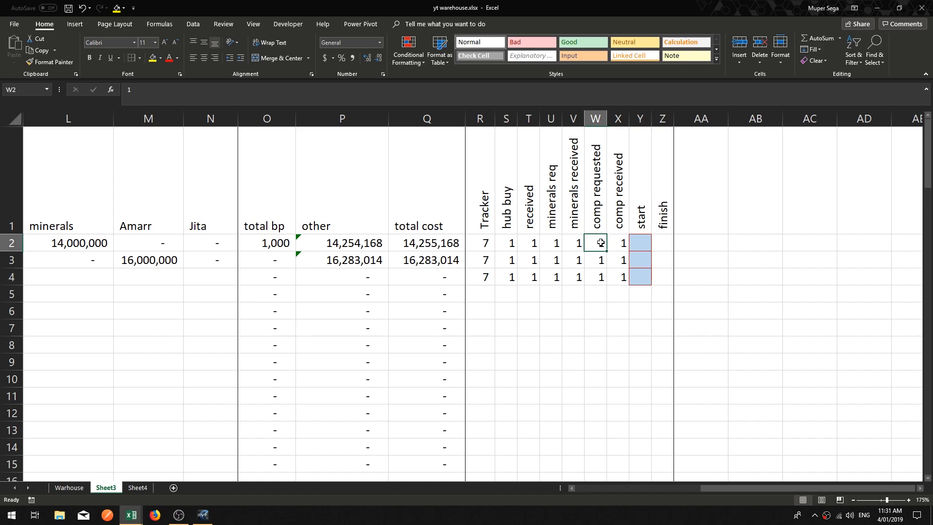
key(Delete)
key(Left)
key(Down)
key(Down)
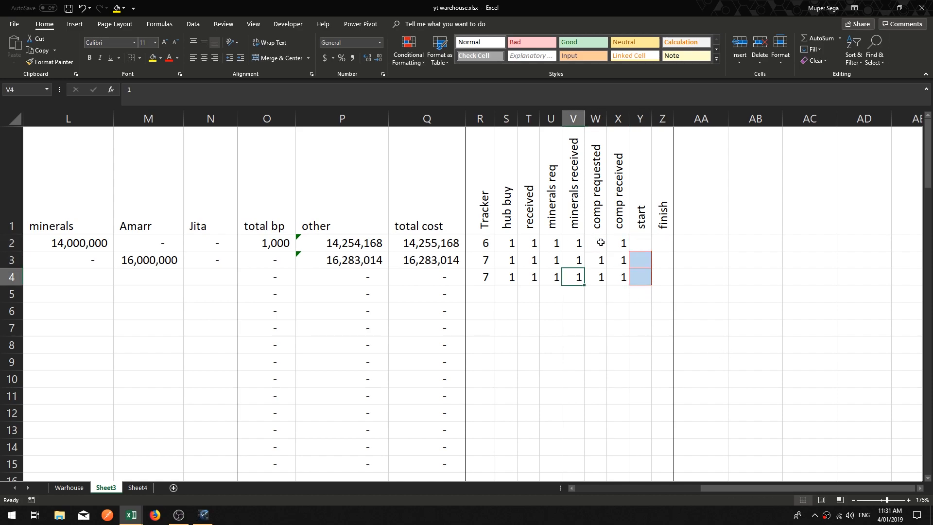
key(Left)
key(Delete)
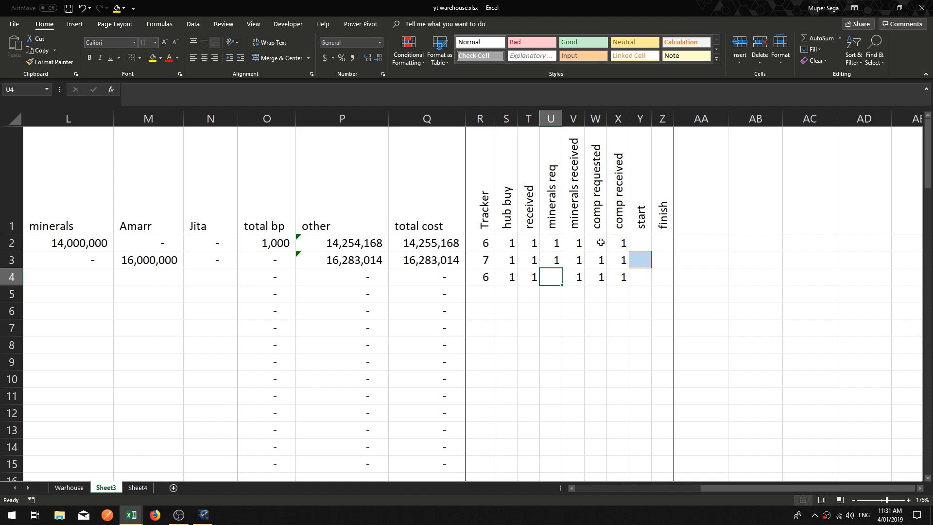
key(Right)
key(Right)
key(Right)
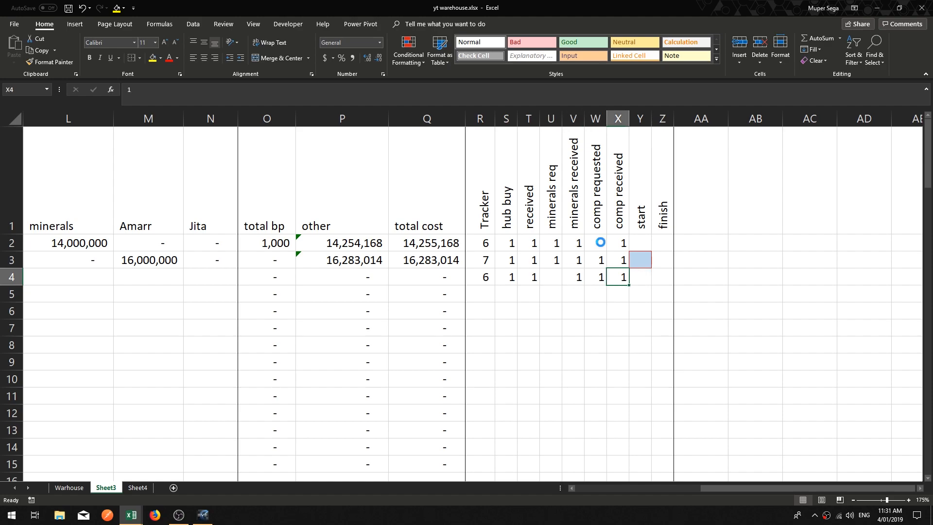
key(Delete)
Step: Enter 1 in row 3's start flag cell Y3
key(Left)
key(Left)
key(Left)
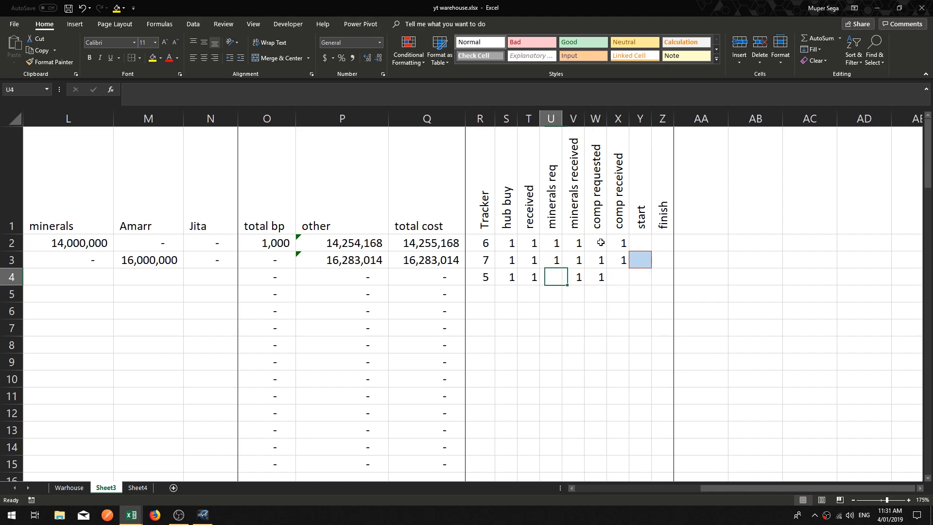
key(Right)
key(Right)
key(Right)
key(Right)
key(Up)
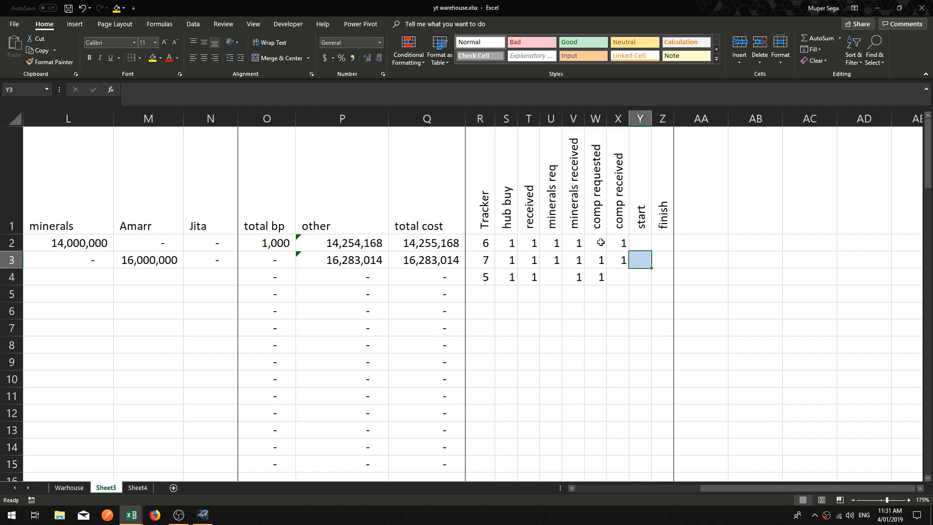
key(Left)
key(Left)
key(Right)
key(Right)
key(Down)
key(Up)
text(1)
key(Return)
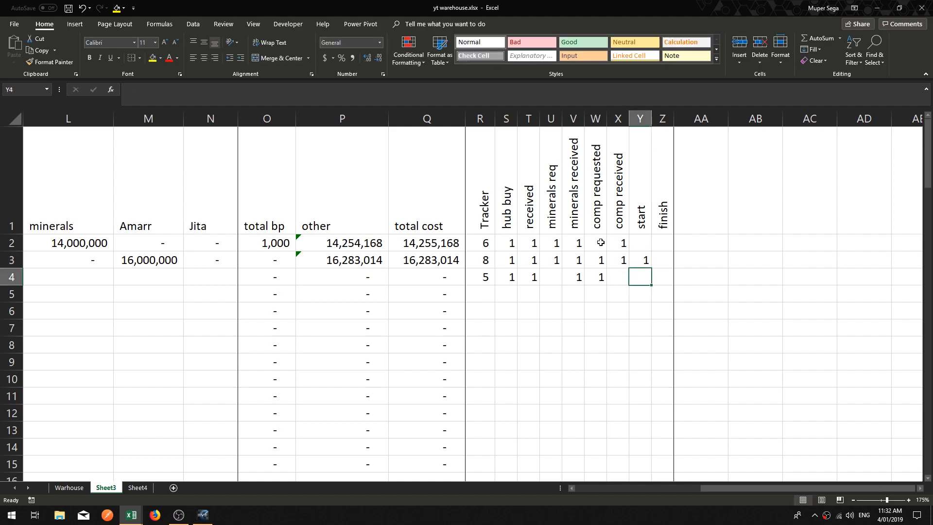
Step: Check row 3's Tracker formula and clear the start flag in Y3
key(Up)
key(Left)
key(Left)
key(Left)
key(Left)
key(Left)
key(Left)
key(Left)
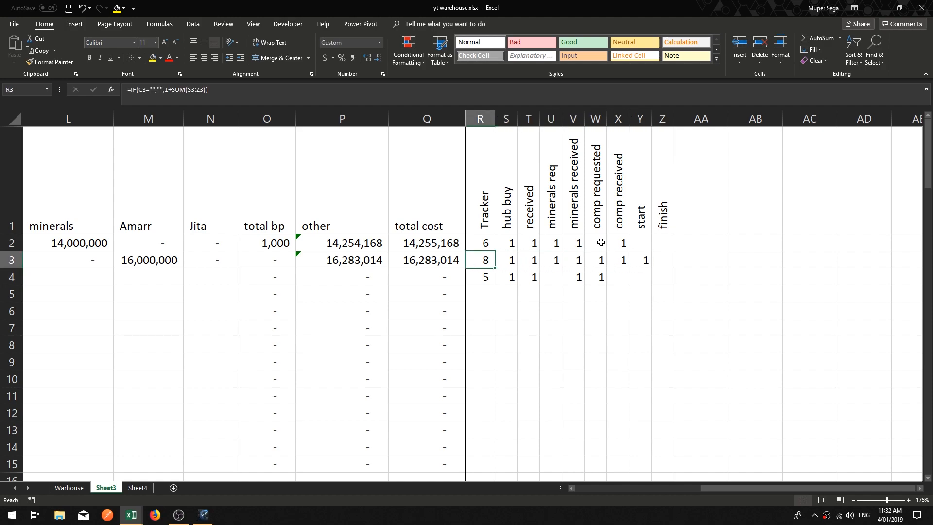
key(Right)
key(Right)
key(Right)
key(Right)
key(Right)
key(Right)
key(Right)
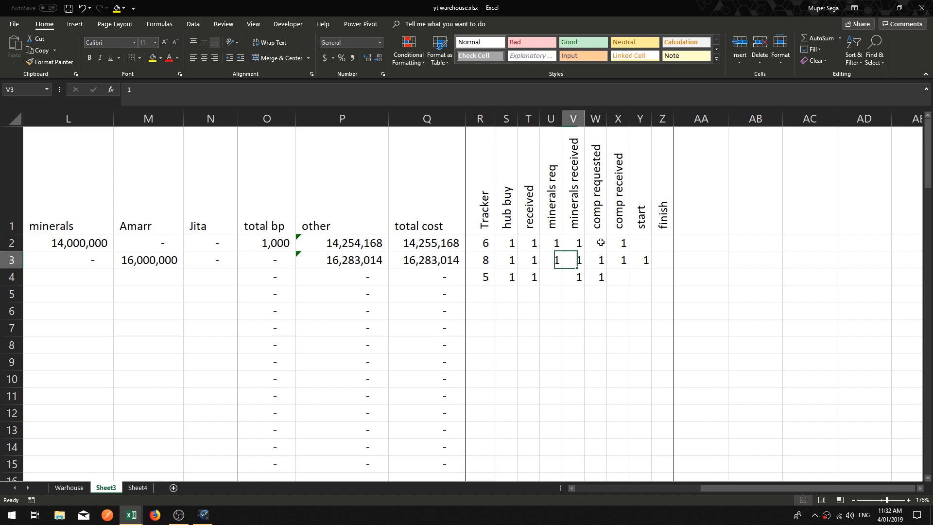
key(Delete)
key(Down)
key(Left)
key(Left)
Step: Enter 1 in both the start and finish flags of row 3
key(Left)
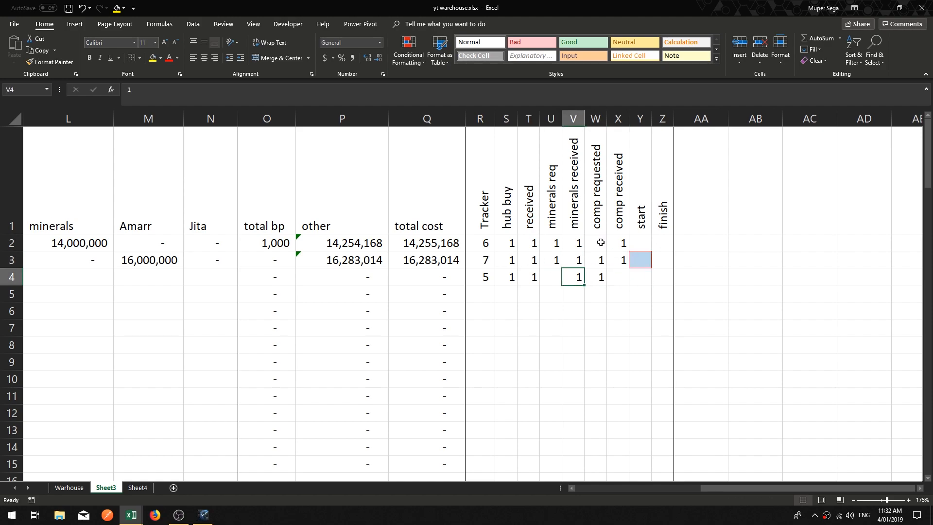
key(Up)
key(Left)
key(Left)
key(Left)
key(Left)
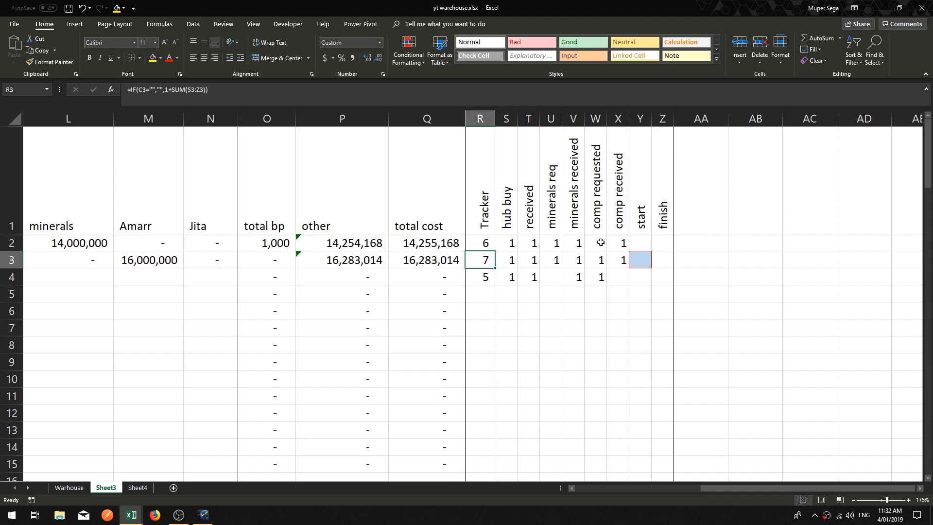
key(Right)
key(Right)
key(Left)
key(Left)
key(Right)
key(Right)
key(Right)
key(Right)
key(Right)
key(Right)
key(Right)
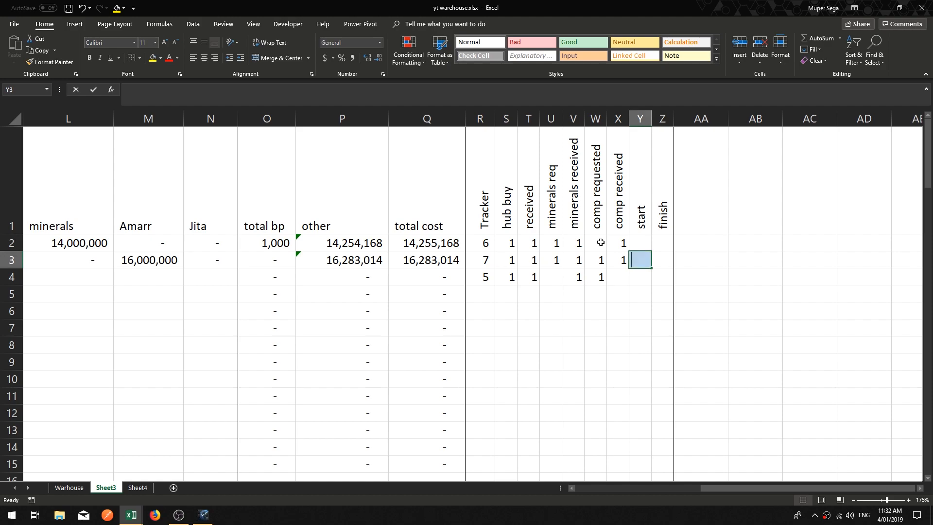
text(1)
key(Right)
text(1)
key(Return)
Step: Step across row 3's flags and Tracker cell to check how the count responds
key(Up)
key(Left)
key(Left)
key(Left)
key(Left)
key(Left)
key(Left)
key(Left)
key(Left)
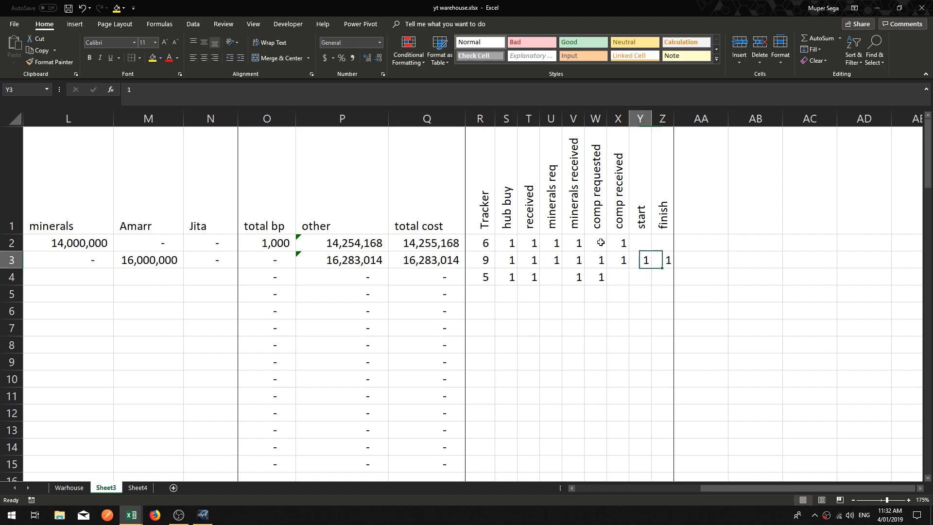
key(Right)
key(Right)
key(Right)
key(Right)
key(Right)
key(Right)
key(Right)
key(Right)
key(Right)
key(Right)
key(Left)
key(Right)
key(Right)
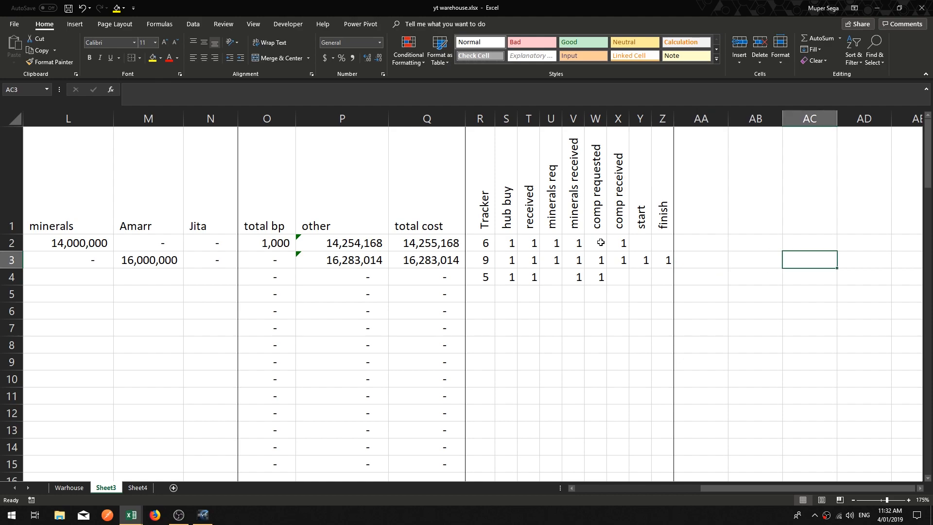
key(Right)
key(Right)
key(Right)
key(Right)
key(Right)
key(Right)
key(Left)
key(Left)
key(Left)
key(Left)
key(Left)
key(Left)
key(Left)
key(Left)
key(Left)
key(Right)
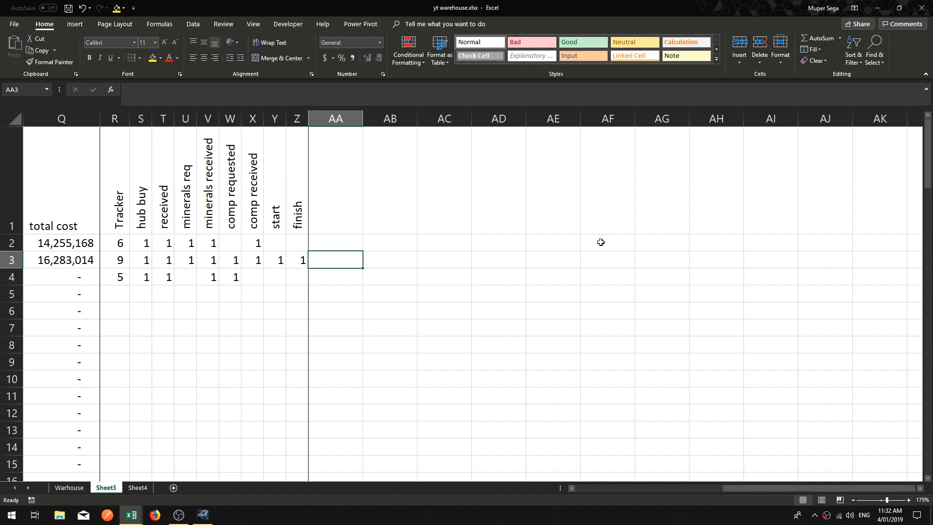
Step: Switch to EVE Online to review the wallet's market transactions, then close the wallet and minimize the game
click(202, 516)
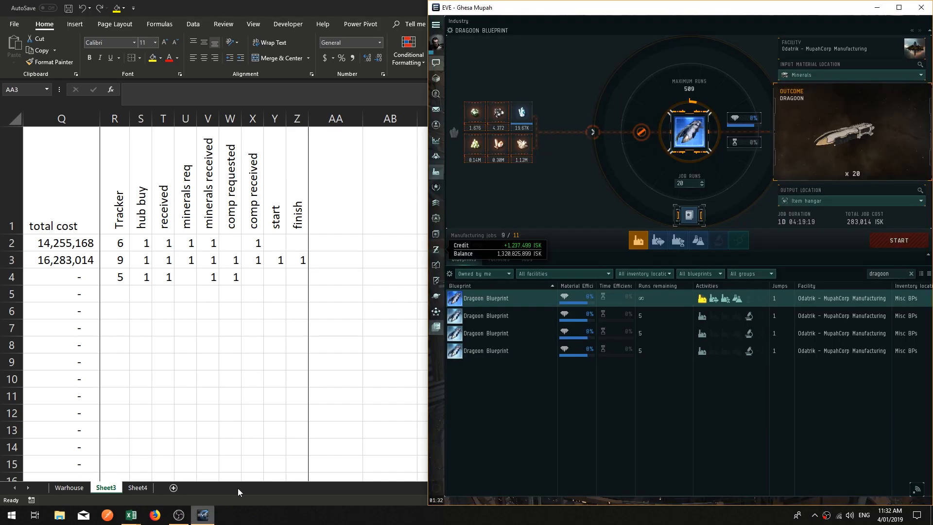
click(437, 250)
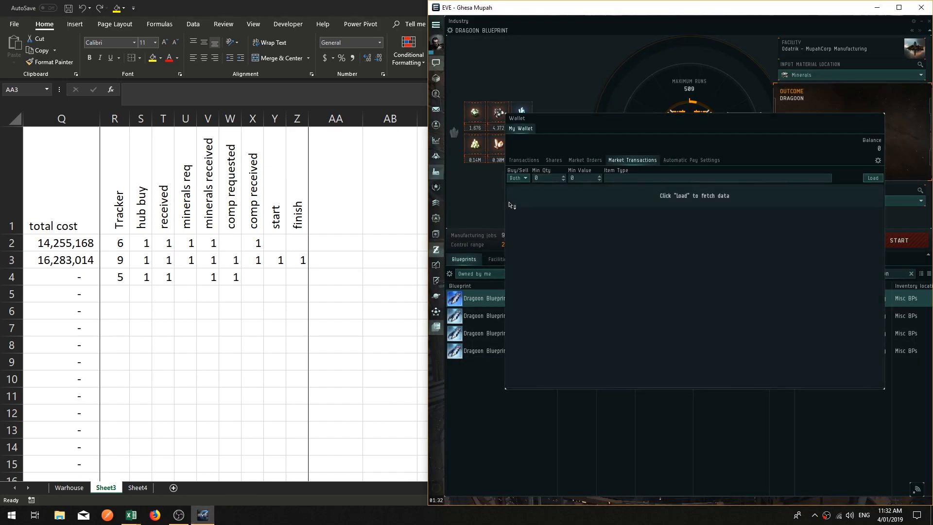
click(873, 178)
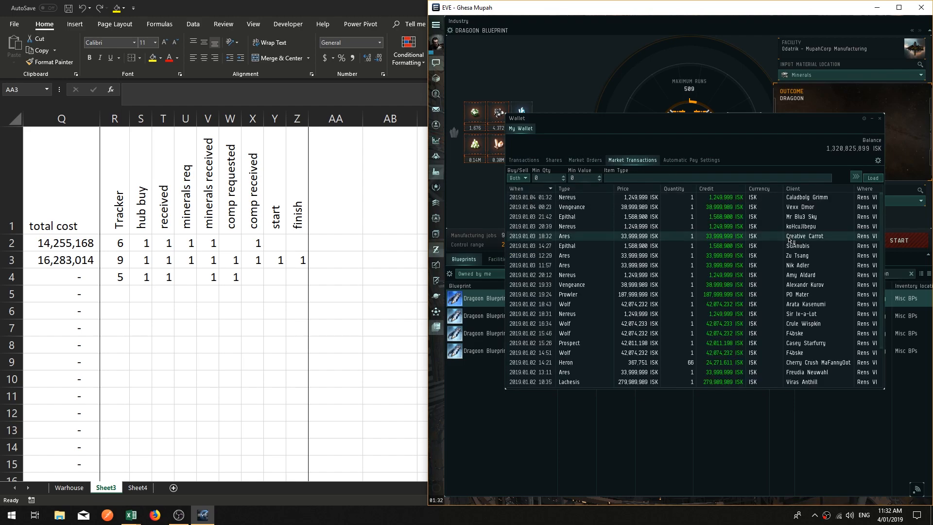
click(881, 118)
click(928, 22)
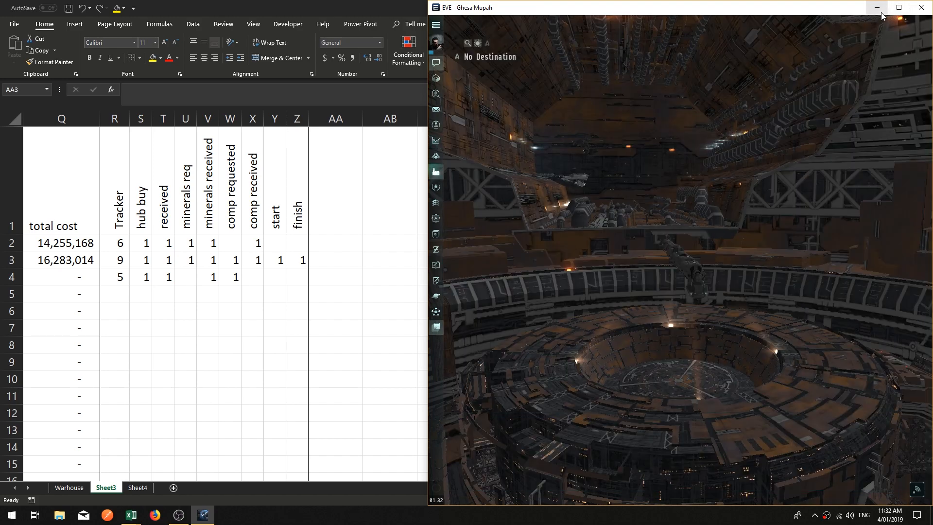
click(877, 7)
Step: Review the progress flags and job details of rows 2 to 4
click(326, 247)
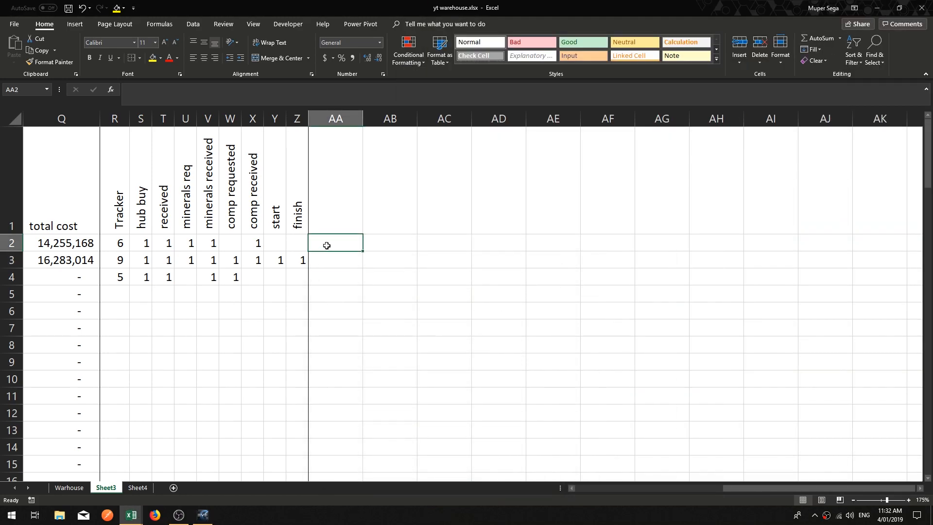
click(331, 255)
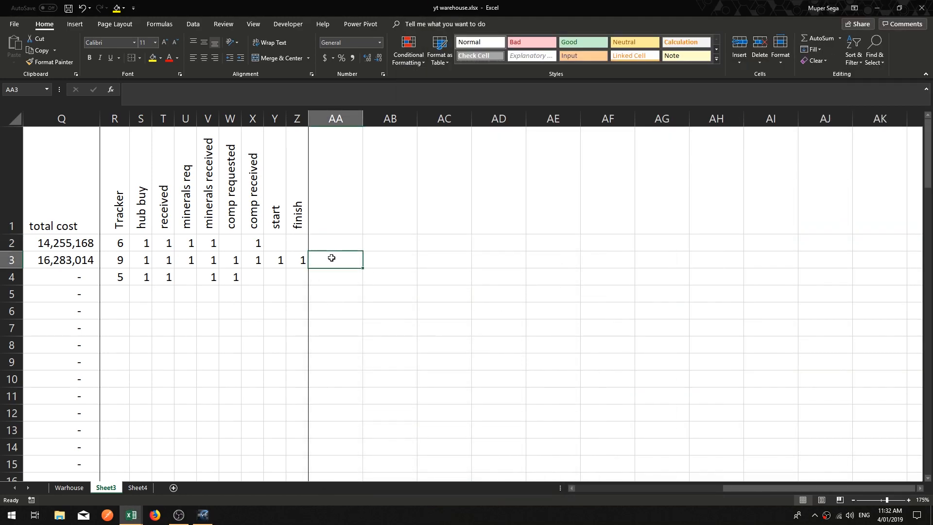
key(Left)
key(Left)
key(Right)
key(Right)
key(Up)
key(Up)
key(Left)
key(Left)
key(Left)
key(Left)
key(Left)
key(Left)
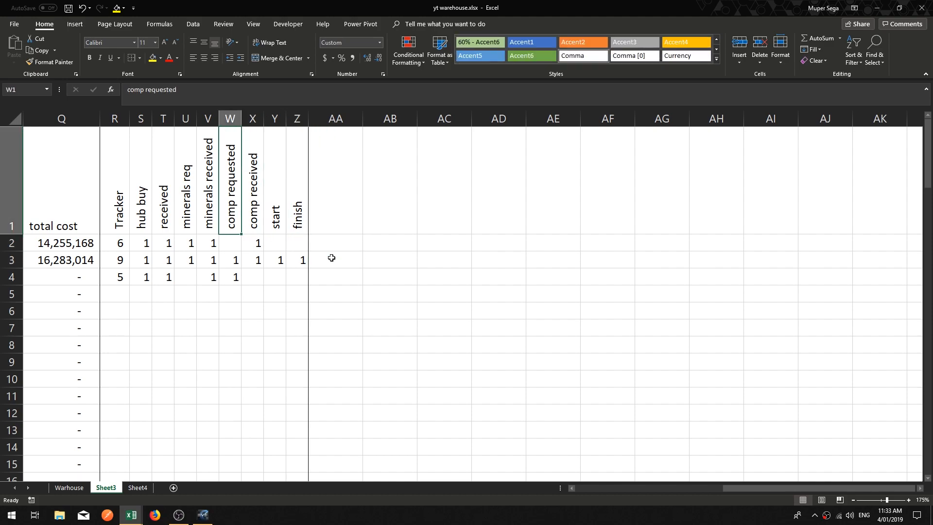
key(Down)
key(Down)
key(Left)
key(Left)
key(Left)
key(Left)
key(Left)
key(Left)
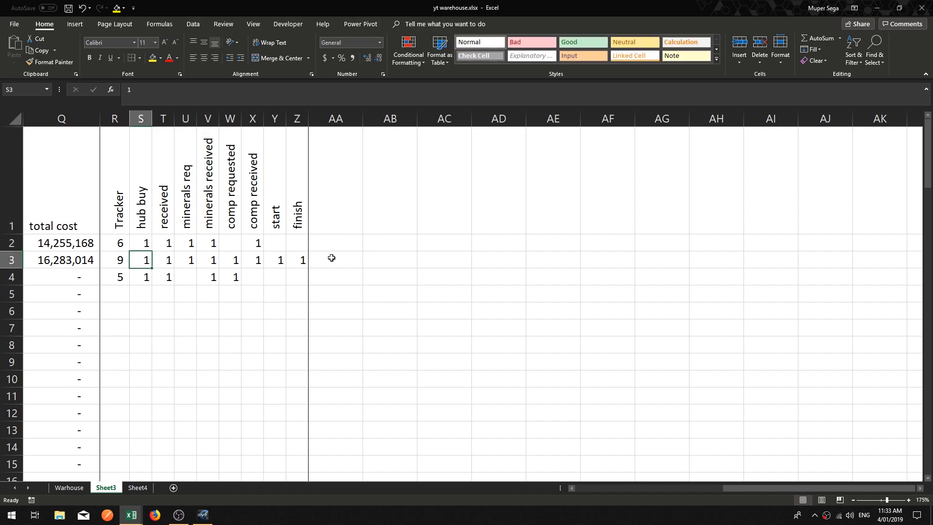
key(Right)
key(Right)
key(Right)
key(Right)
key(Right)
key(Right)
key(Right)
key(Right)
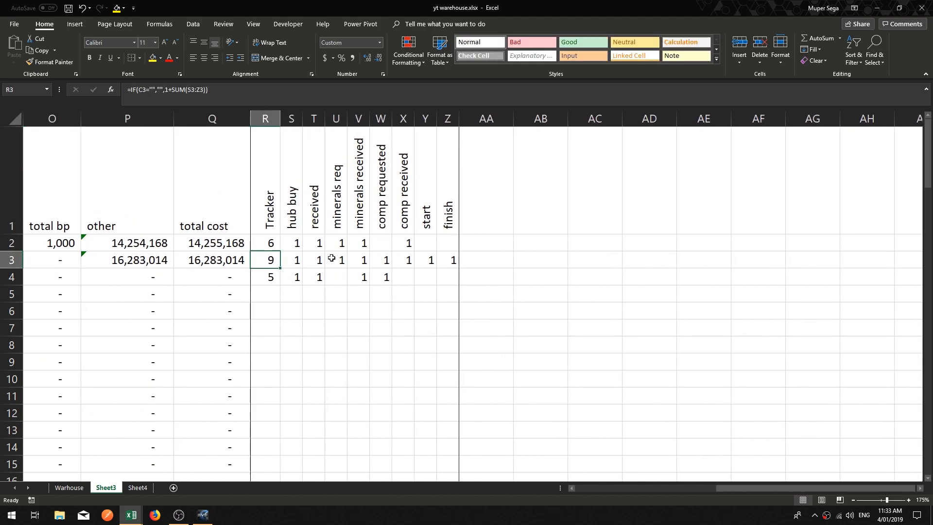
key(Left)
key(Left)
key(Left)
key(Left)
key(Left)
key(Left)
key(Left)
key(Left)
key(Left)
key(Left)
key(Left)
key(Left)
key(Left)
key(Left)
key(Left)
key(Left)
key(Left)
key(Left)
key(Left)
key(Left)
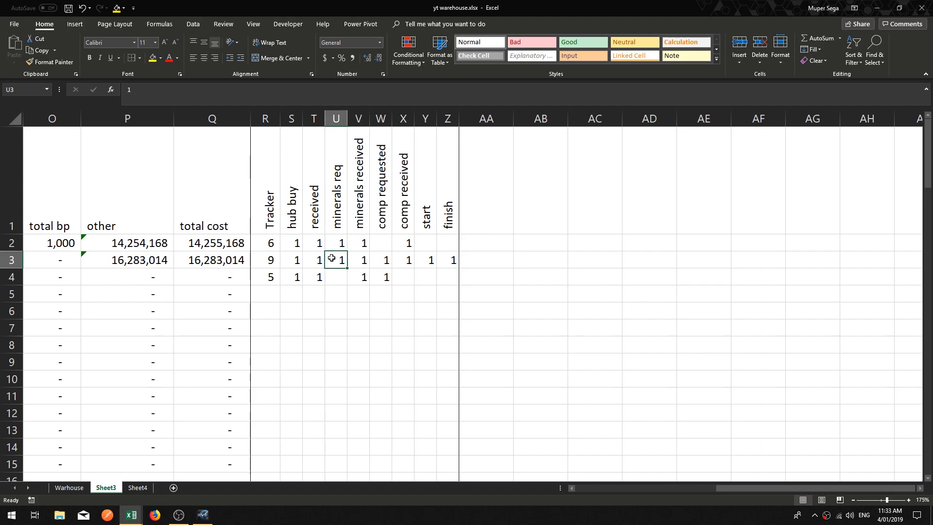
key(Right)
key(Right)
key(Right)
key(Right)
key(Left)
key(Left)
key(Left)
key(Left)
key(Left)
key(Down)
key(Right)
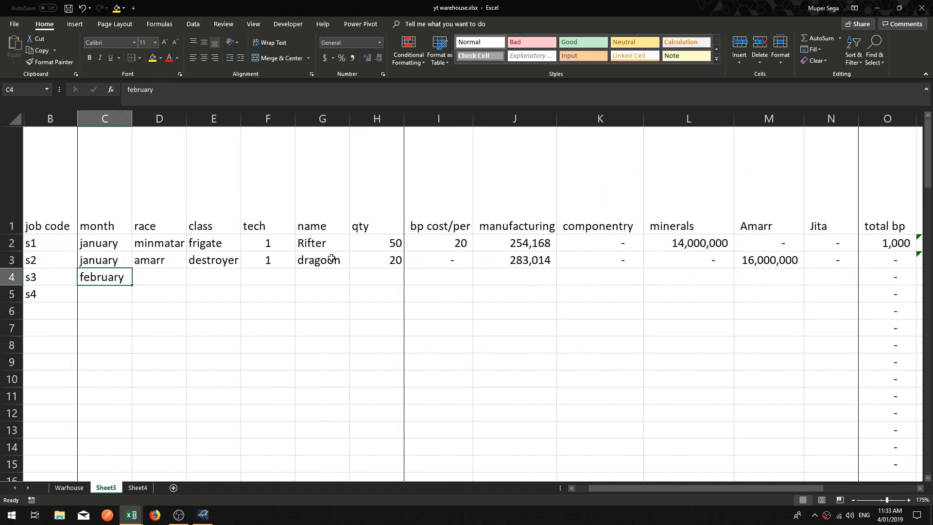
Step: Scan across row 4 from the job details to the progress flag columns
key(Right)
key(Right)
key(Right)
key(Right)
key(Right)
key(Right)
key(Right)
key(Right)
key(Right)
key(Right)
key(Right)
key(Right)
key(Right)
key(Right)
key(Right)
key(Right)
key(Right)
key(Right)
key(Right)
key(Right)
key(Left)
key(Left)
key(Left)
key(Left)
key(Left)
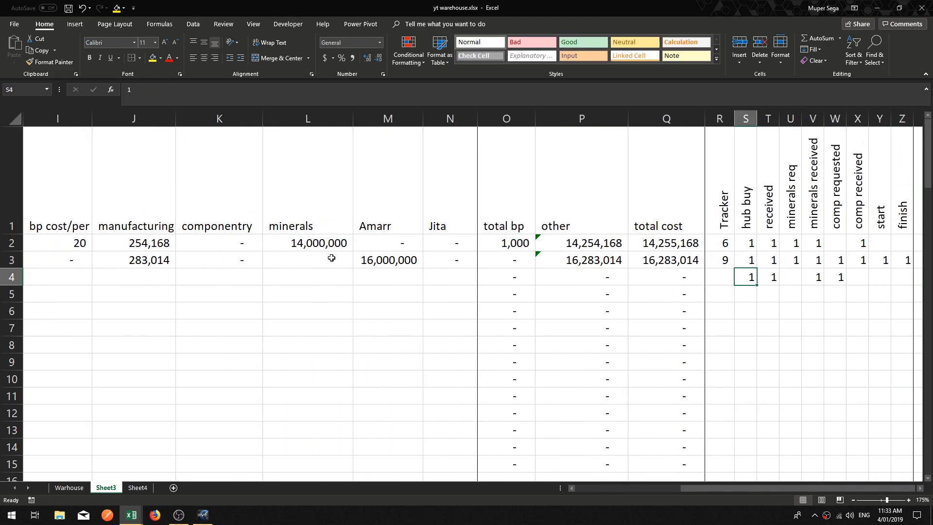
key(Right)
key(Right)
key(Right)
key(Right)
key(Right)
key(Right)
key(Right)
key(Right)
key(Right)
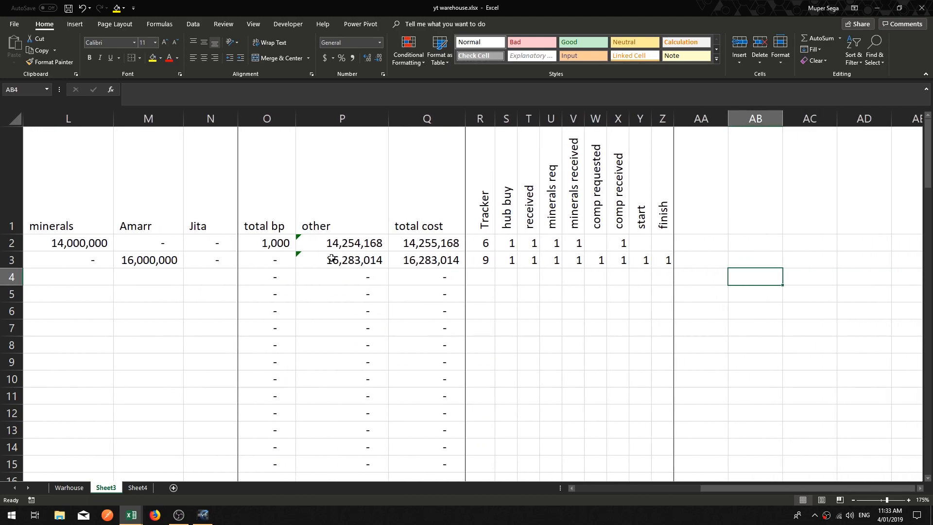
key(Right)
key(Right)
key(Right)
key(Right)
key(Right)
key(Right)
key(Right)
key(Left)
key(Left)
key(Left)
key(Left)
key(Left)
key(Left)
key(Left)
key(Left)
key(Left)
Step: Clear the finish flag in Z3
key(Up)
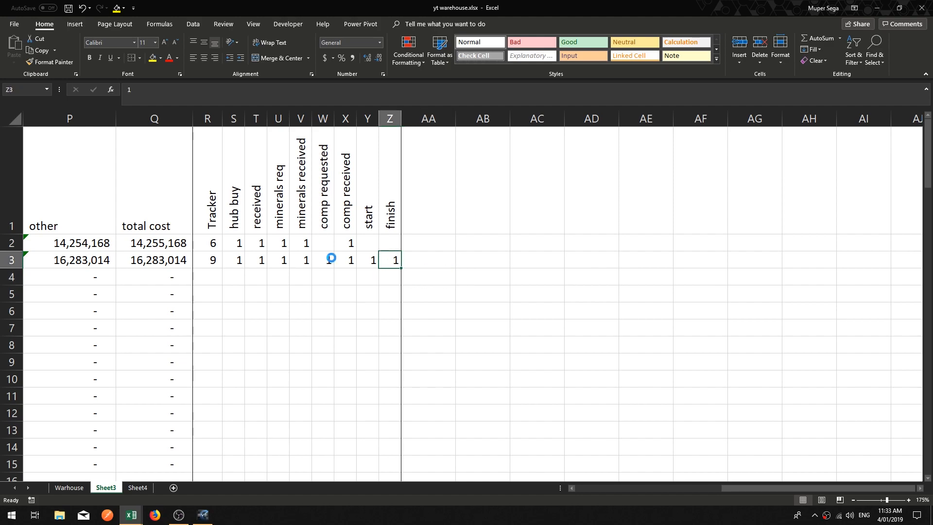
key(Up)
key(Down)
key(Up)
key(Down)
key(Right)
key(Up)
key(Up)
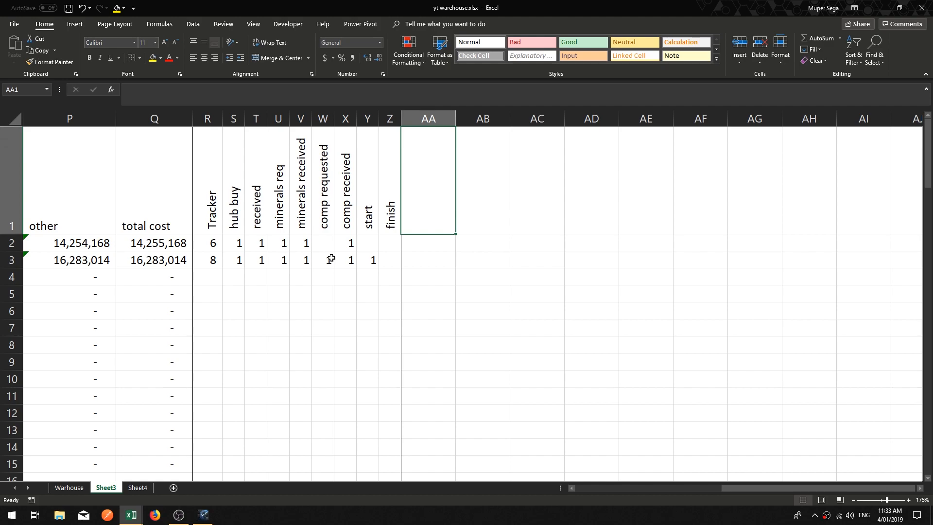
Step: Enter the header sID# in AA1, checking the job code column for the naming
text(M)
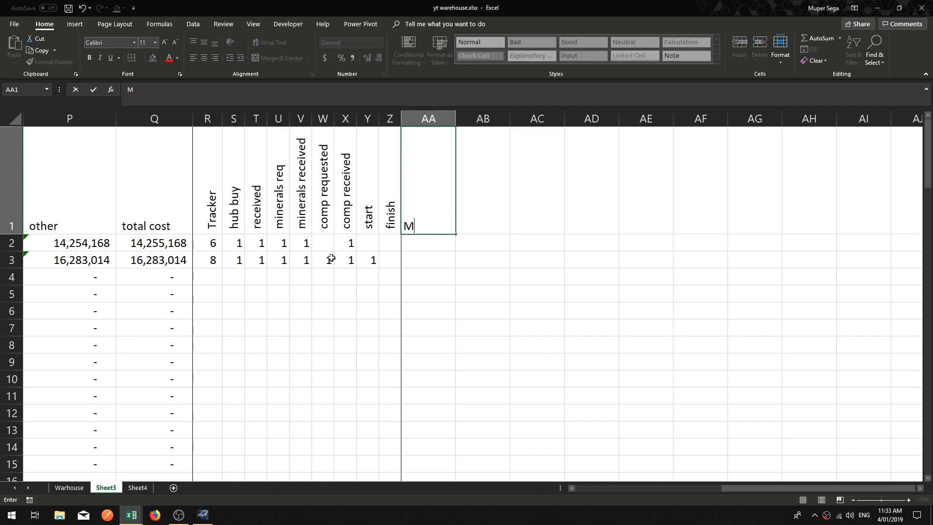
key(BackSpace)
text(jo)
key(BackSpace)
text(job)
key(BackSpace)
key(BackSpace)
text(S)
key(BackSpace)
text(sID)
drag(573, 486, 572, 486)
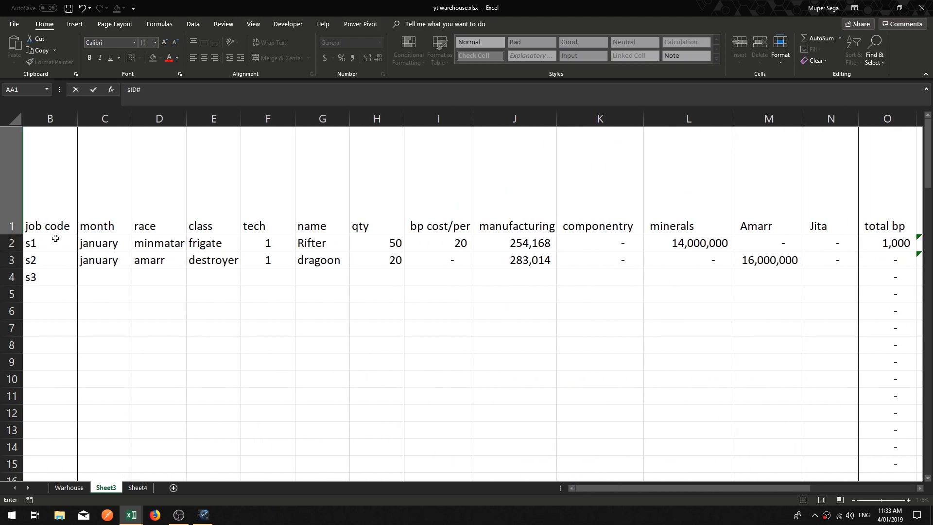
click(66, 215)
drag(920, 489, 920, 489)
click(350, 226)
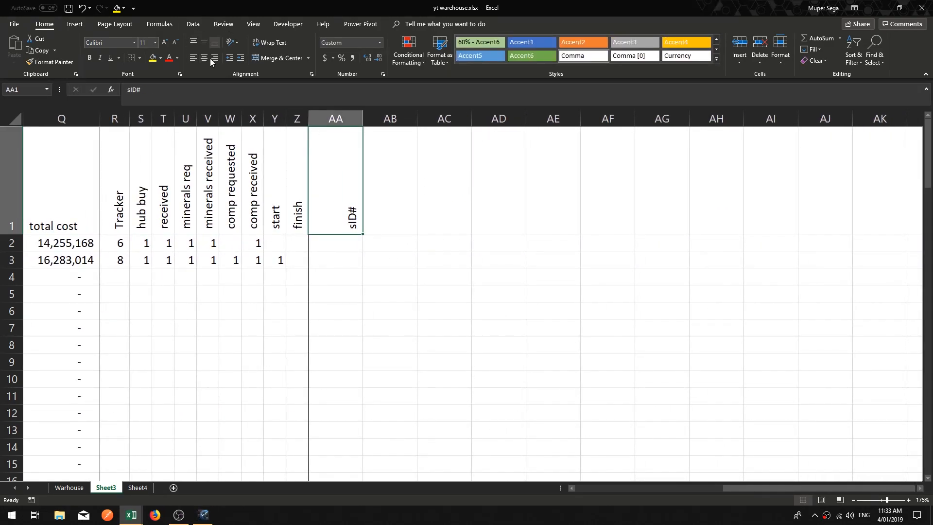
Step: Turn off the rotated text on the sID# header and autofit column AA's width
click(233, 43)
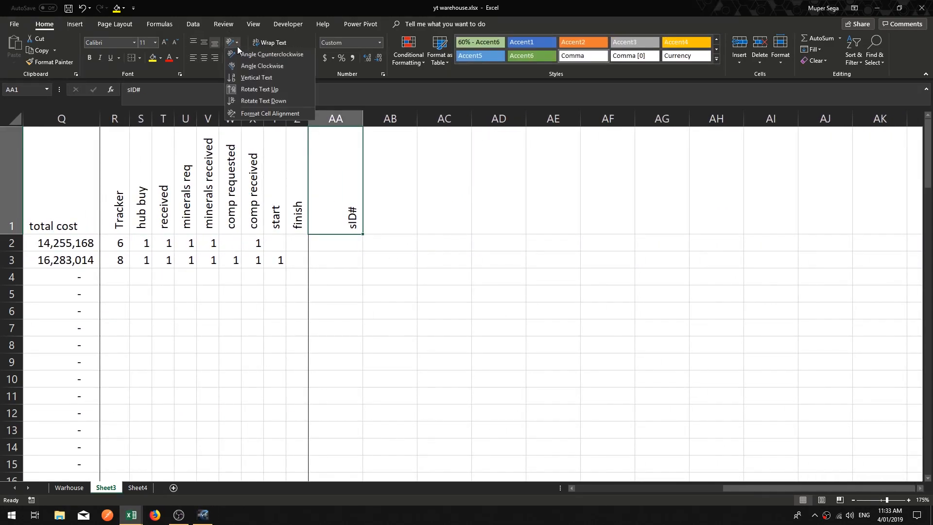
click(248, 91)
click(348, 266)
click(346, 227)
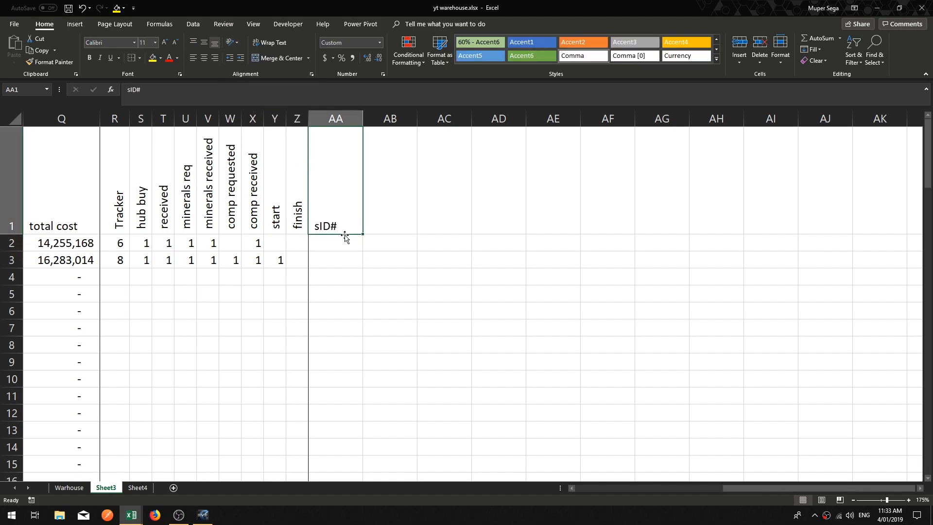
double_click(363, 119)
click(327, 245)
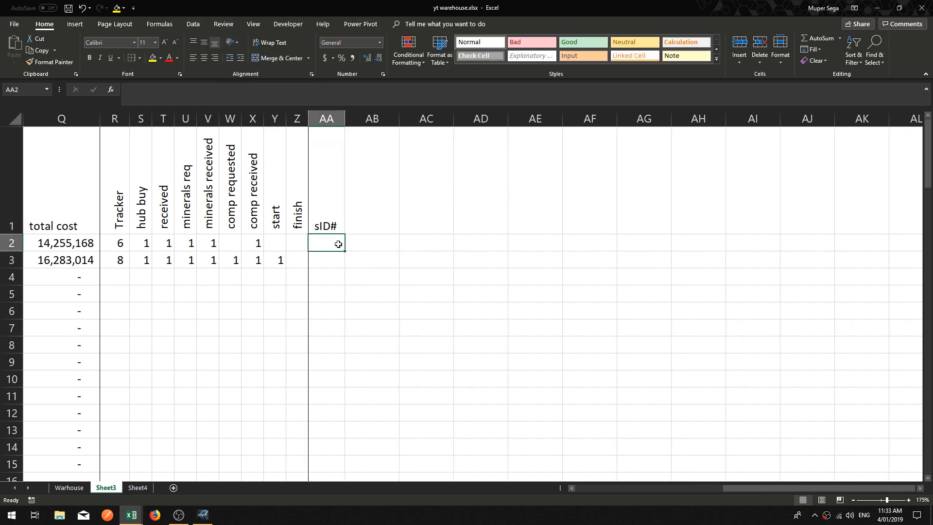
Step: Enter the header Month in AB1
click(365, 213)
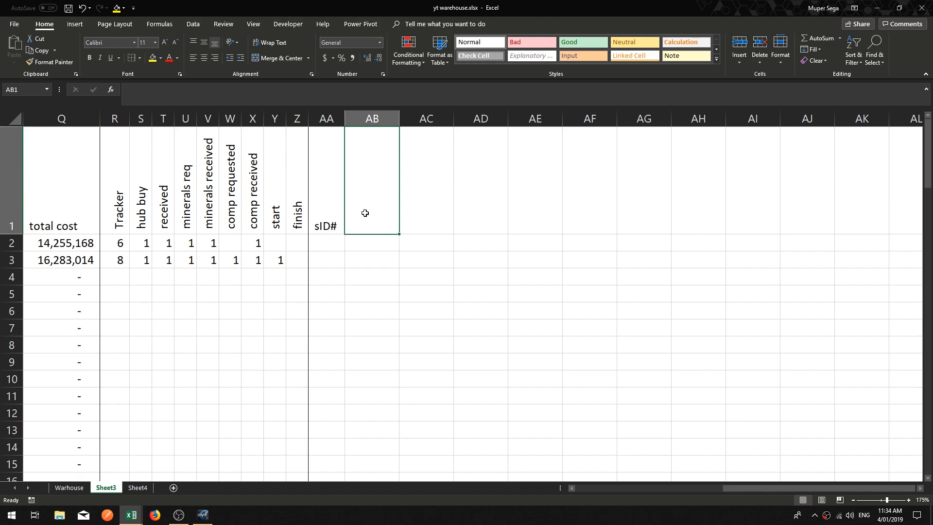
text(Month)
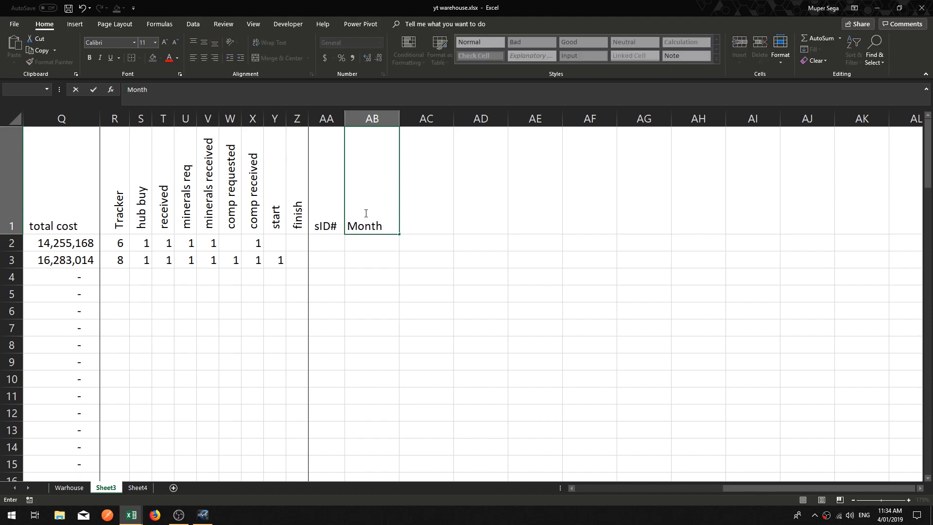
key(Tab)
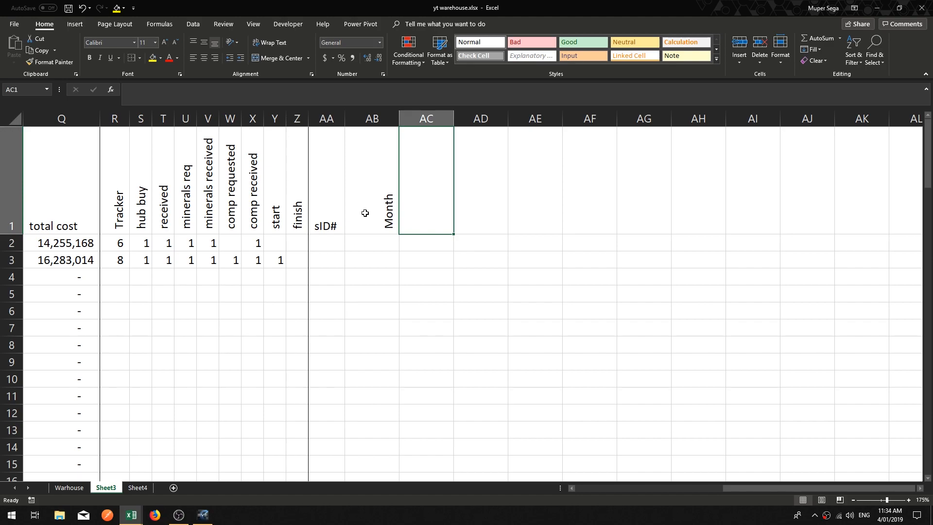
Step: Turn off the rotated text on the Month header in AB1
click(329, 213)
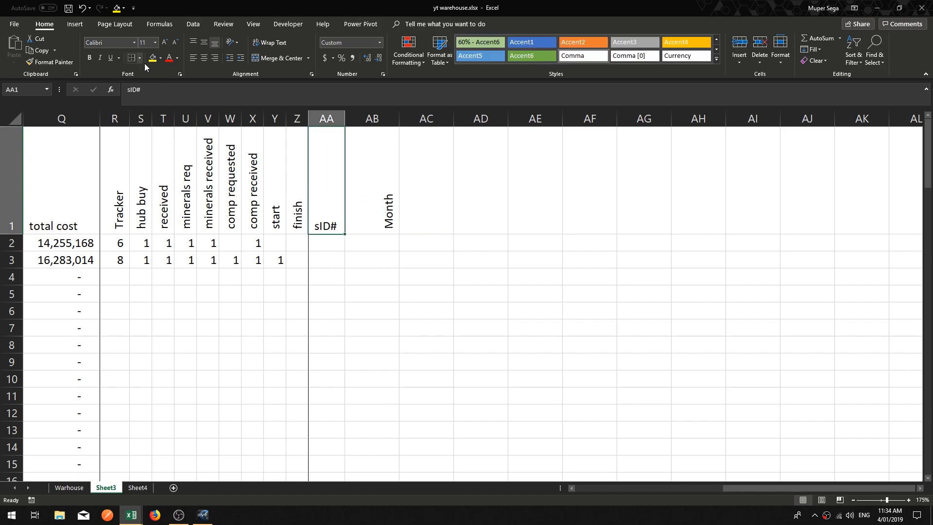
key(Right)
click(230, 42)
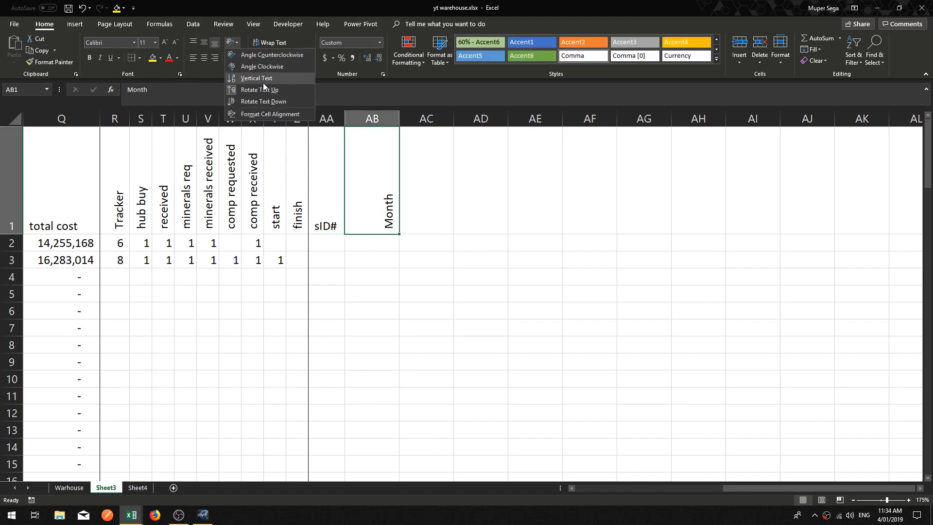
click(265, 89)
Step: Enter the headers Type and Qty in AC1 and AD1
click(423, 202)
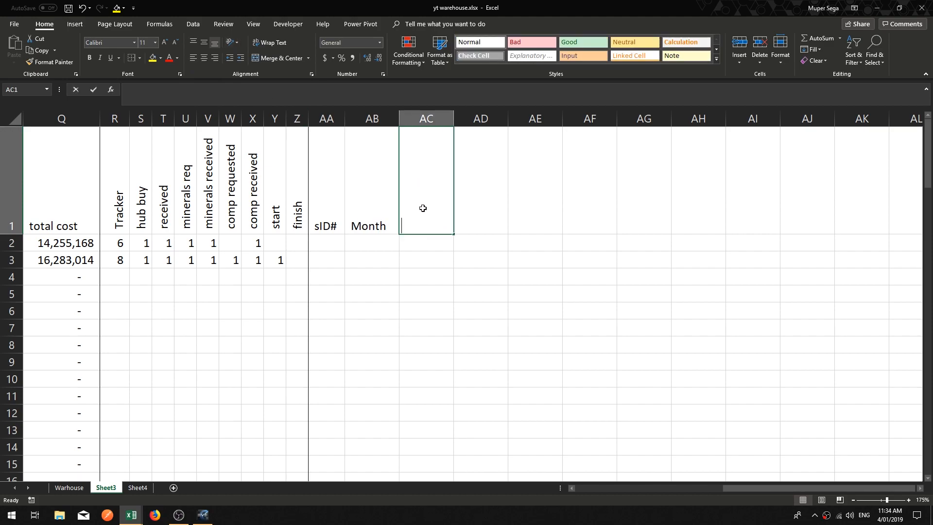
text(Tota)
key(BackSpace)
key(BackSpace)
key(BackSpace)
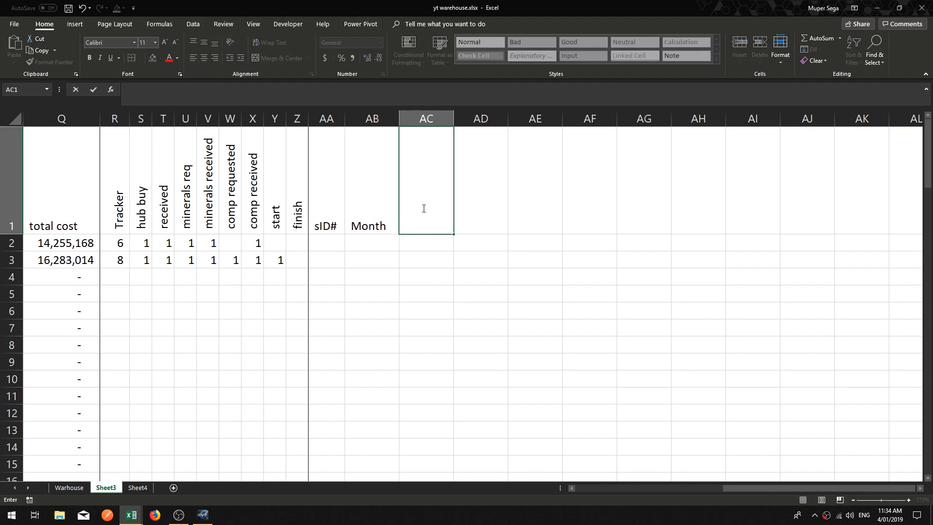
text(Type)
key(Tab)
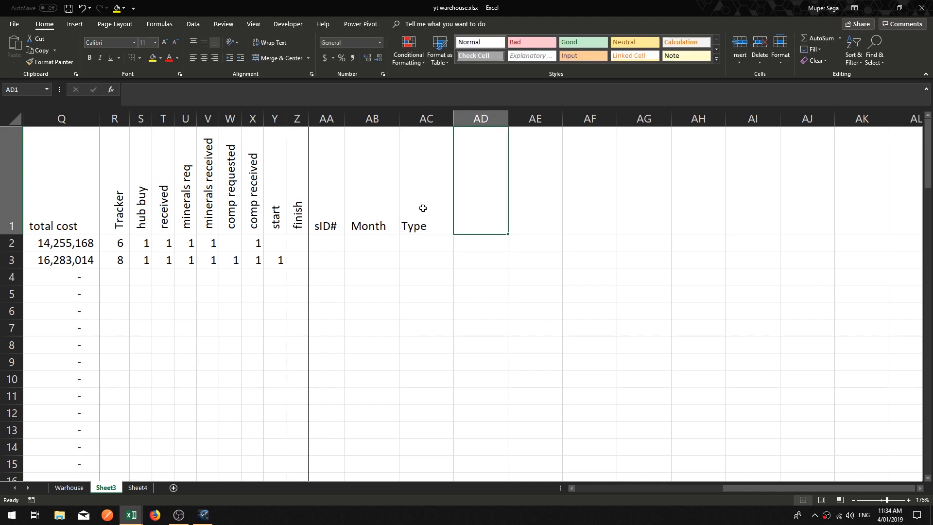
text(Qty)
key(Tab)
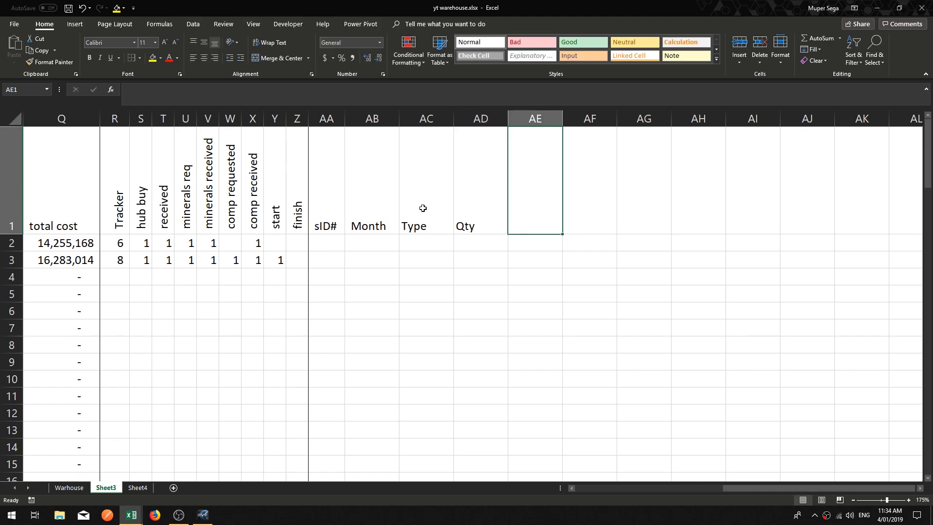
Step: Enter the headers Total cost and Cost per in AE1 and AF1
text(Total cost)
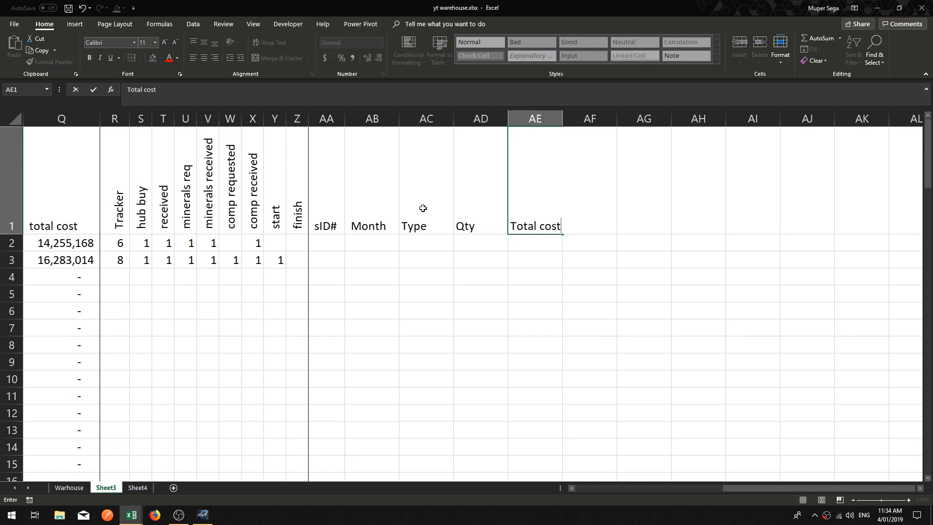
key(Return)
key(Up)
key(Right)
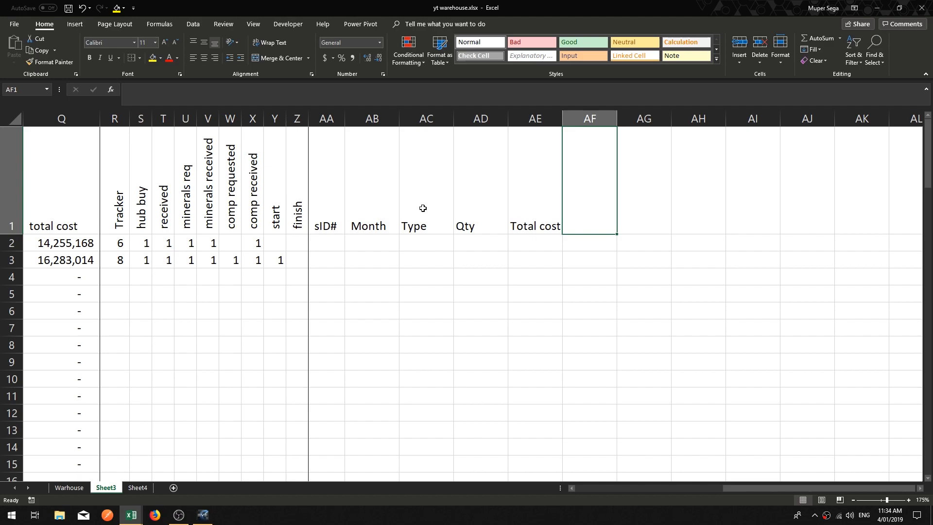
text(Cost per)
key(Return)
key(Up)
key(Right)
Step: Enter the header recorded in AG1
click(590, 120)
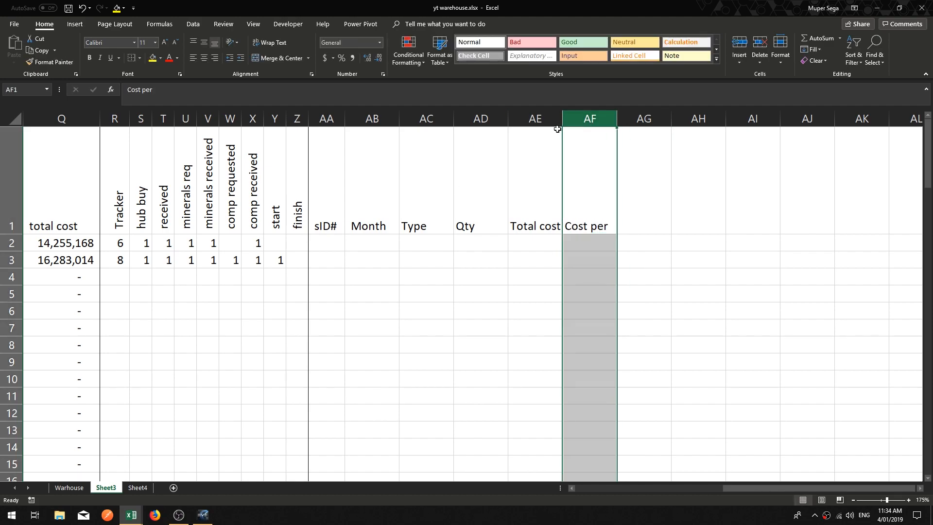
click(644, 229)
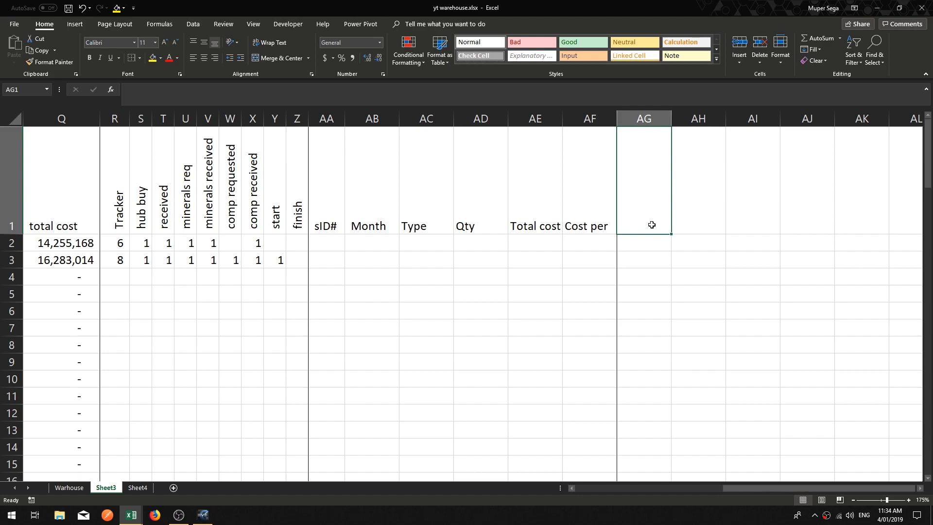
text(recorded)
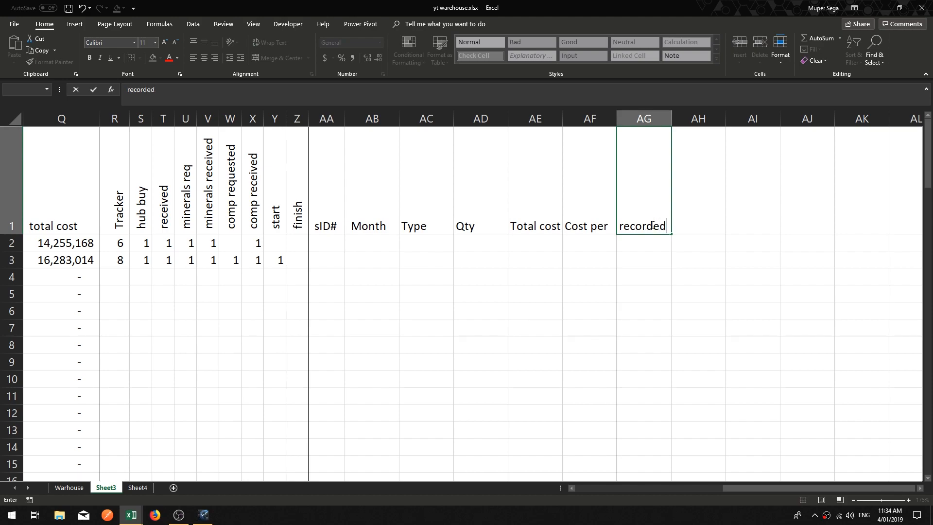
key(Return)
click(635, 229)
click(646, 255)
click(639, 246)
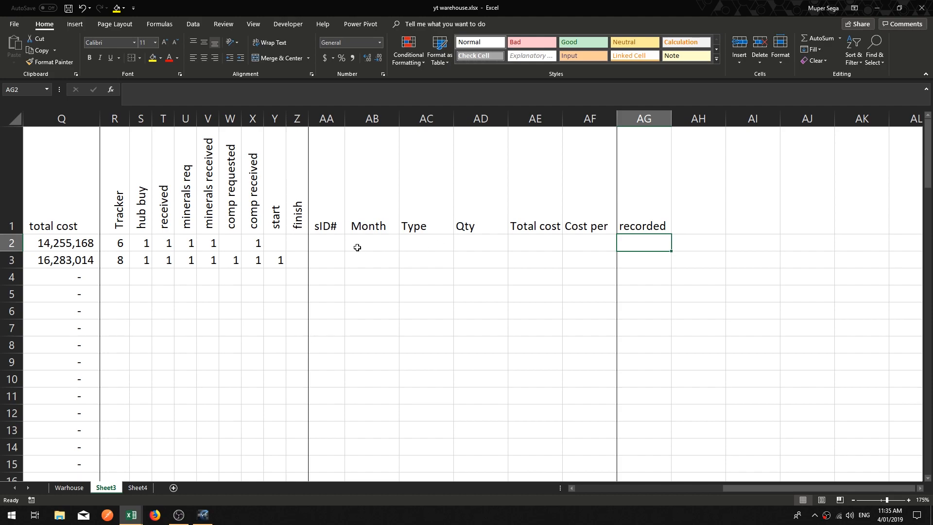
Step: Switch to the GhesaShips workbook and browse the ship records on the mID#Ghesa sheet
click(332, 242)
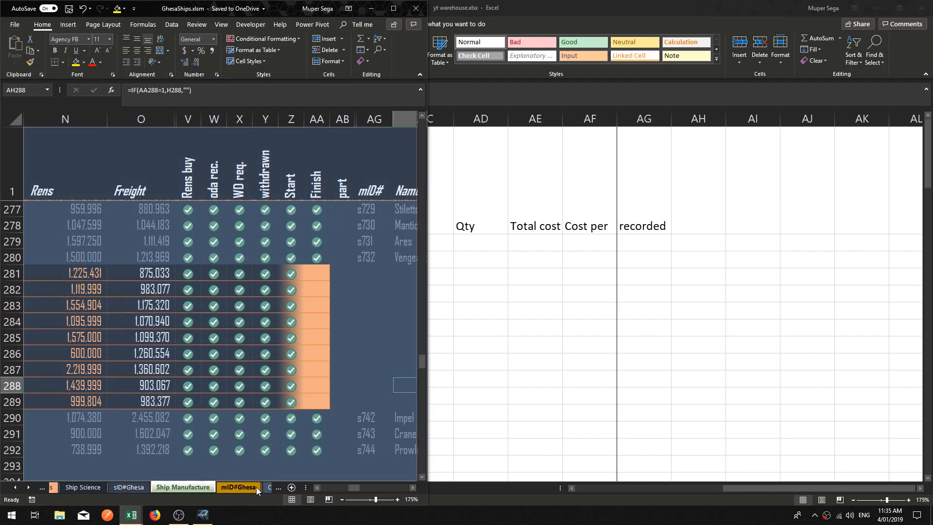
click(256, 487)
click(112, 384)
scroll(112, 385, down, 3)
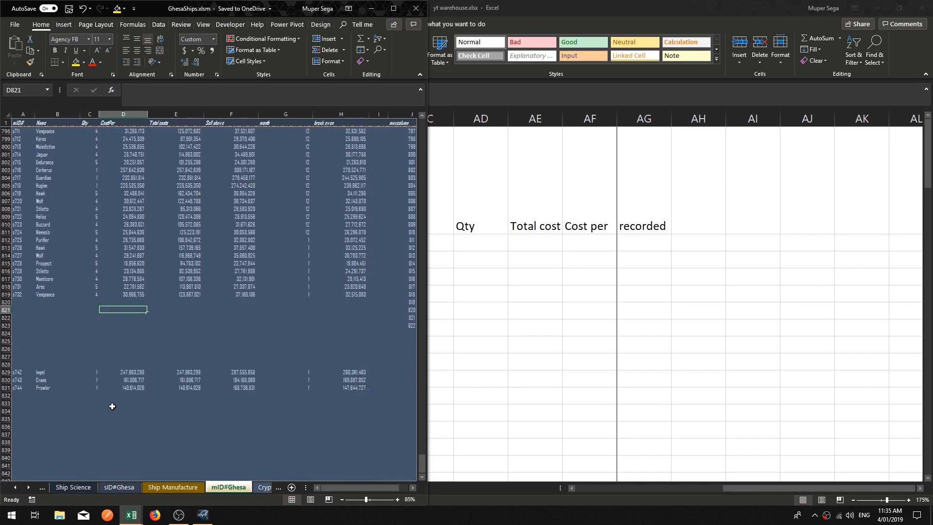
scroll(187, 366, up, 20)
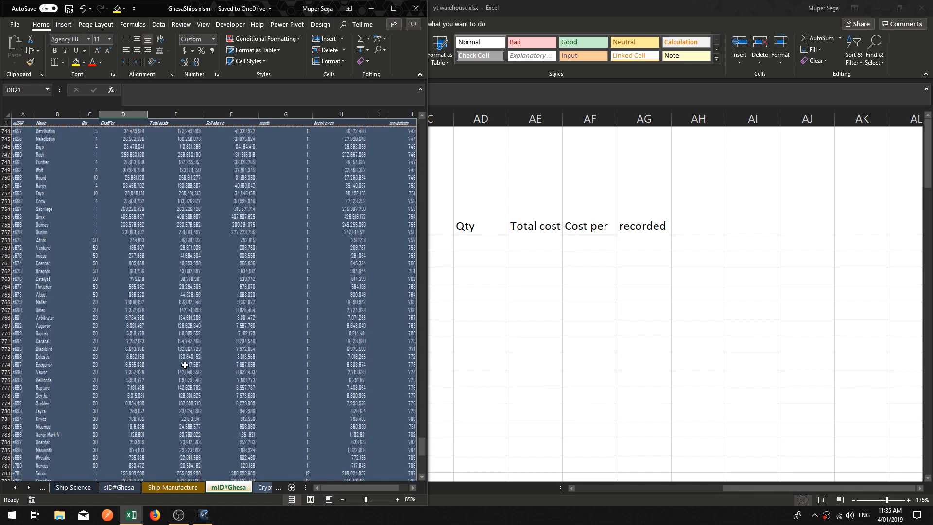
scroll(187, 366, up, 20)
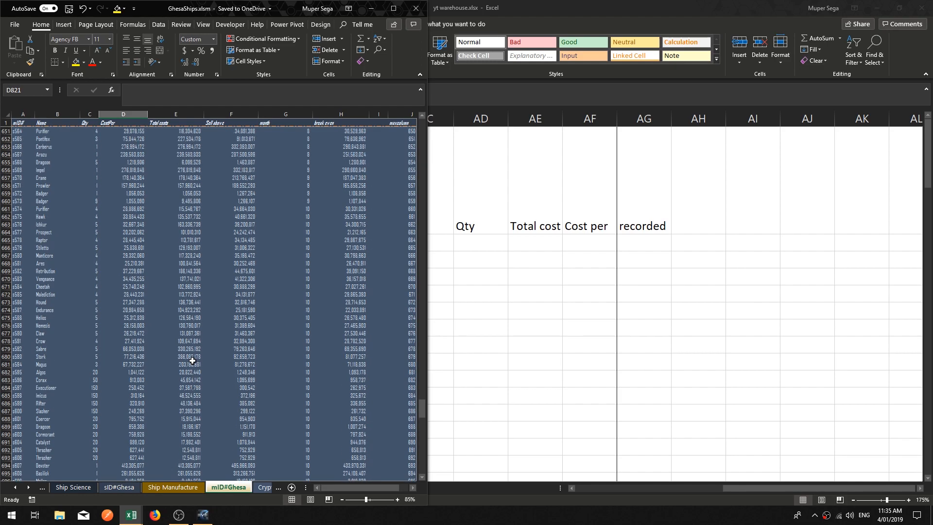
scroll(190, 358, up, 20)
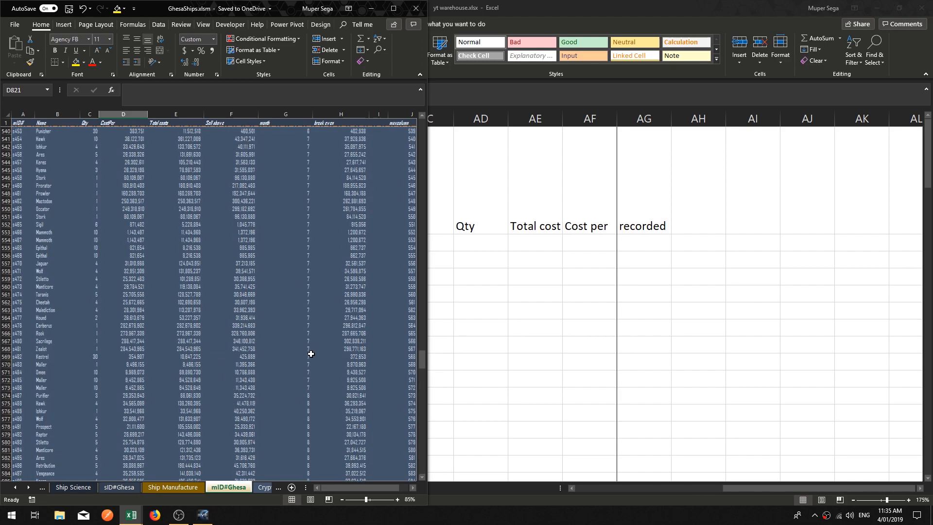
scroll(83, 292, up, 9)
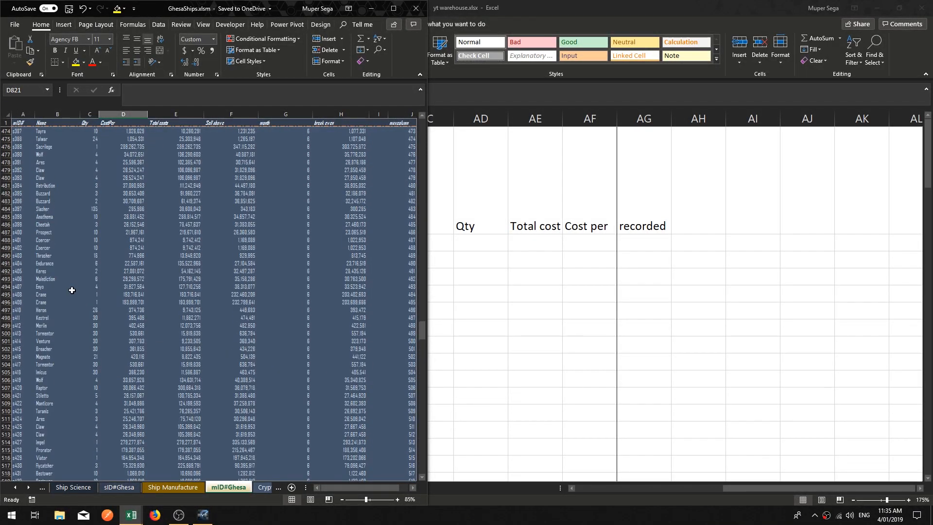
Step: Inspect the ship names and cost values in the mID#Ghesa records before returning to the yt warehouse workbook
click(47, 263)
scroll(50, 269, up, 6)
click(47, 177)
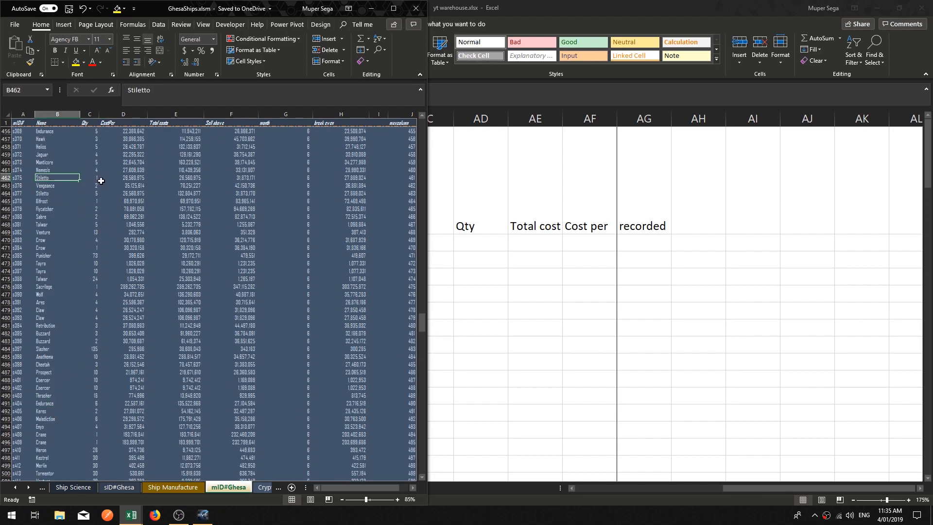
click(43, 162)
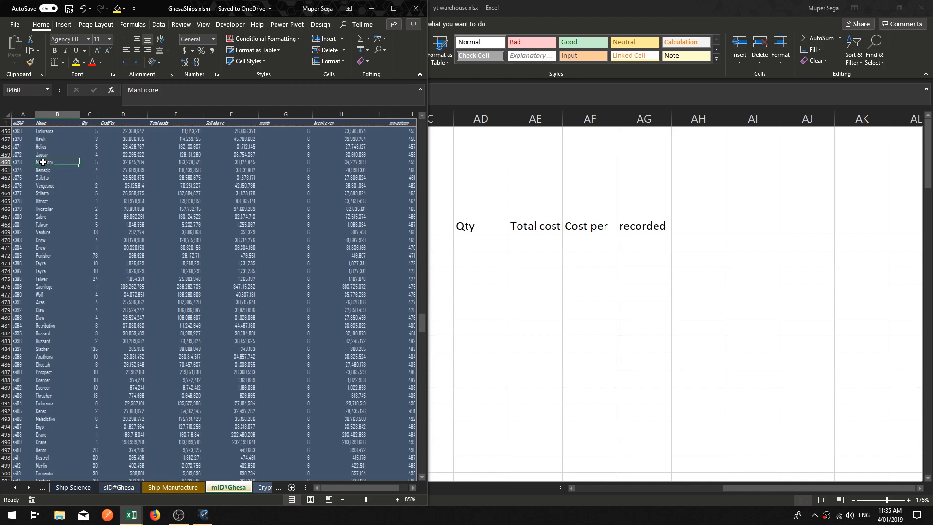
click(50, 139)
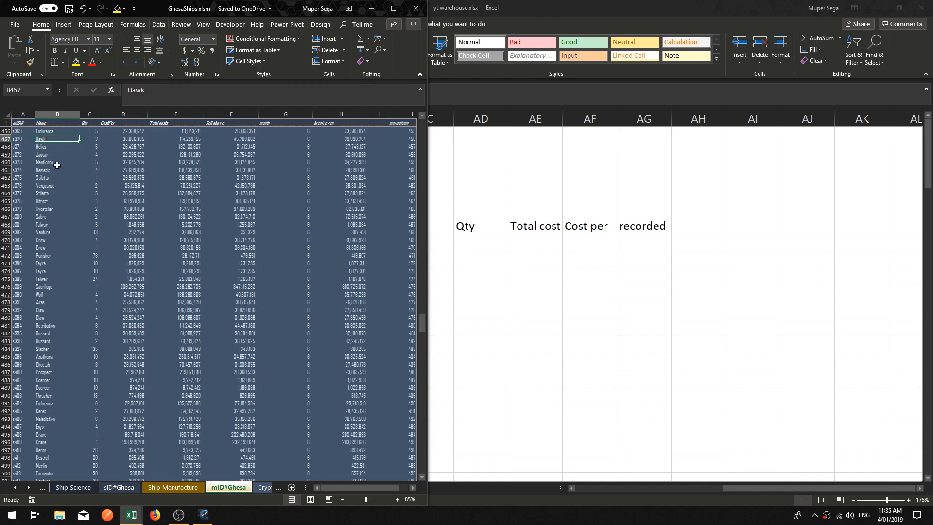
click(48, 287)
click(50, 280)
click(48, 256)
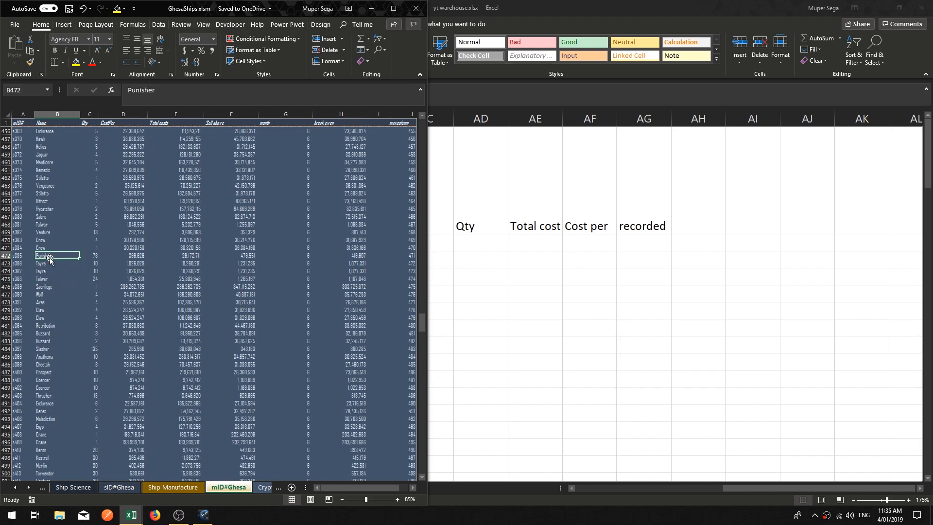
drag(200, 396, 249, 405)
click(248, 404)
click(190, 403)
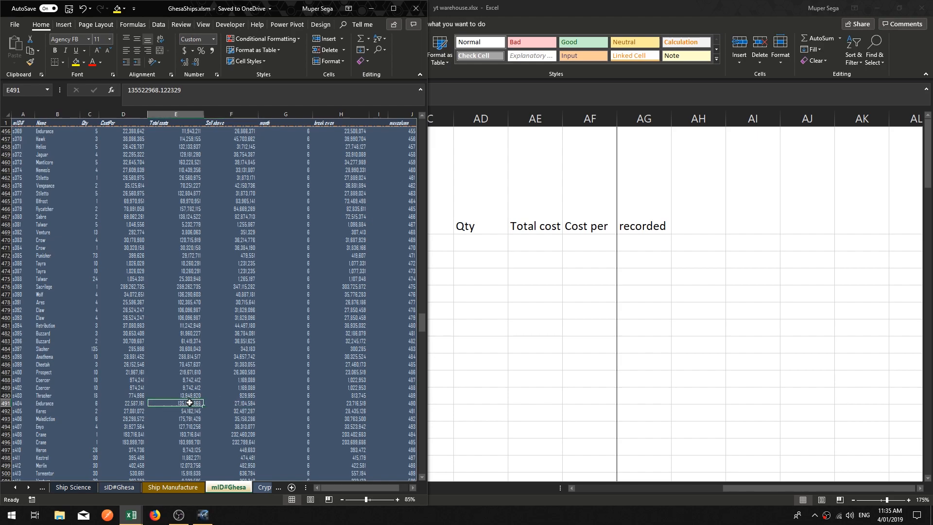
click(142, 406)
scroll(166, 371, up, 20)
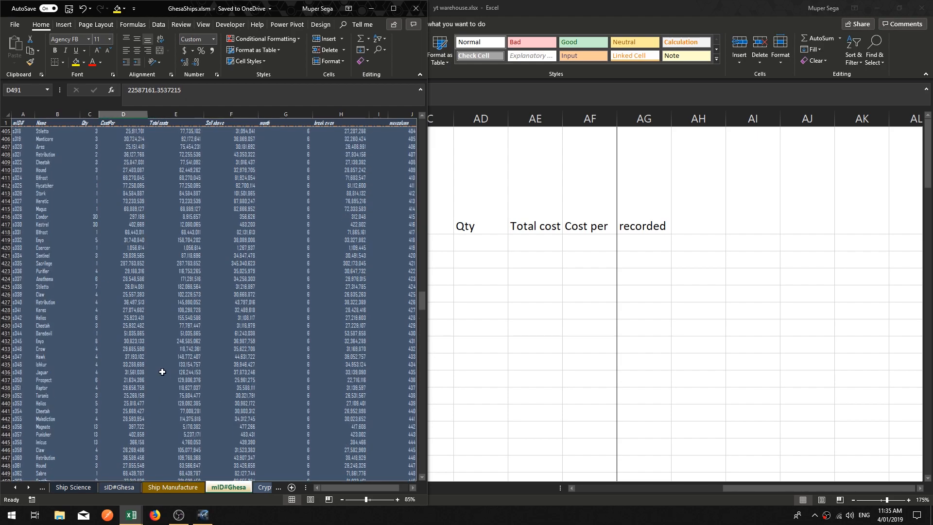
scroll(177, 357, up, 20)
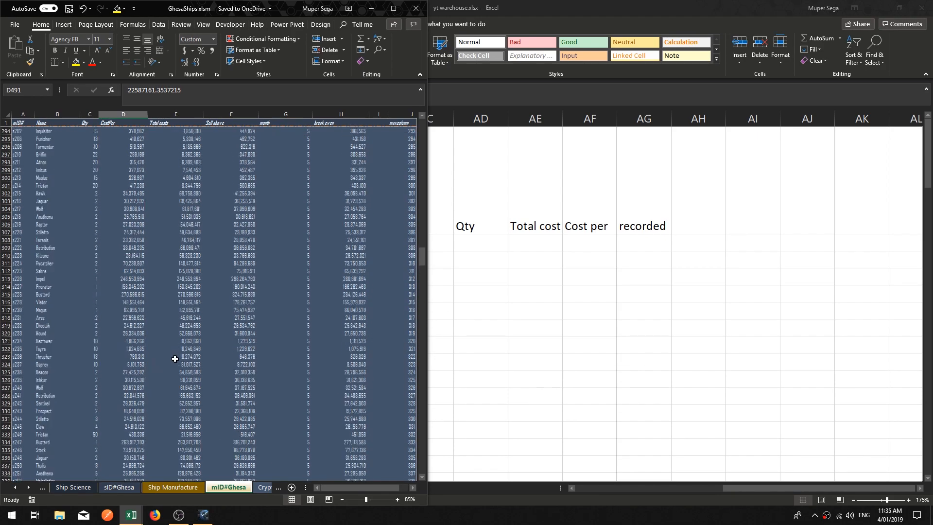
key(alt+Tab)
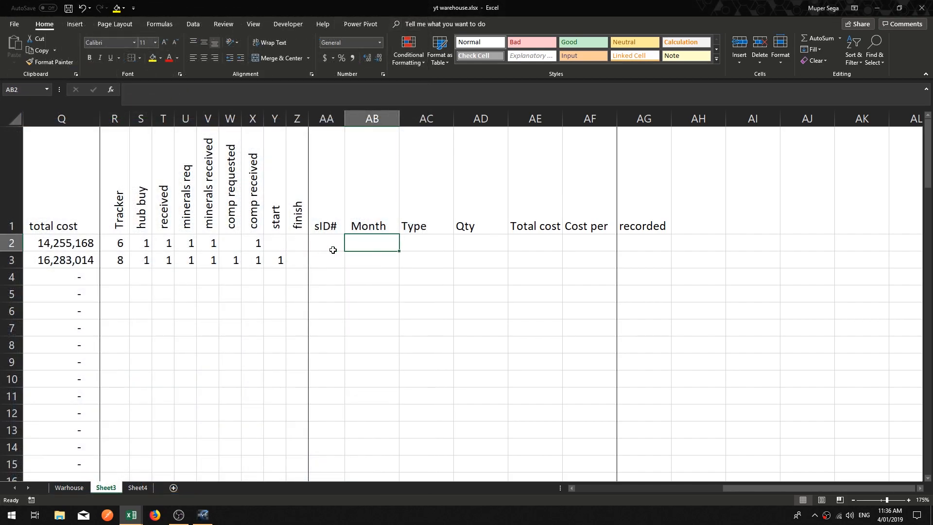
Step: Build a formula in AA2 comparing $R2 to 9 and returning the Warhouse sheet's $B2, otherwise blank
click(266, 92)
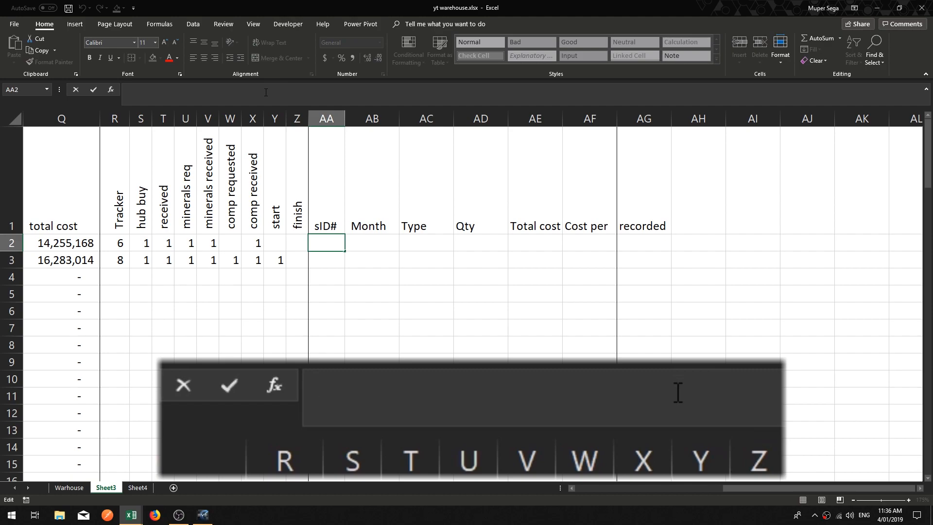
text(=)
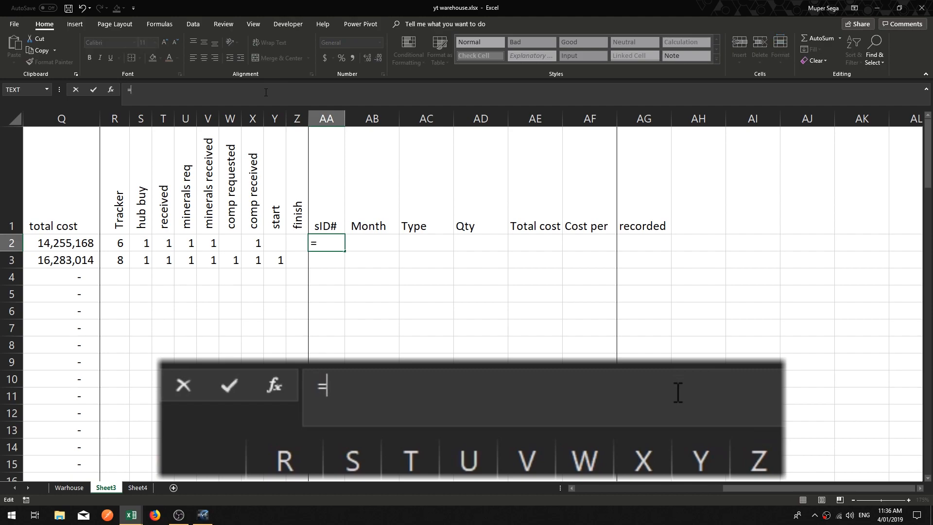
click(118, 247)
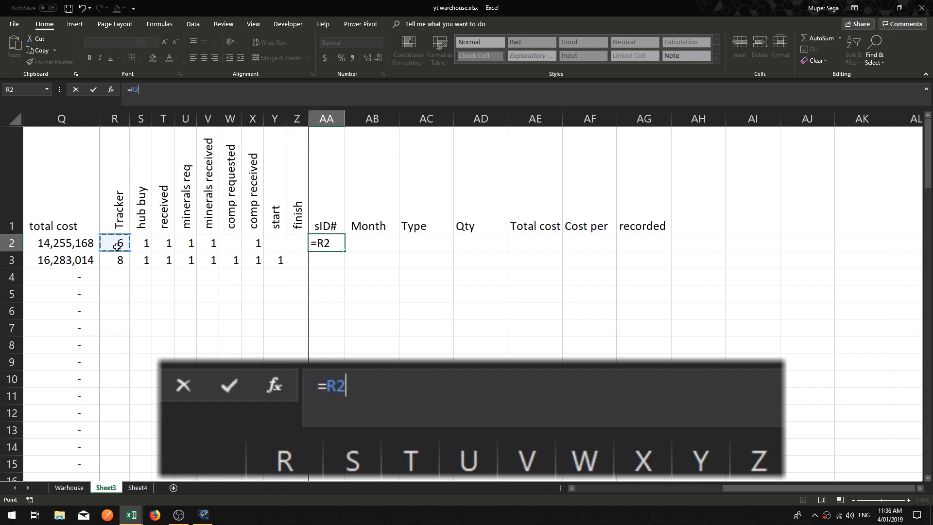
key(F4)
key(F4)
key(F4)
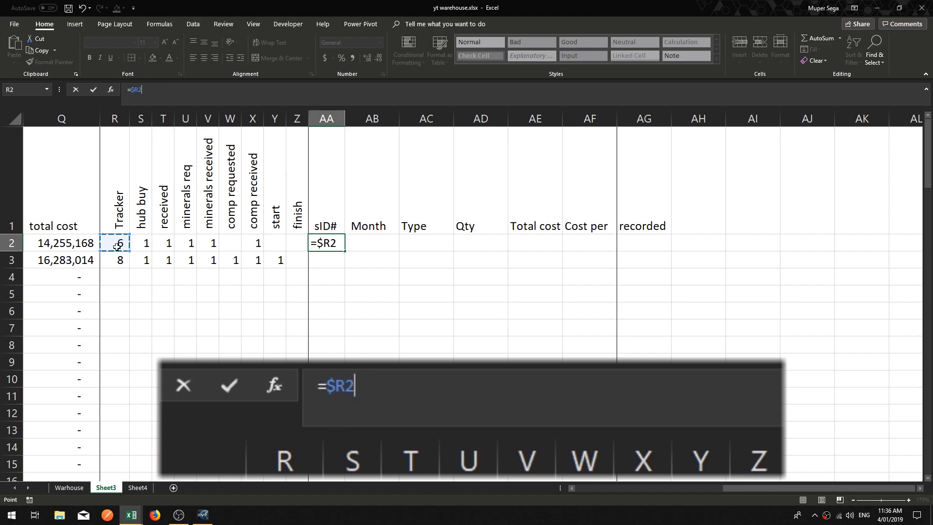
text(=9,)
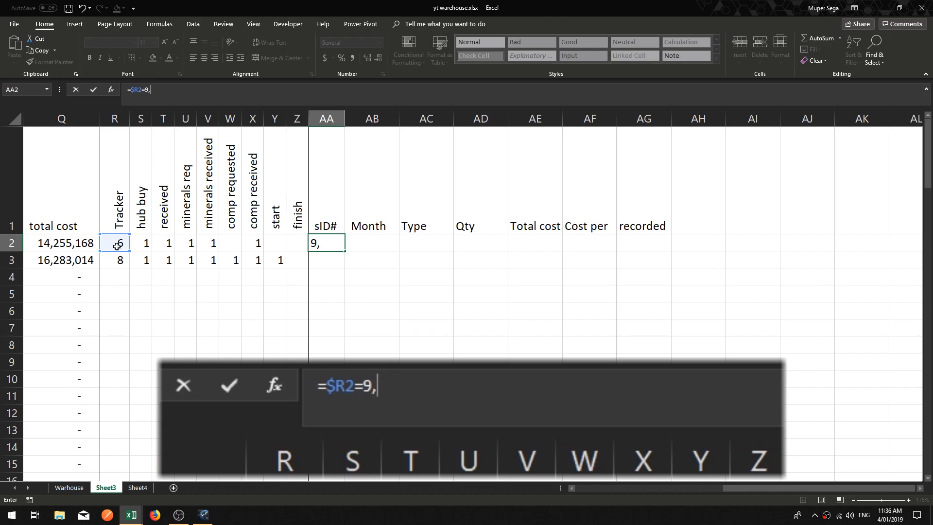
click(571, 488)
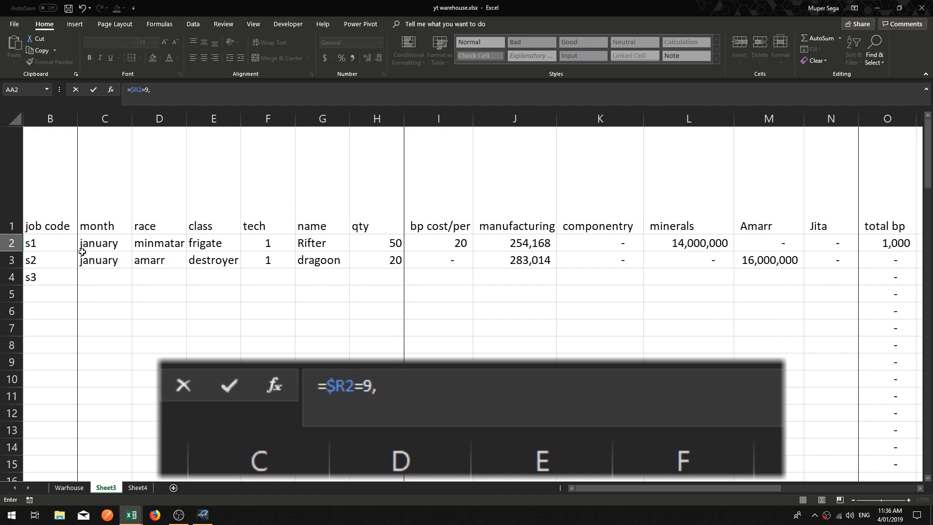
click(56, 244)
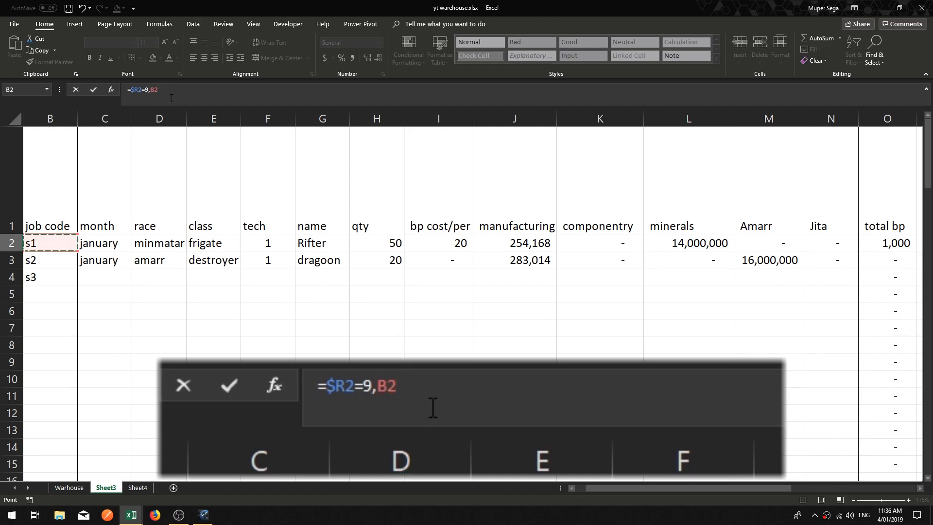
key(F4)
key(F4)
key(F4)
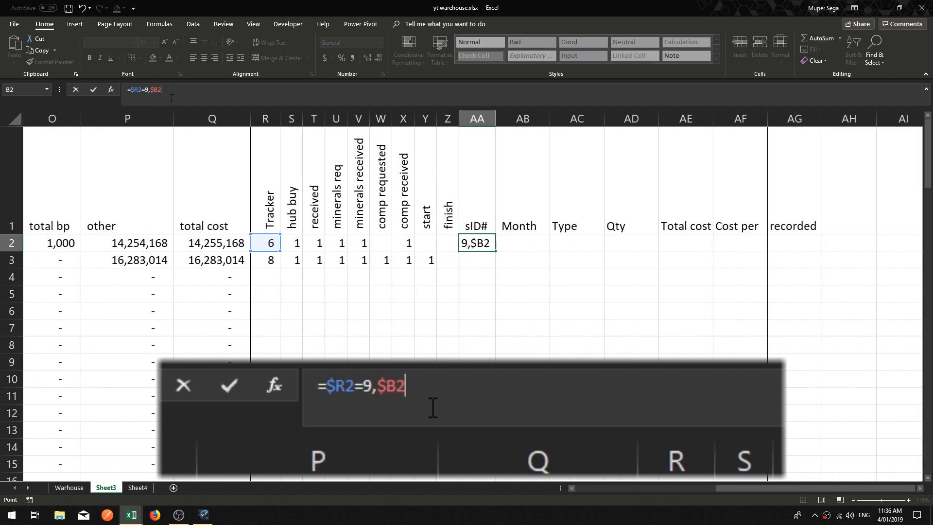
text(,""))
key(Return)
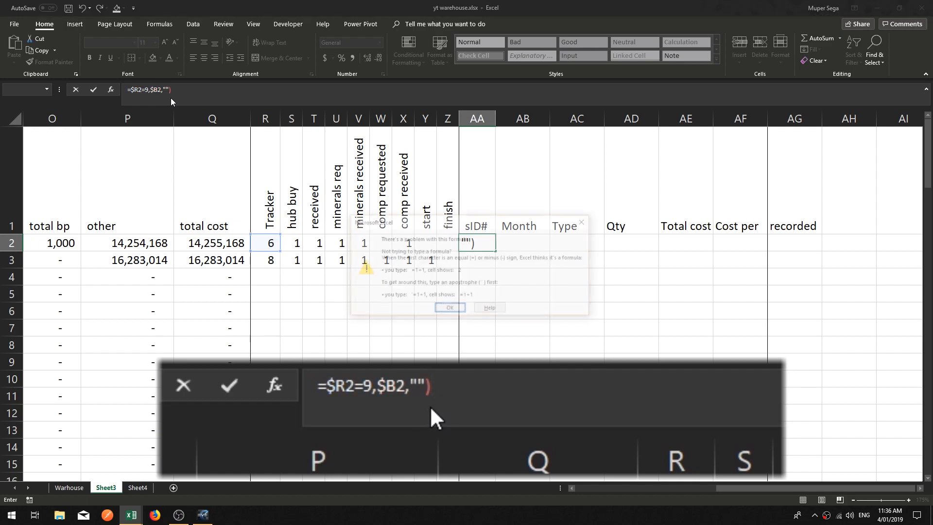
Step: Insert the missing IF function so AA2 holds =IF($R2=9,$B2,"") and confirm it
key(Return)
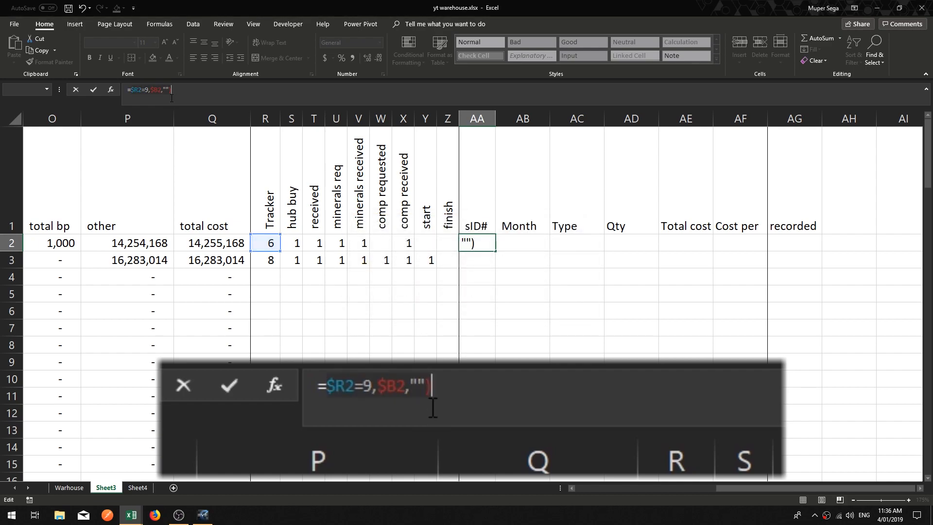
click(132, 93)
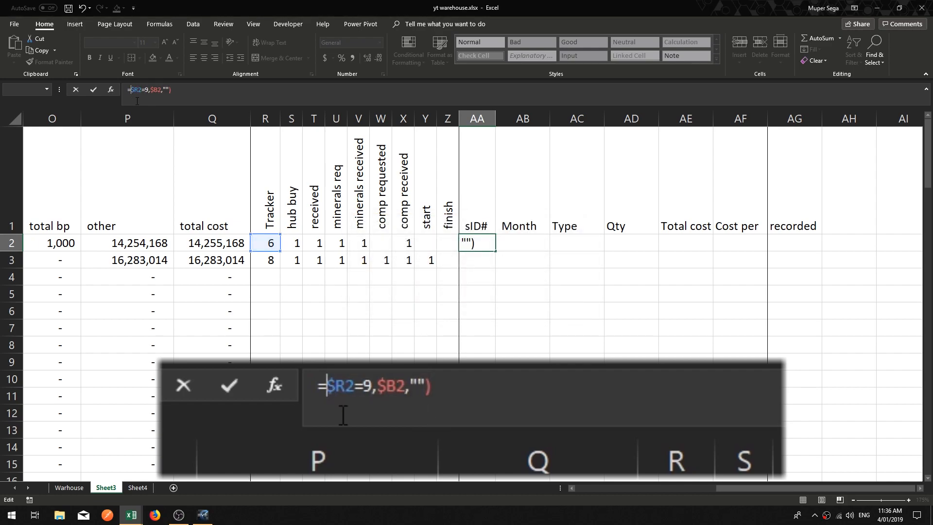
text(IF()
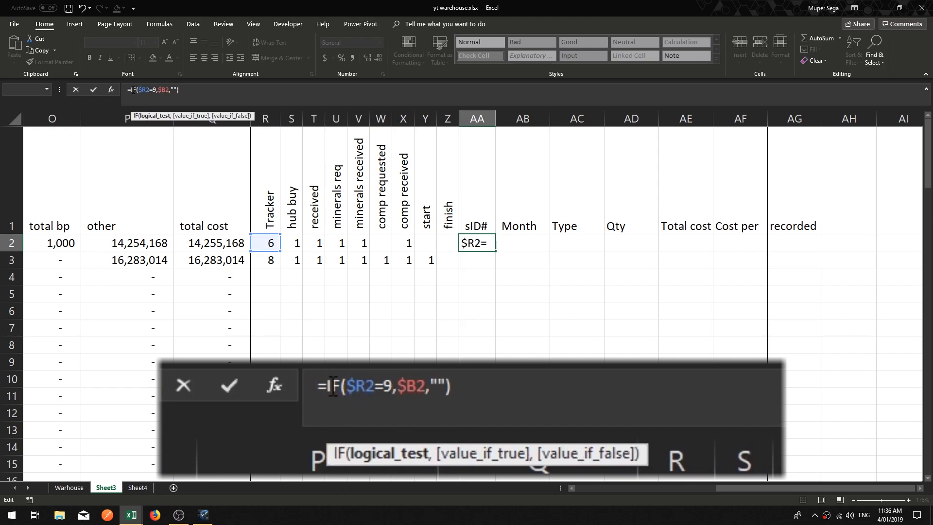
click(169, 92)
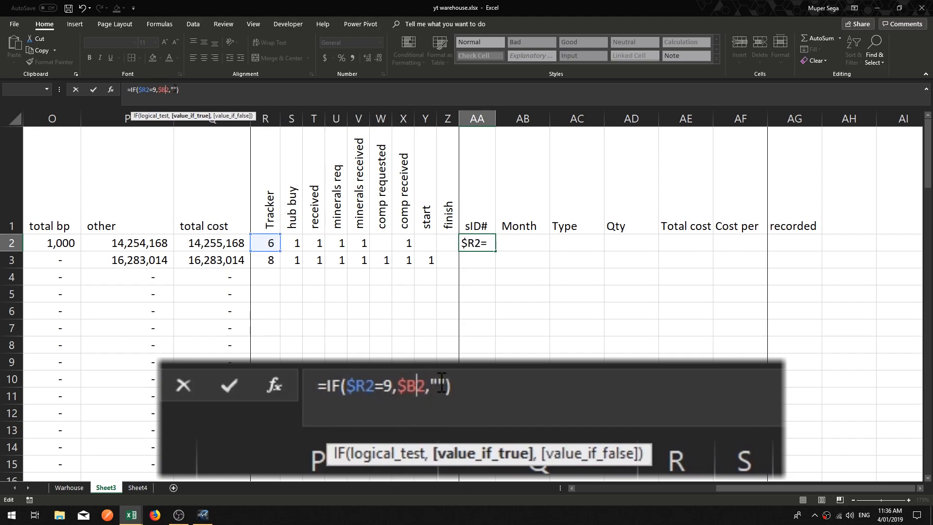
click(185, 92)
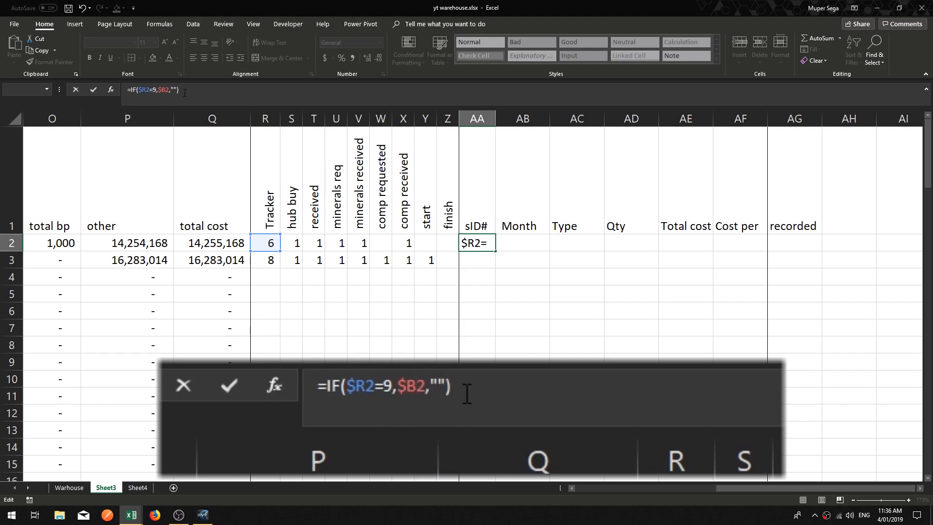
key(Return)
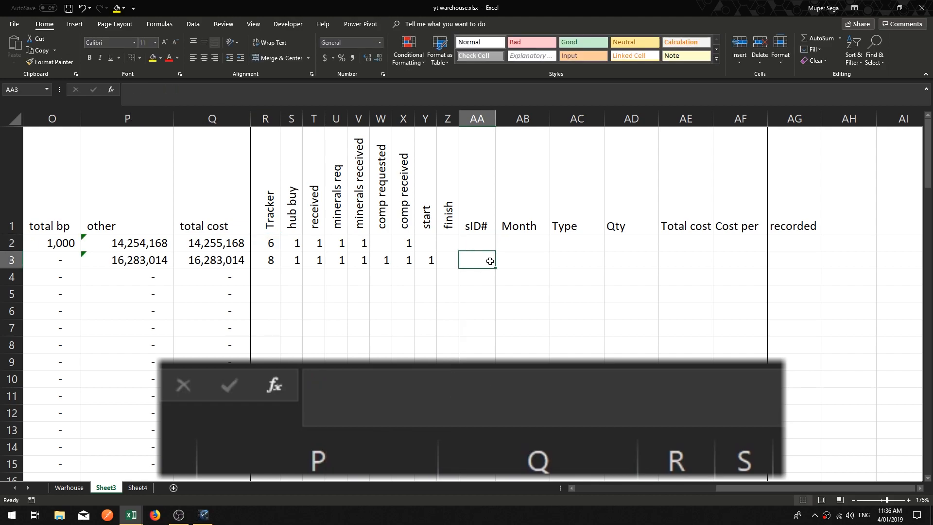
Step: Set the comp requested, start and finish flags in row 2 to 1 to test the sID# formula
key(Up)
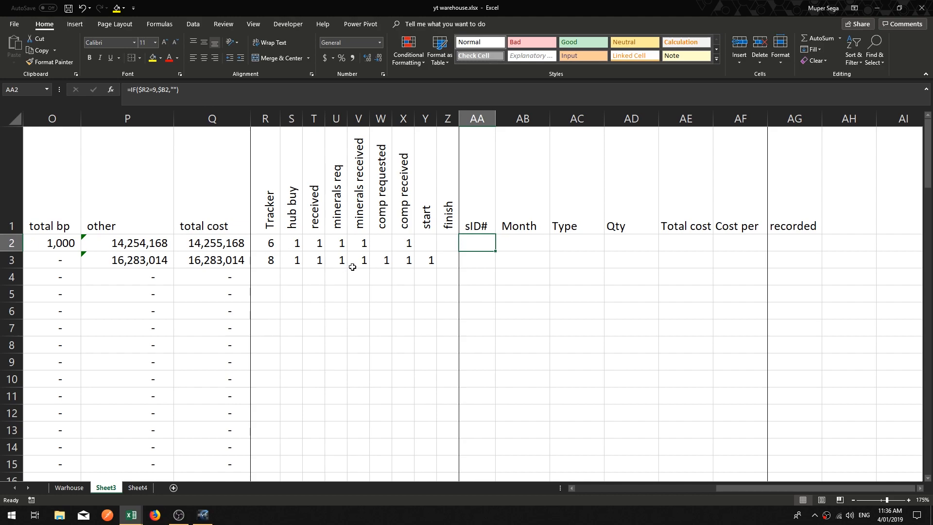
click(273, 248)
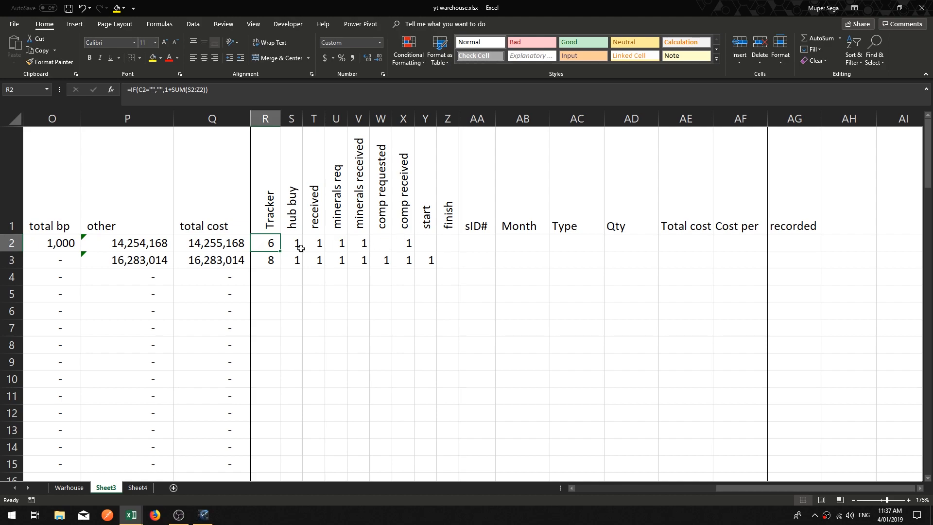
click(383, 243)
text(1)
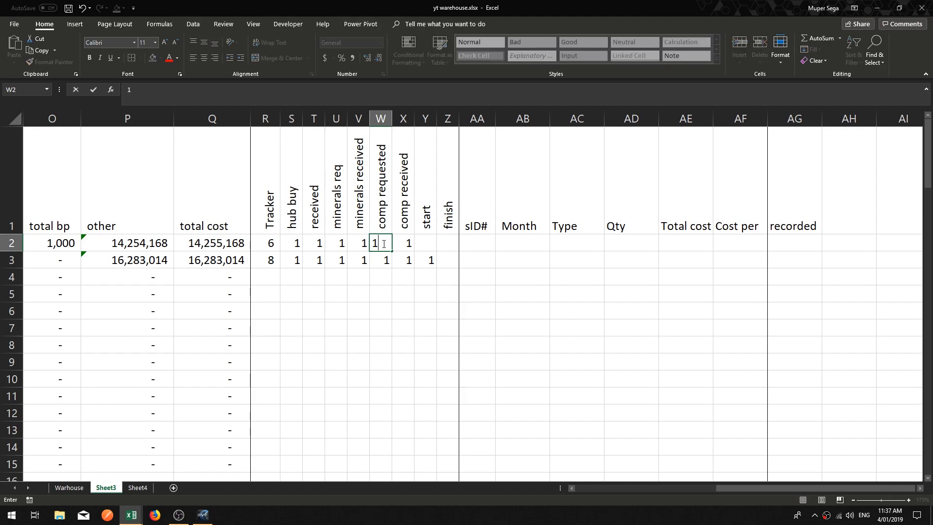
key(Tab)
key(Tab)
text(1)
key(ctrl+Return)
key(Tab)
text(1)
key(ctrl+Return)
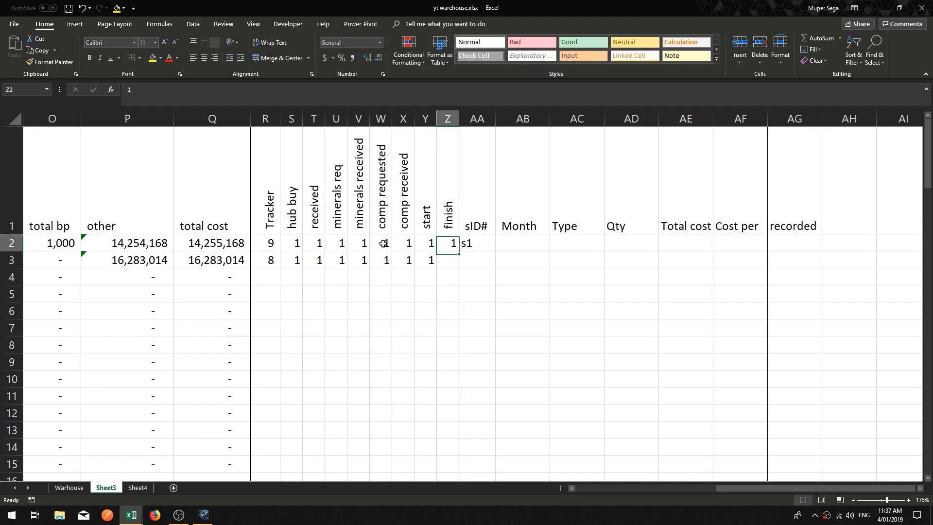
Step: Clear the finish and start flags in row 2
key(Tab)
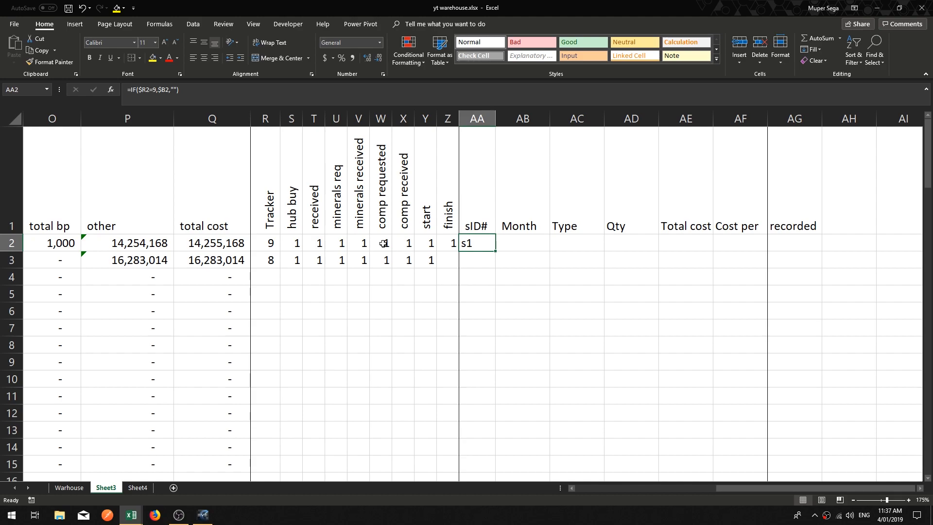
key(Left)
key(Delete)
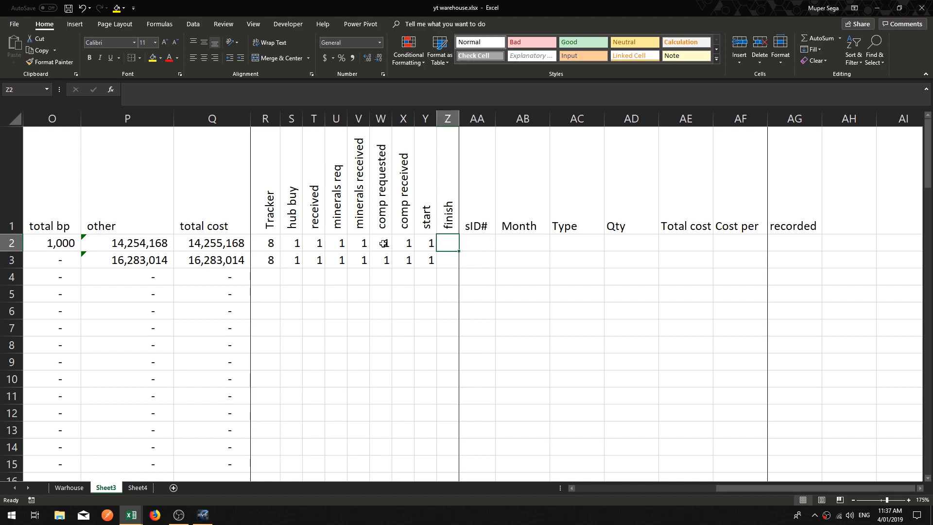
key(Left)
key(Delete)
key(Right)
key(Right)
key(Right)
key(Right)
key(Right)
key(Right)
key(Right)
key(Right)
key(Right)
key(Right)
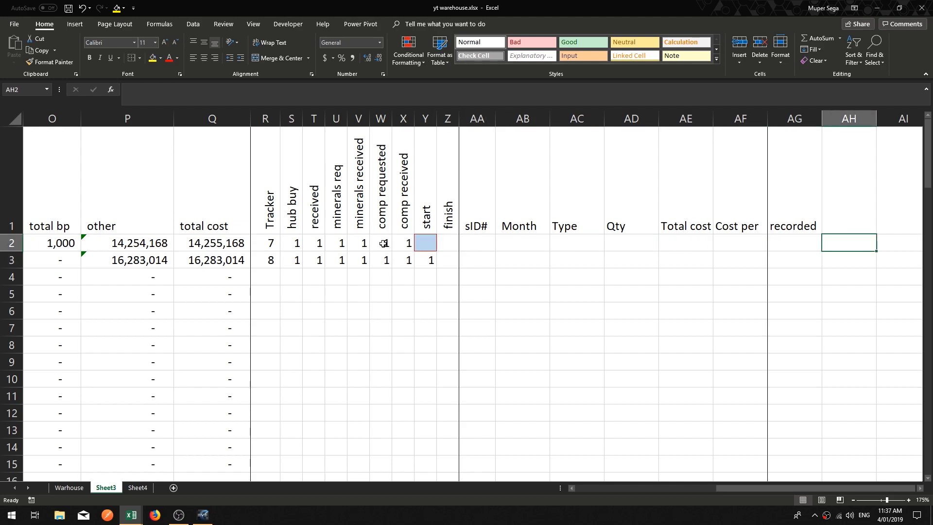
key(Left)
key(Left)
key(Left)
key(Left)
key(Left)
key(Left)
key(Left)
key(Left)
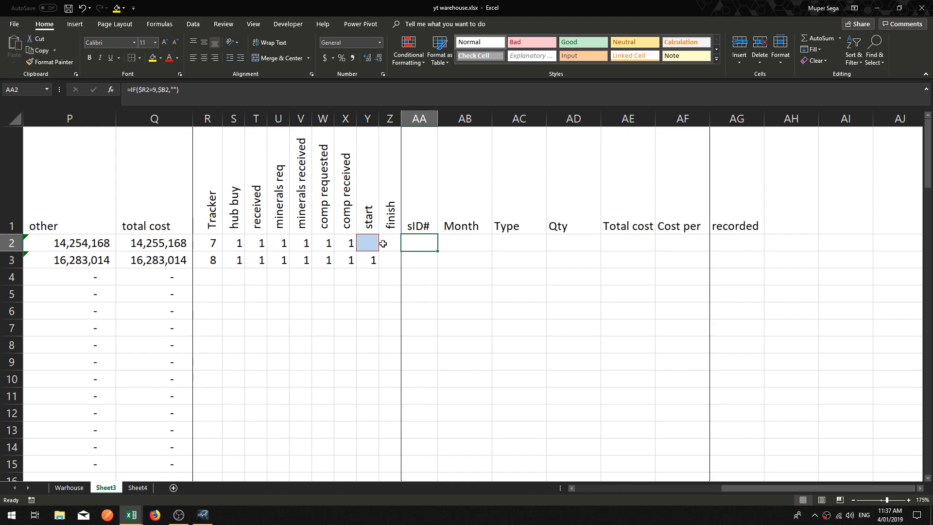
key(Right)
key(Right)
key(Right)
key(Right)
key(Right)
key(Left)
key(Left)
key(Left)
key(Left)
key(Left)
key(Right)
key(Right)
key(Right)
key(Right)
key(Right)
key(Right)
key(Left)
key(Left)
key(Left)
key(Left)
key(Left)
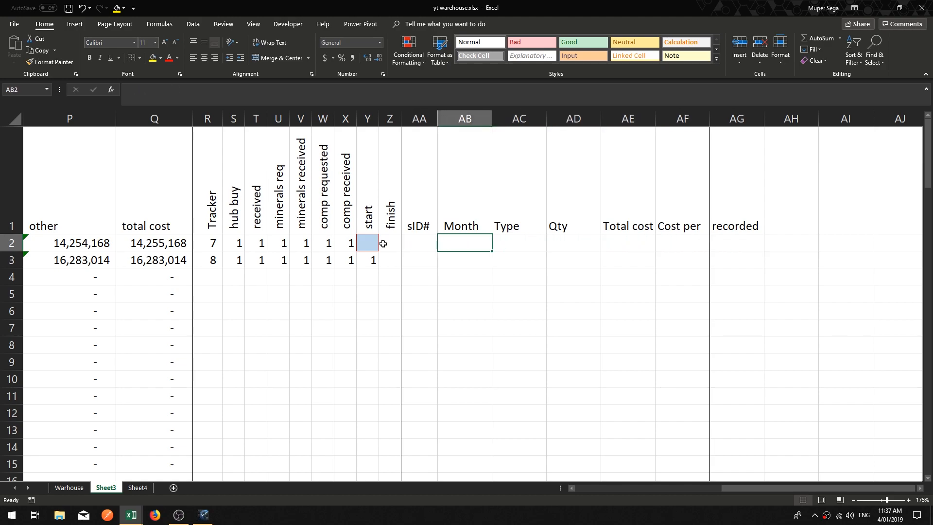
key(Left)
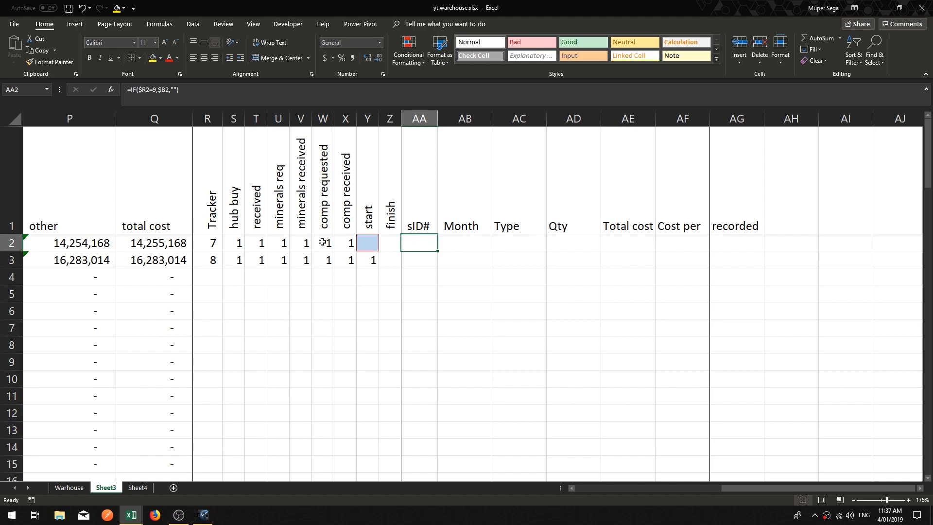
Step: Start editing a formula for the Month cell AB2
click(465, 242)
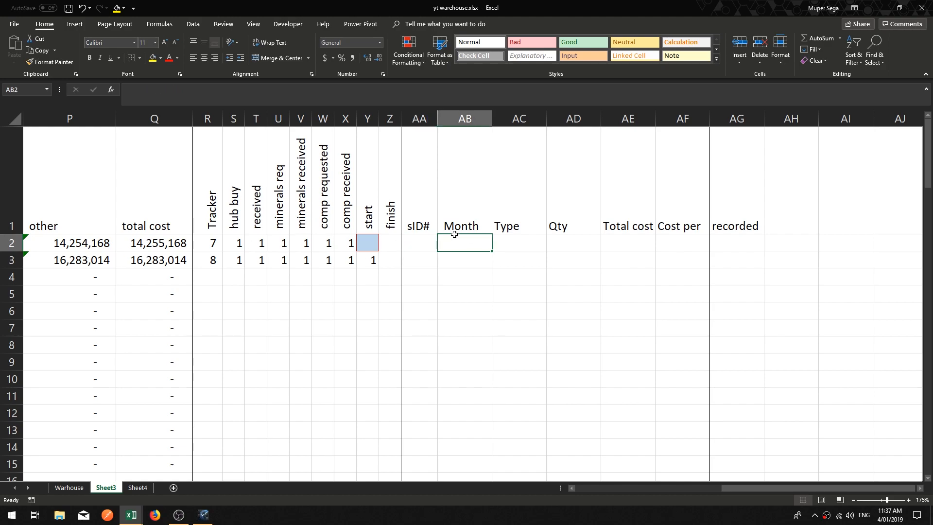
click(305, 91)
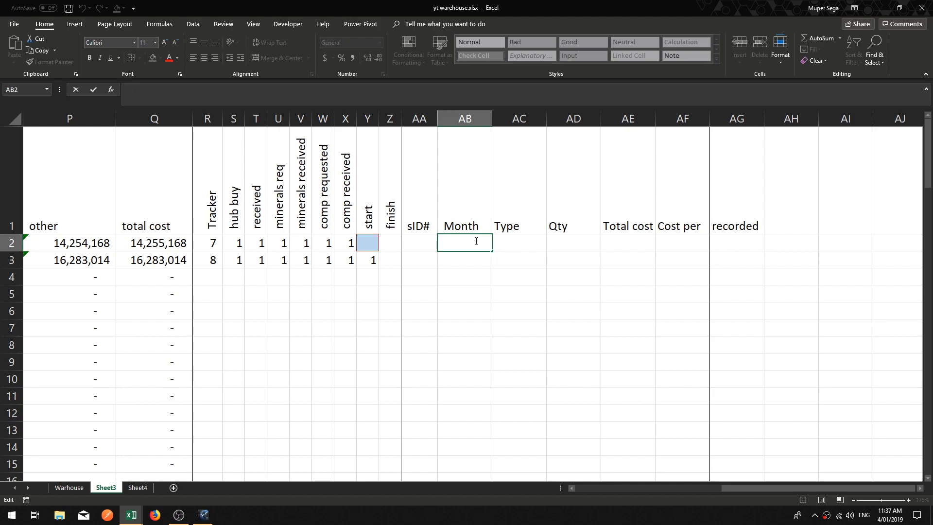
Step: Begin the Month formula in AB2 as an IF testing whether $AA2 is blank and returning blank when it is
text(=IF()
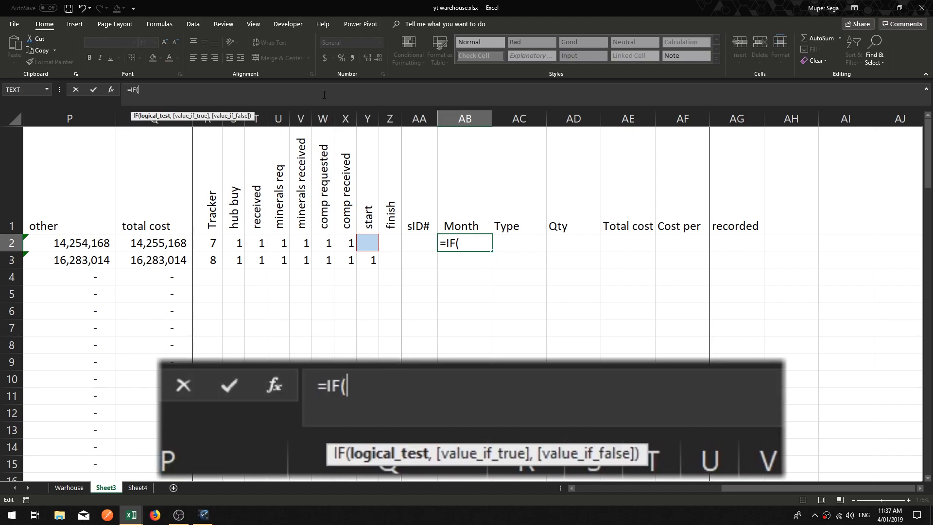
click(416, 241)
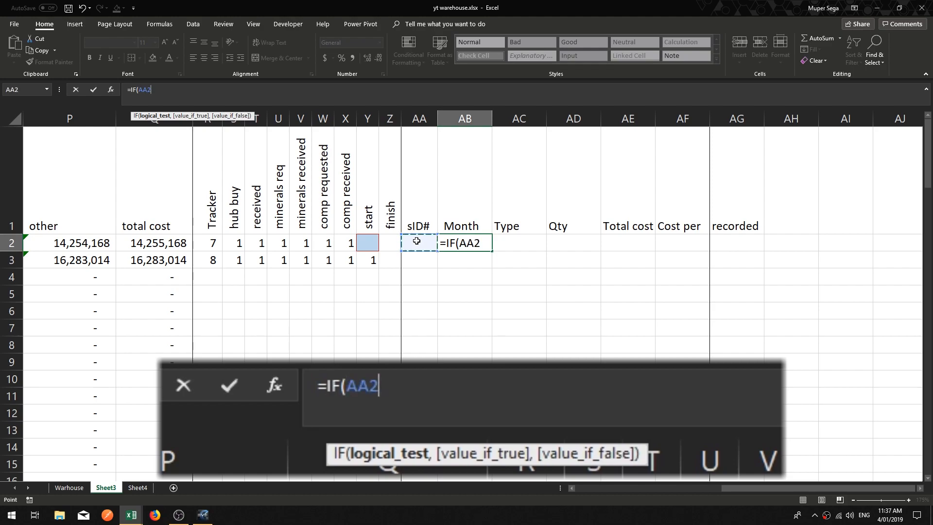
key(F4)
key(F4)
key(F4)
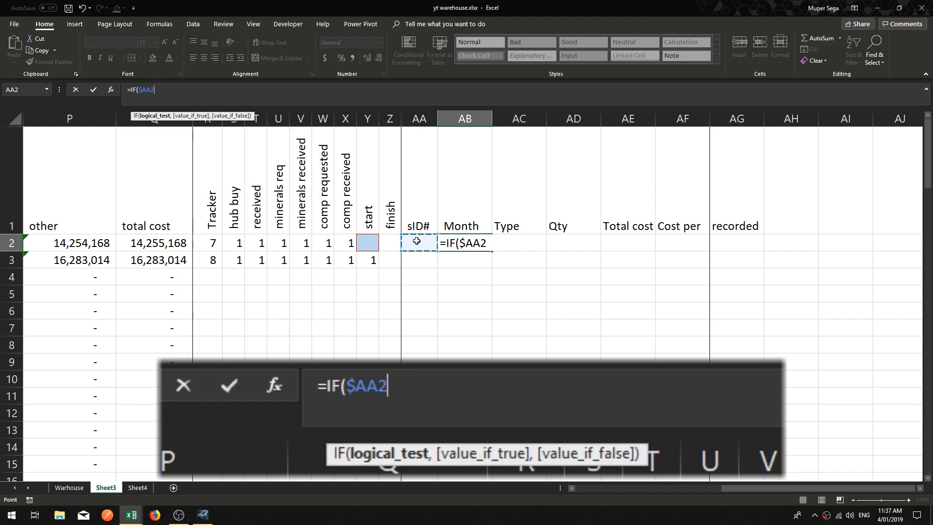
text(=blank)
key(BackSpace)
key(BackSpace)
key(BackSpace)
key(BackSpace)
key(BackSpace)
text("","")
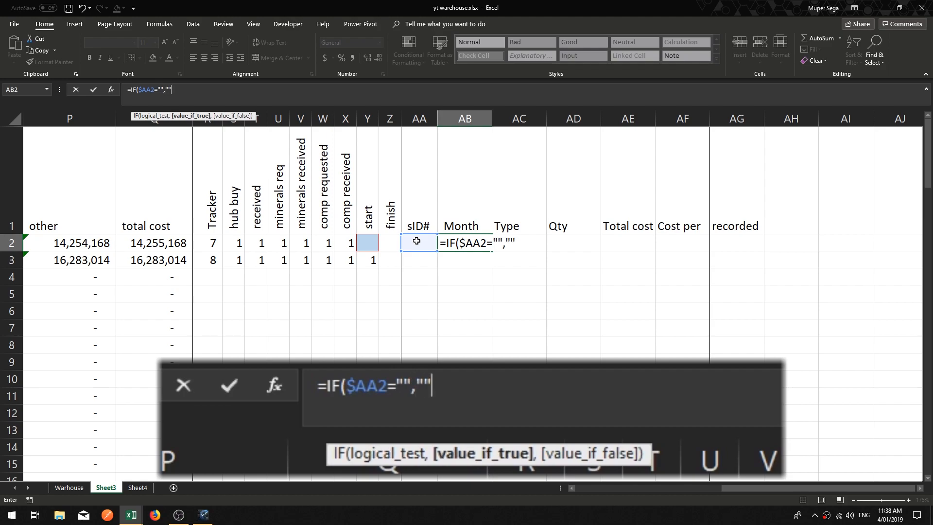
text(,)
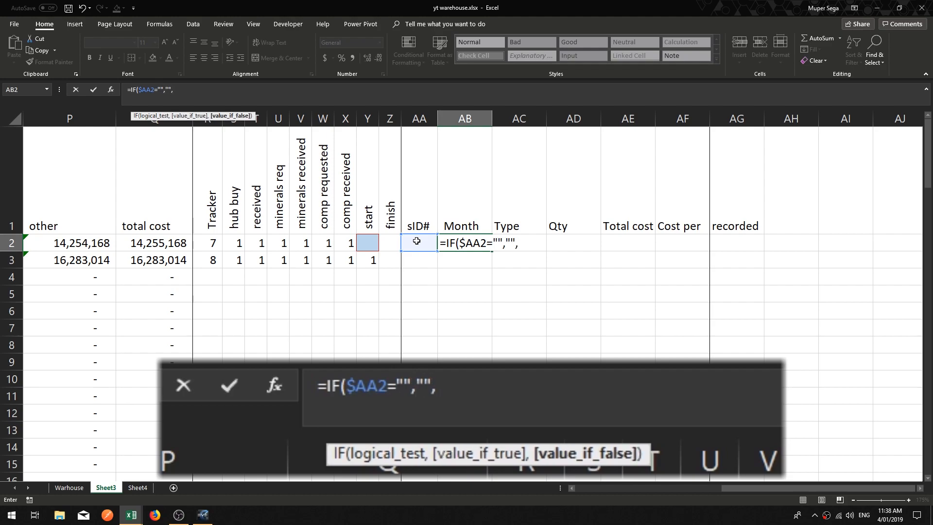
Step: Finish AB2's formula with $C2 as the false result so it reads =IF($AA2="","",$C2), and confirm
click(572, 488)
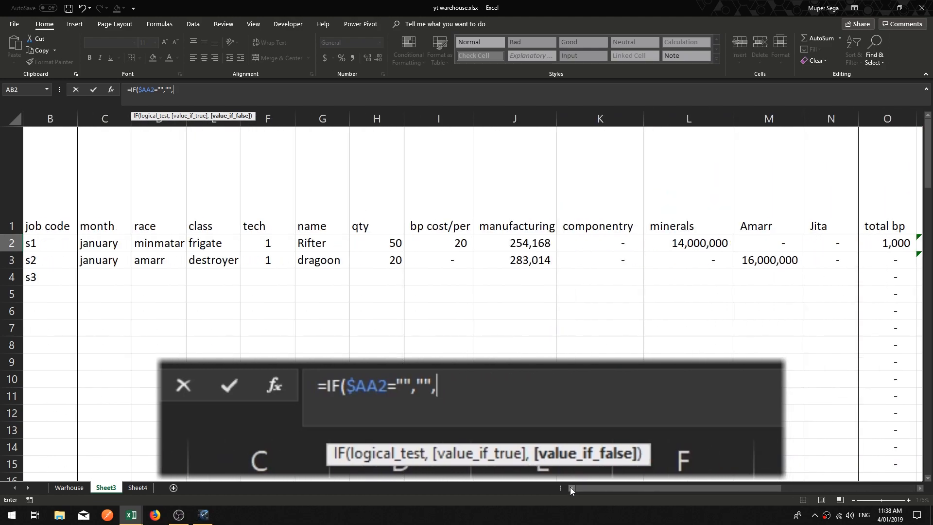
click(97, 245)
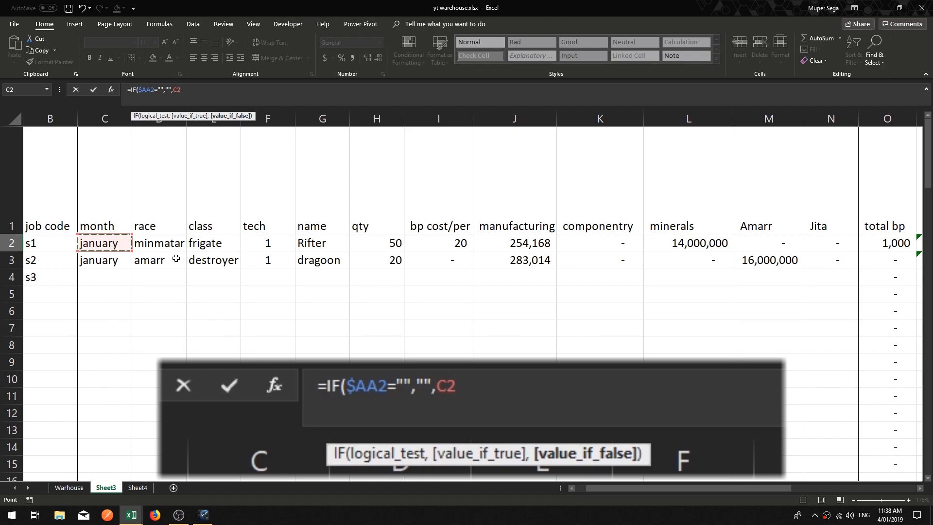
key(F4)
key(F4)
key(F4)
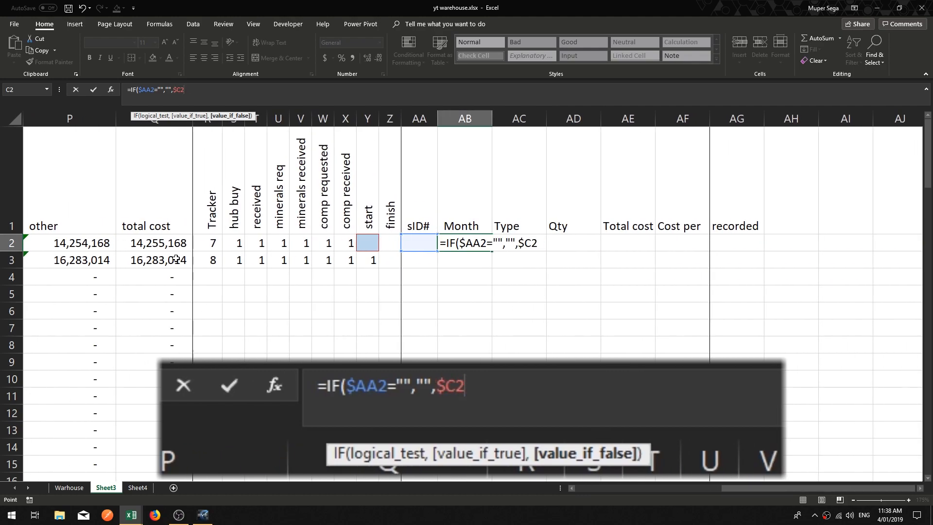
text())
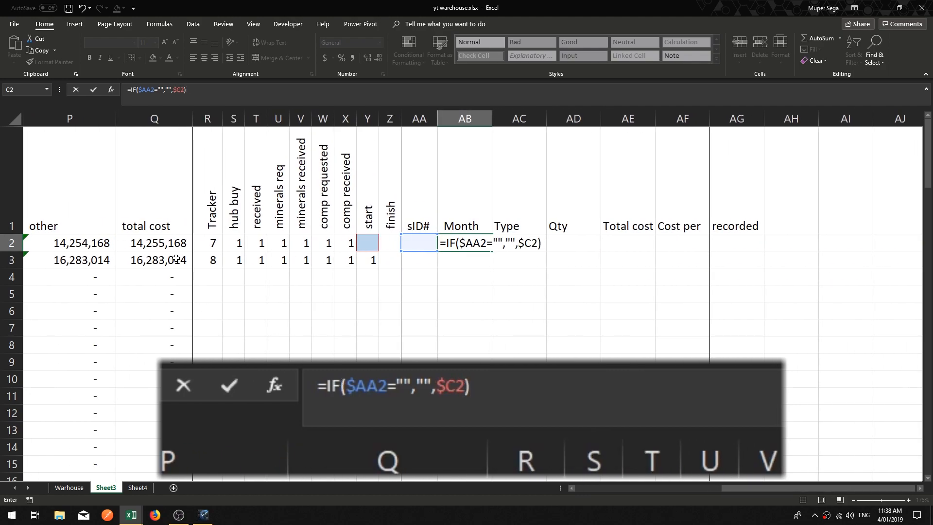
key(Return)
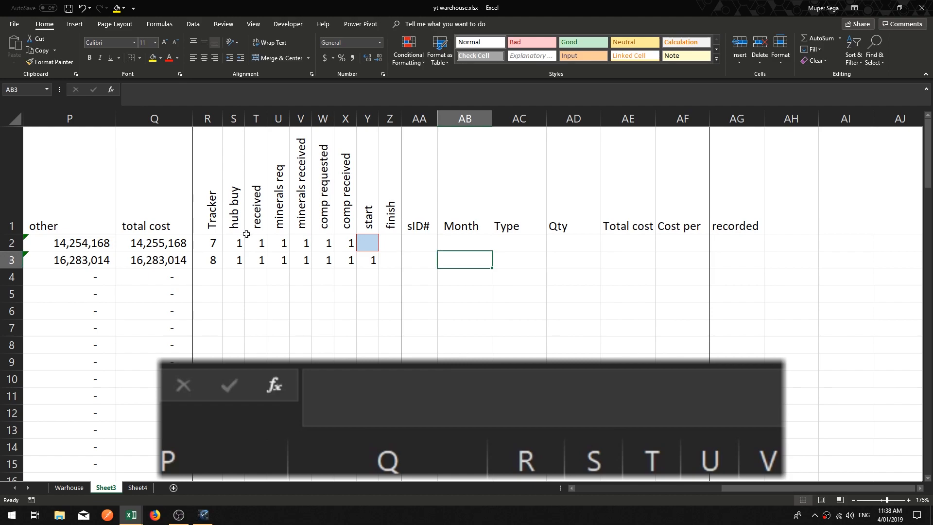
Step: Set the start and finish flags in row 2 to 1 to test the Month formula
click(363, 244)
text(12)
key(Tab)
key(shift+Tab)
key(F2)
key(BackSpace)
key(Return)
key(Up)
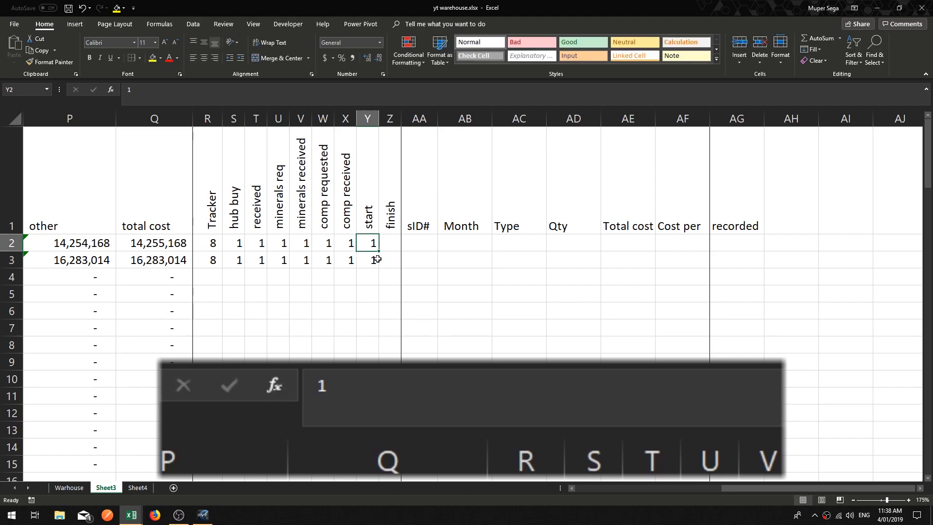
key(Right)
text(1)
key(Return)
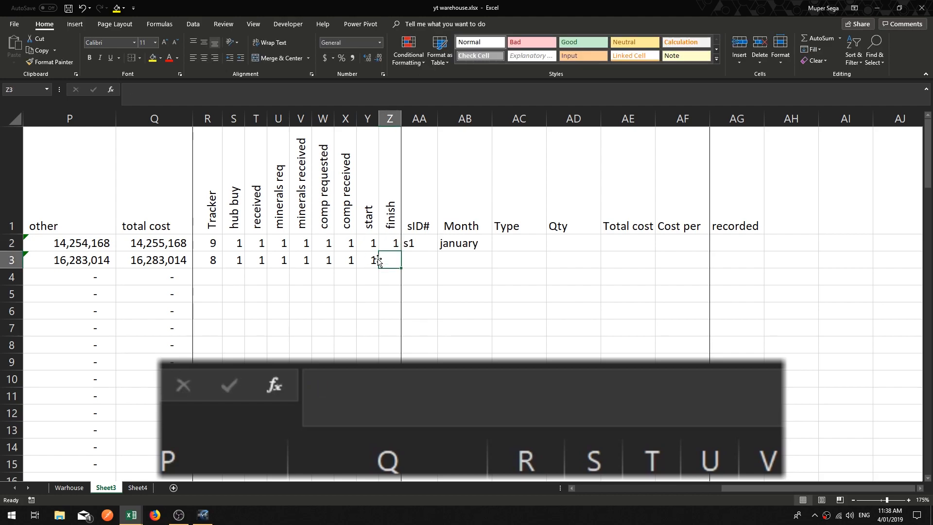
Step: Inspect the formulas and values in the sID#, Month and flag cells of row 2
key(Up)
key(Right)
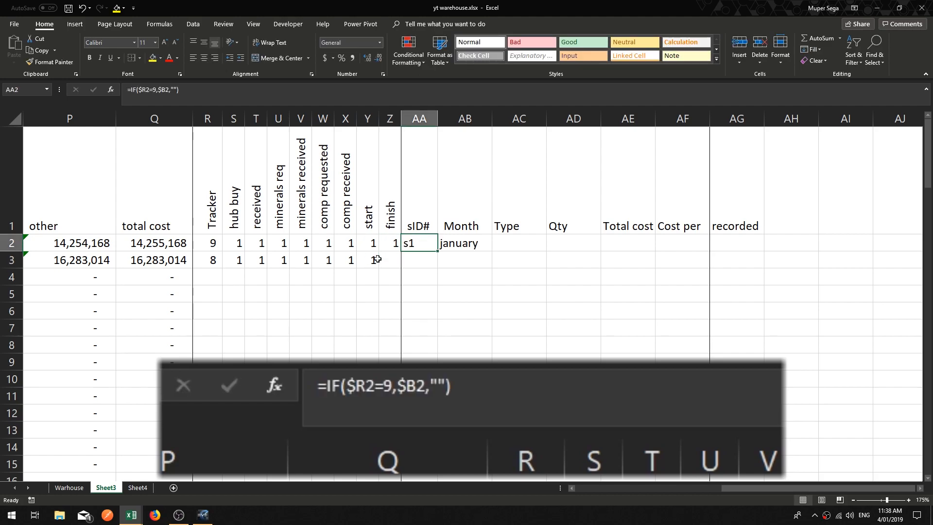
key(Left)
key(Left)
key(Left)
key(Right)
key(Right)
key(Right)
key(Right)
key(Left)
key(Right)
key(Up)
key(Down)
key(Left)
key(Right)
key(Left)
key(Right)
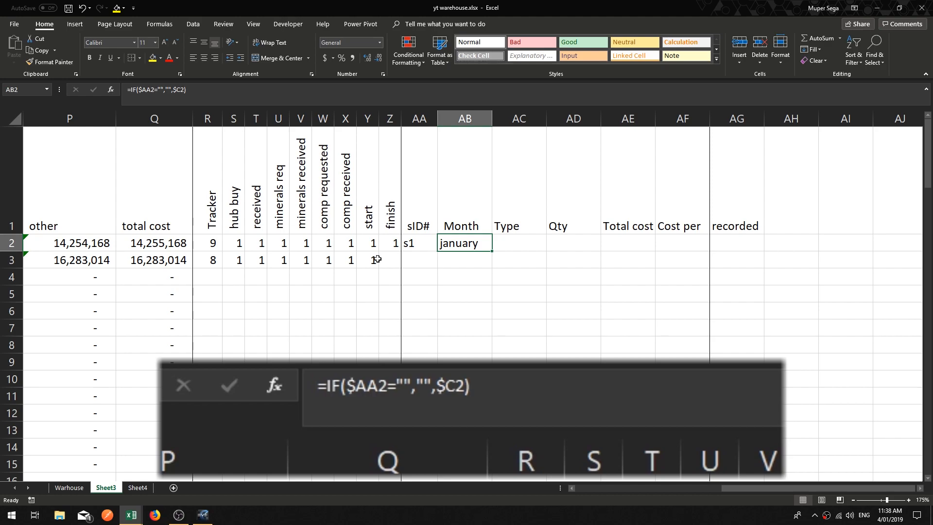
key(Right)
key(Left)
key(Left)
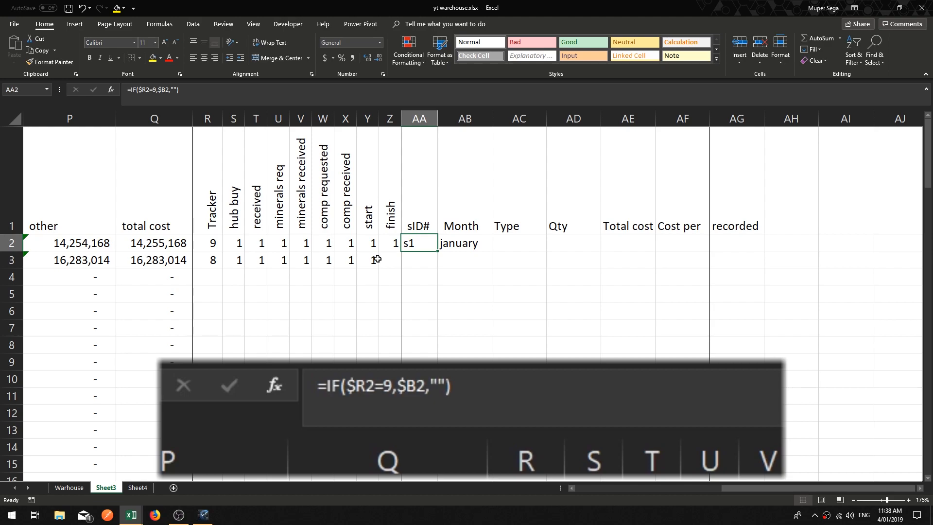
key(Left)
key(Right)
key(Right)
key(Left)
Step: Clear the finish and start flags in row 2
key(Left)
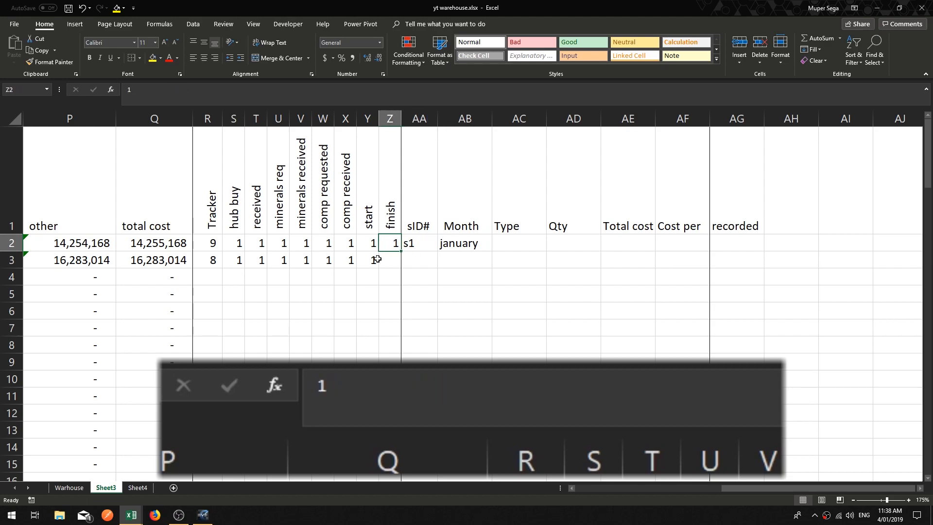
key(Delete)
key(Left)
key(Delete)
key(Left)
key(Right)
key(Right)
key(Right)
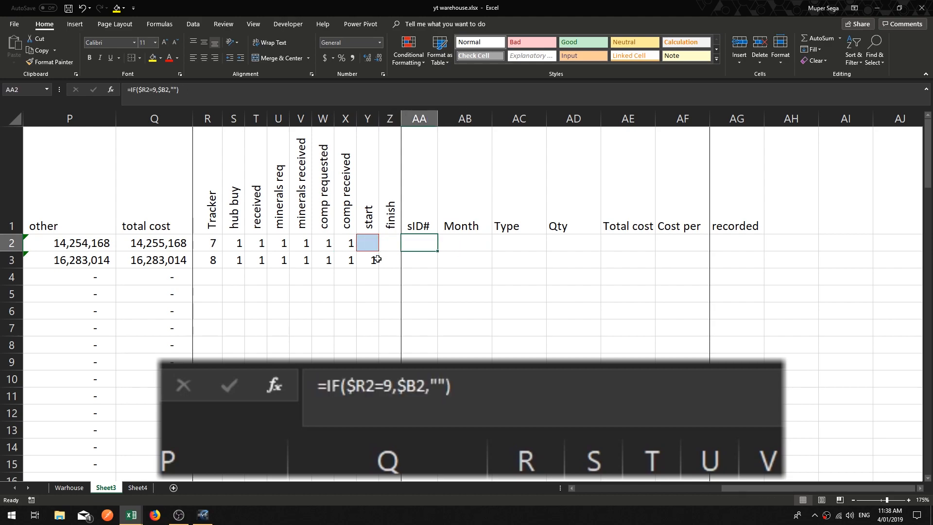
Step: Begin the Type formula in AC2 as an IF testing whether $AA2 is blank and returning blank
key(Right)
key(Right)
click(199, 102)
text(=)
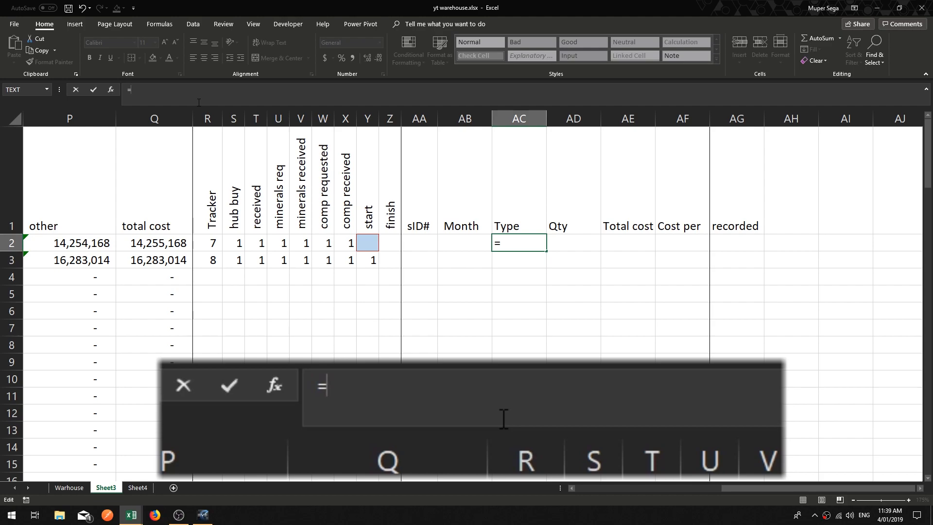
text(IF()
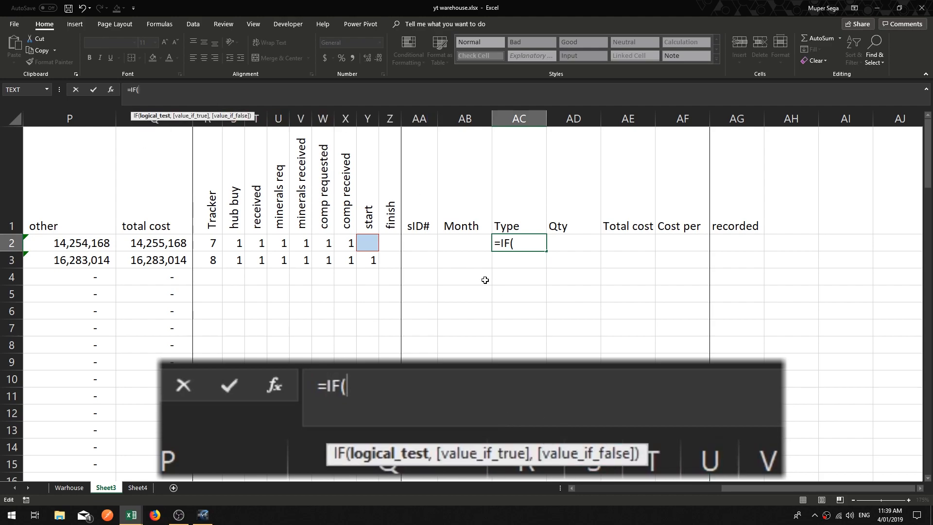
click(420, 243)
key(F4)
key(F4)
key(F4)
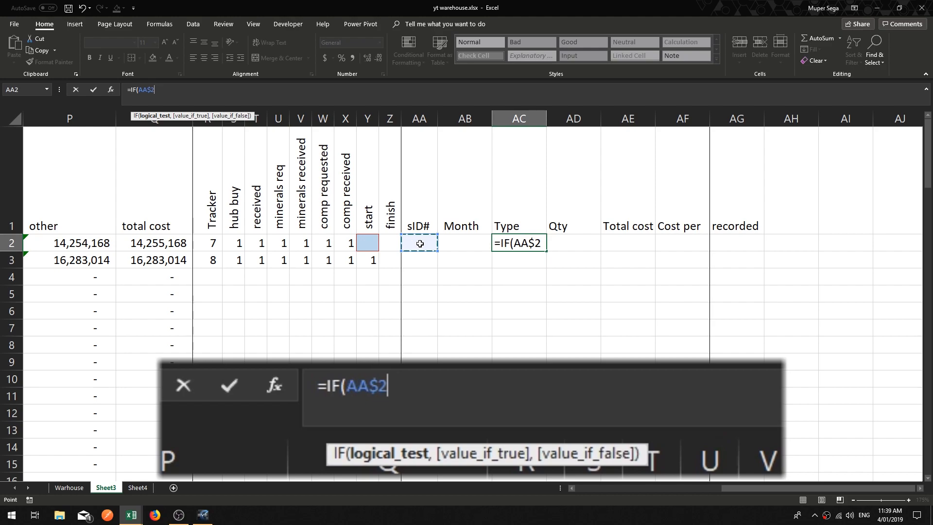
text(=)
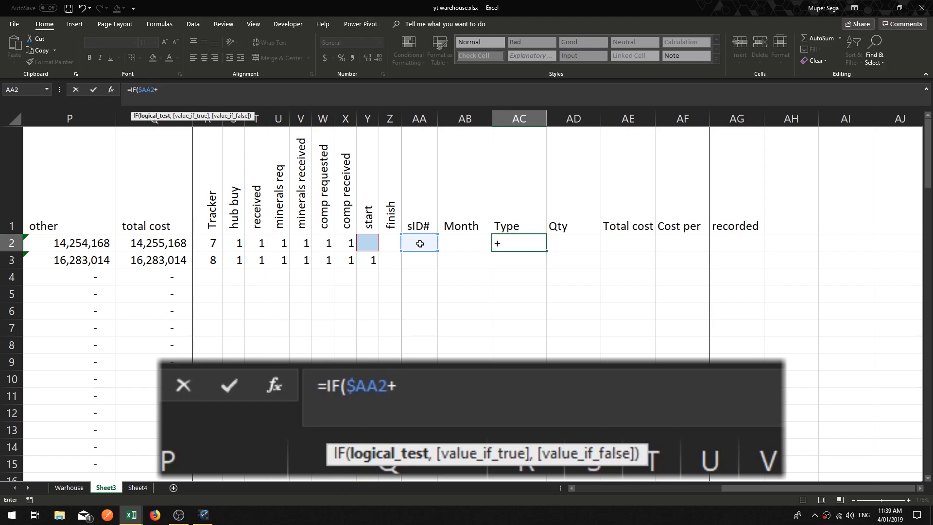
text("","",)
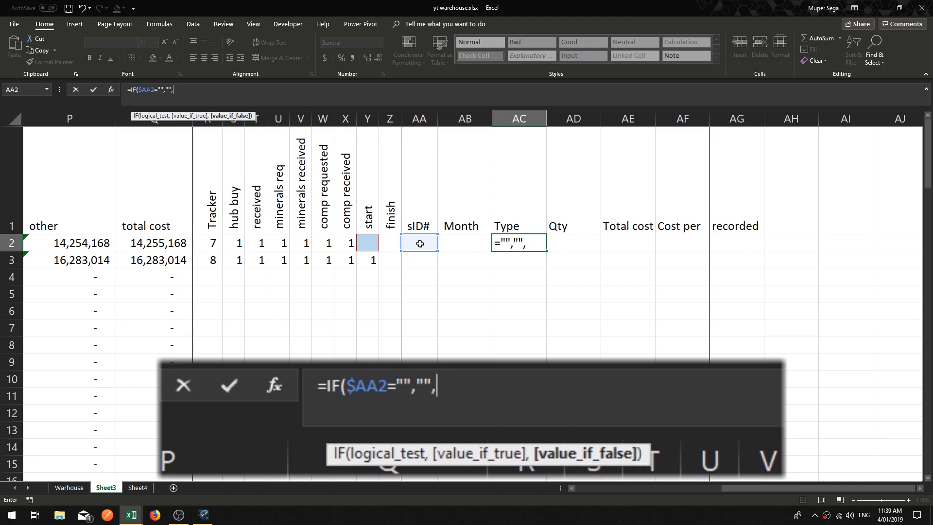
Step: Finish AC2's formula with $G2 as the false result so it reads =IF($AA2="","",$G2), and confirm
click(574, 489)
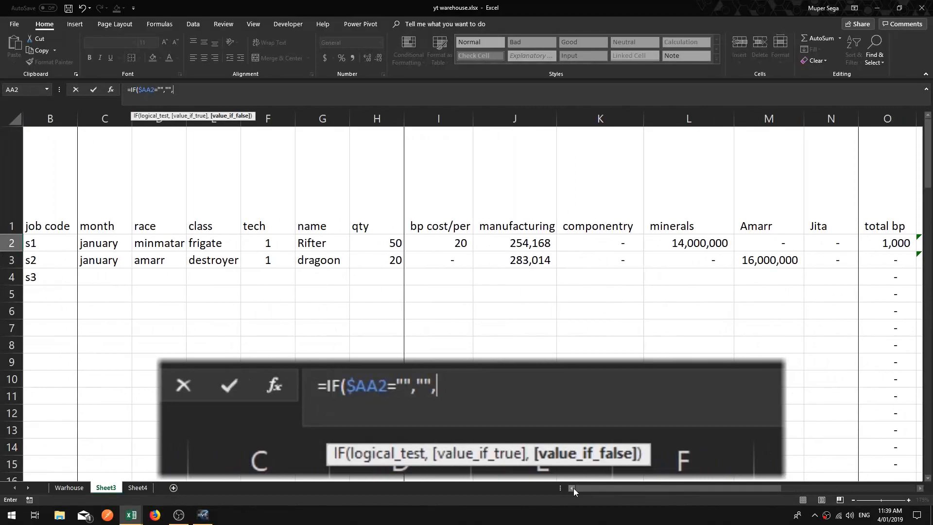
click(335, 240)
click(199, 91)
text(,)
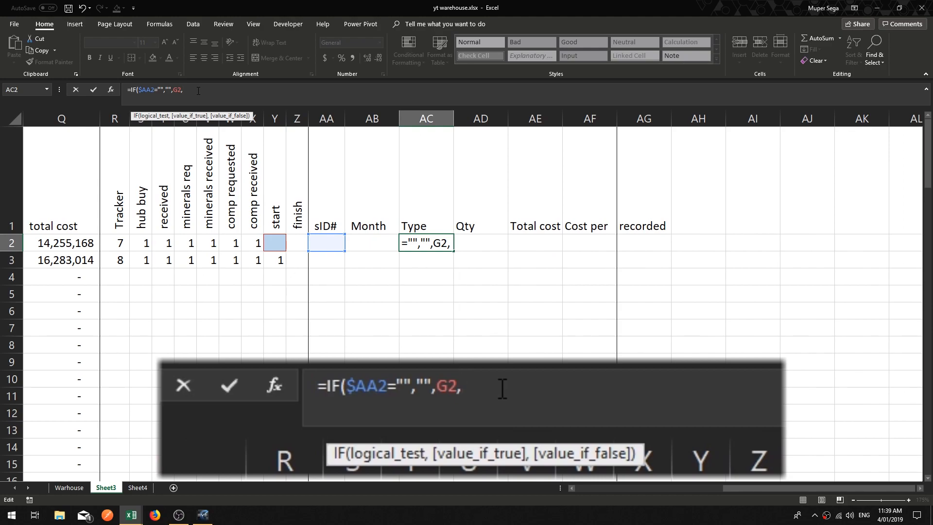
click(178, 91)
key(F4)
key(F4)
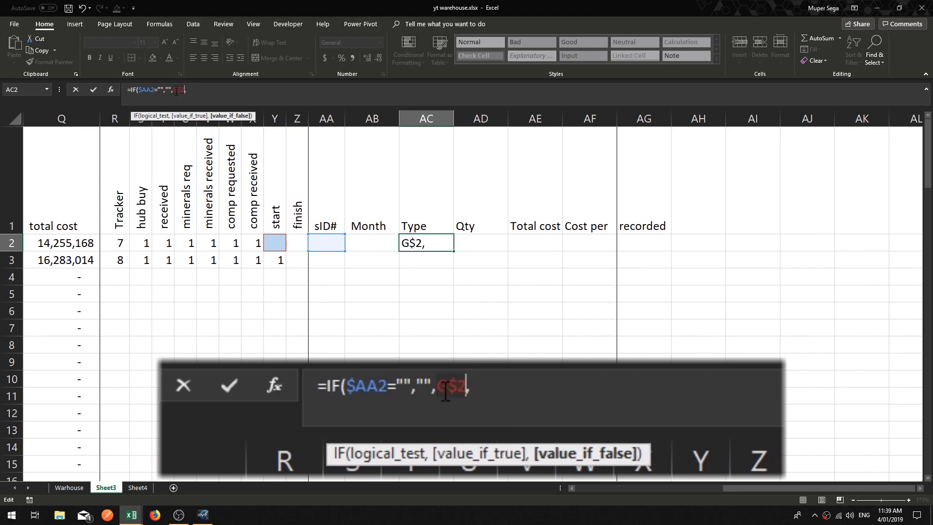
key(F4)
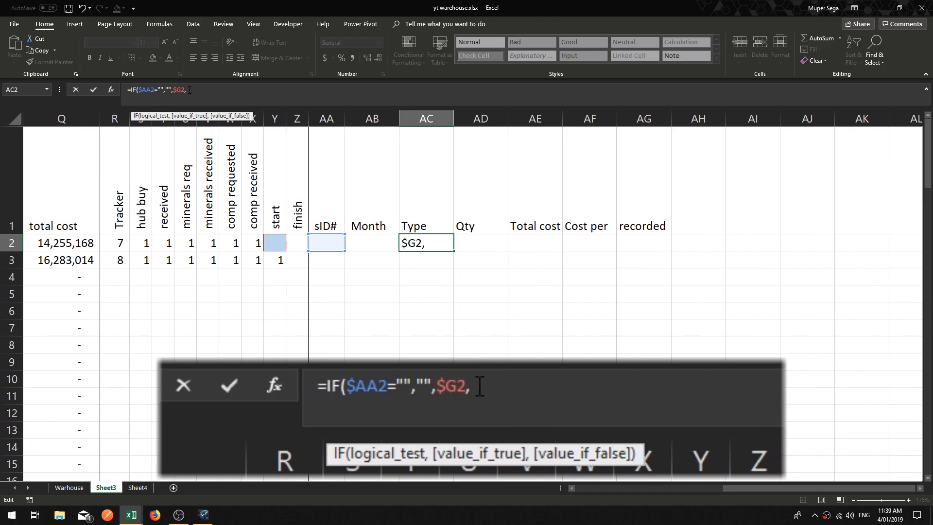
key(BackSpace)
text())
key(Return)
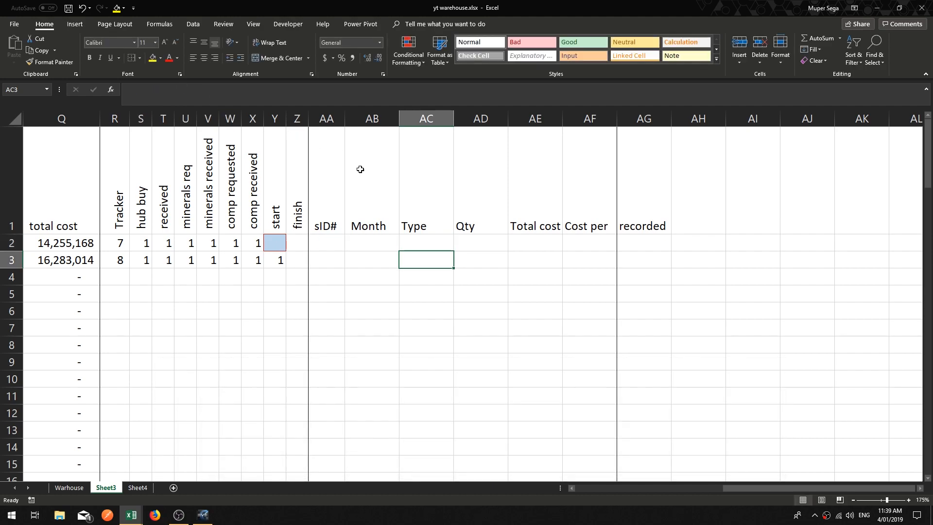
Step: Rename the G1 column header as Type
click(424, 239)
click(493, 247)
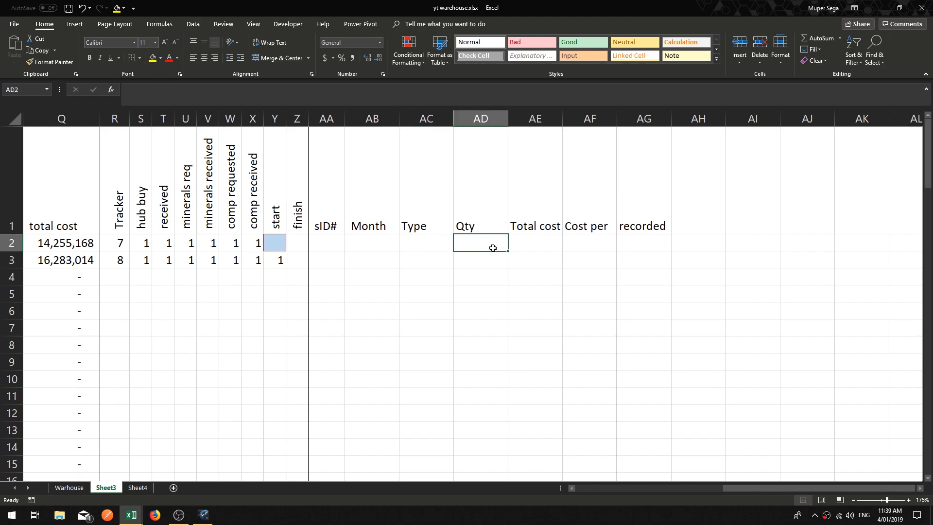
click(420, 247)
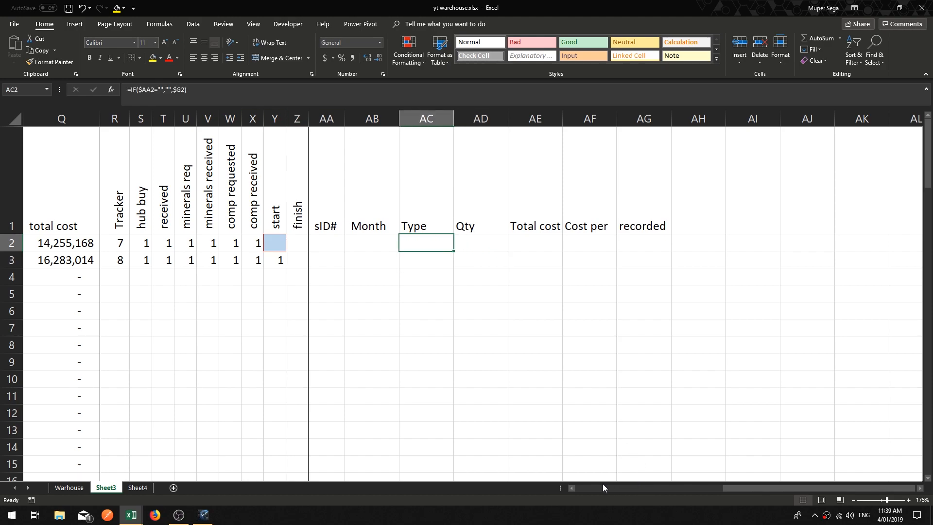
click(572, 488)
drag(733, 488, 587, 491)
click(318, 224)
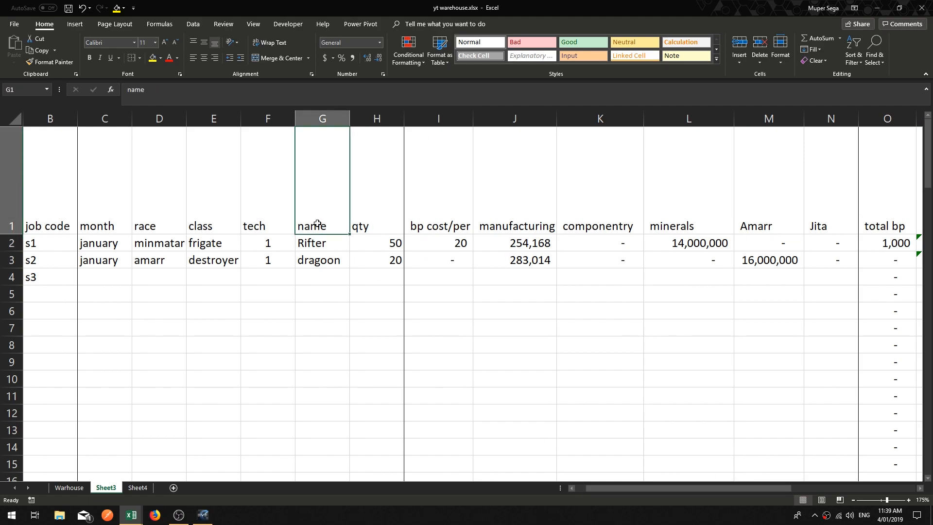
text(Type)
key(Return)
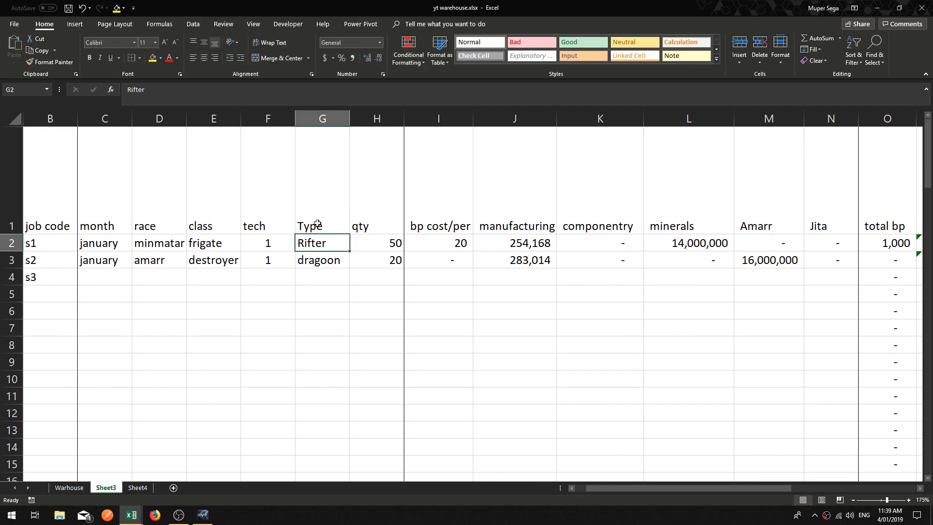
click(335, 203)
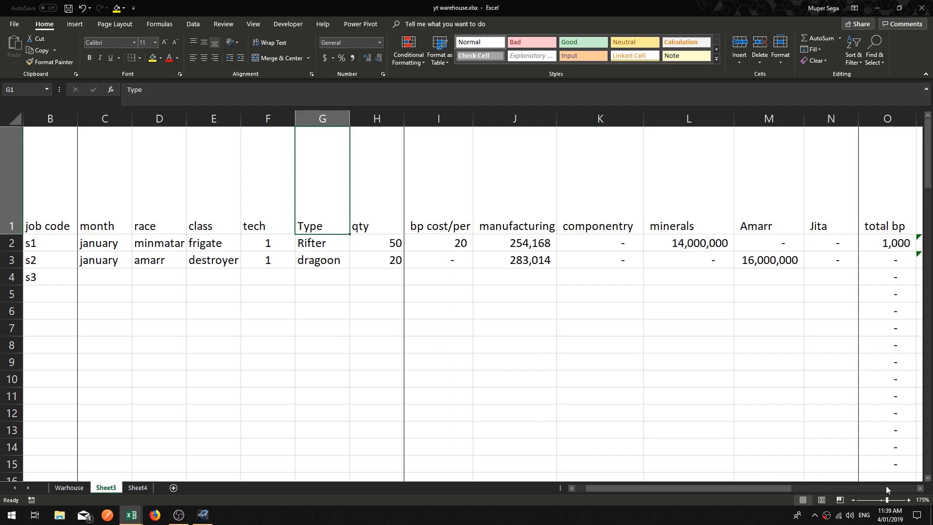
Step: Begin the Qty formula in AD2 as an IF testing whether $AA2 is blank and returning blank
drag(922, 489, 923, 489)
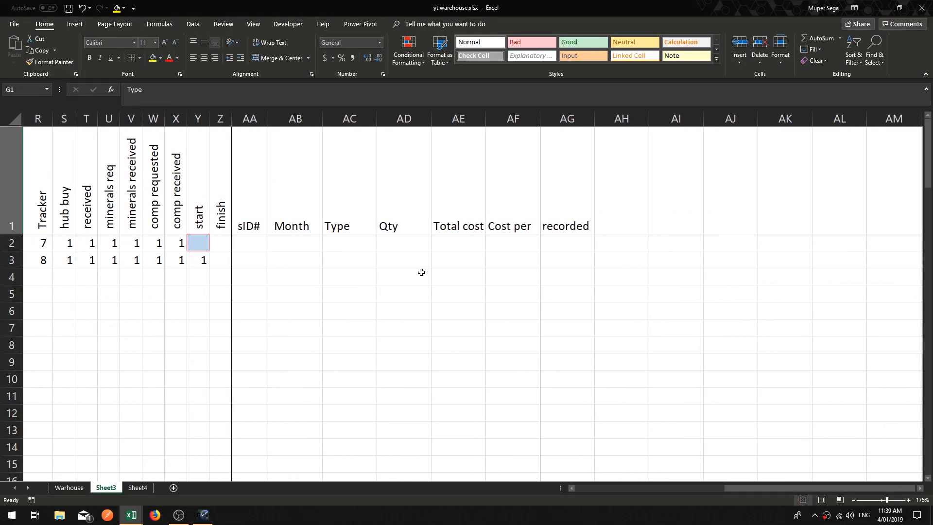
click(413, 245)
click(327, 243)
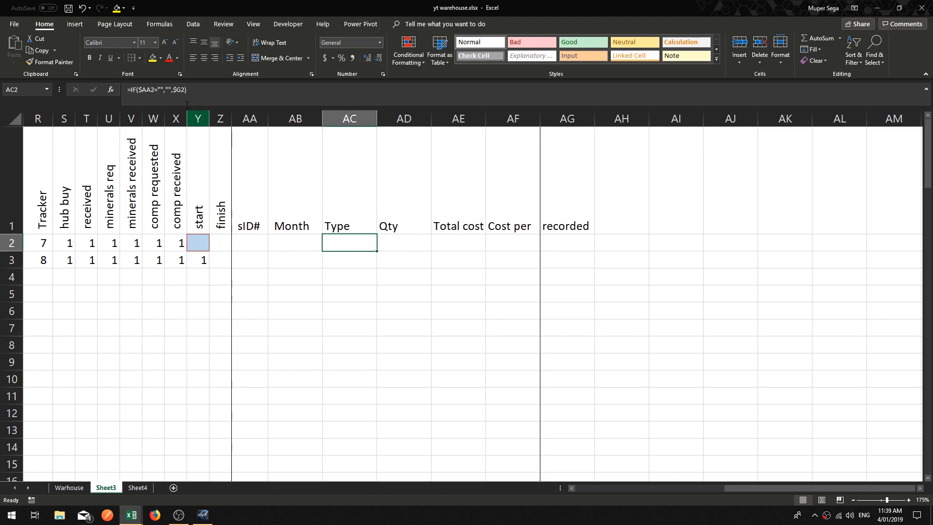
click(394, 242)
click(249, 92)
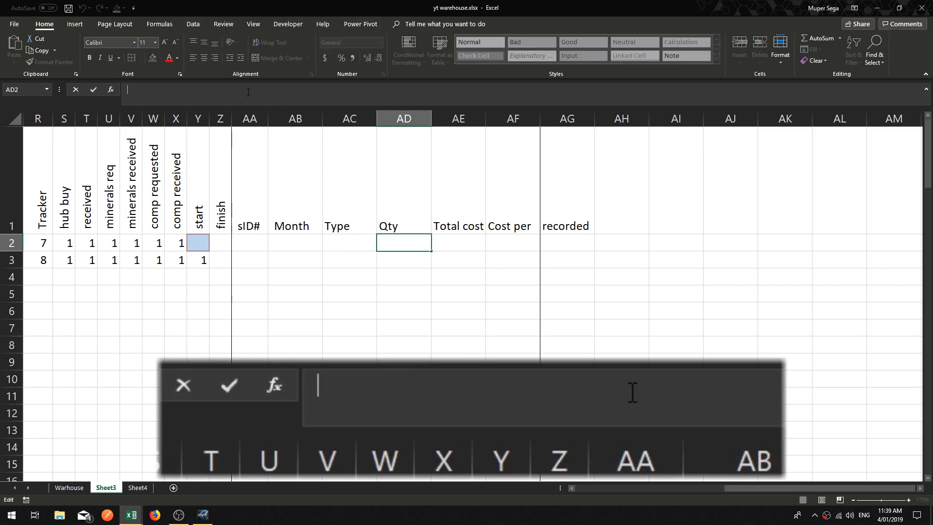
text(=IF()
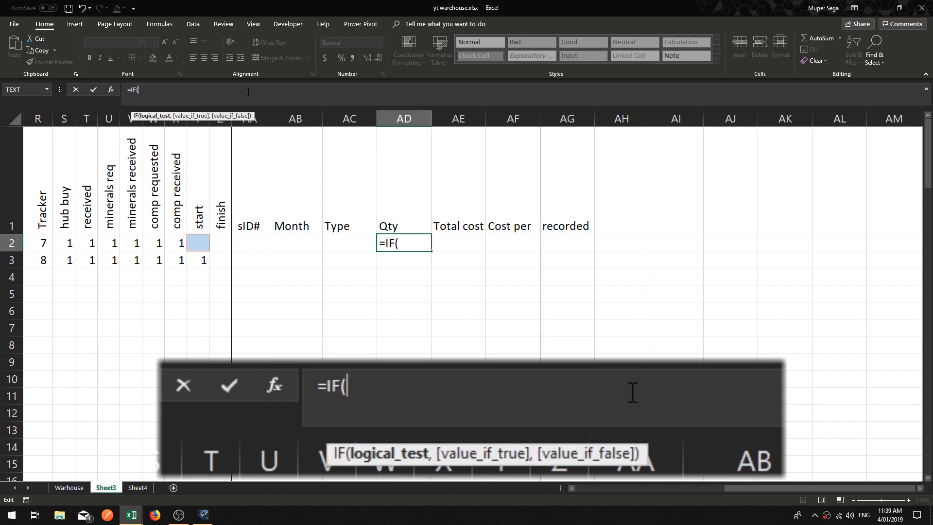
click(250, 247)
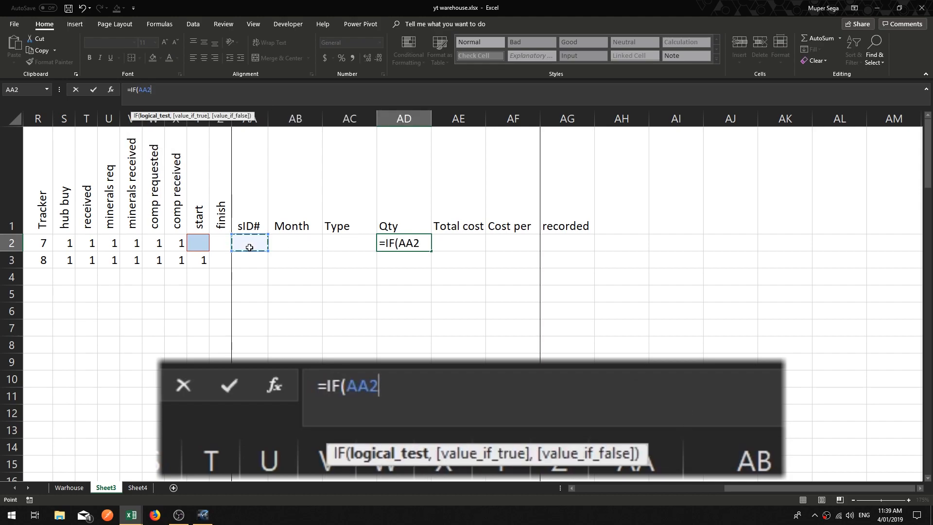
key(F4)
key(F4)
key(F4)
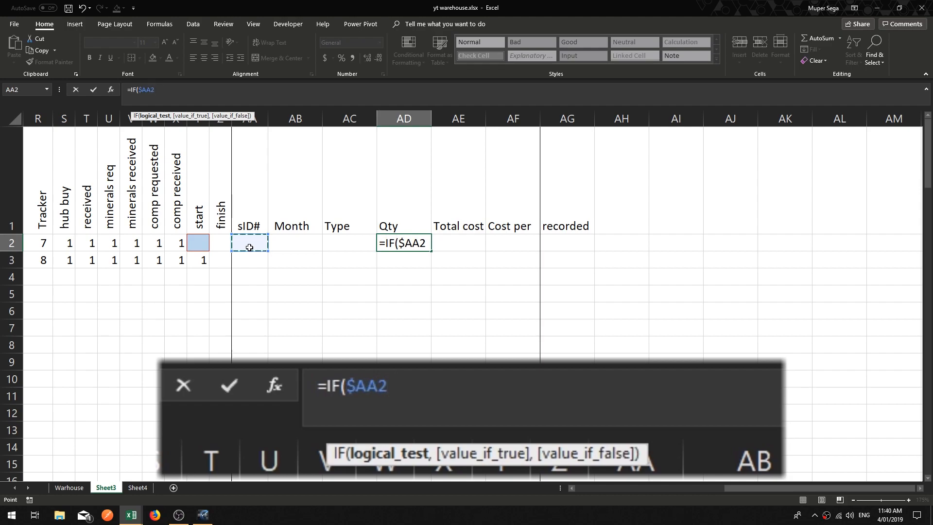
text(=)
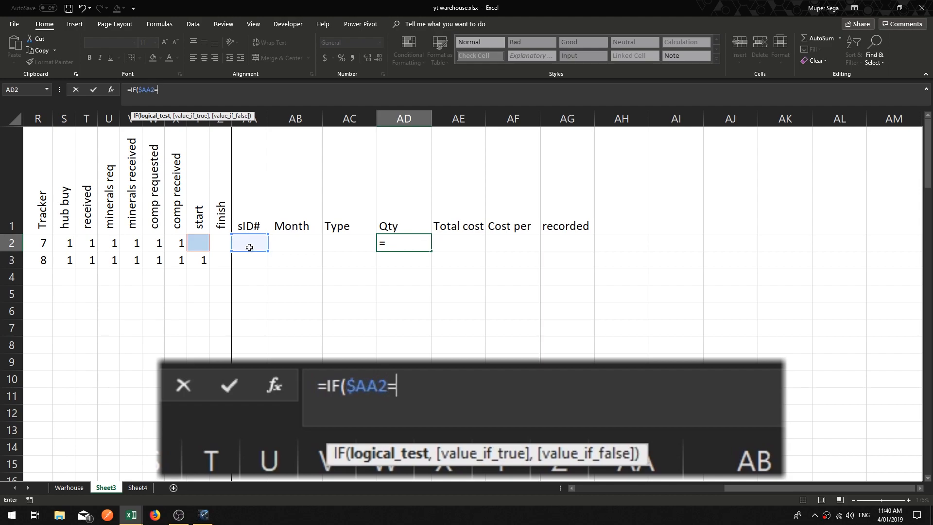
text("","",)
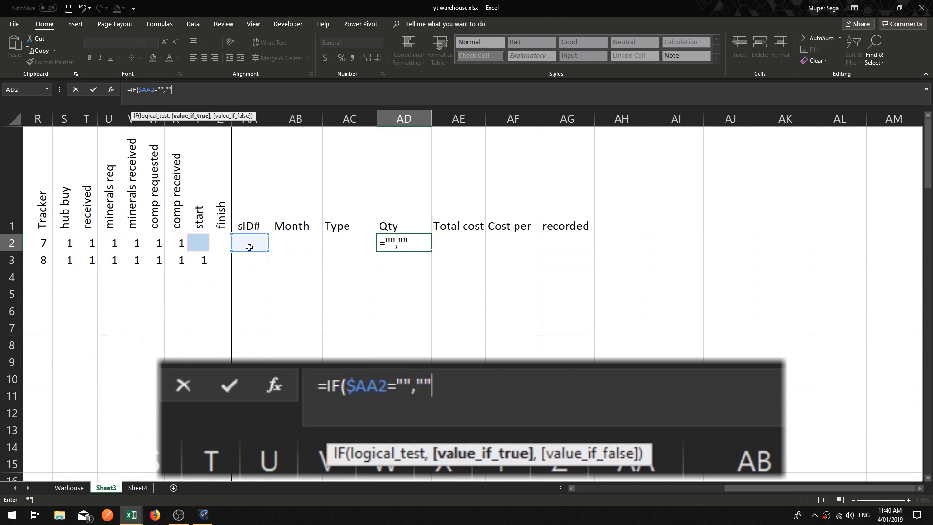
Step: Finish AD2's formula with $H2 as the false result so it reads =IF($AA2="","",$H2), and confirm
click(570, 485)
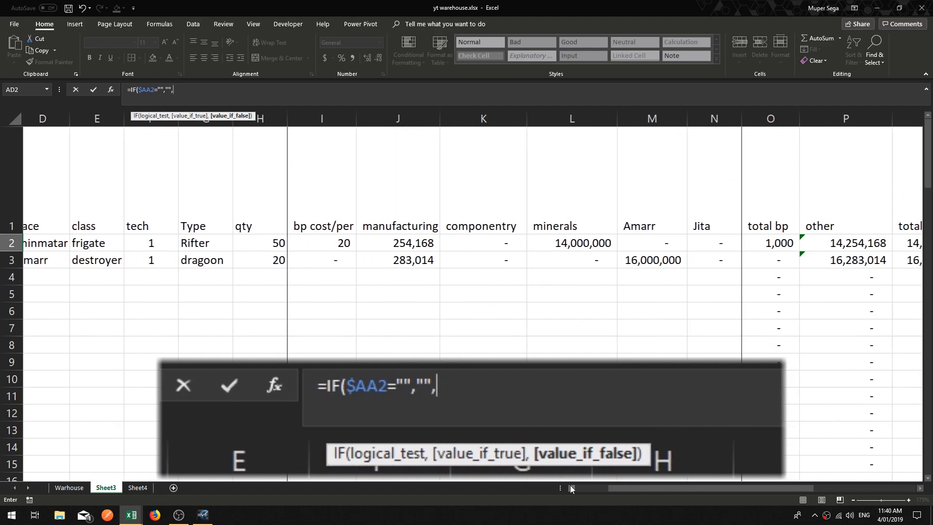
click(570, 485)
click(390, 242)
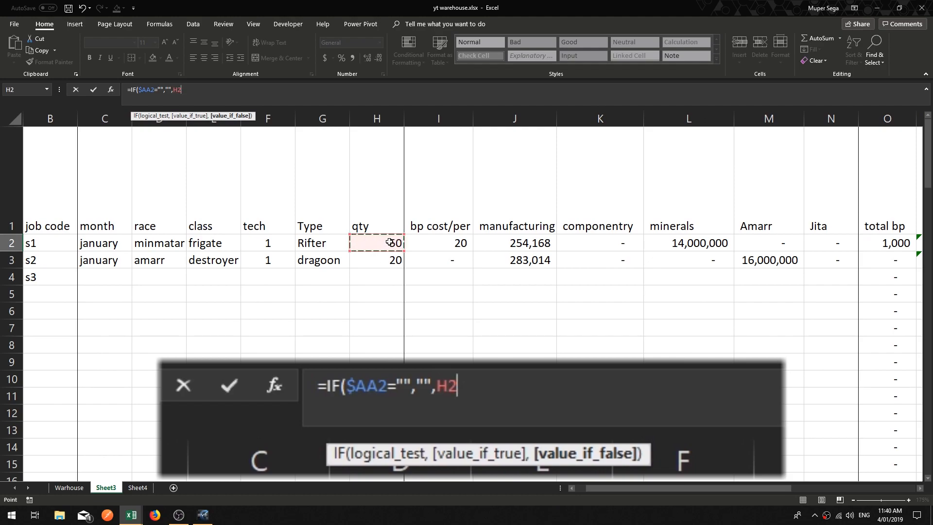
key(F4)
key(F4)
key(F4)
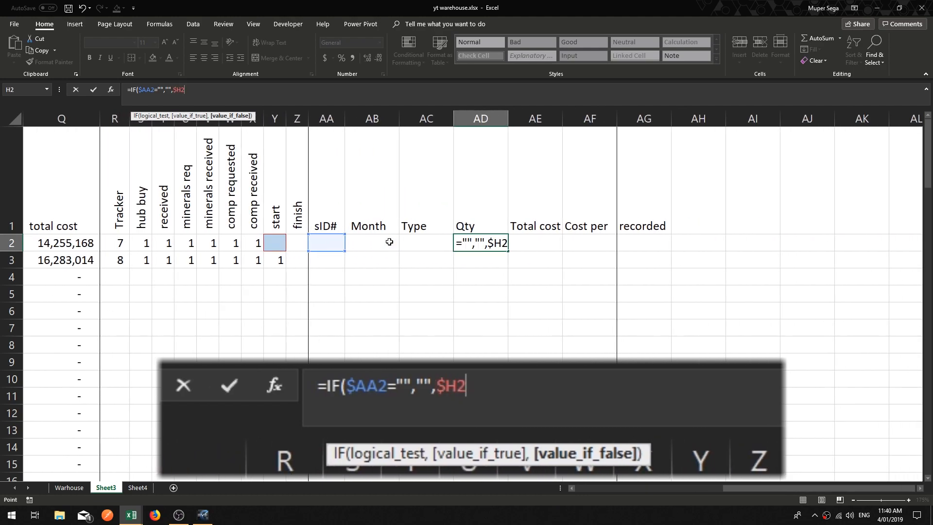
text())
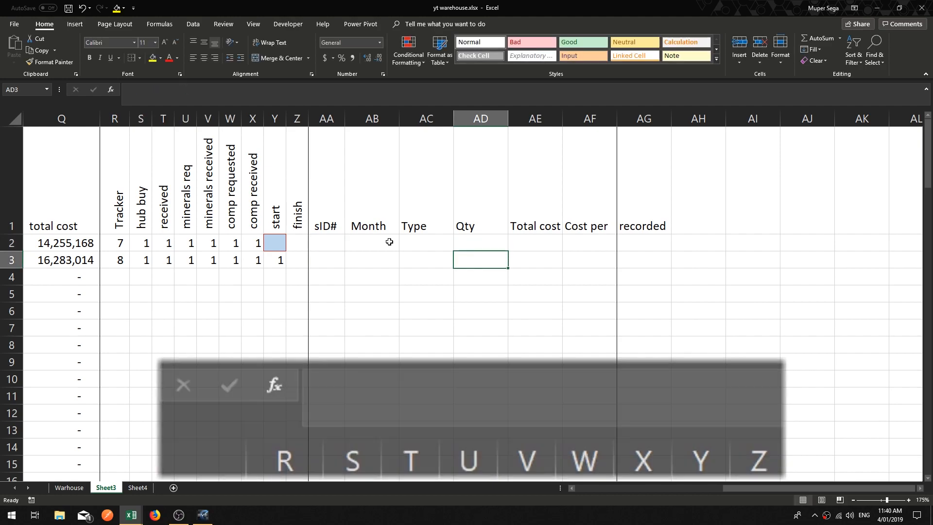
Step: Begin the Total cost formula in AE2 as an IF testing whether $AA2 is blank and returning blank
key(Up)
key(Right)
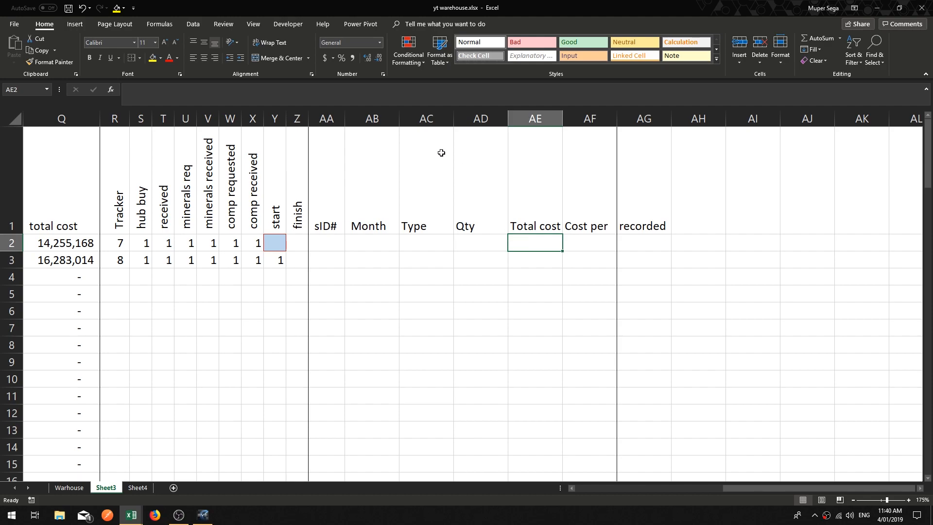
text(=)
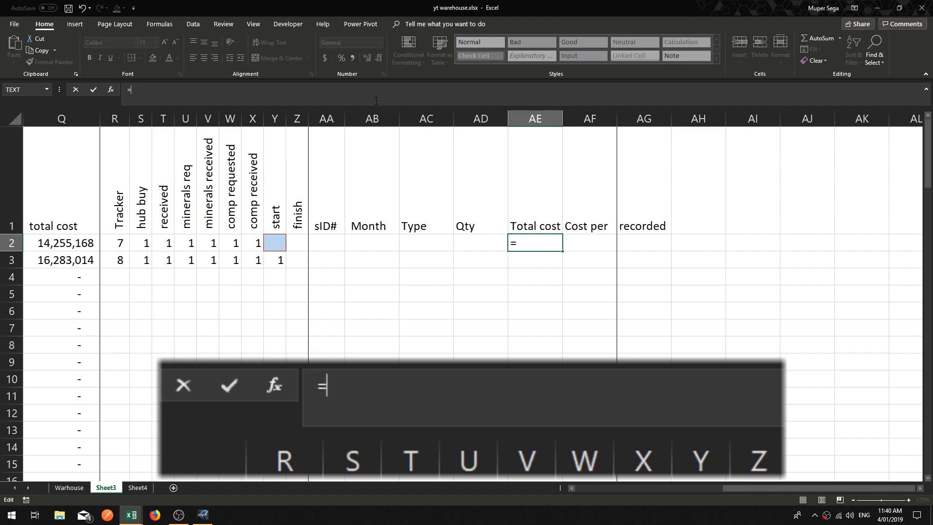
text(IF()
click(335, 242)
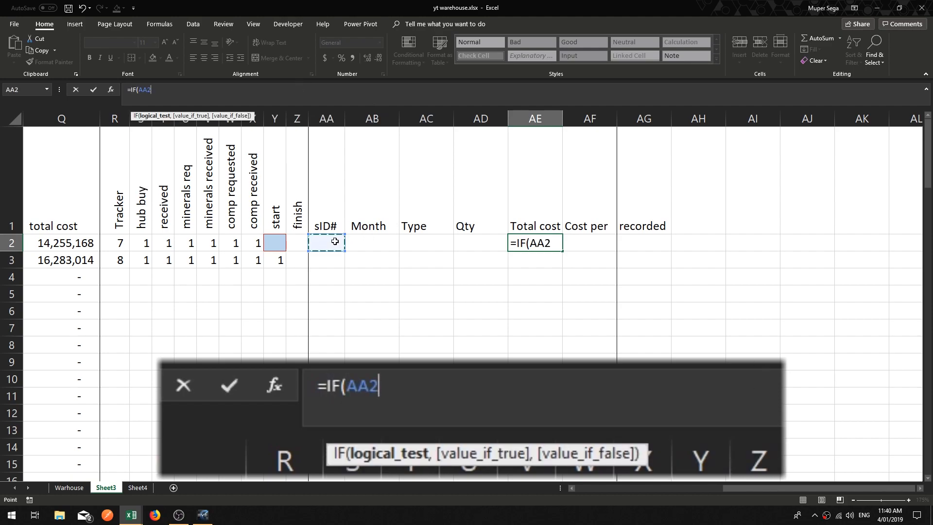
key(F4)
key(F4)
key(F4)
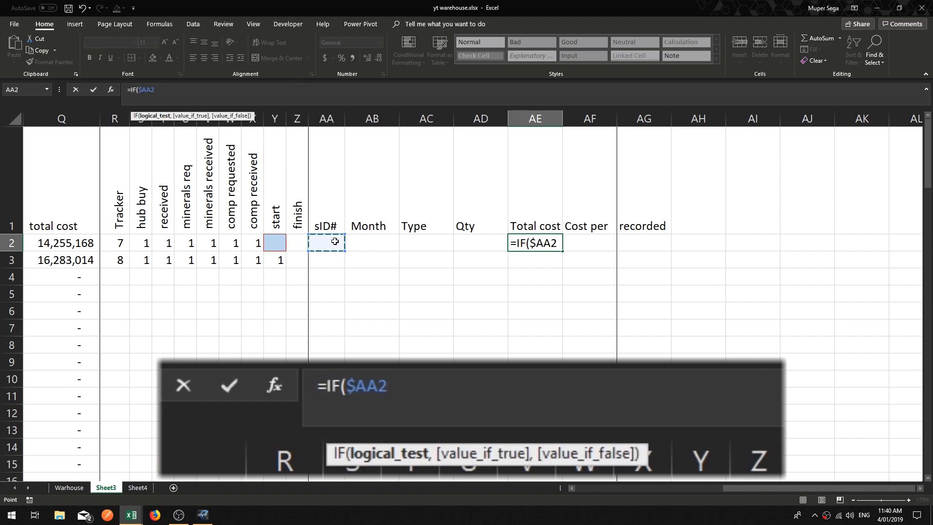
text(=:)
key(BackSpace)
key(BackSpace)
text(" )
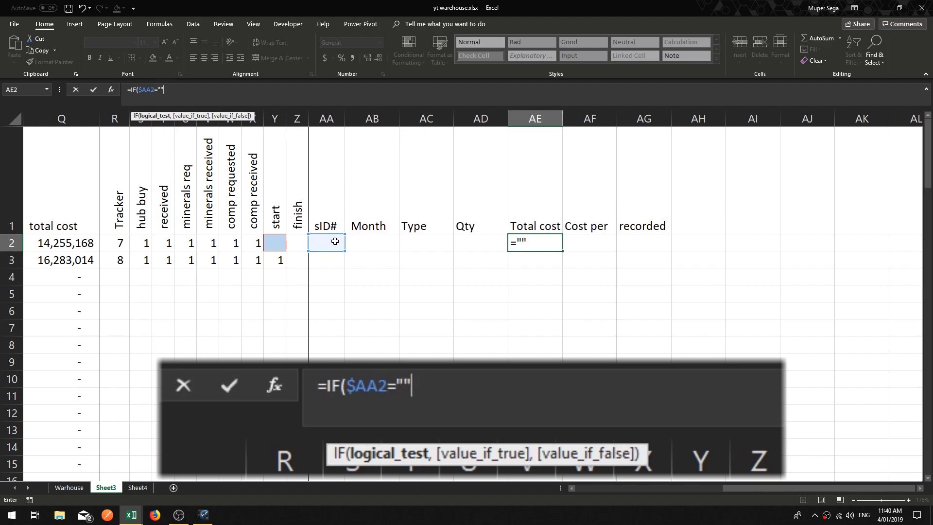
text(,"",)
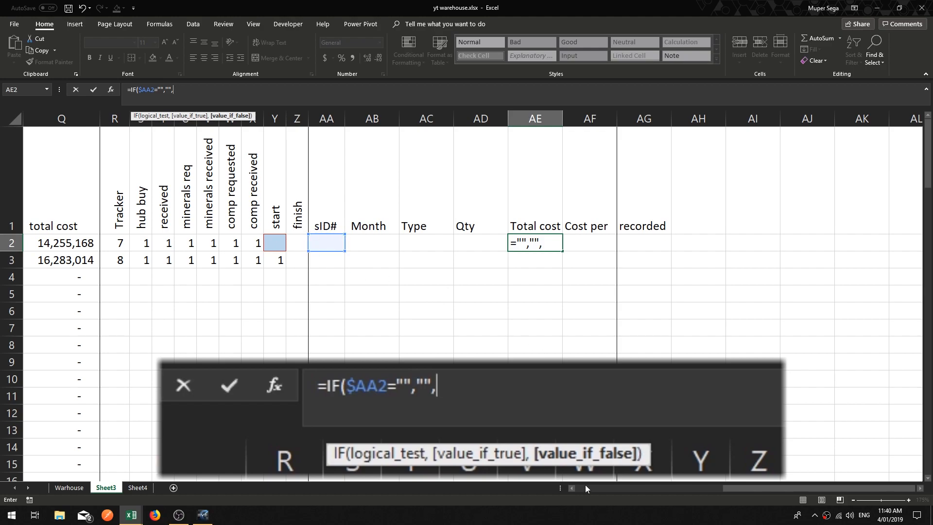
Step: Finish AE2's formula with $Q2 as the false result so it reads =IF($AA2="","",$Q2), and confirm
click(574, 489)
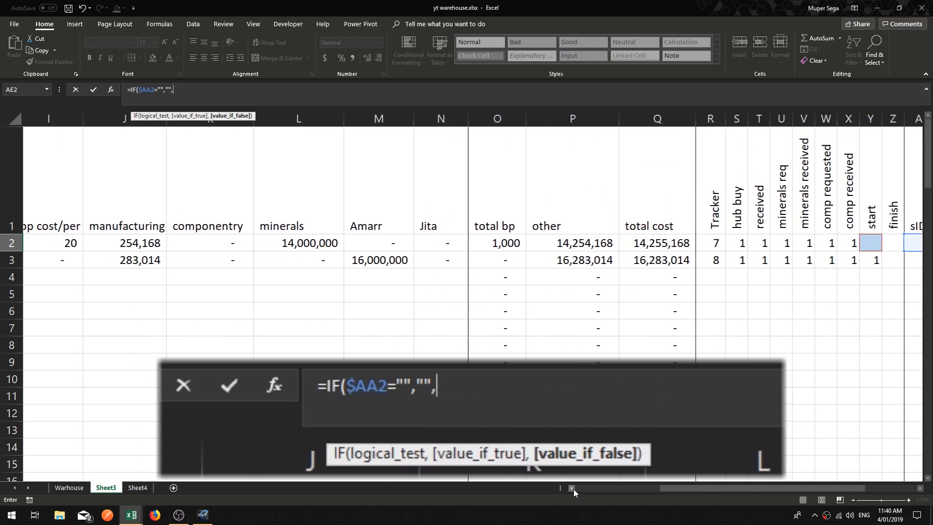
click(715, 244)
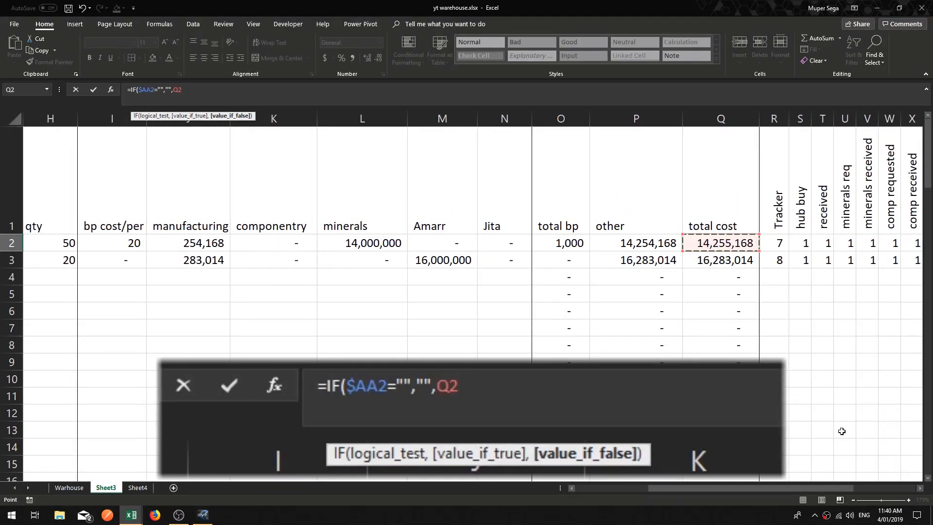
click(921, 488)
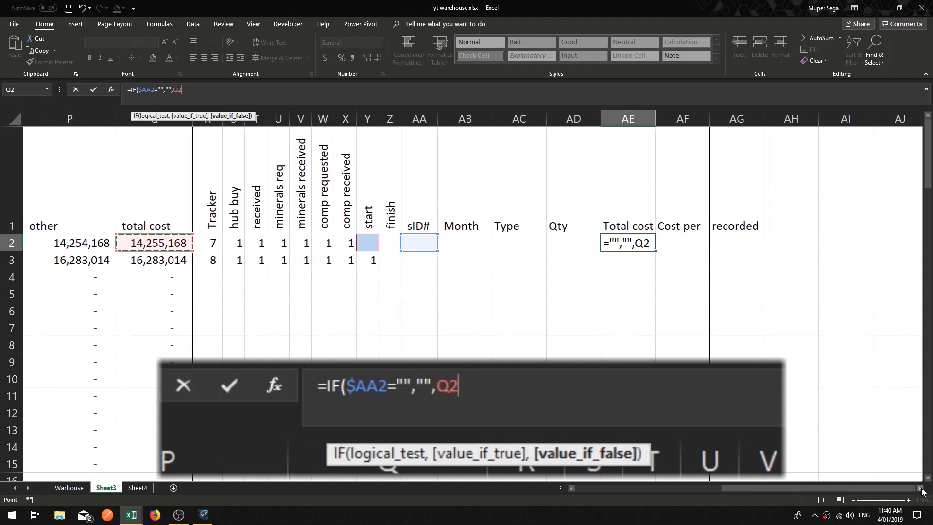
click(202, 98)
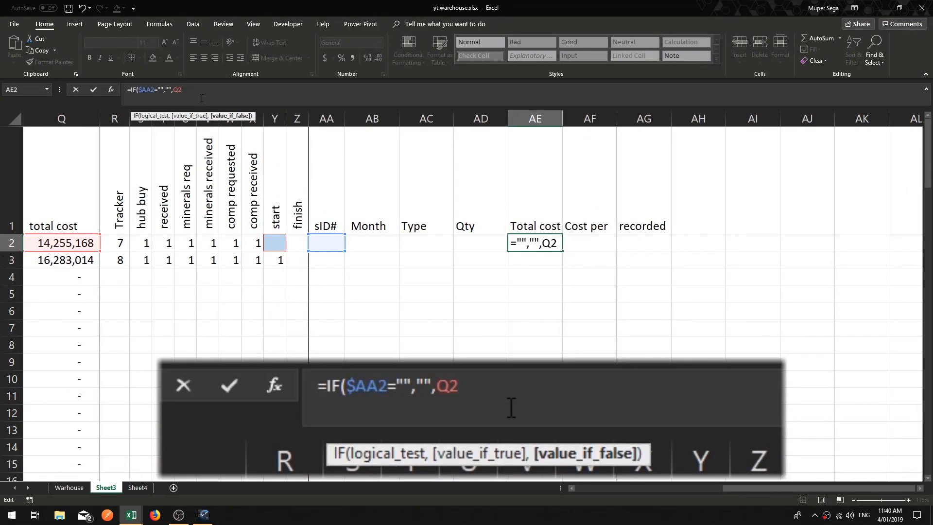
key(F4)
key(F4)
key(F4)
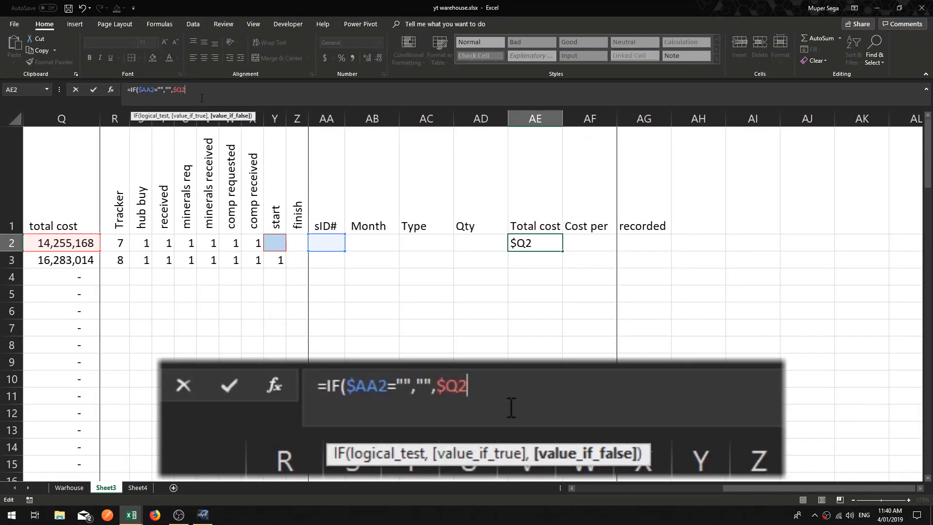
text())
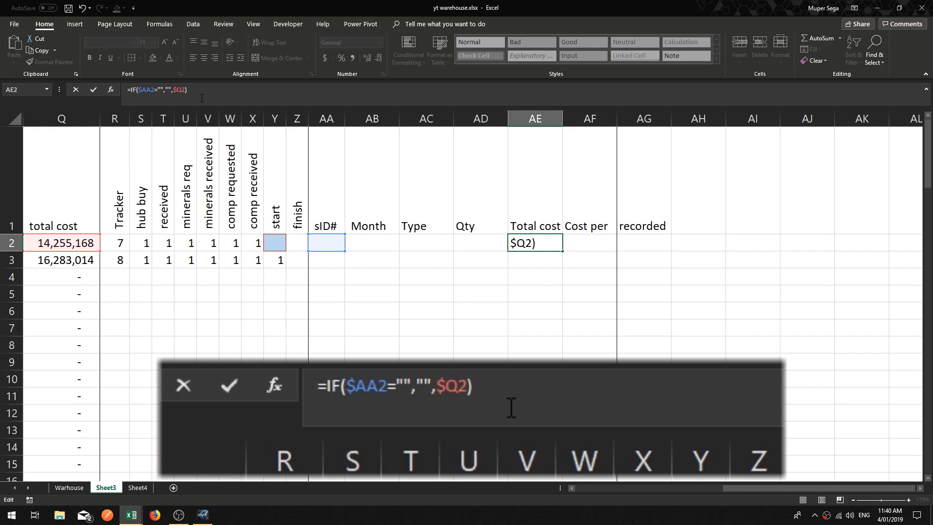
key(Return)
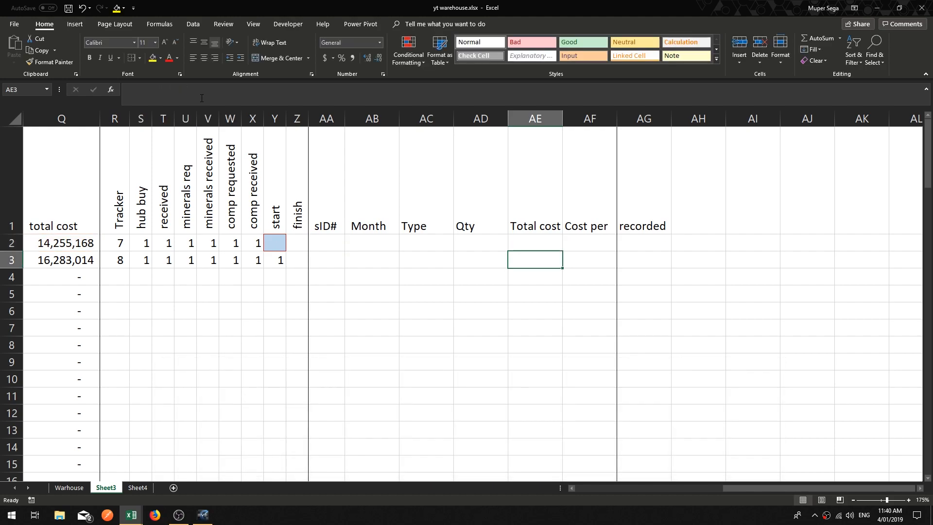
Step: Begin the Cost per formula in AF2 as an IF testing whether $AA2 is blank and returning blank
click(583, 242)
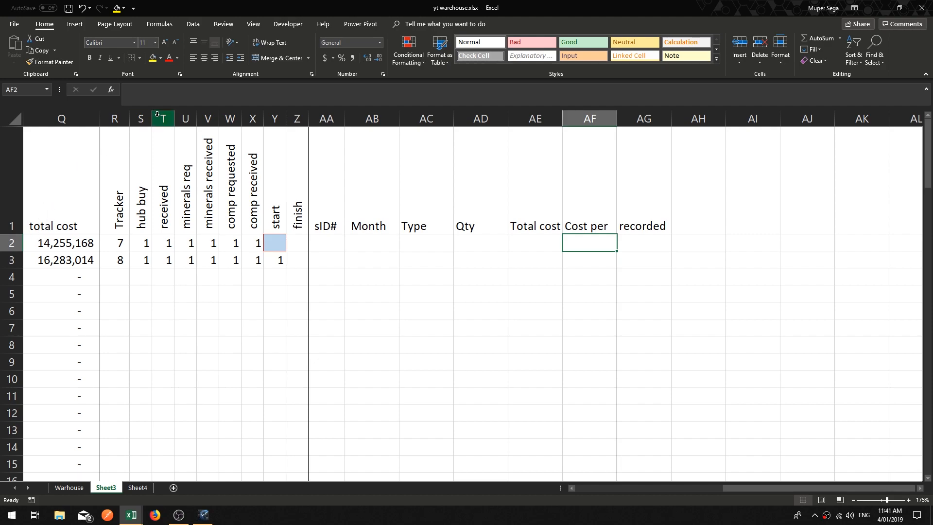
click(251, 89)
text(=)
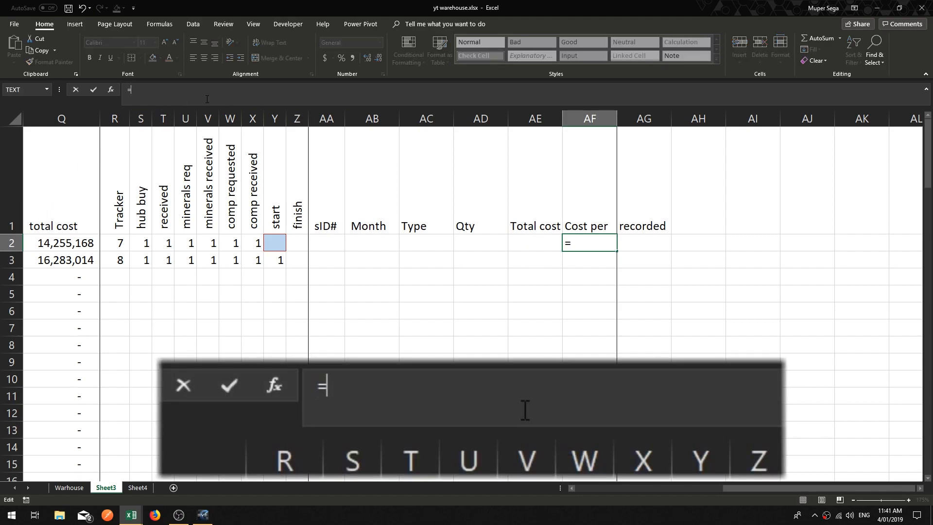
text(If)
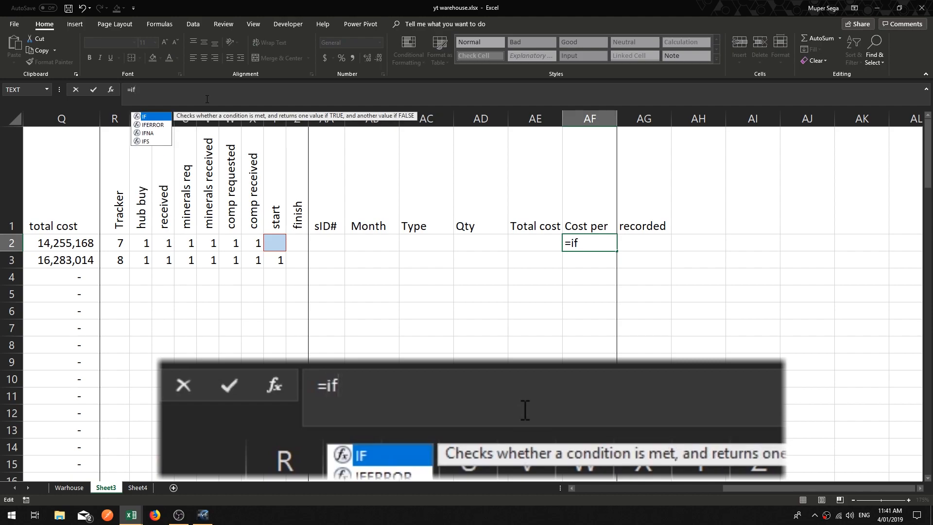
key(Tab)
click(322, 242)
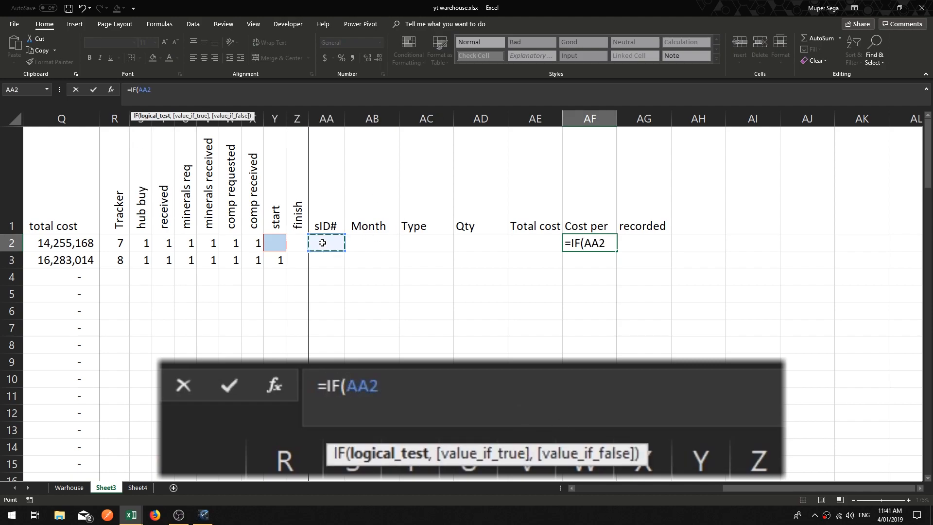
key(F4)
key(F4)
key(F4)
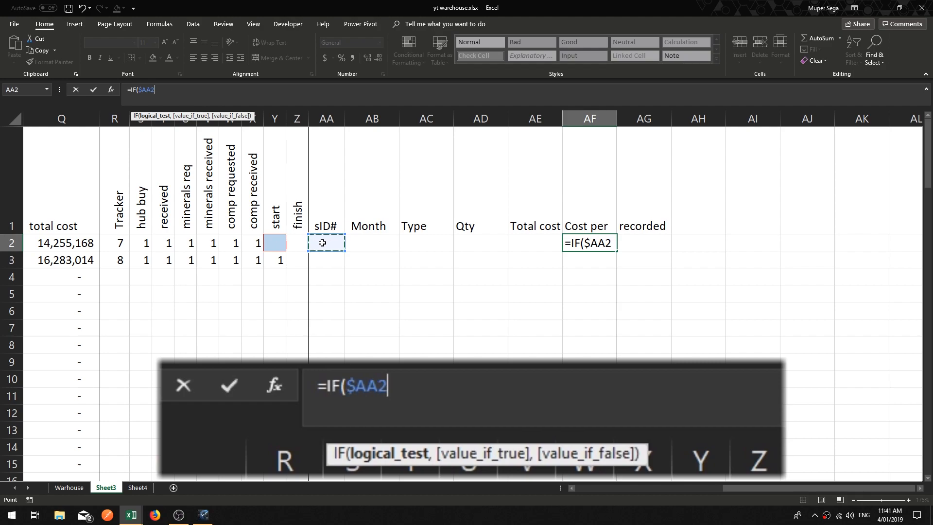
text(=)
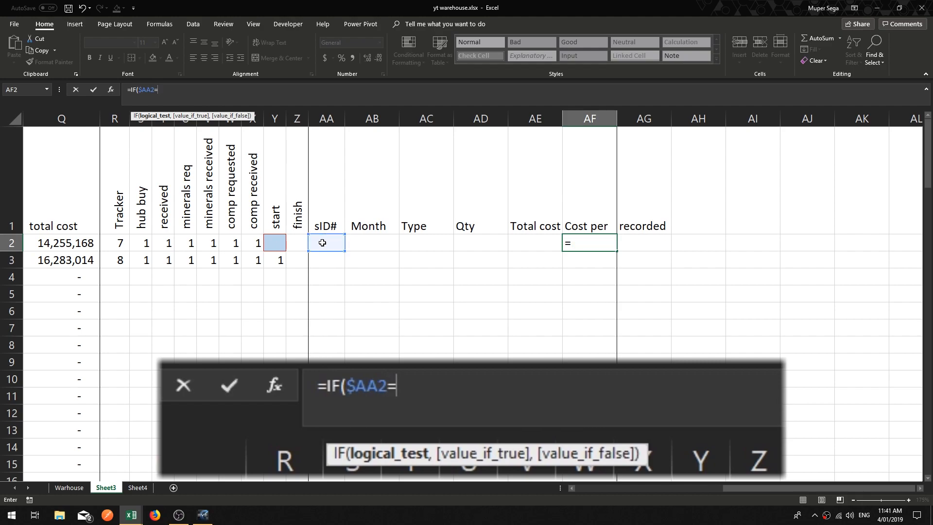
text("",)
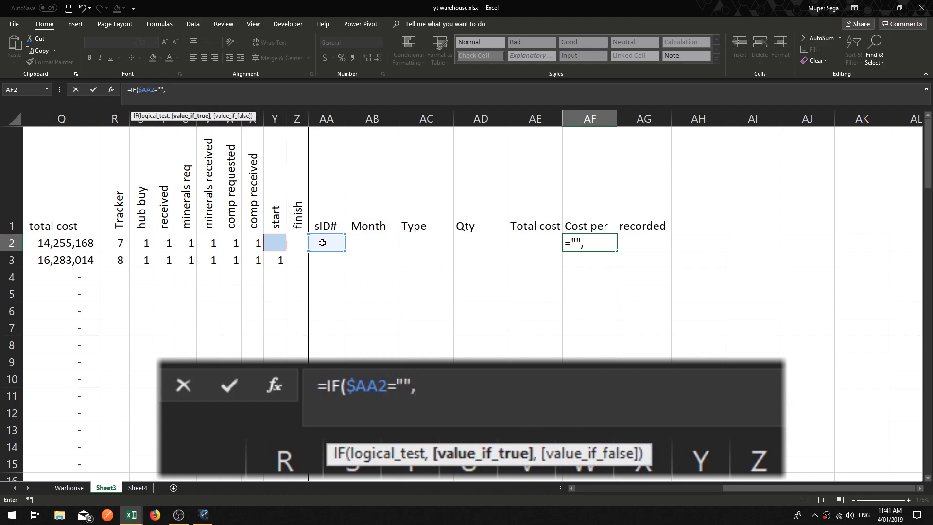
text("",)
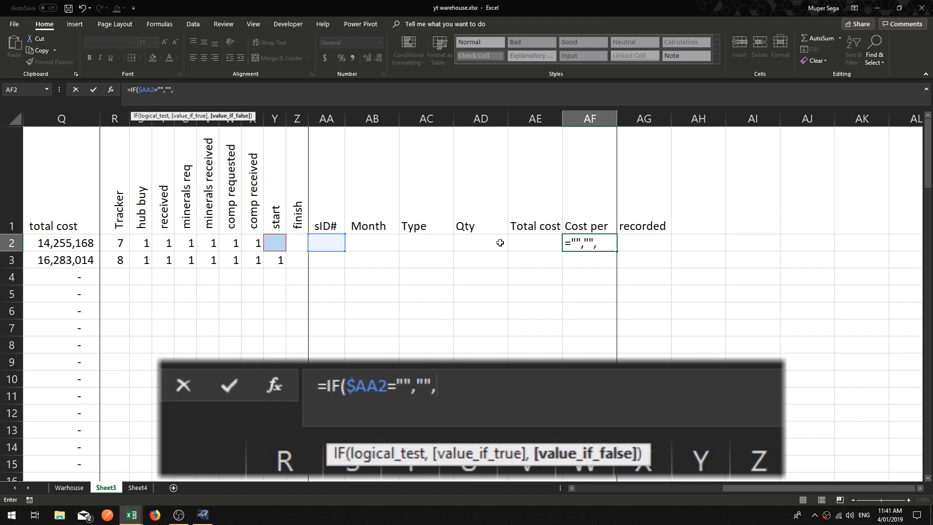
Step: Finish AF2's formula with $AE2/$AD2 as the false result so it reads =IF($AA2="","",$AE2/$AD2), and confirm
click(537, 242)
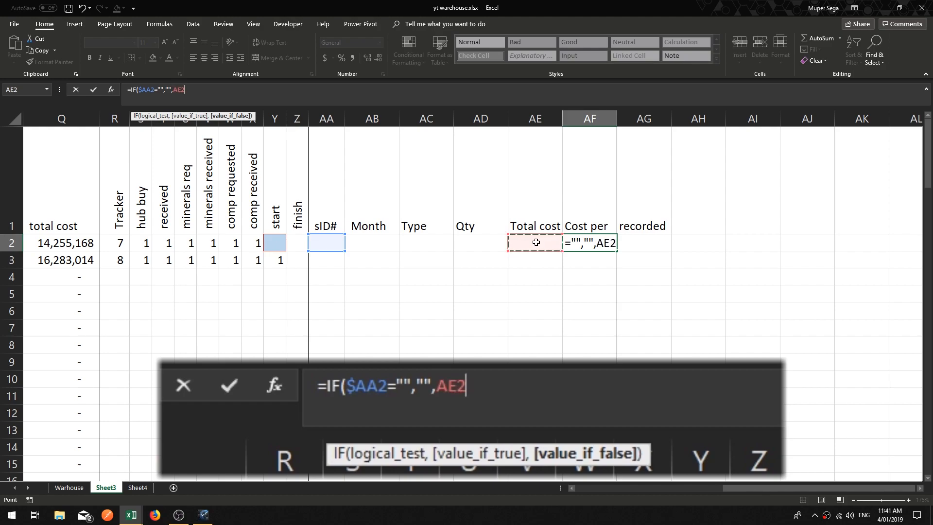
text(/)
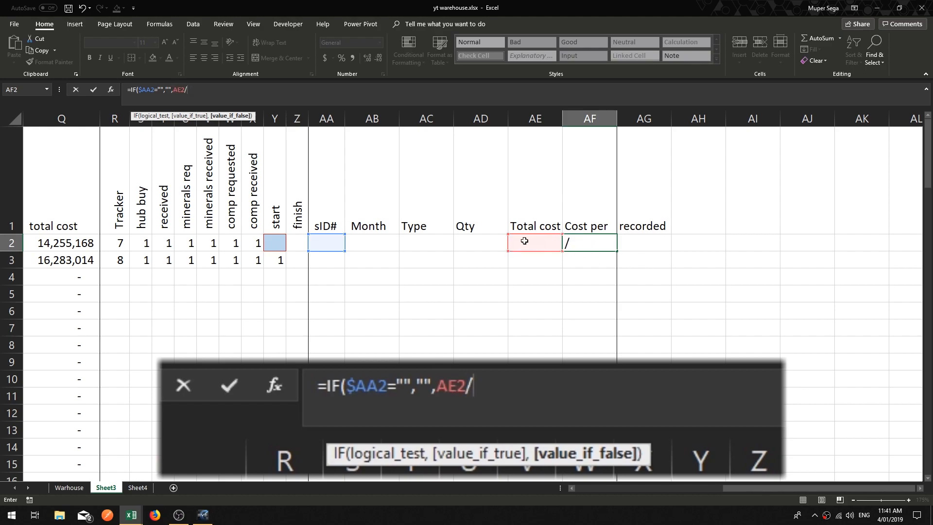
click(474, 243)
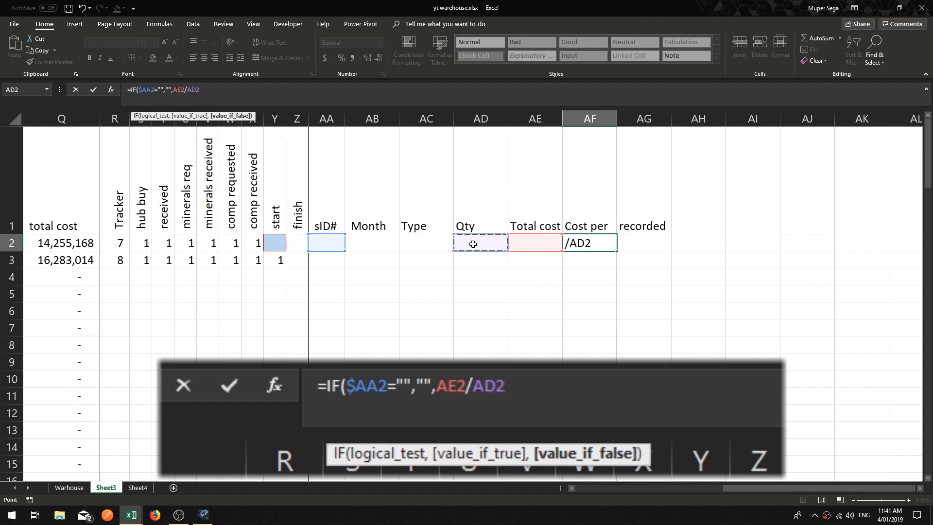
click(212, 91)
key(F4)
key(F4)
key(F4)
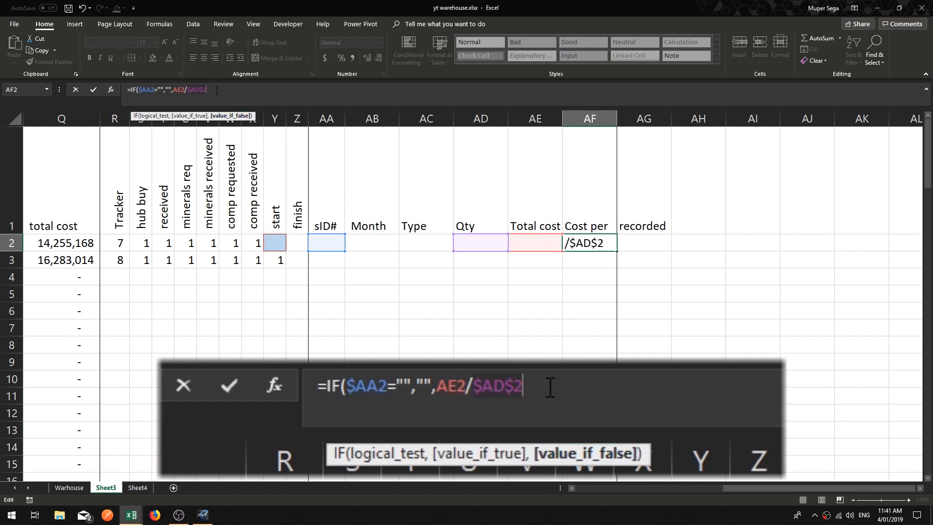
click(181, 90)
key(F4)
key(F4)
key(F4)
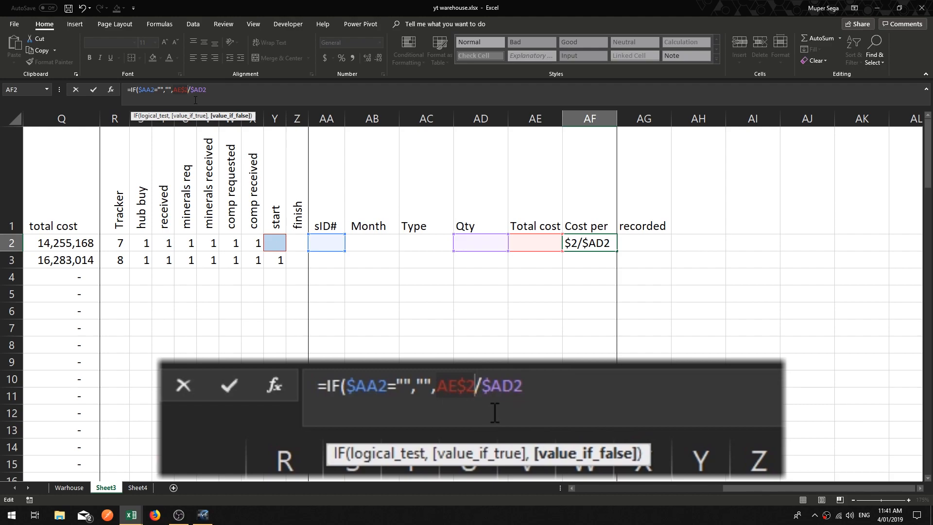
click(216, 90)
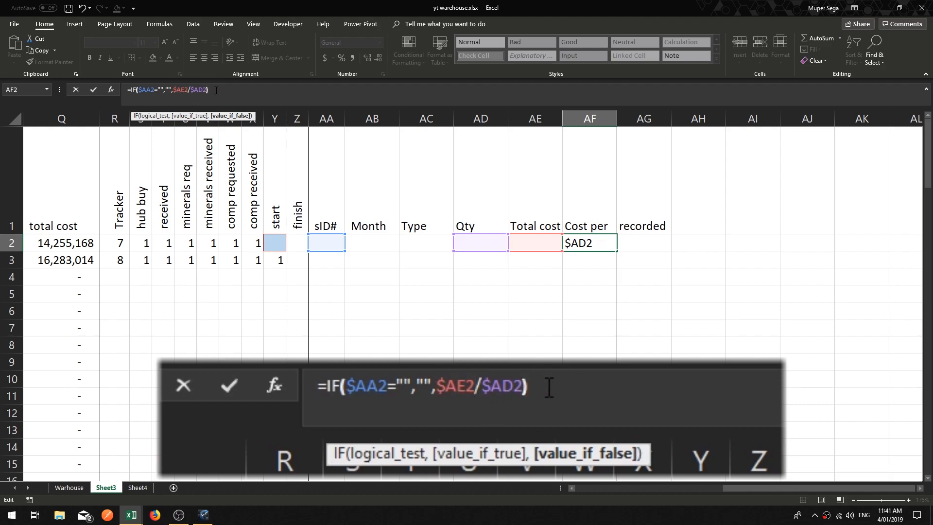
key(Return)
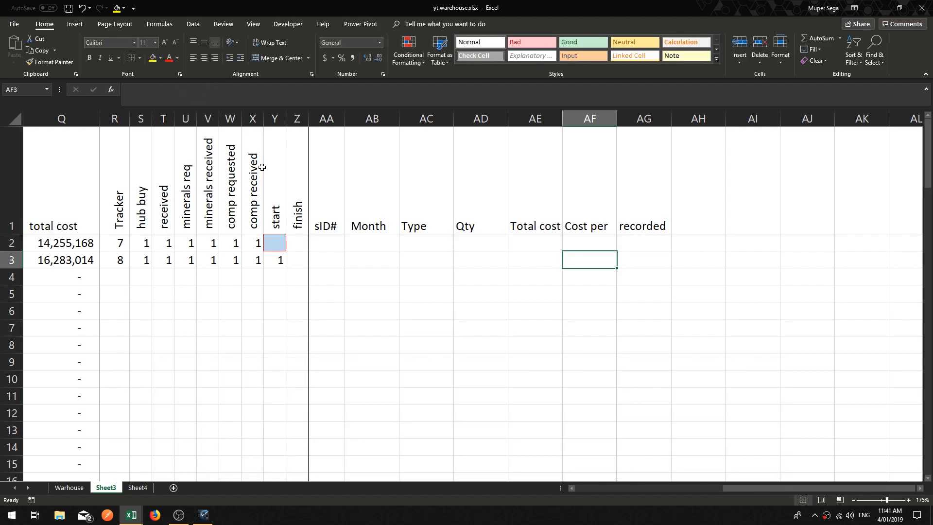
Step: Enter 1 in the start and finish cells of row 2 so the tracker reaches 9
click(274, 243)
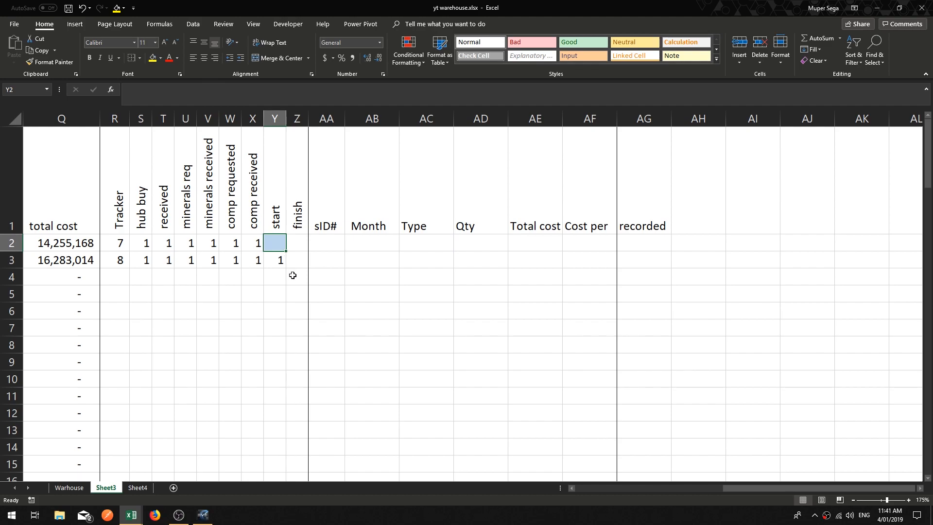
text(1)
key(Tab)
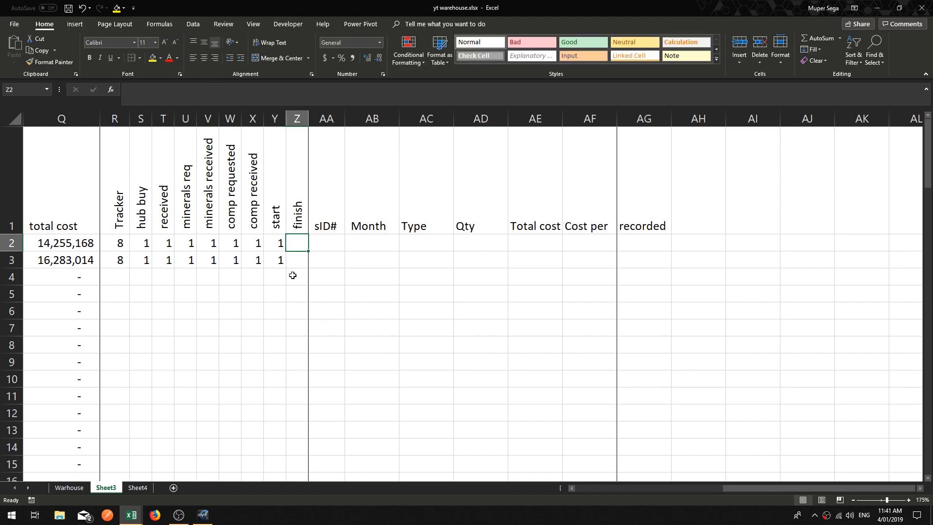
text(1)
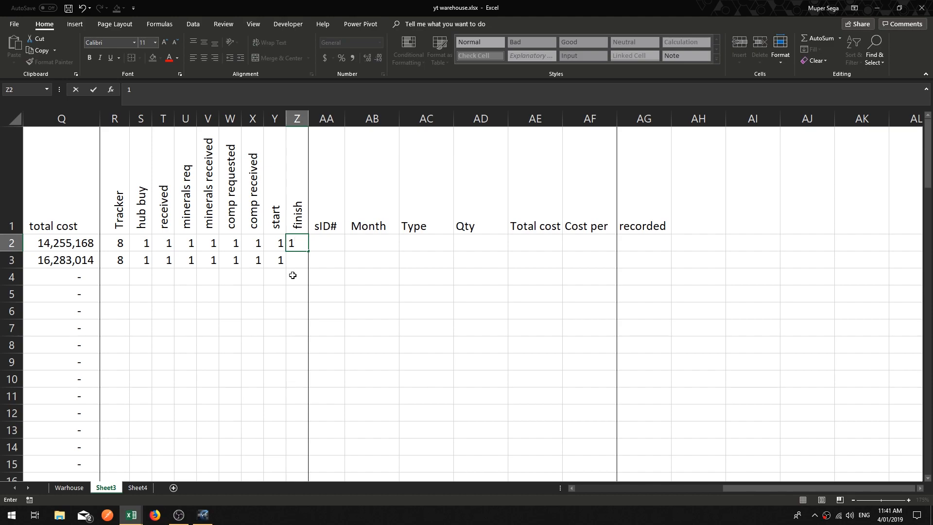
key(Return)
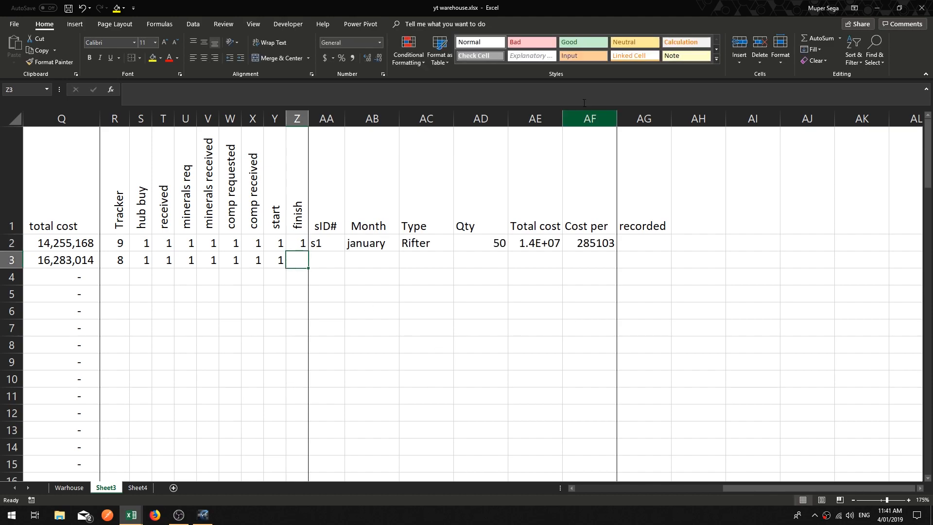
Step: Autofit the Total cost column and format the Total cost and Cost per columns as comma style with no decimals
double_click(563, 119)
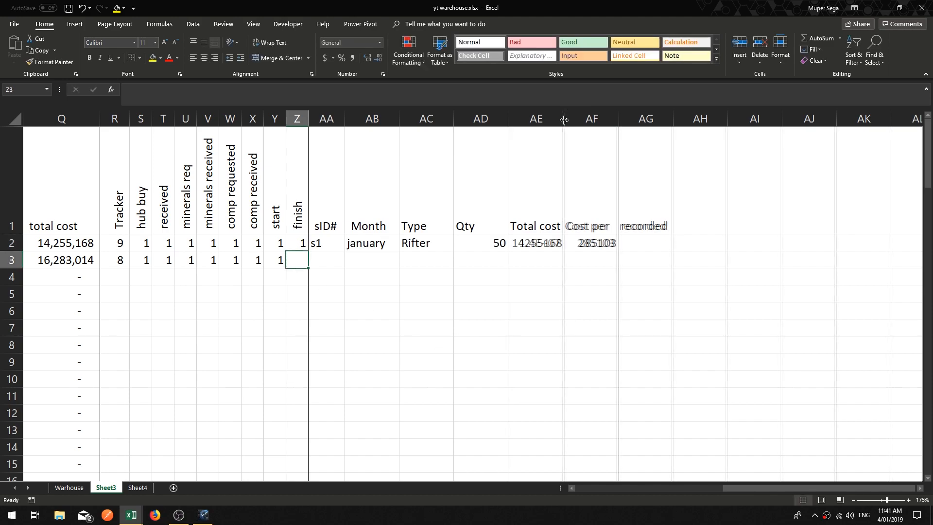
click(601, 243)
click(586, 120)
shift+click(535, 119)
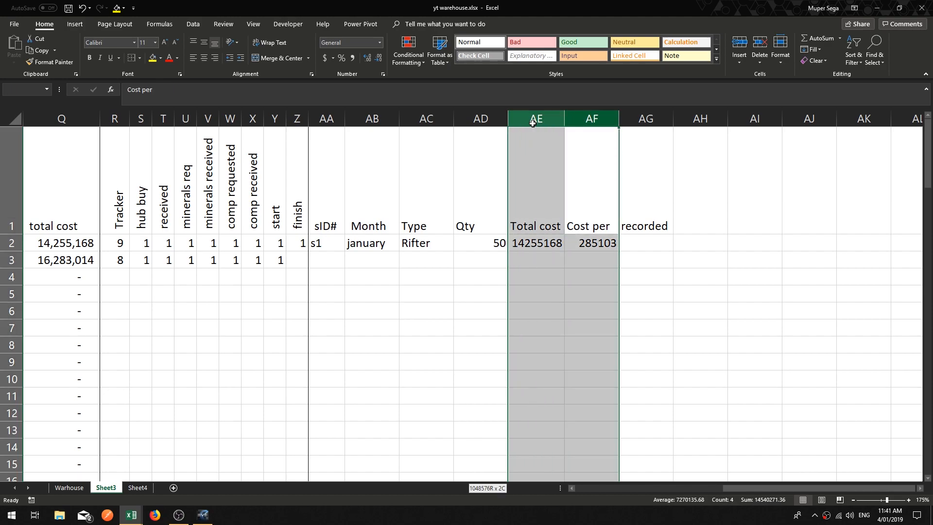
click(354, 57)
click(381, 59)
click(382, 60)
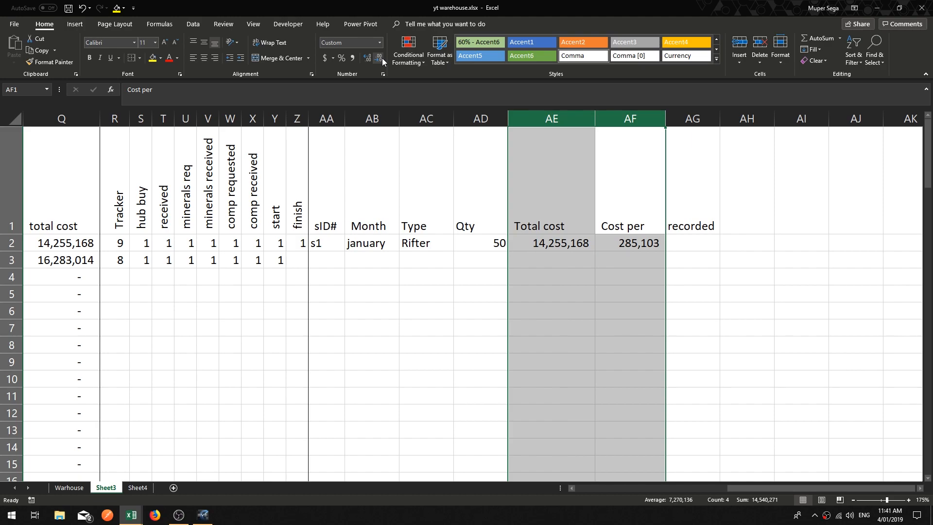
Step: Review the formulas in the Qty, Total cost and Cost per cells of rows 2 and 3
click(539, 293)
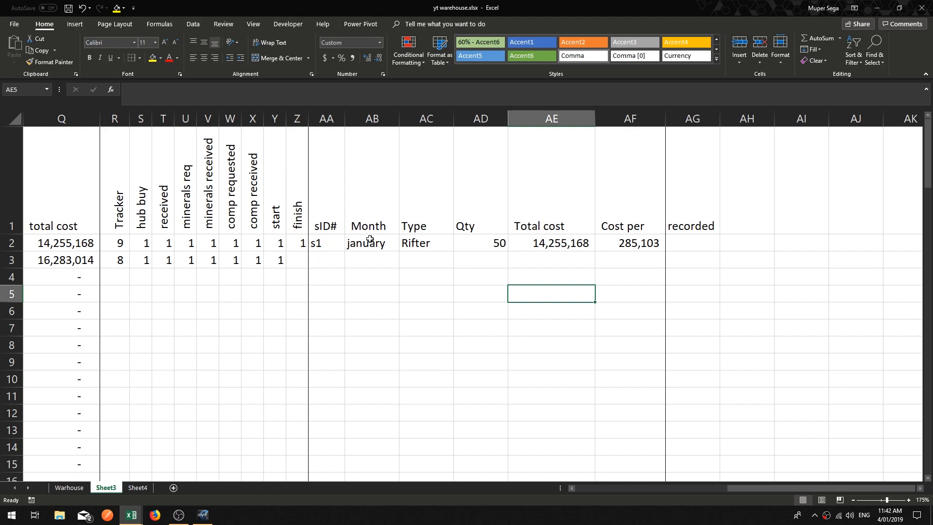
click(500, 243)
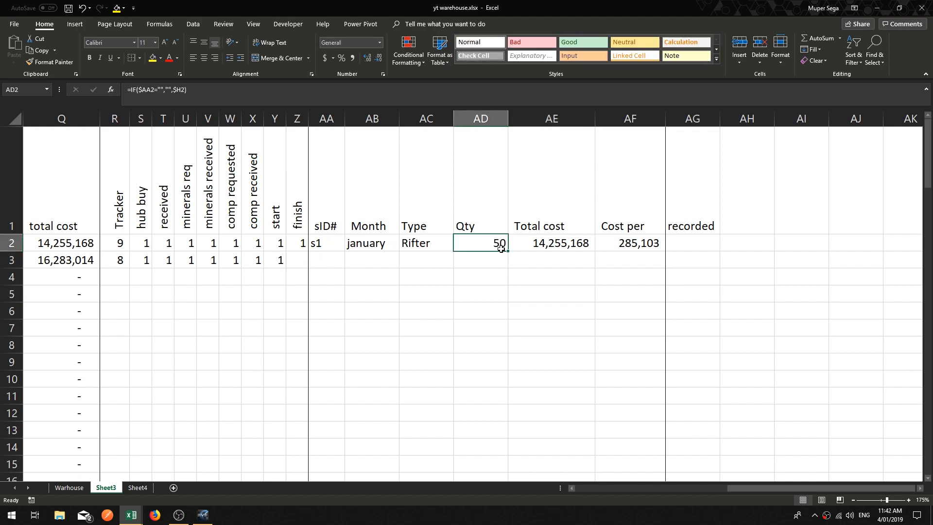
click(555, 246)
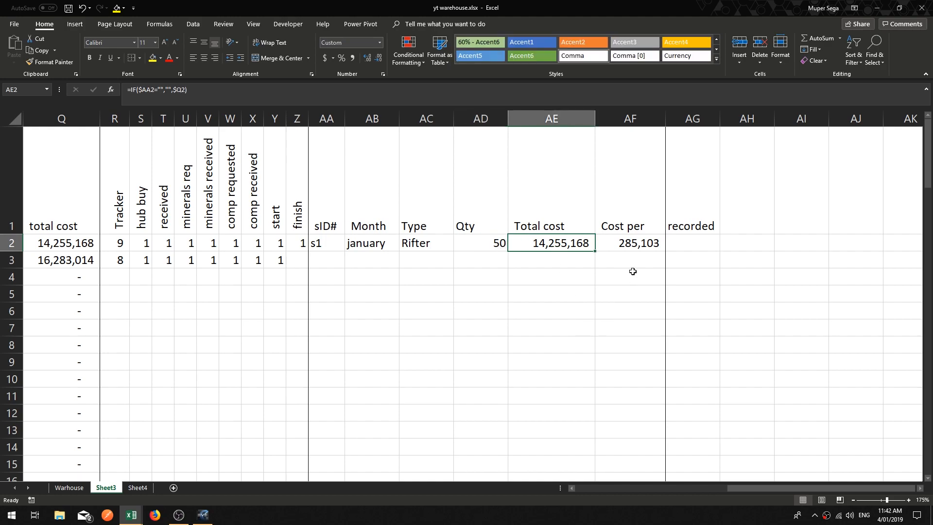
click(633, 248)
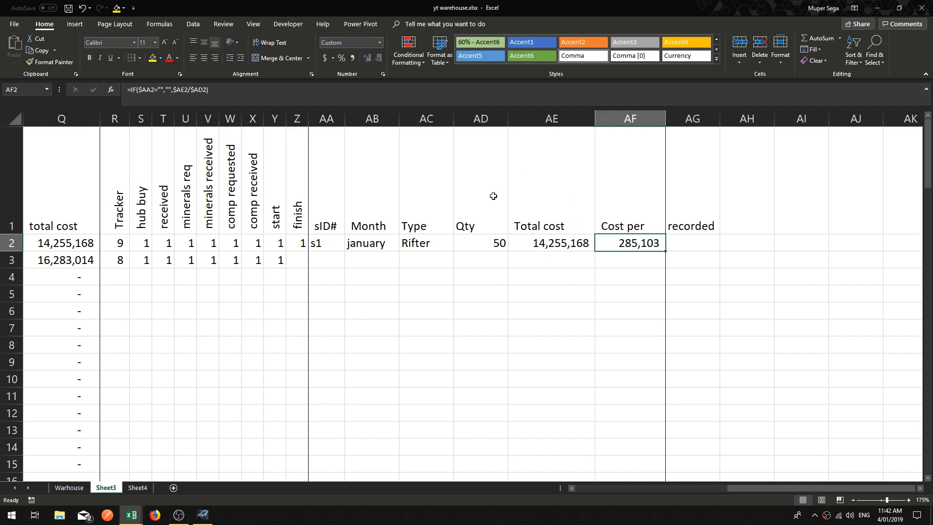
click(619, 261)
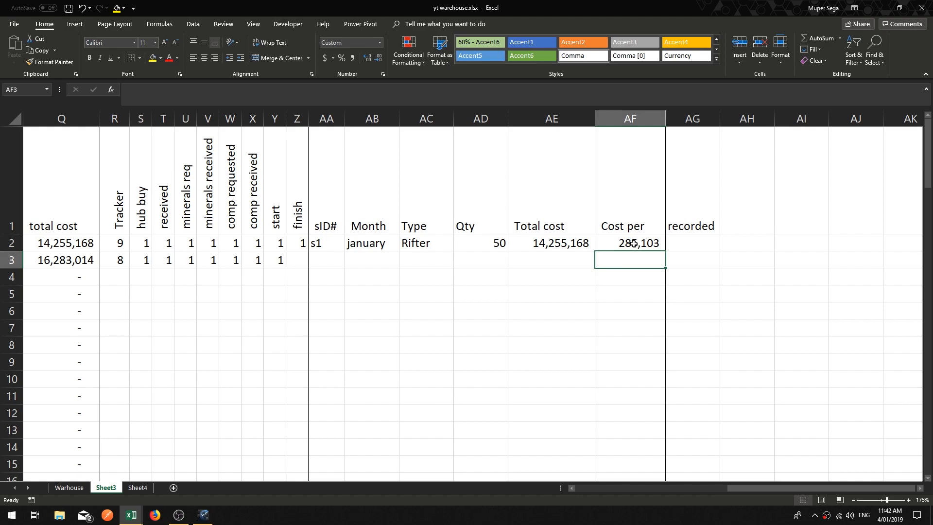
click(634, 242)
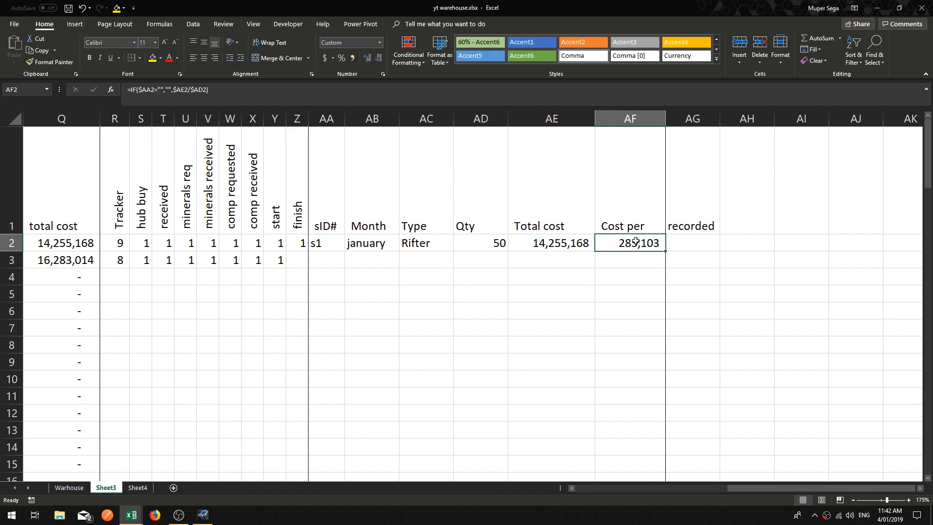
click(627, 262)
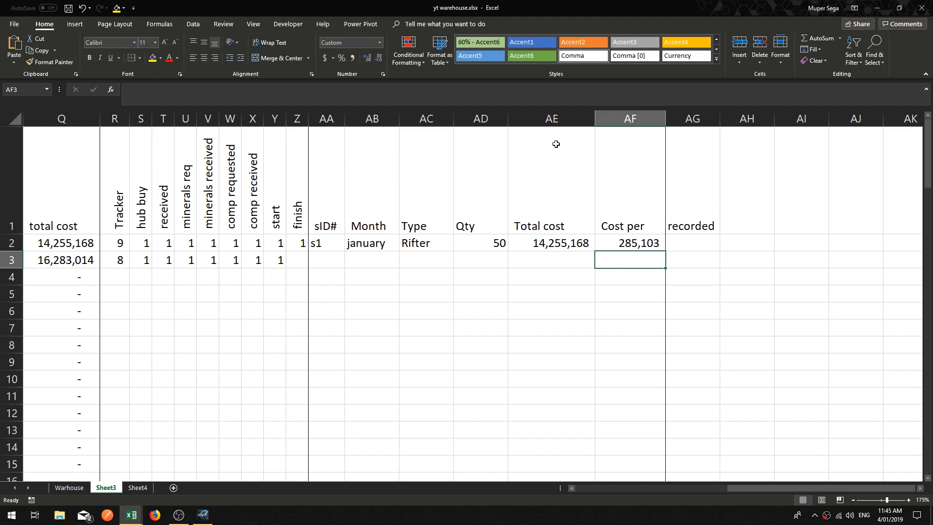
click(520, 259)
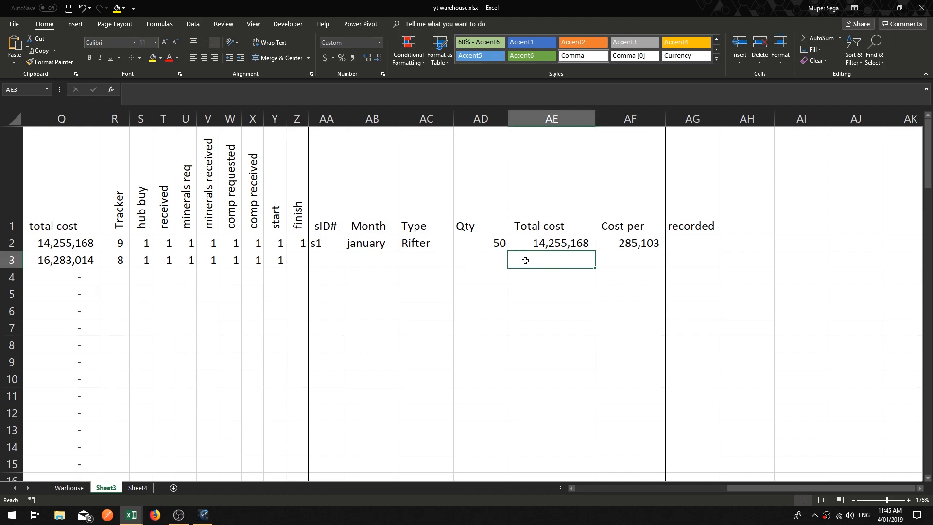
key(Right)
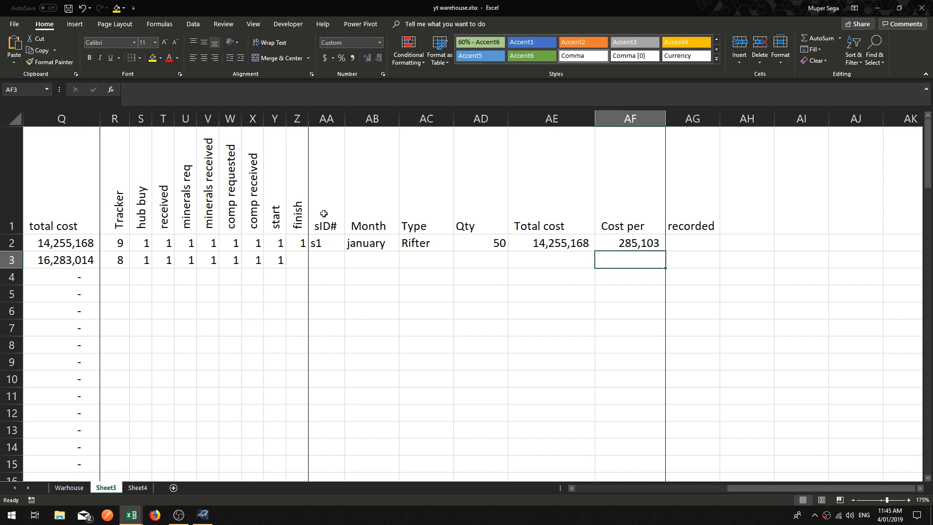
Step: Copy the record headers sID# through Cost per and paste them into A1 of Sheet4
click(323, 212)
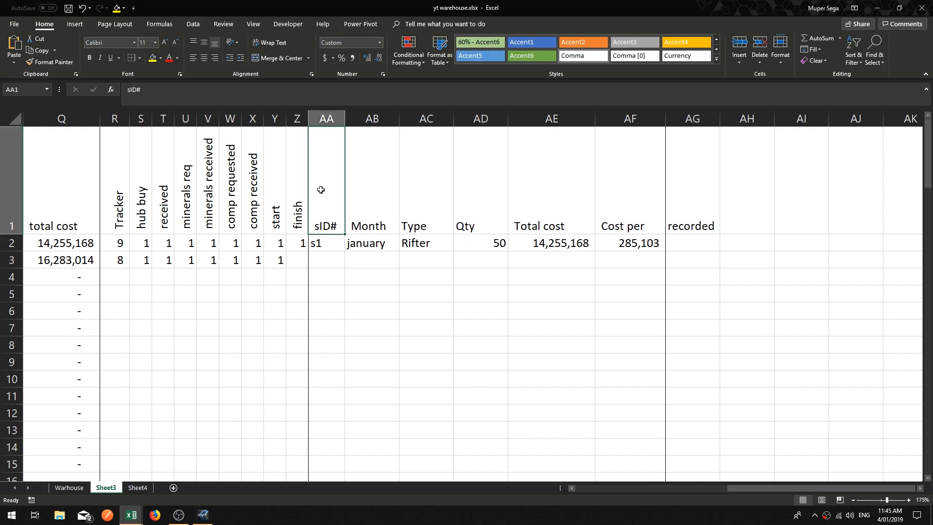
drag(321, 190, 627, 203)
key(super+c)
right_click(627, 203)
click(670, 223)
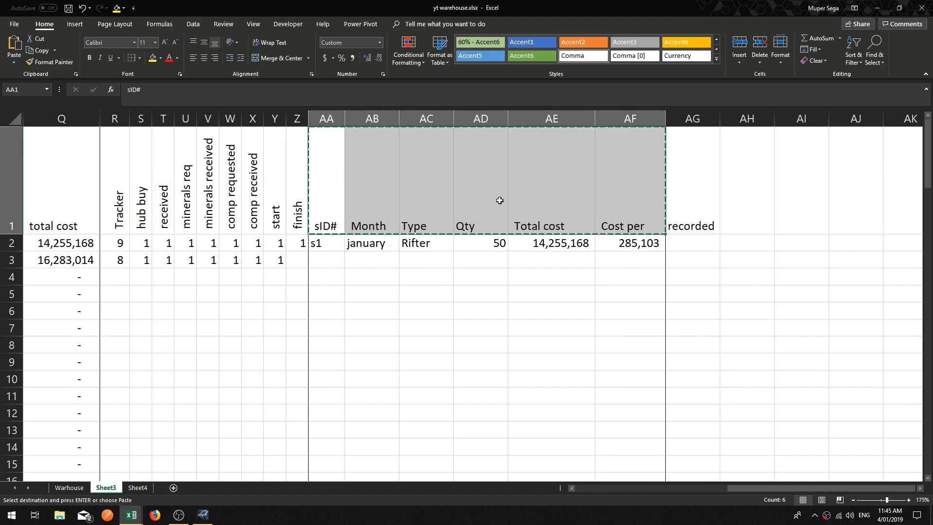
click(137, 488)
scroll(210, 302, up, 11)
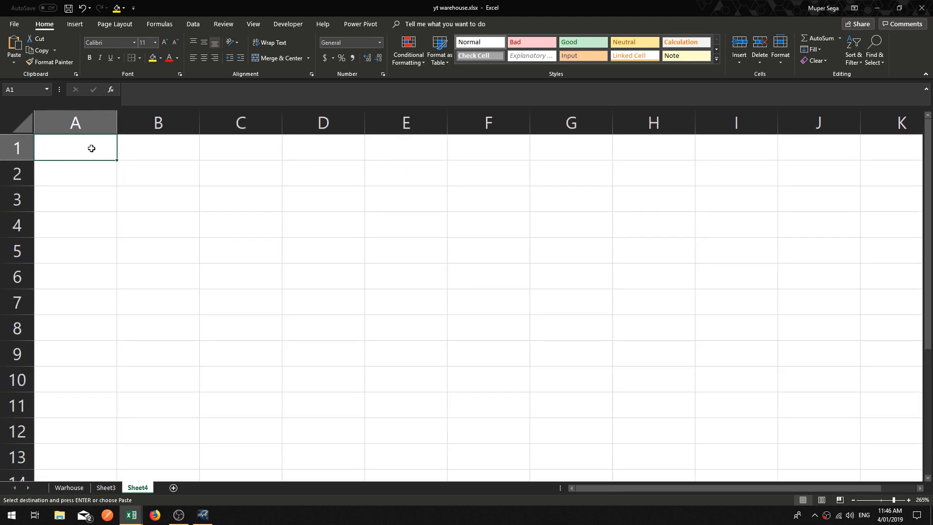
right_click(92, 146)
click(130, 191)
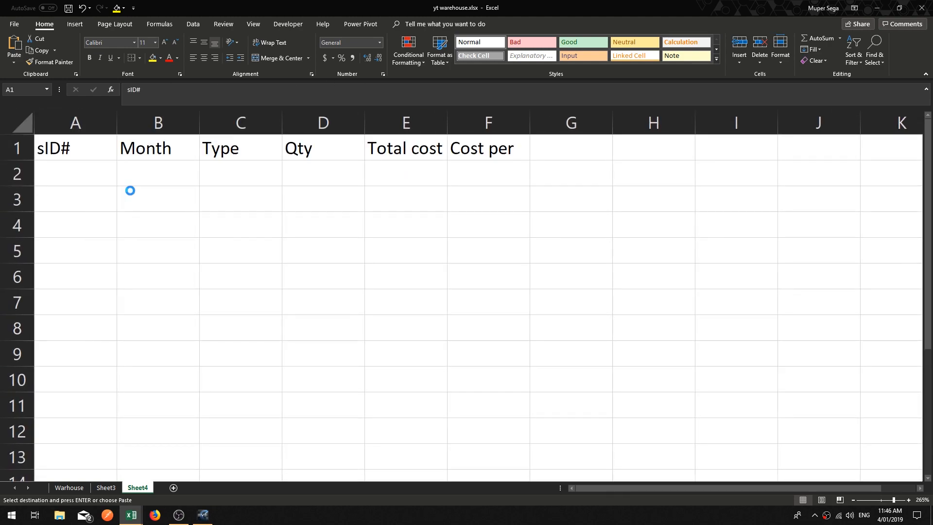
Step: Copy the row 2 record values from sID# through Cost per on Sheet3 and paste them as values into A2 of Sheet4
click(249, 243)
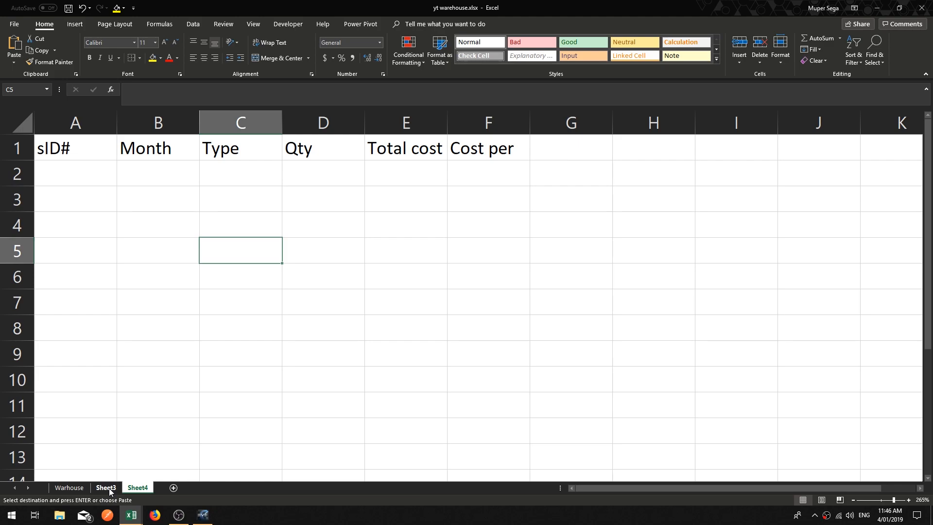
click(101, 488)
click(500, 340)
drag(322, 242, 631, 243)
right_click(631, 244)
click(676, 263)
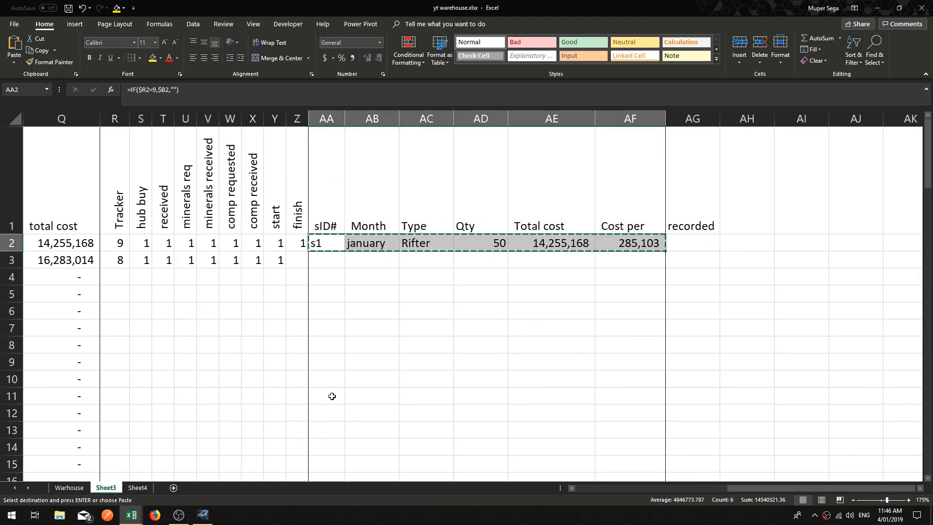
click(77, 490)
click(138, 488)
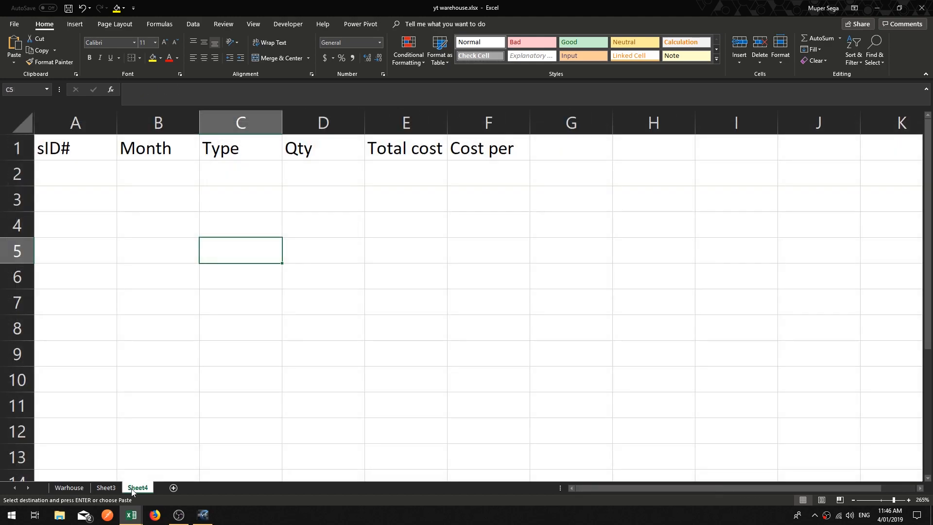
right_click(63, 181)
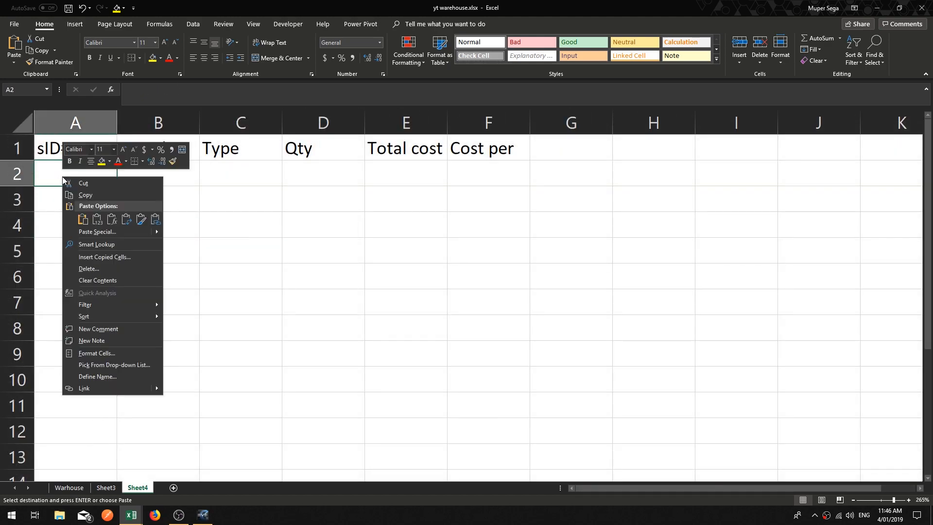
click(98, 219)
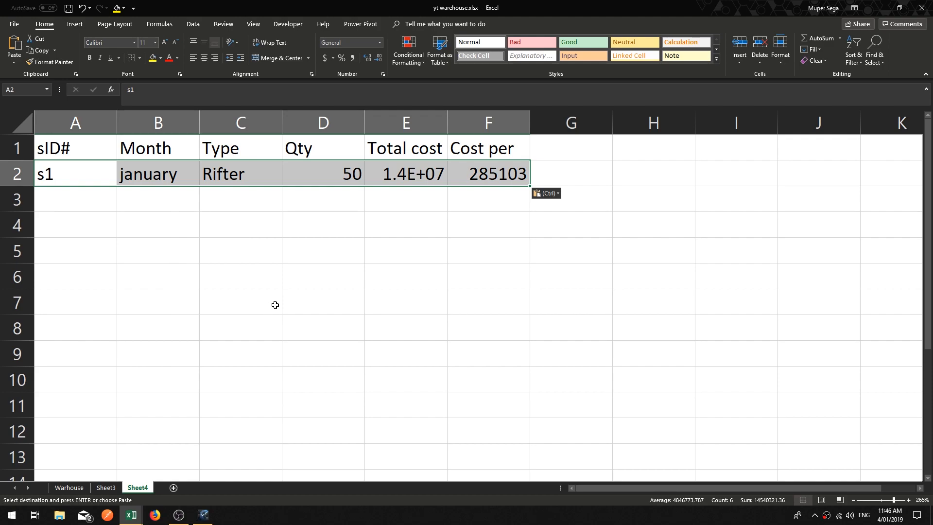
Step: On Sheet4, autofit the Total cost and Cost per columns and format them as comma style with no decimals
double_click(448, 130)
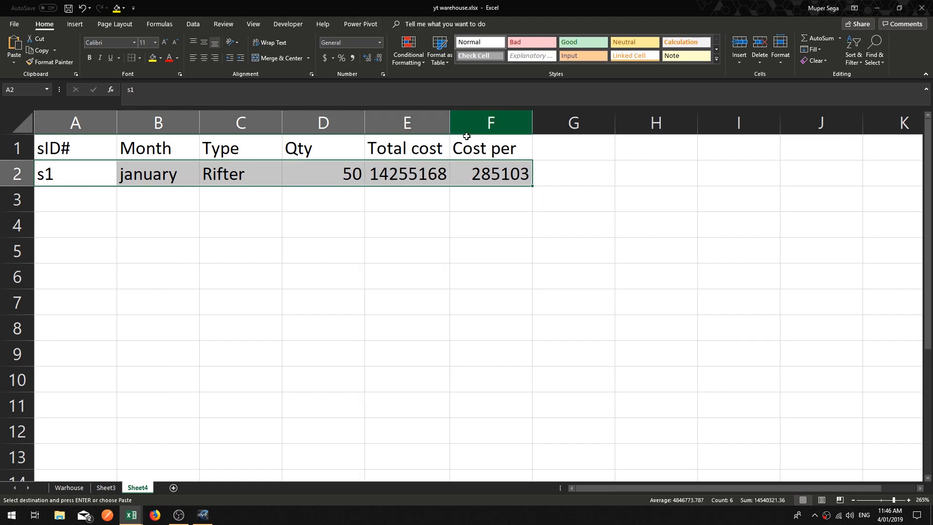
drag(449, 132, 415, 111)
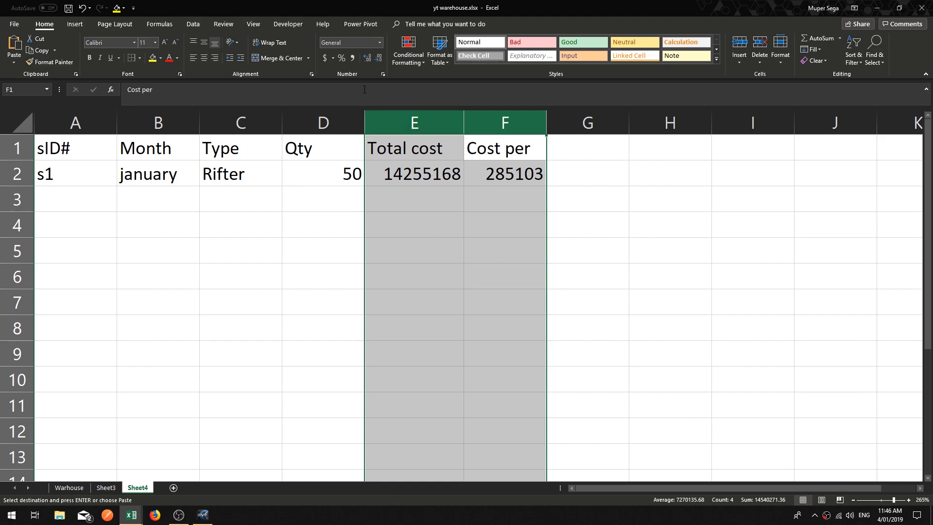
click(352, 58)
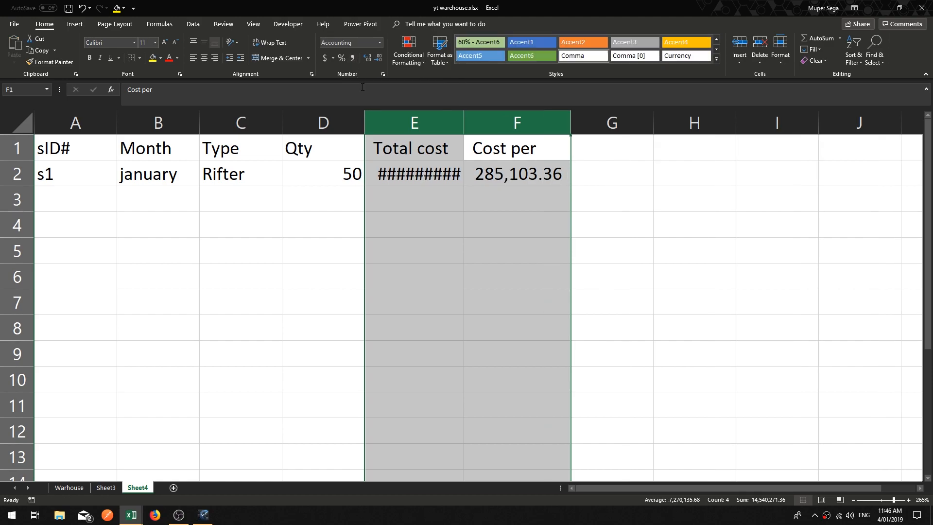
double_click(463, 119)
click(379, 58)
click(379, 58)
click(452, 250)
click(442, 206)
Step: Add a bottom border under the header row A1 to F1 on Sheet4
drag(101, 151, 508, 154)
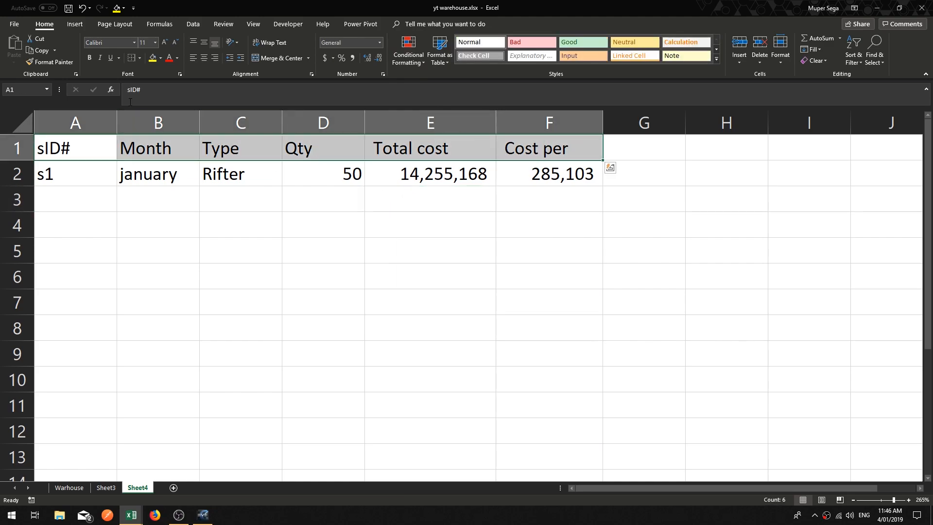
click(139, 58)
click(159, 99)
click(304, 273)
click(277, 242)
scroll(268, 231, down, 4)
scroll(275, 237, up, 4)
ctrl+scroll(357, 237, down, 4)
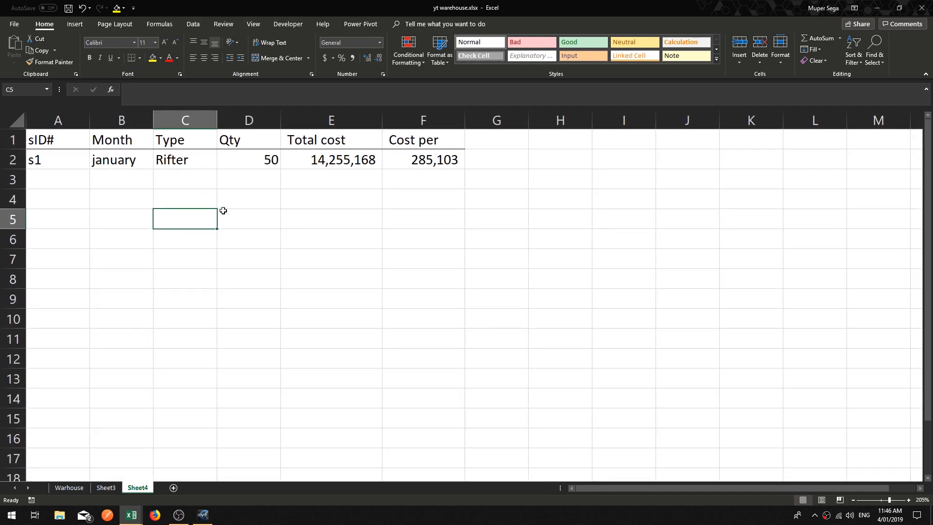
click(203, 200)
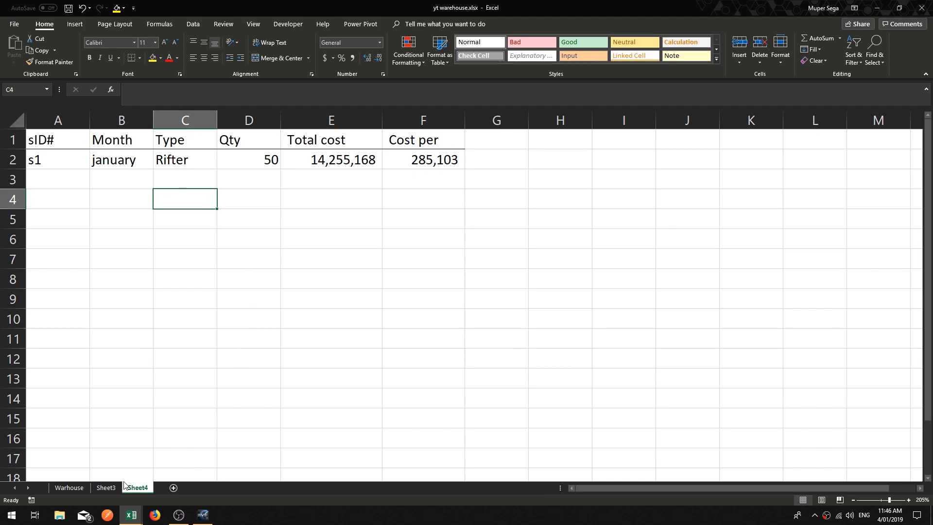
Step: Rename Sheet3 as ShipManufacture
click(106, 488)
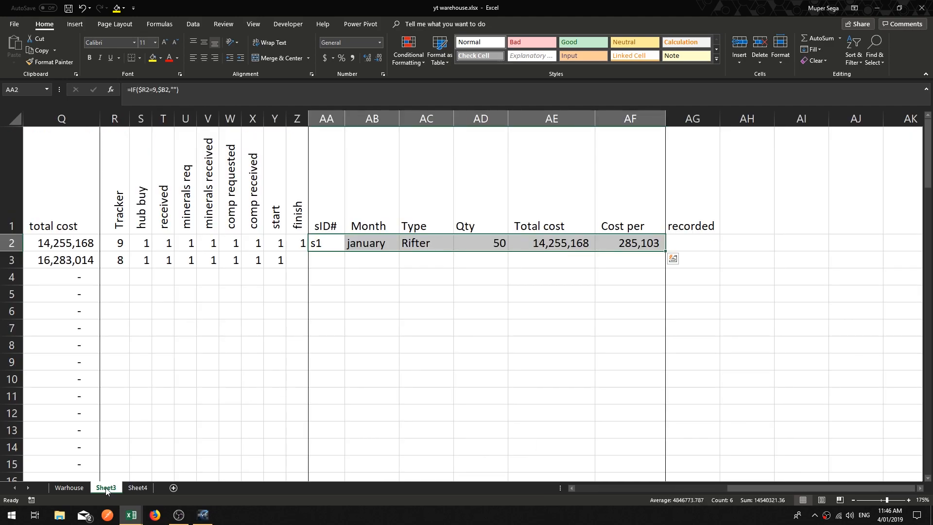
double_click(106, 488)
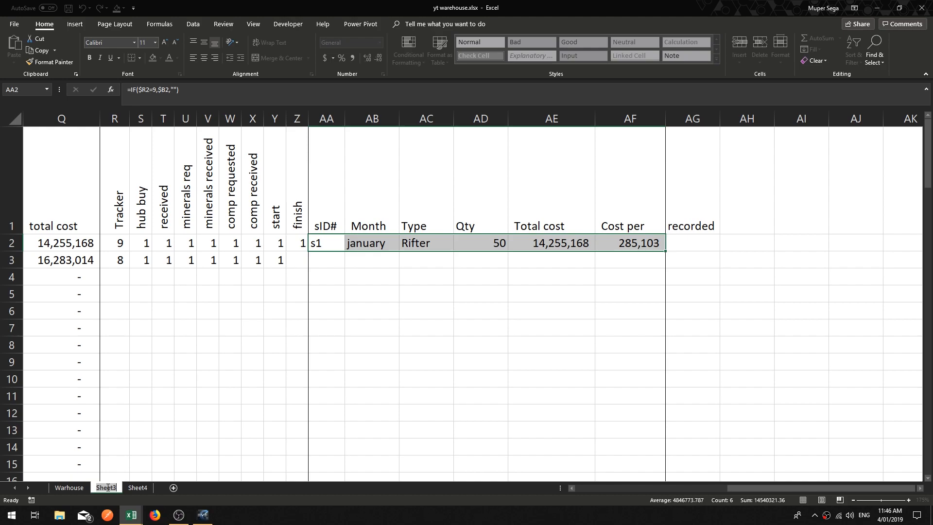
text(Ship)
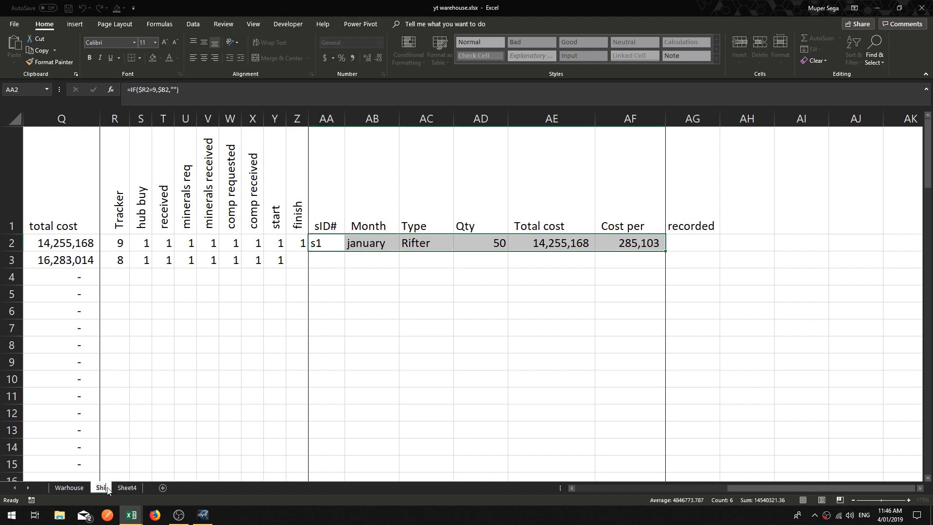
text(Manufacture)
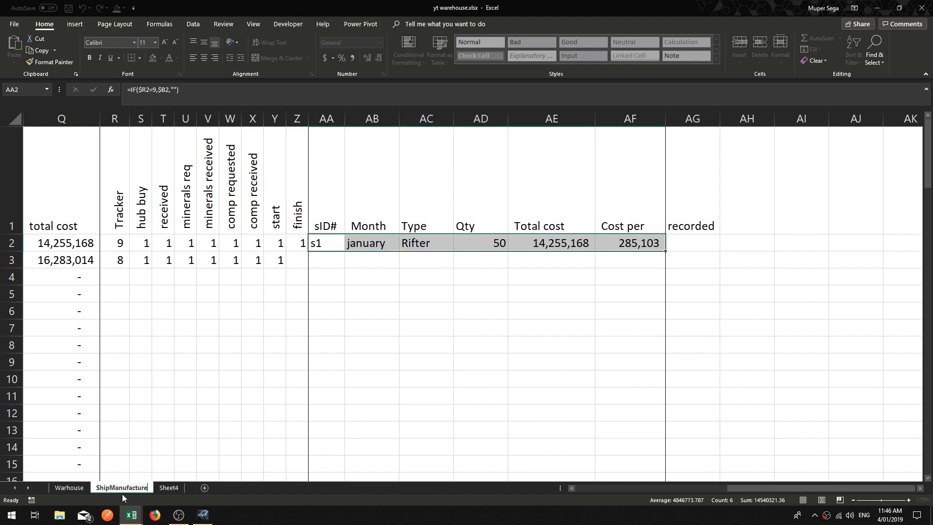
Step: Rename Sheet4 as sID# LOG
click(171, 487)
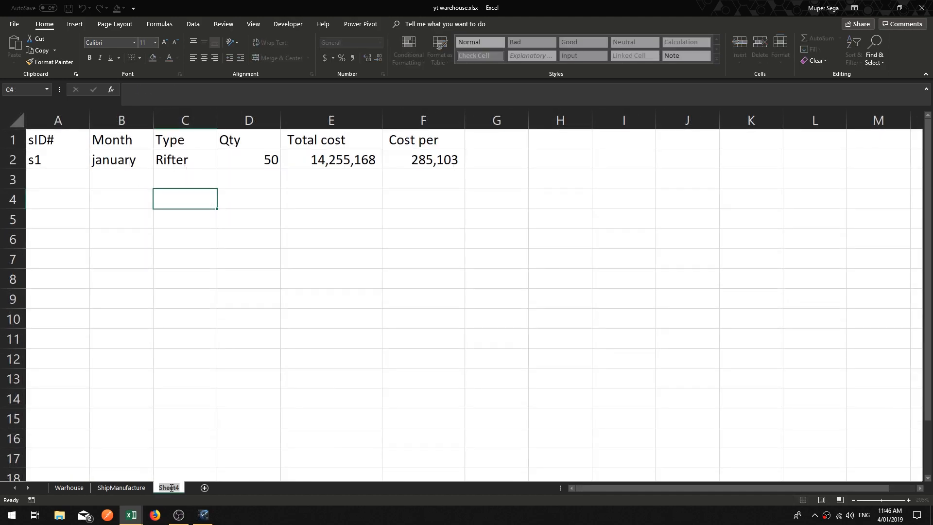
text(S)
text(ID# LOG)
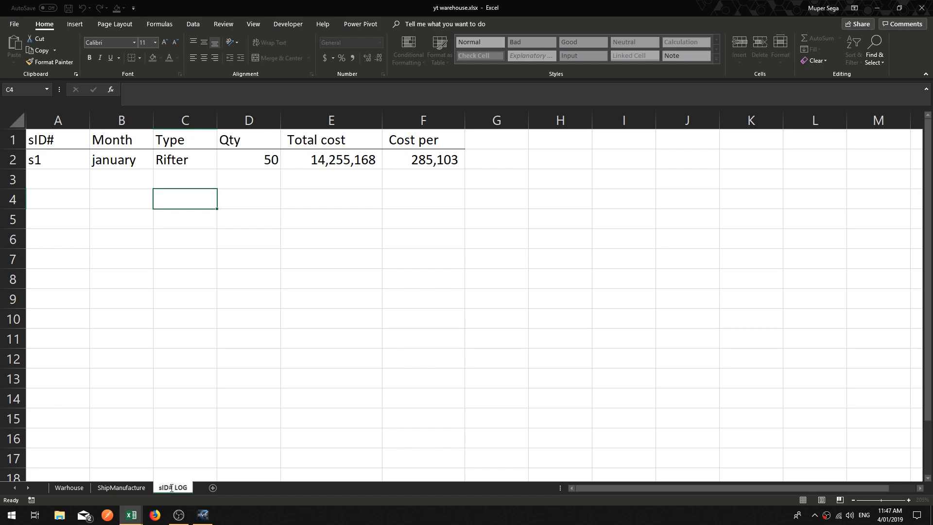
key(Return)
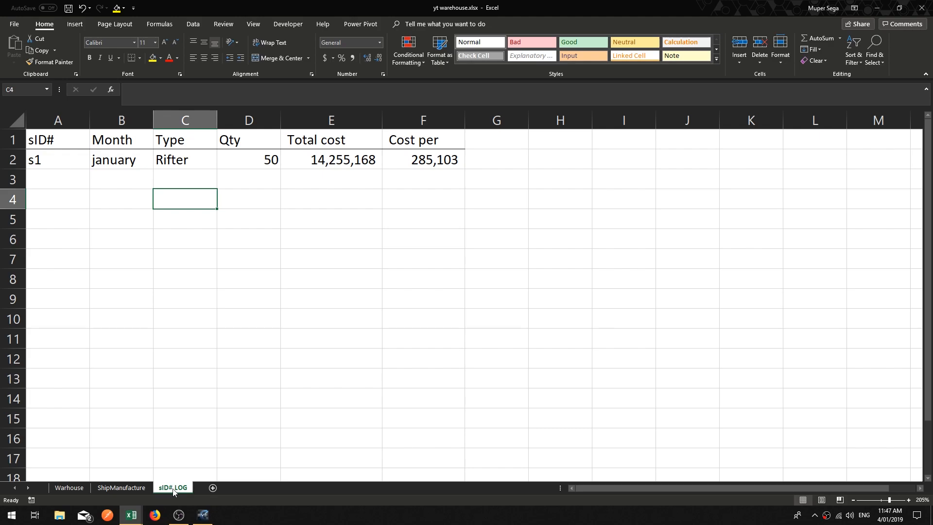
Step: Enter 1 in the recorded cell of row 2 on ShipManufacture
key(ctrl+Page_Up)
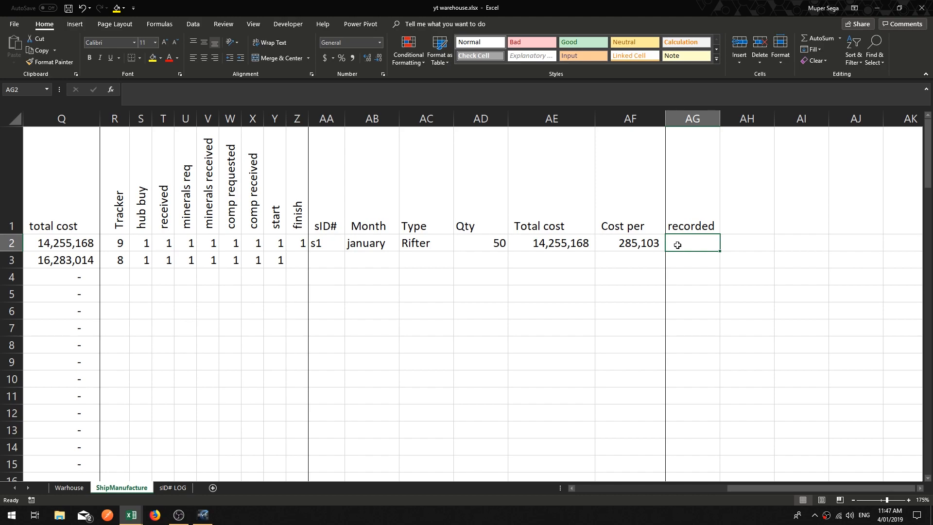
text(1)
key(Return)
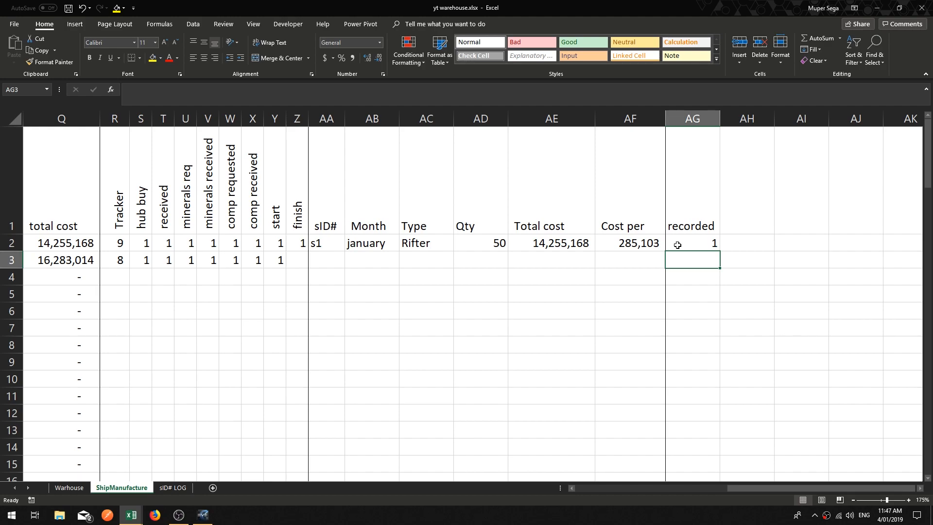
Step: Enter =COUNTIF('sID# LOG'!A:A,ShipManufacture!AA2) in the recorded cell AG2 to check whether the sID is already logged
click(173, 488)
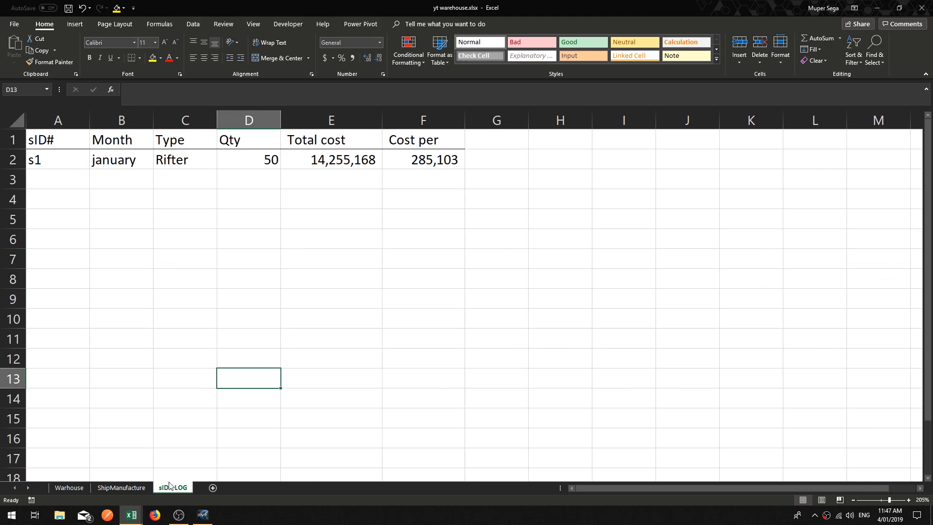
click(118, 491)
click(472, 361)
click(693, 243)
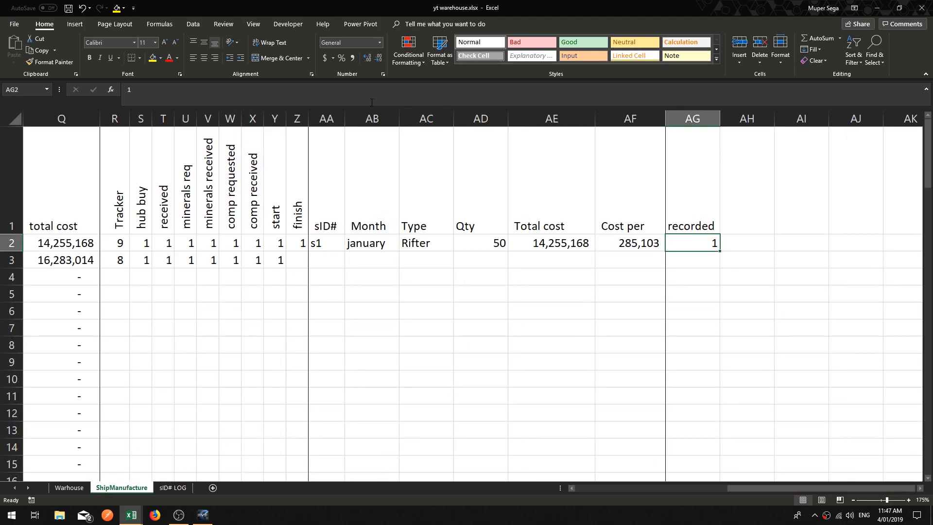
click(276, 93)
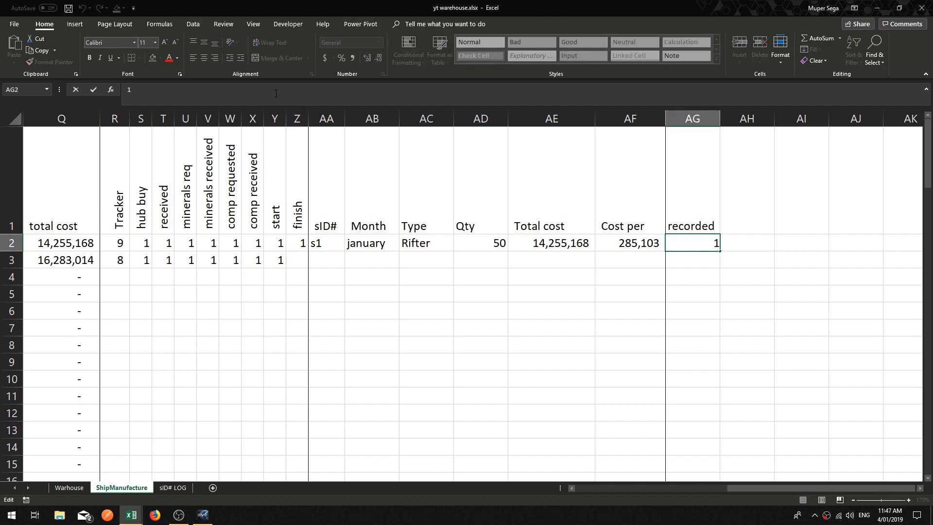
key(BackSpace)
text(=)
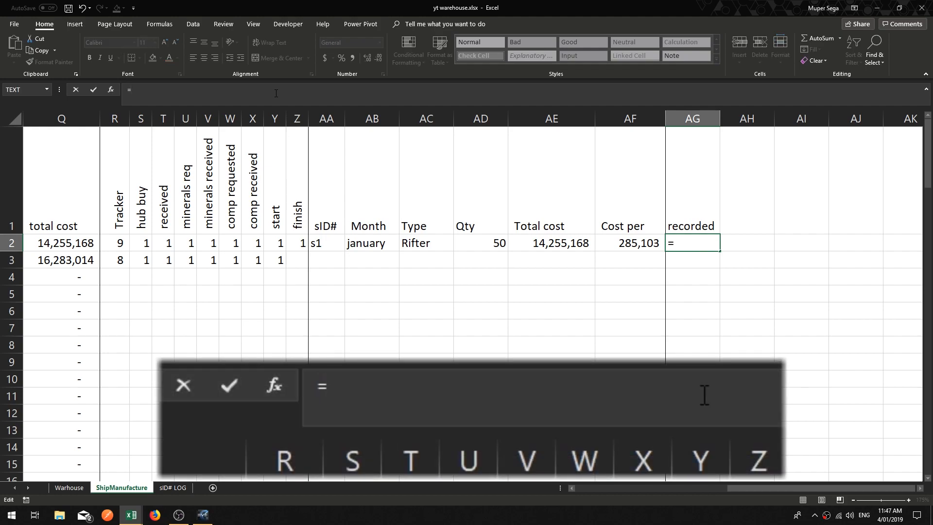
text(coun)
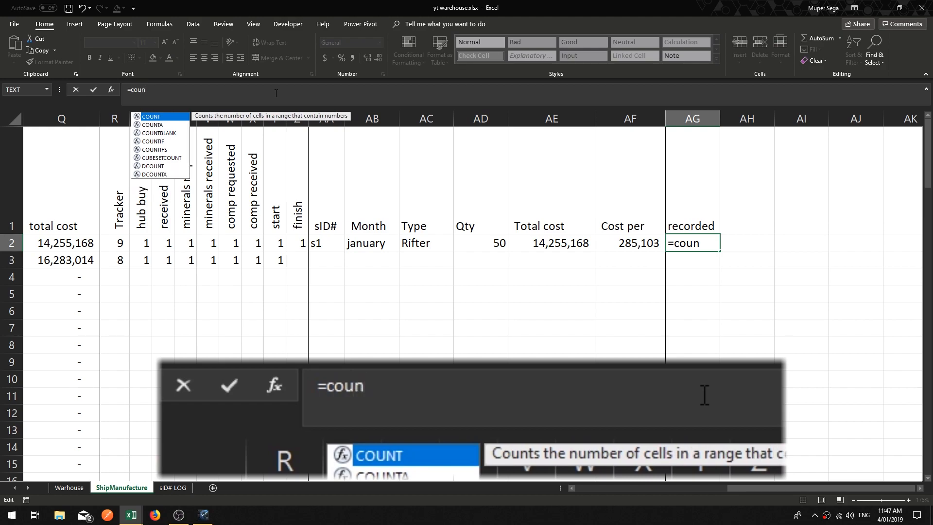
text(tif)
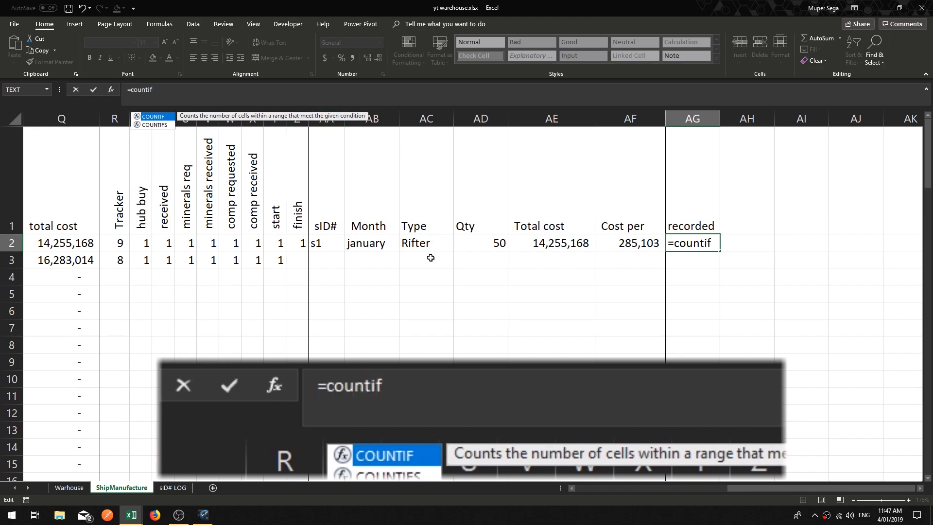
key(Tab)
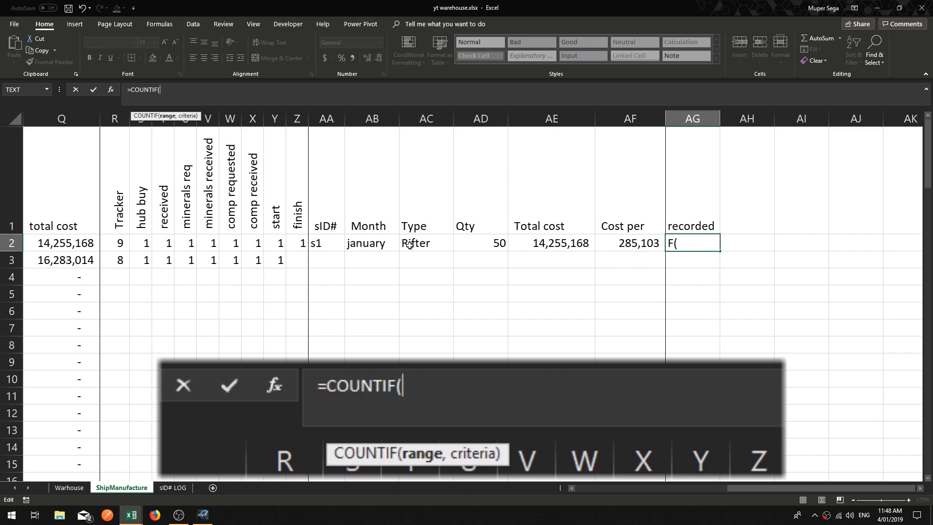
click(172, 488)
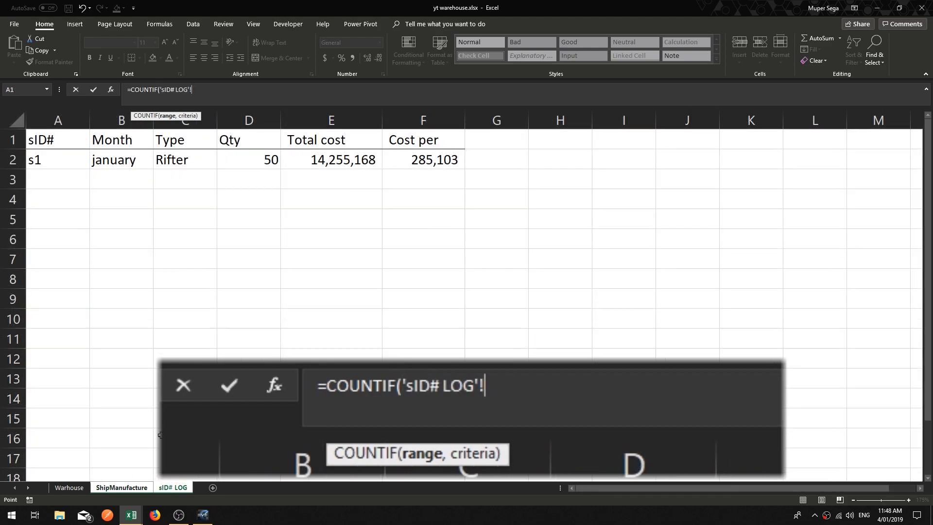
click(60, 119)
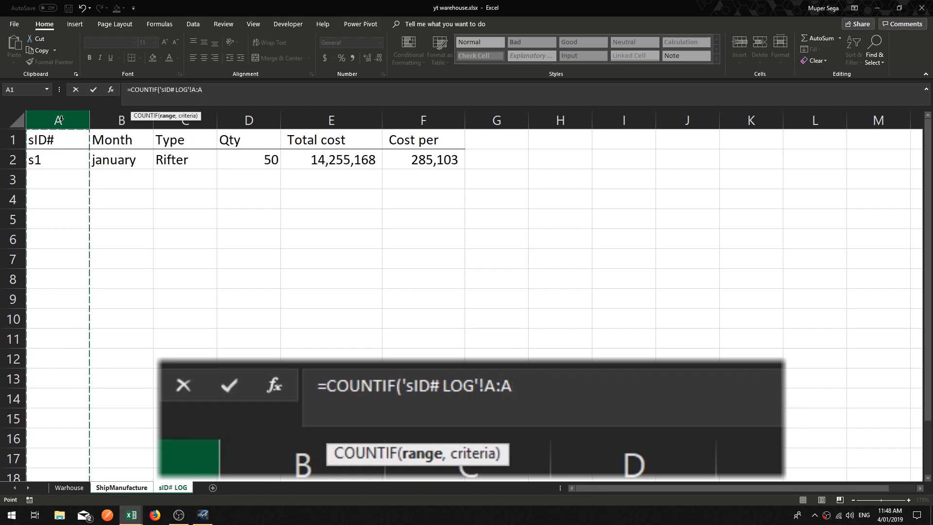
text(,)
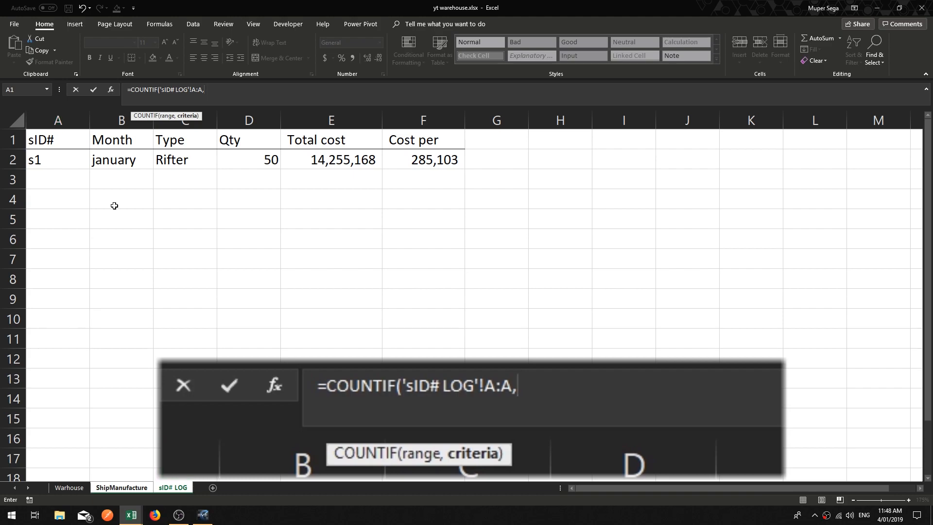
click(121, 488)
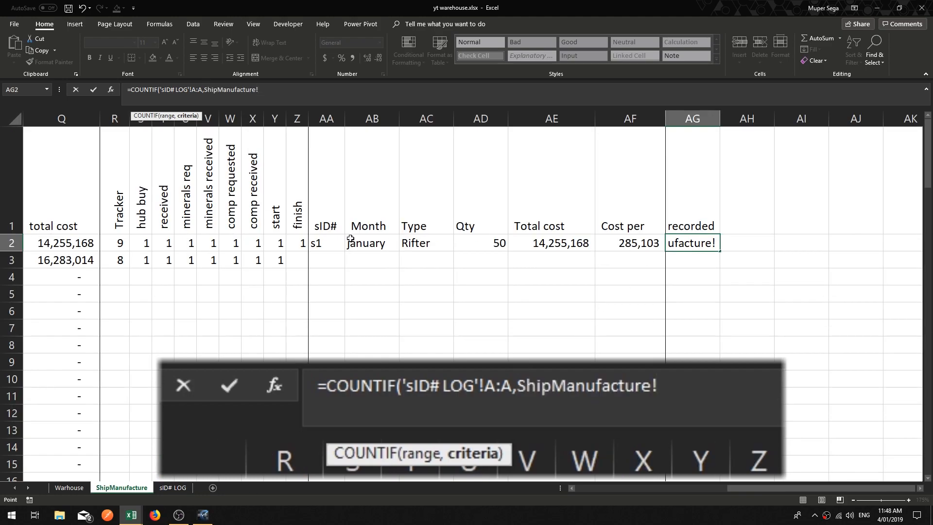
click(329, 242)
text())
key(Return)
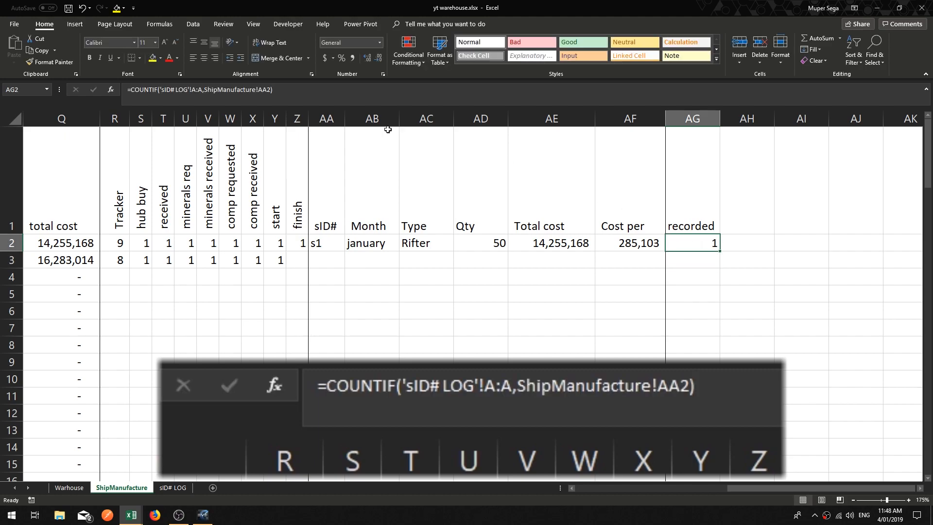
Step: Inspect the recorded formula's references and the sID# column on the sID# LOG sheet
key(F2)
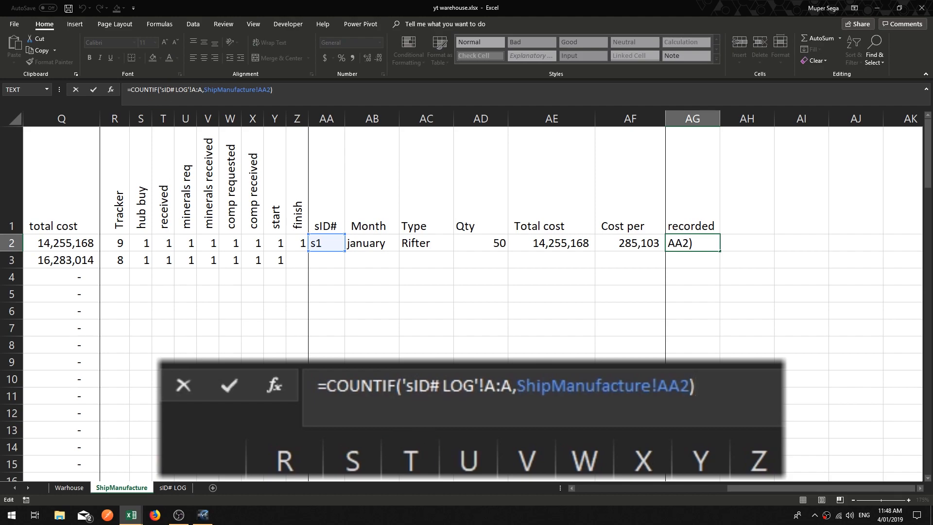
key(Escape)
click(173, 489)
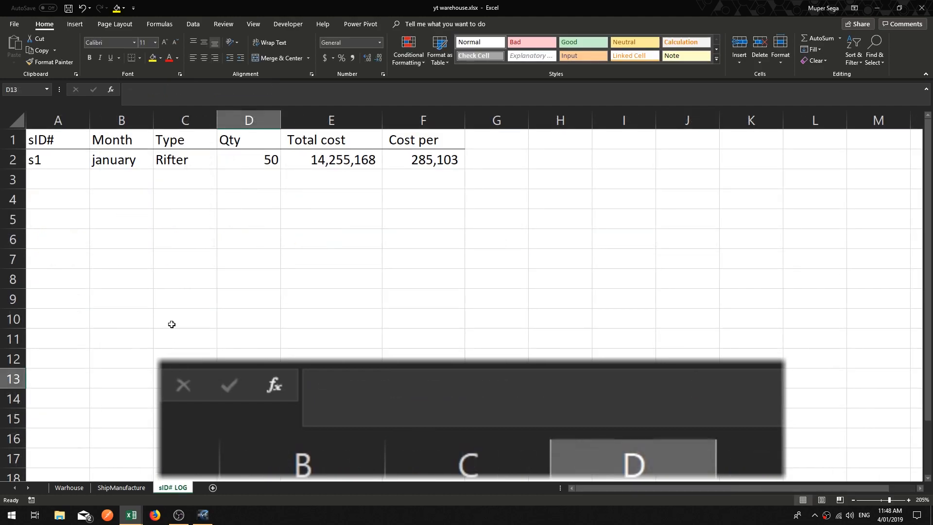
click(73, 122)
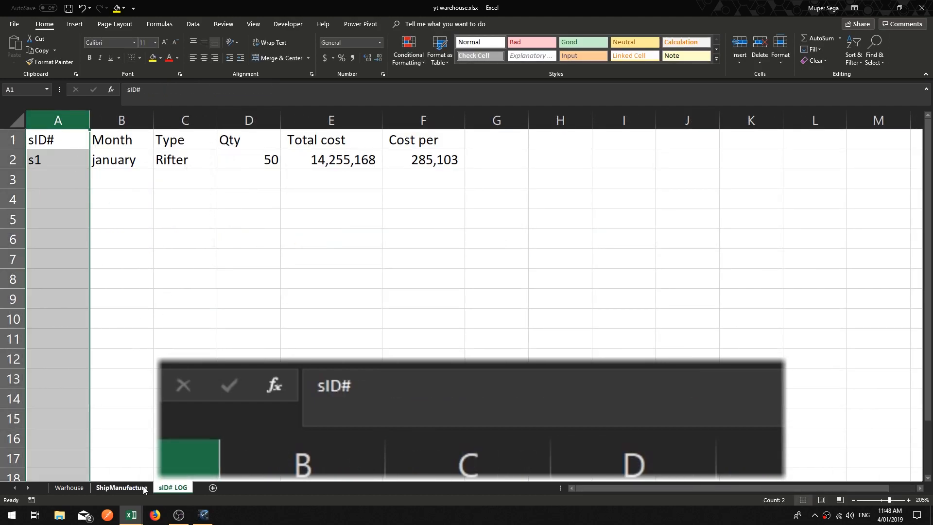
Step: Add three more s1 entries below the first sID# LOG record and check the recorded count on ShipManufacture
click(146, 487)
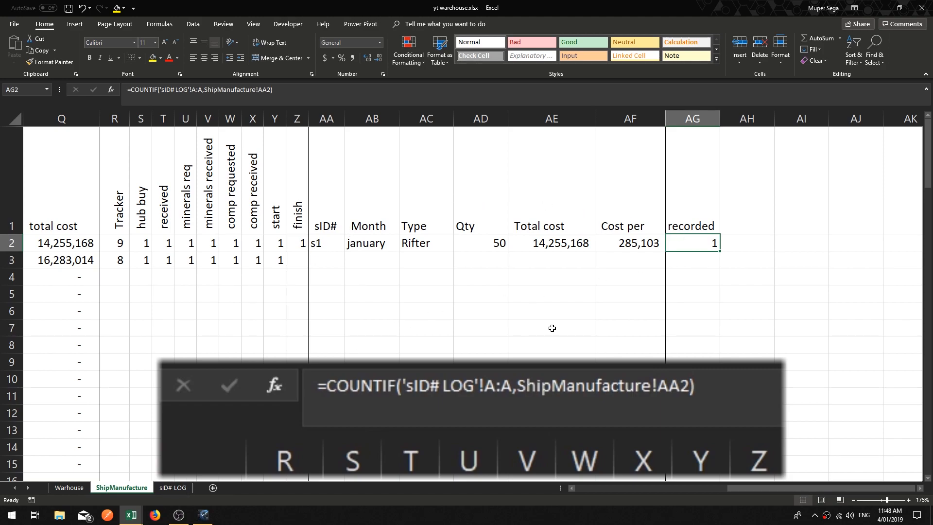
key(Down)
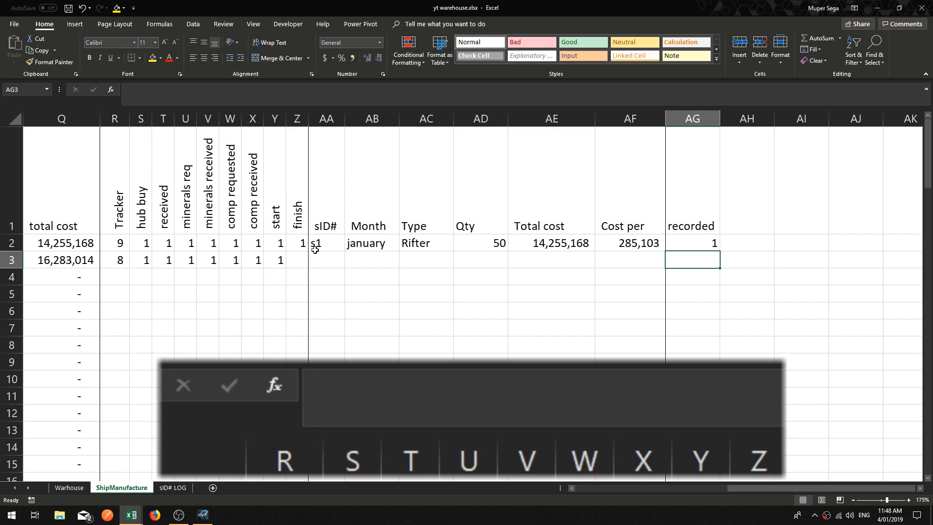
click(176, 488)
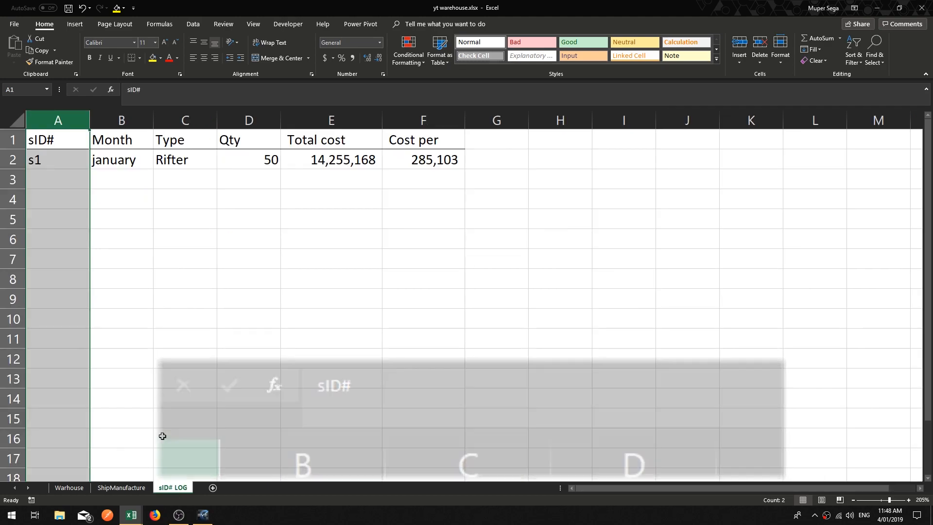
click(56, 179)
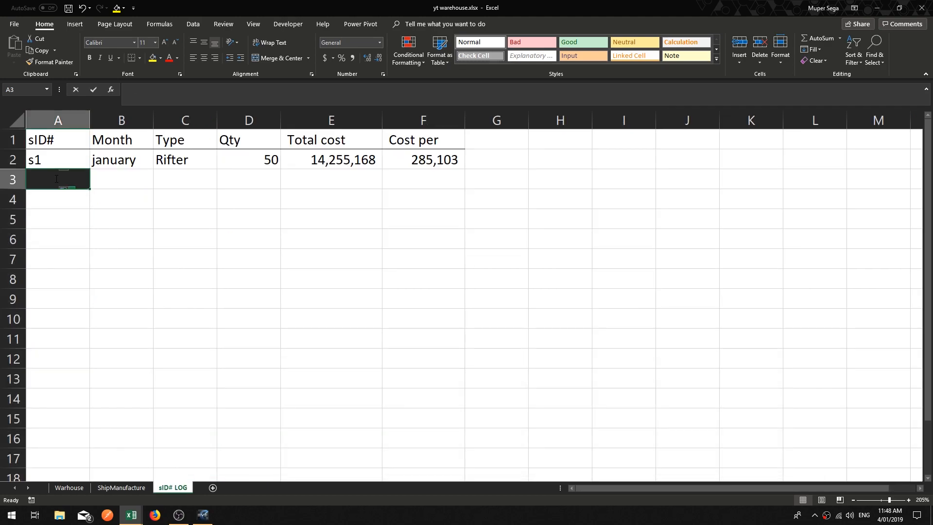
text(s1)
key(Return)
text(s1)
key(Return)
text(s1)
key(Return)
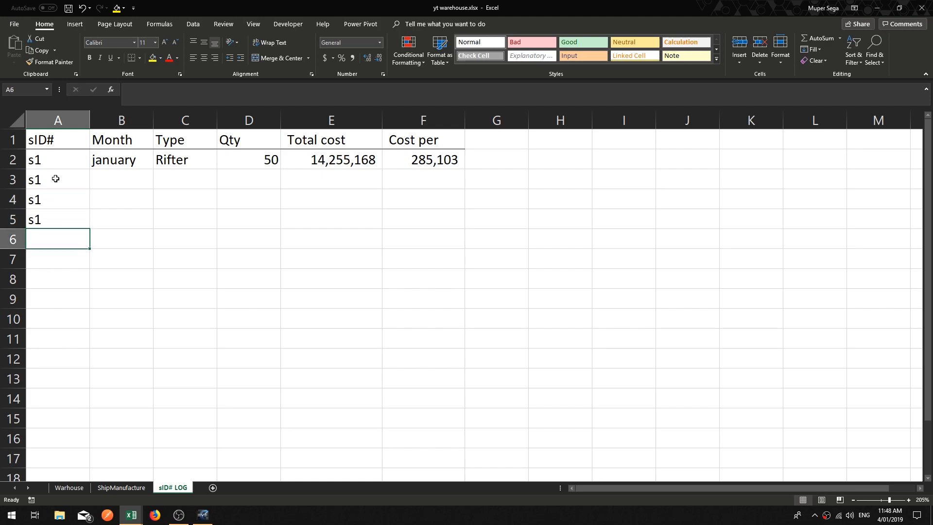
click(121, 488)
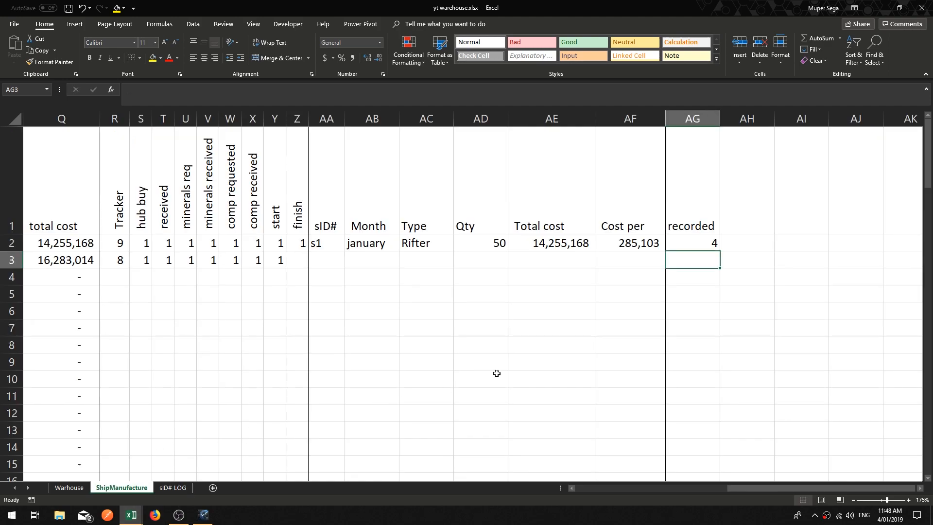
click(700, 242)
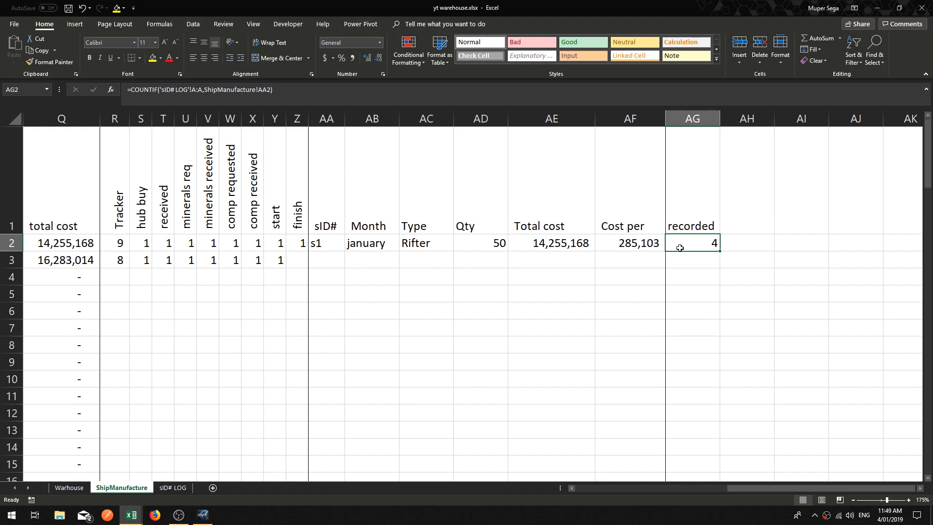
Step: Delete the extra s1 entries from the sID# LOG, then enter and remove s2 in cell A3
click(174, 487)
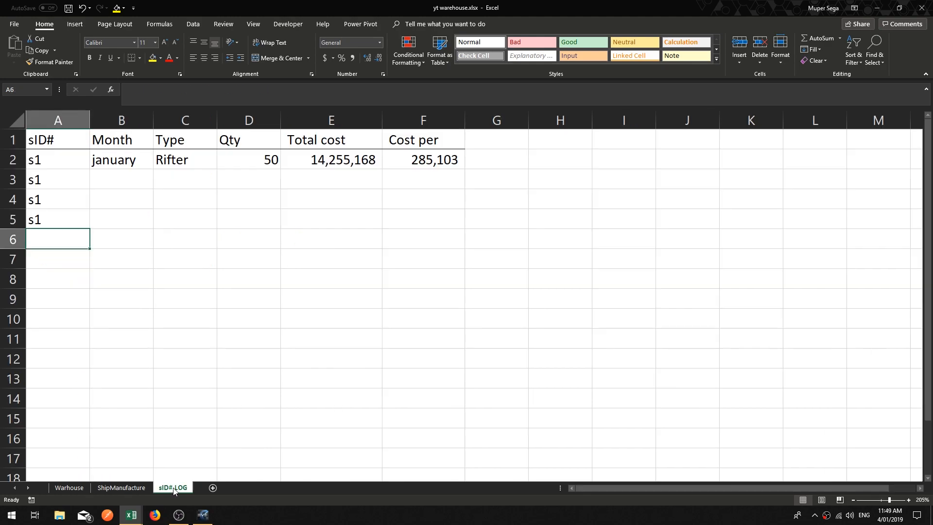
drag(61, 218, 43, 181)
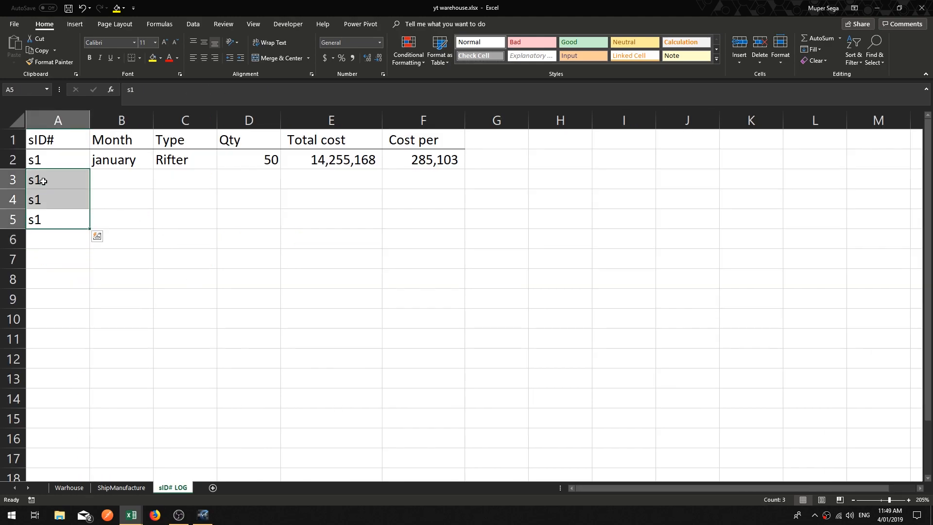
key(Delete)
click(54, 183)
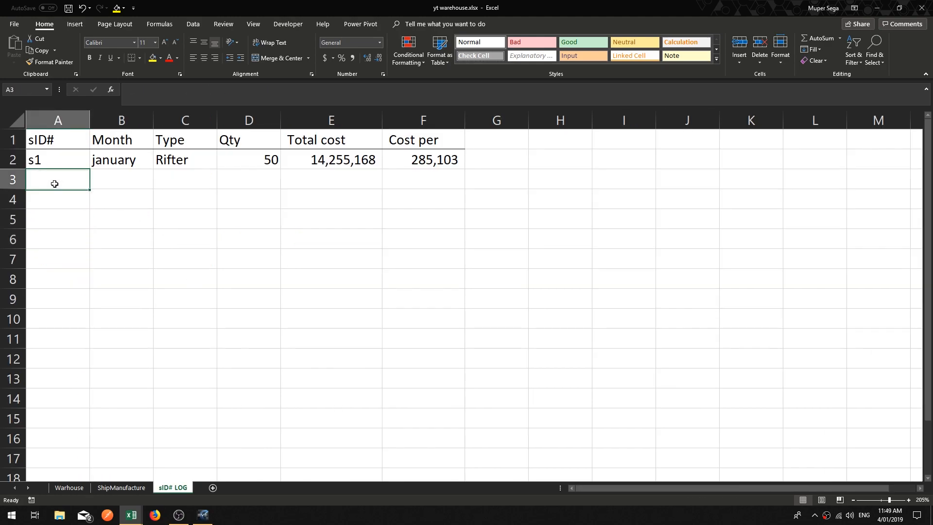
text(s2)
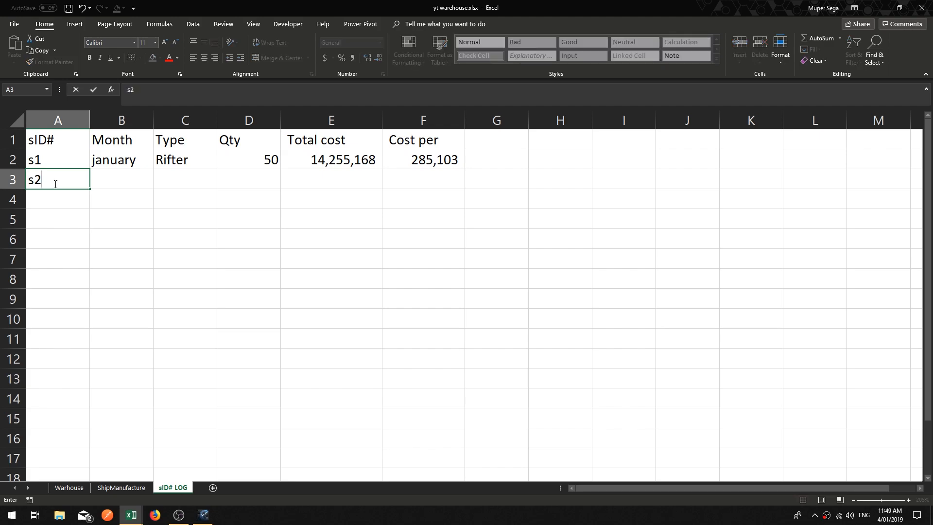
key(Tab)
click(55, 184)
key(Delete)
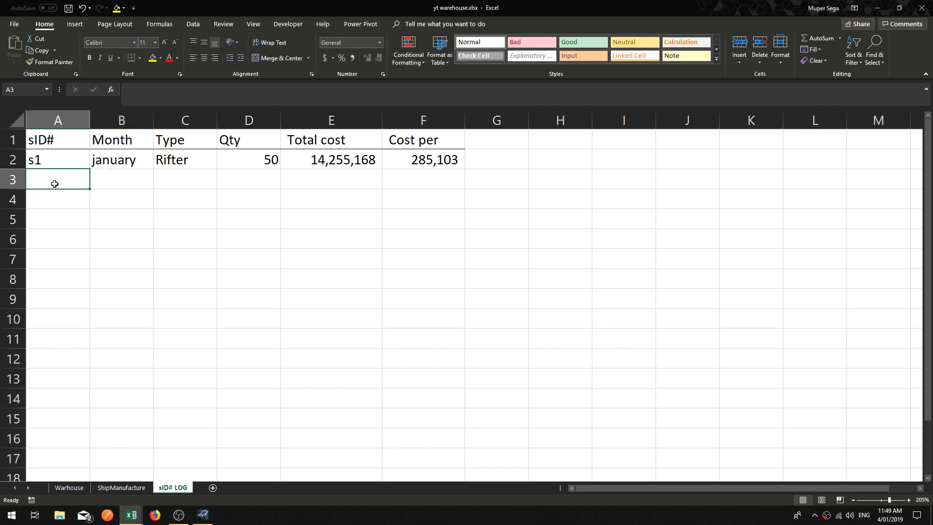
Step: Clear the finish value for the first job in row 2 on ShipManufacture
click(147, 488)
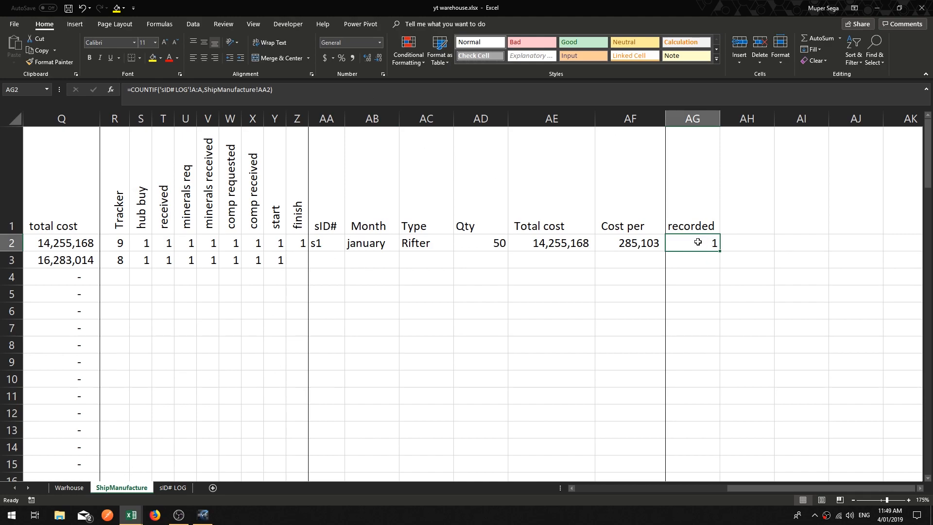
click(318, 245)
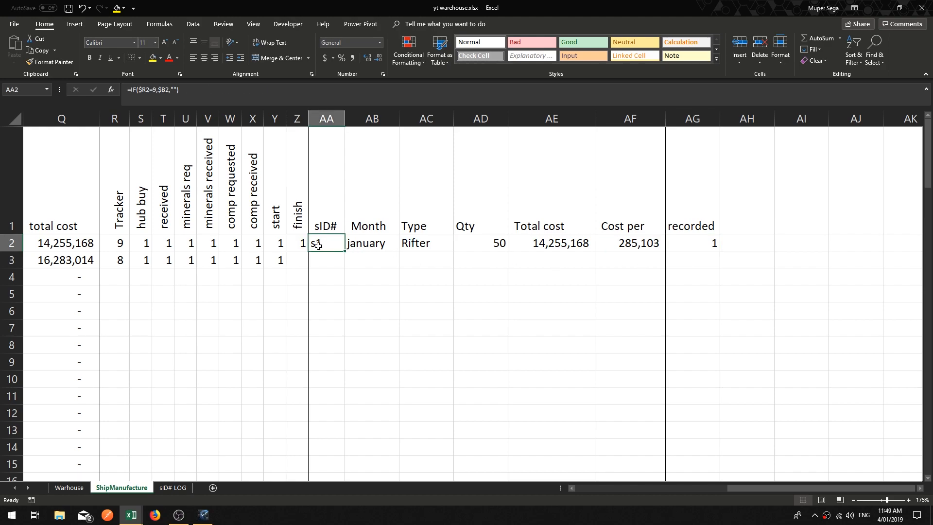
click(632, 244)
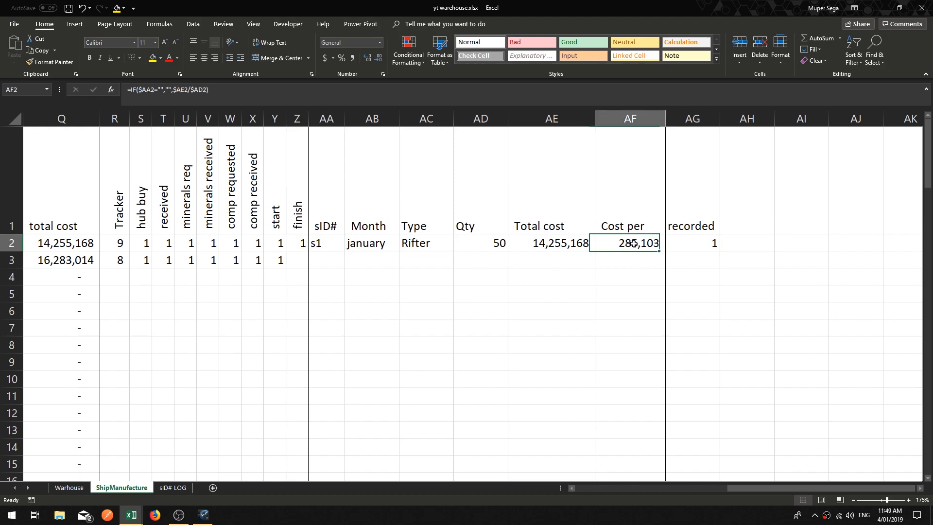
click(300, 243)
key(Delete)
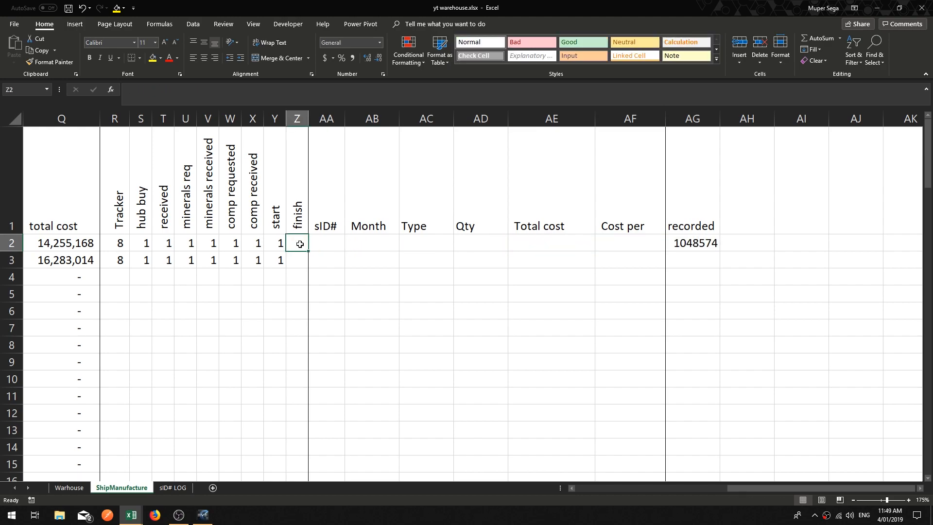
Step: Change the recorded formula in AG2 to =IF($AA2="","",COUNTIF('sID# LOG'!A:A,ShipManufacture!AA2))
click(681, 245)
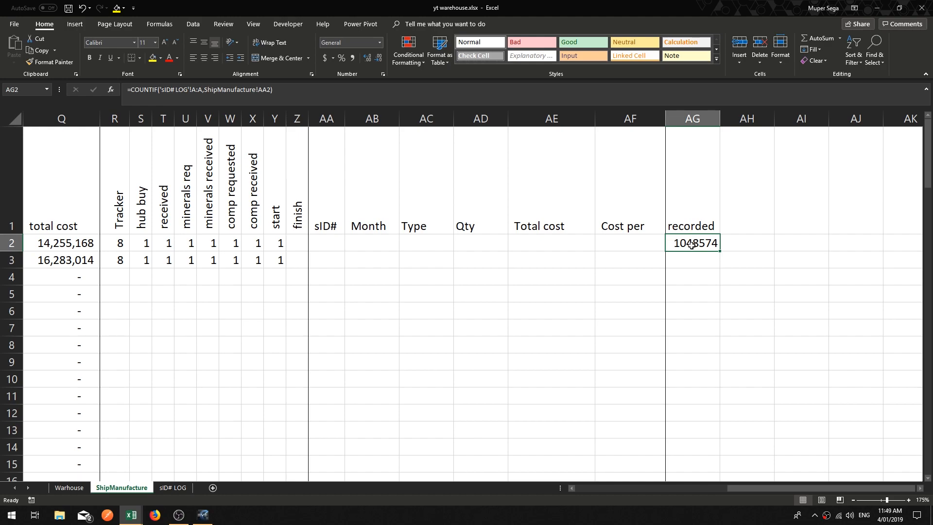
click(327, 243)
click(297, 242)
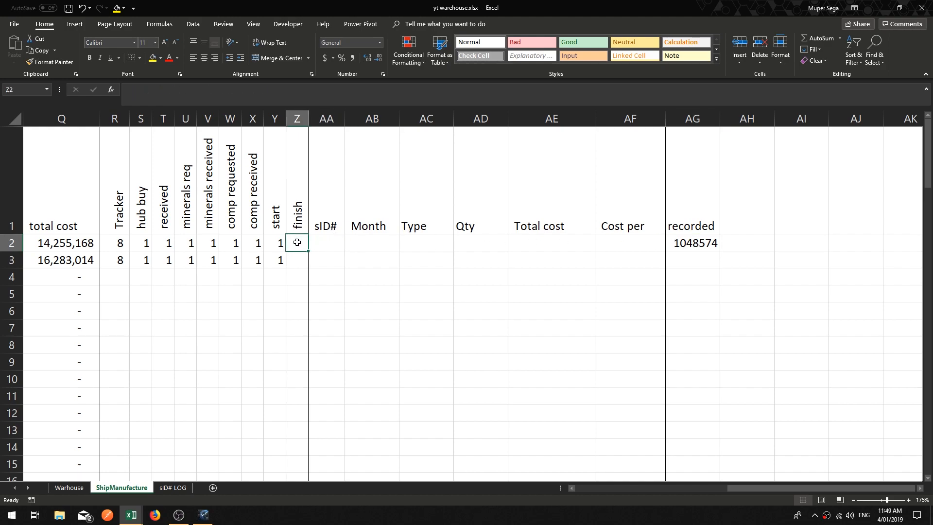
click(698, 241)
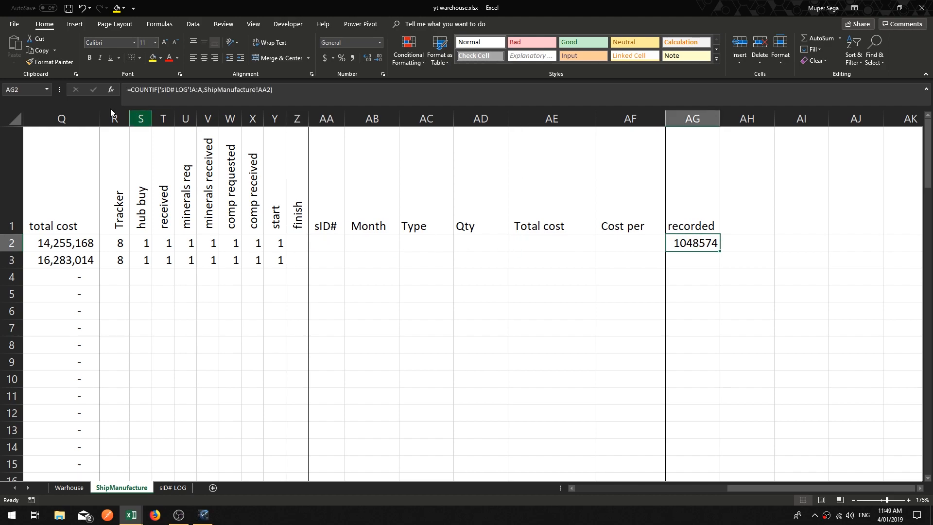
click(129, 90)
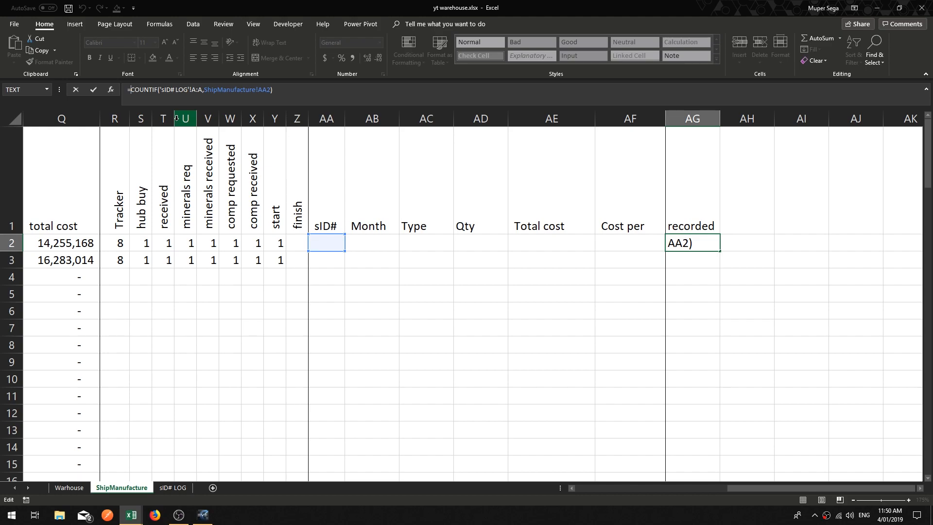
text(IF()
click(334, 241)
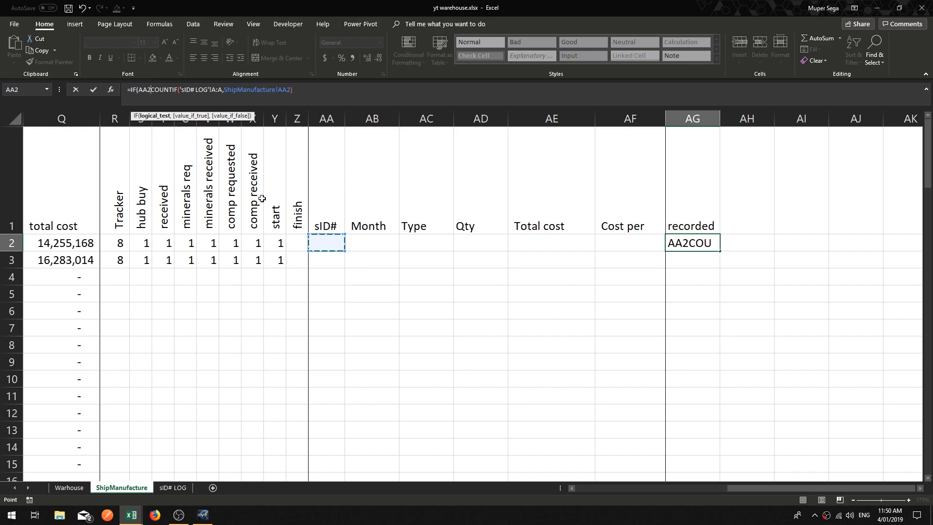
key(F4)
key(F4)
key(F4)
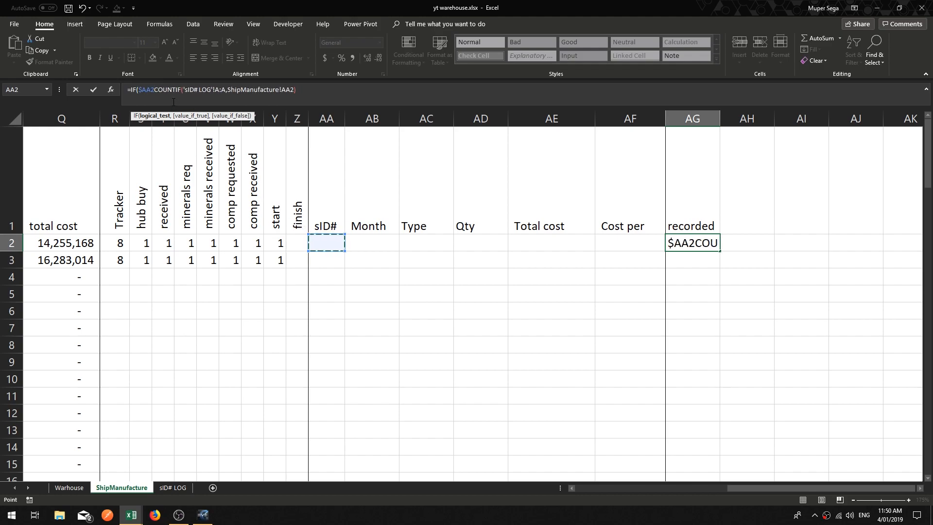
text(="","",)
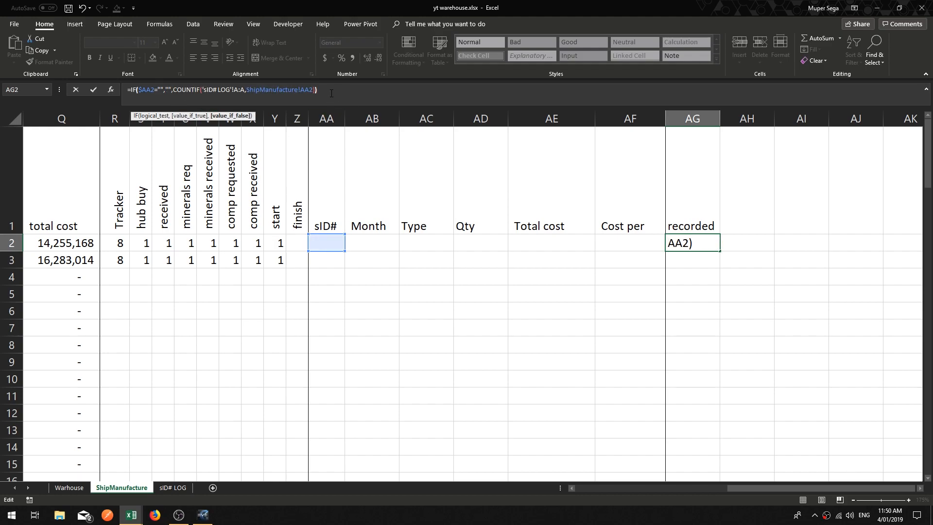
text())
key(Return)
Step: Fill the recorded formula down column AG to row 101
key(Down)
key(Left)
key(Left)
click(696, 247)
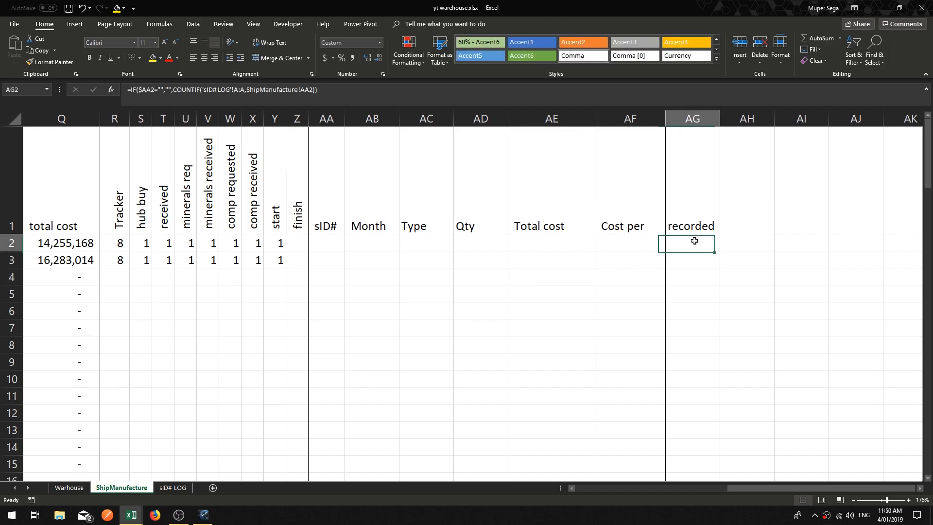
double_click(721, 252)
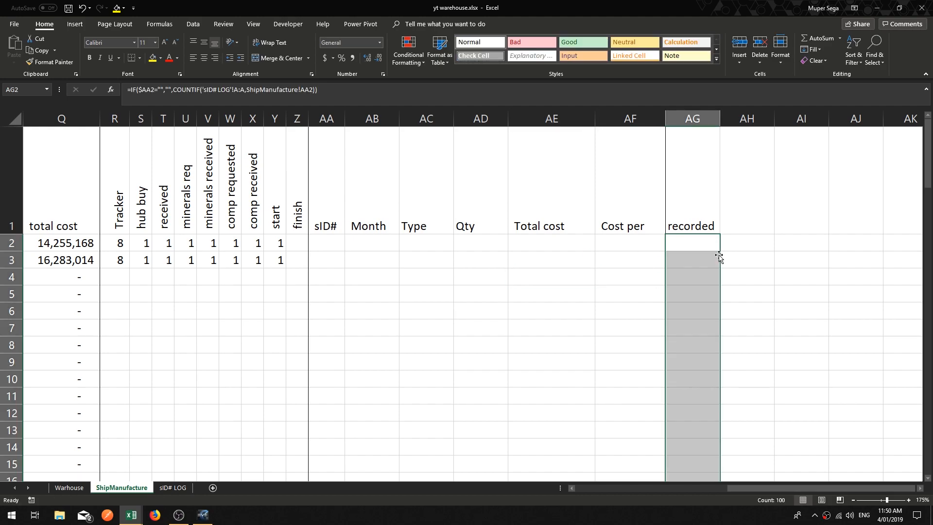
scroll(719, 253, down, 20)
scroll(714, 256, down, 8)
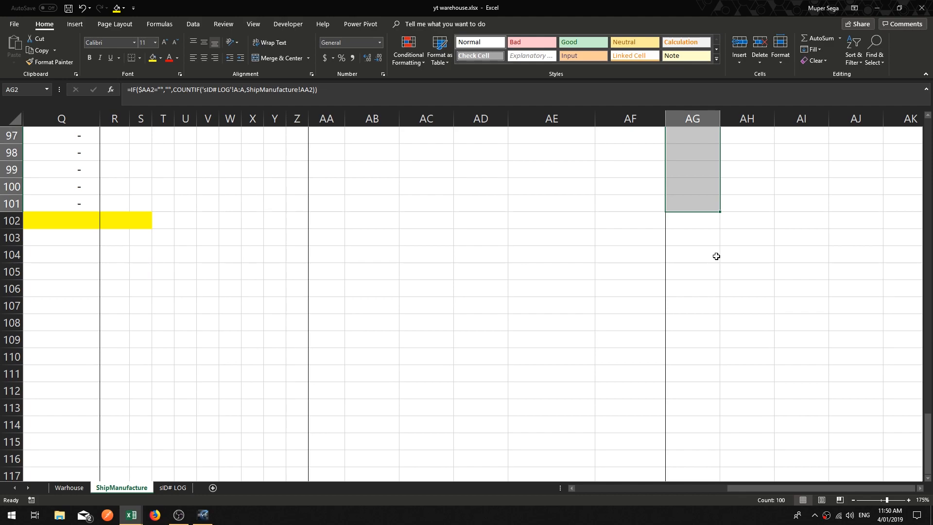
scroll(705, 250, up, 2)
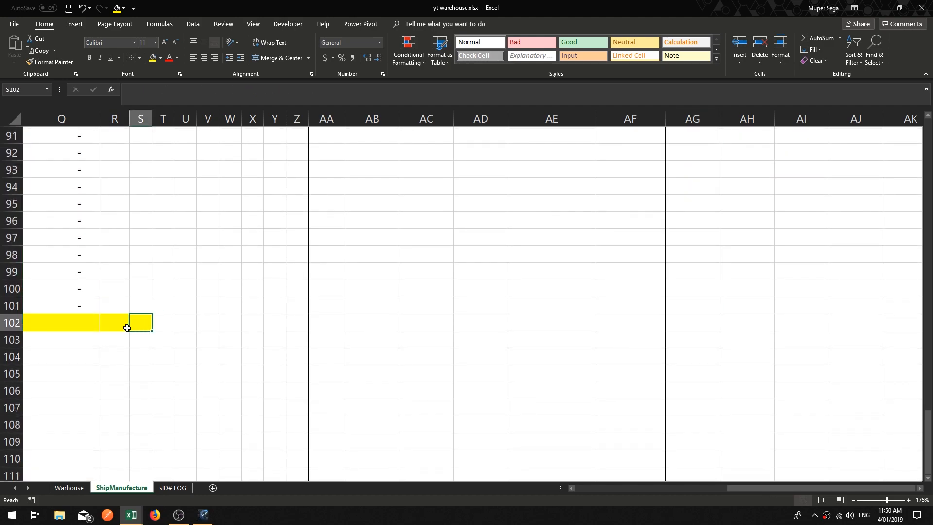
Step: Fill the whole of row 102 with yellow
click(11, 323)
click(153, 57)
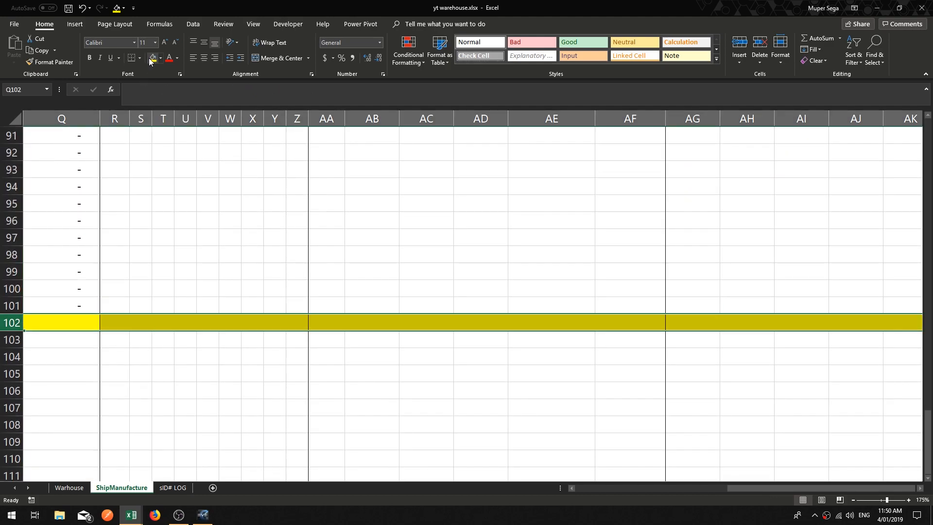
click(691, 306)
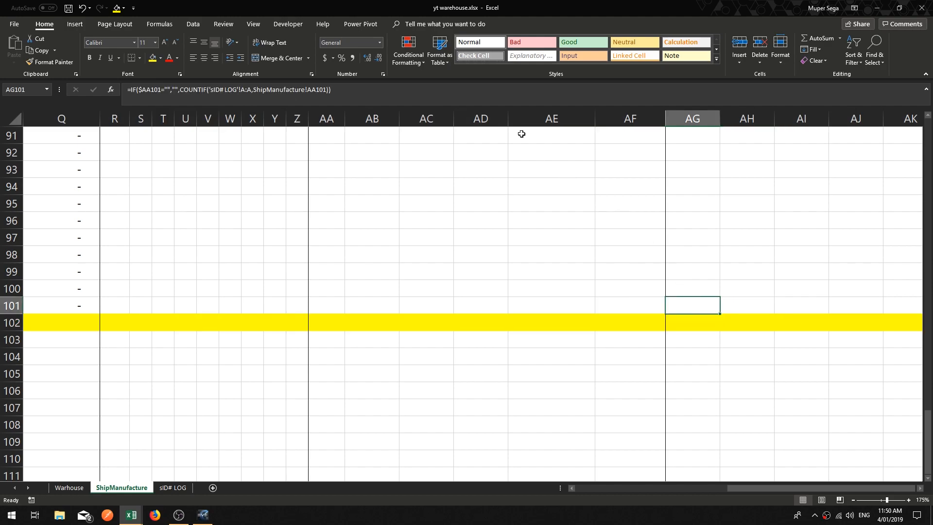
scroll(681, 241, up, 1)
scroll(658, 264, up, 20)
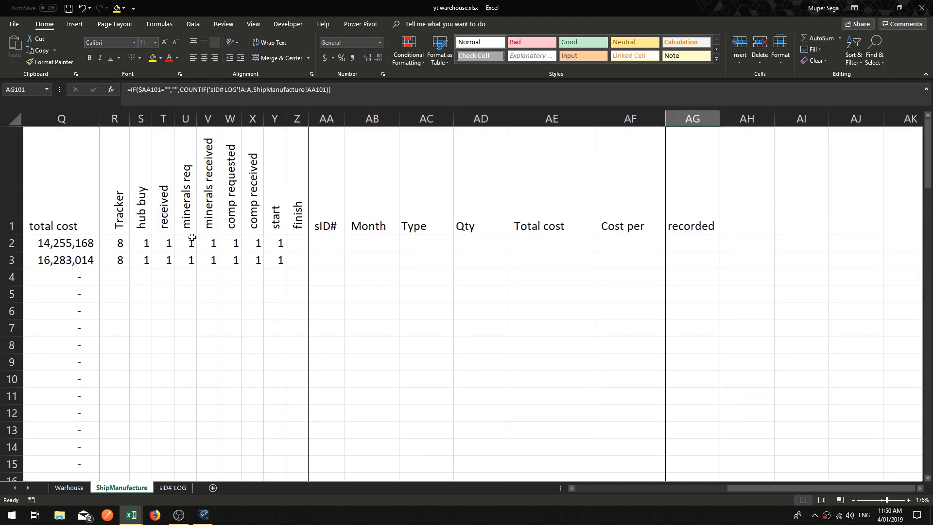
Step: Inspect the tracker, finish and sID# cells in rows 2 and 3
scroll(571, 488, left, 7)
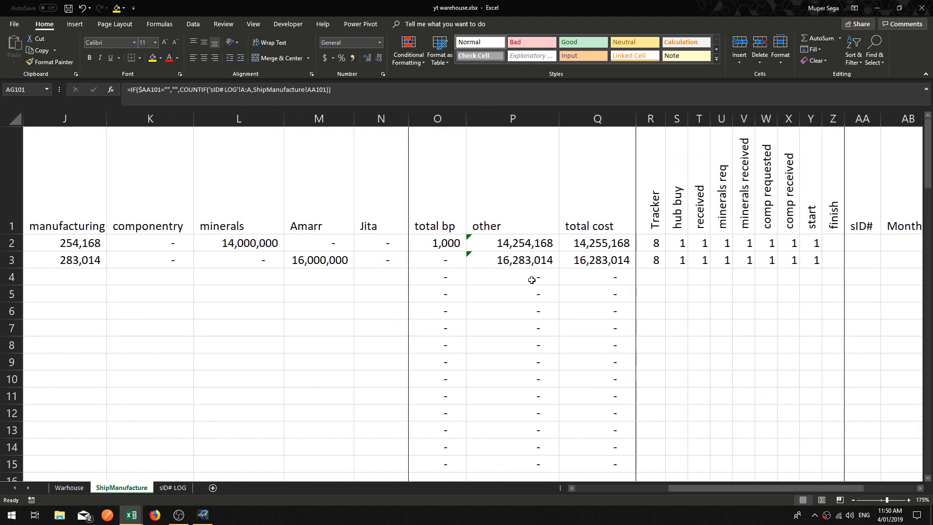
scroll(470, 246, down, 1)
scroll(756, 308, up, 1)
click(827, 247)
click(810, 247)
click(830, 261)
click(868, 248)
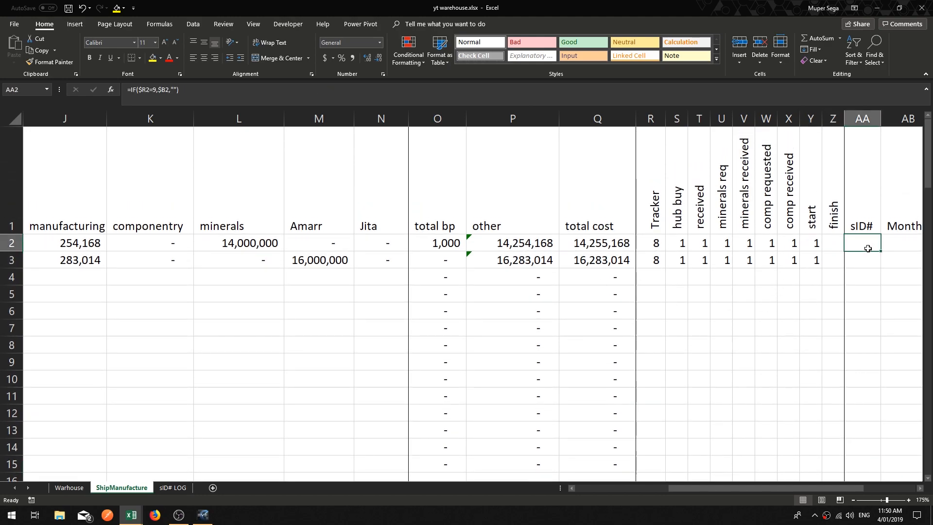
click(921, 488)
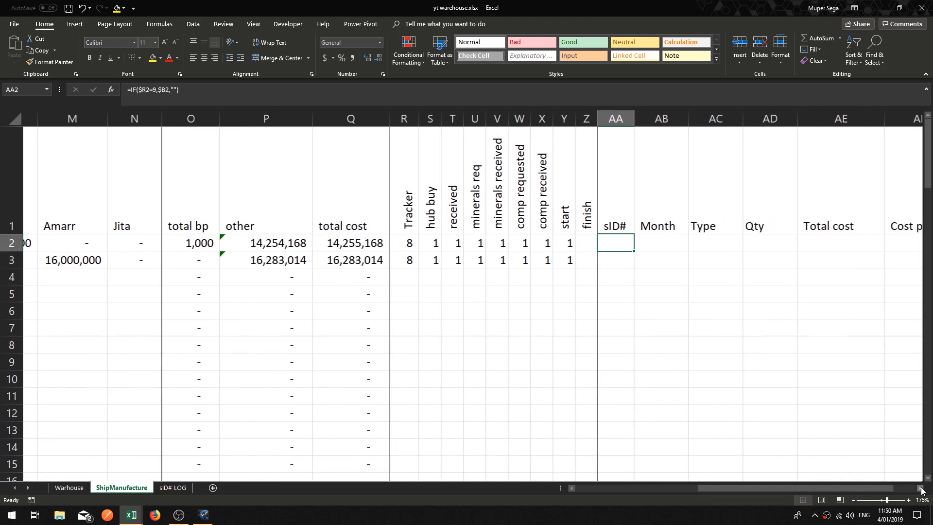
Step: Fill the record formulas in AA2:AF2 down the table's rows
drag(323, 241, 666, 251)
double_click(667, 252)
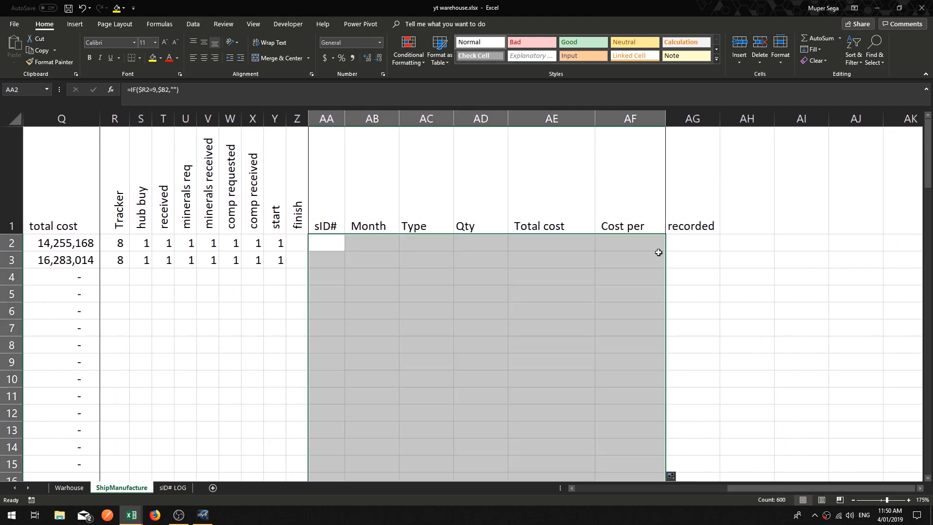
click(525, 273)
click(389, 316)
drag(433, 380, 436, 390)
click(564, 348)
click(549, 328)
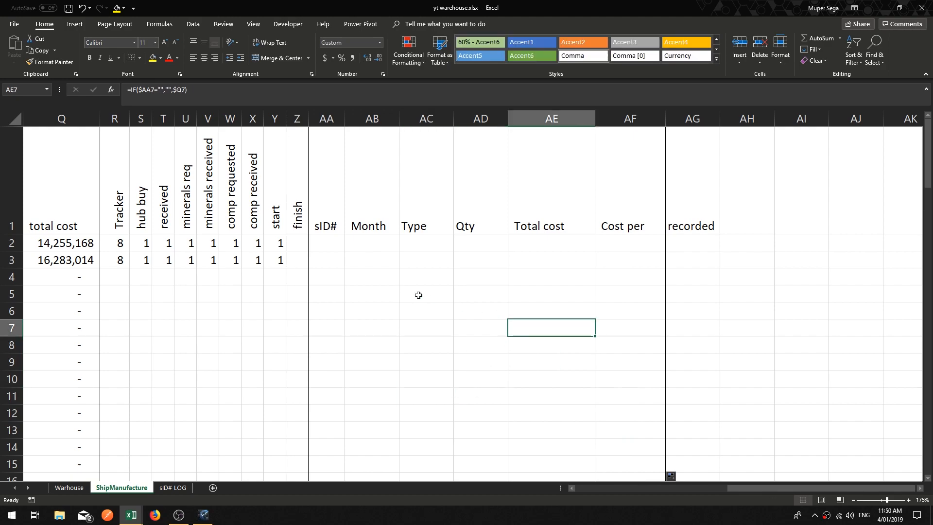
Step: Inspect the record formulas in columns AA to AG and the tracker formulas in column R
click(355, 346)
click(316, 272)
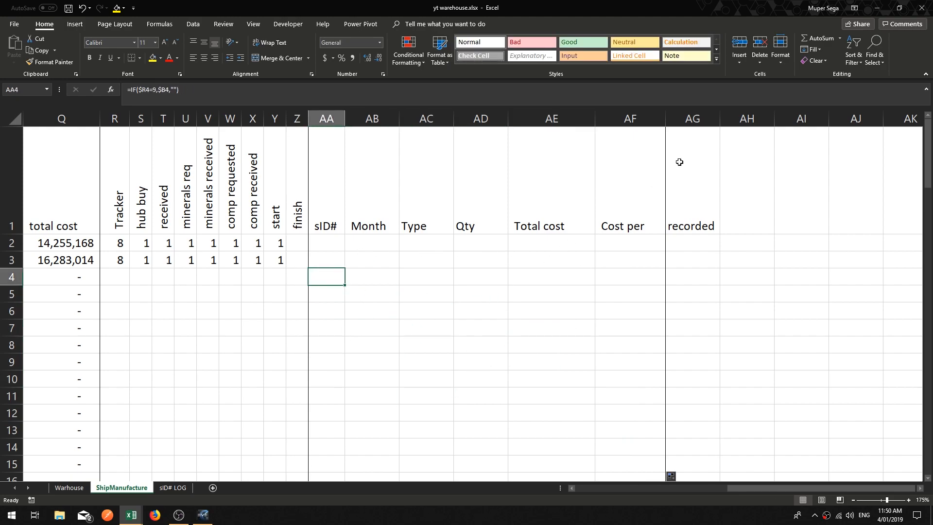
click(700, 118)
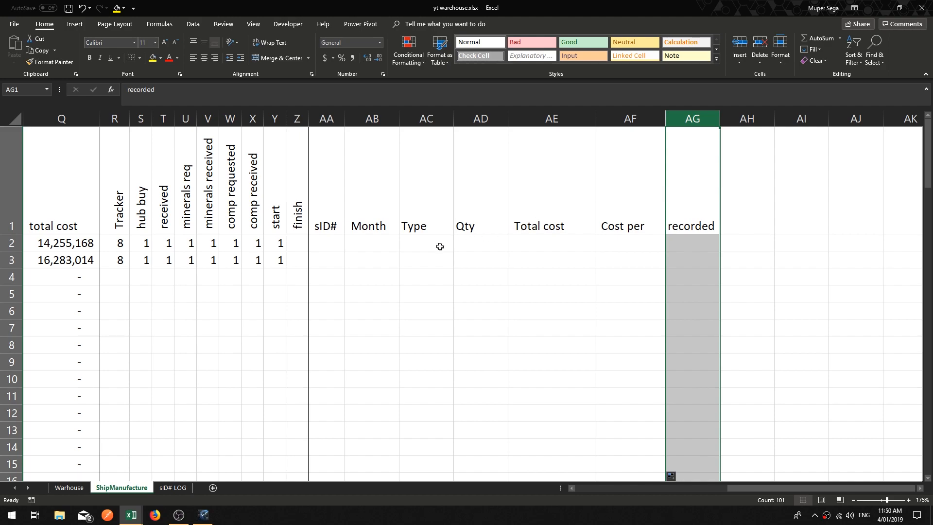
click(573, 488)
click(572, 489)
click(573, 489)
click(641, 332)
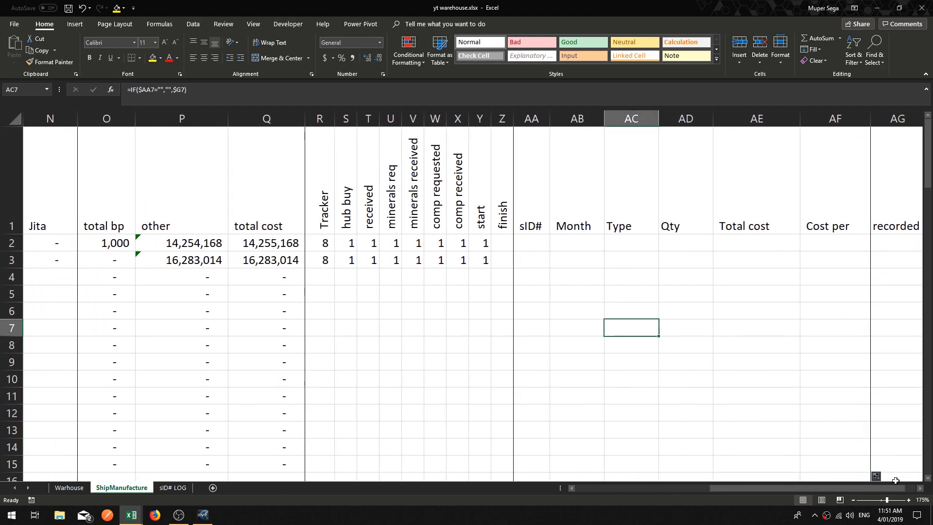
click(921, 488)
click(920, 488)
click(569, 313)
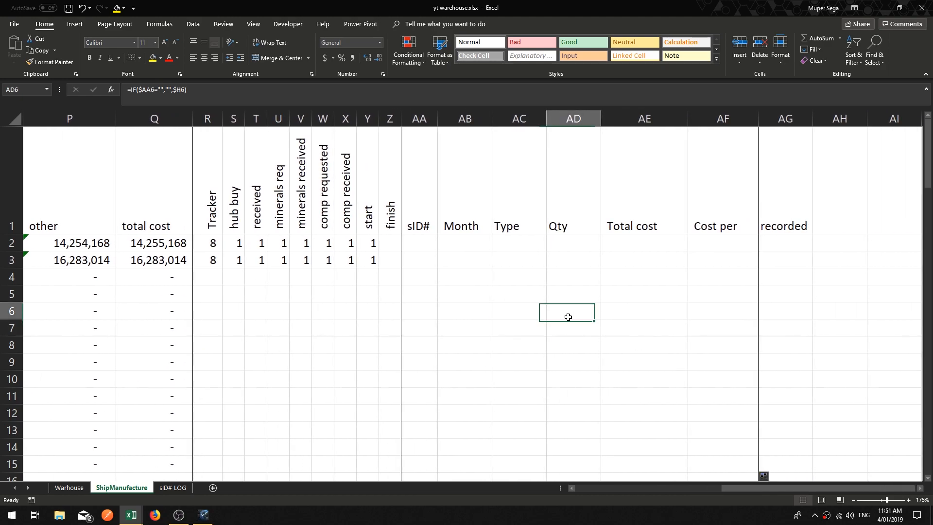
click(457, 267)
ctrl+scroll(457, 264, down, 1)
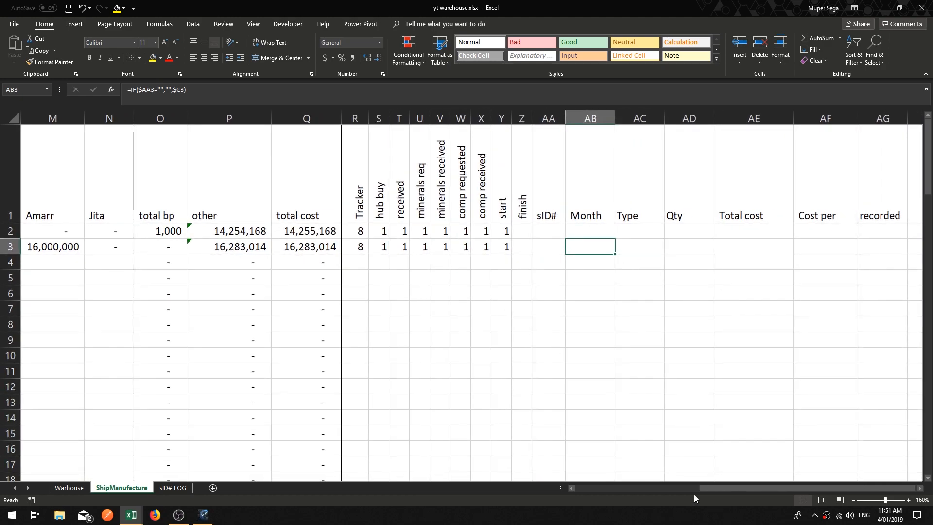
drag(571, 491, 570, 490)
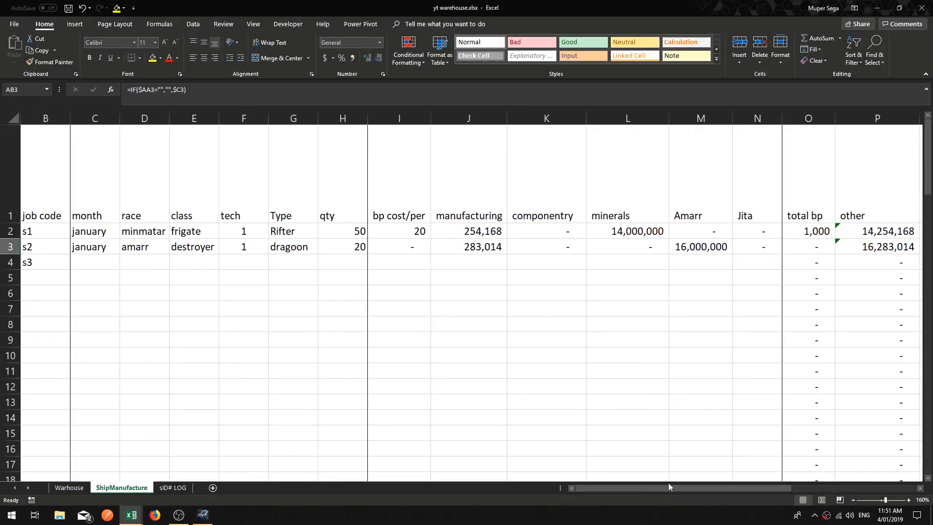
drag(922, 491, 922, 492)
click(527, 278)
click(406, 234)
click(242, 265)
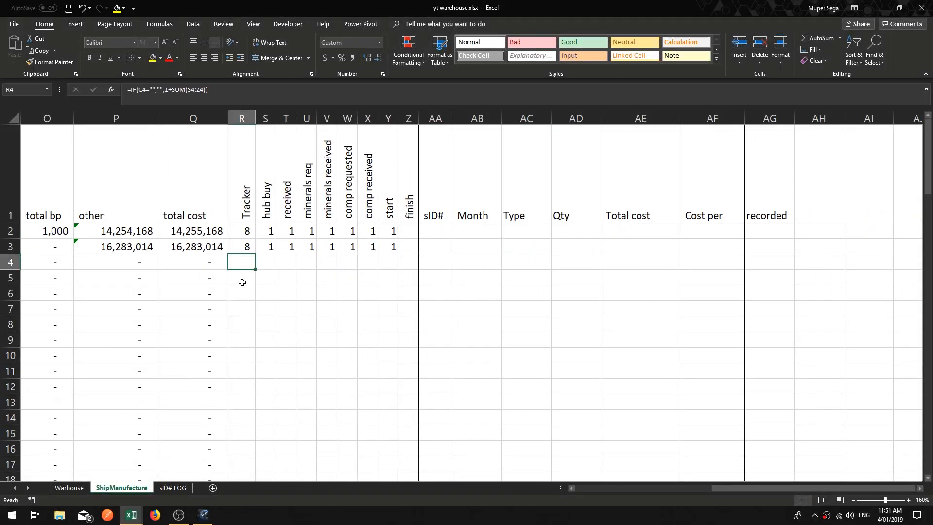
click(241, 337)
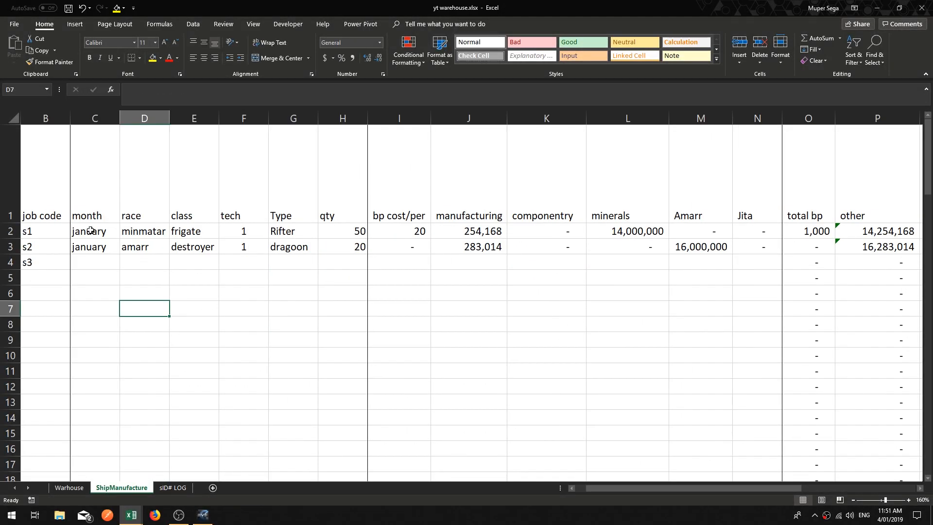
Step: Clear the sample job data in rows 2 and 3 from the month column through the cost columns
drag(91, 231, 333, 245)
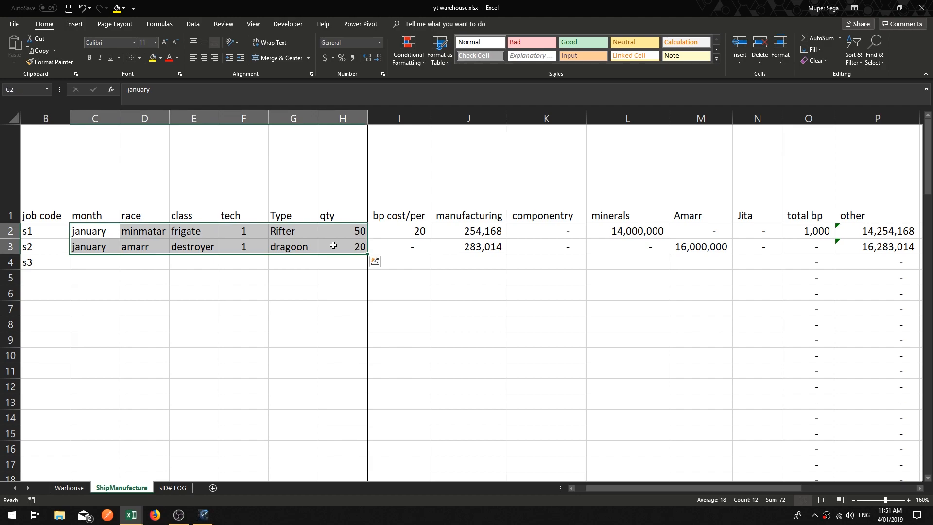
key(Delete)
key(Right)
key(Right)
key(Right)
key(Right)
key(Right)
key(Right)
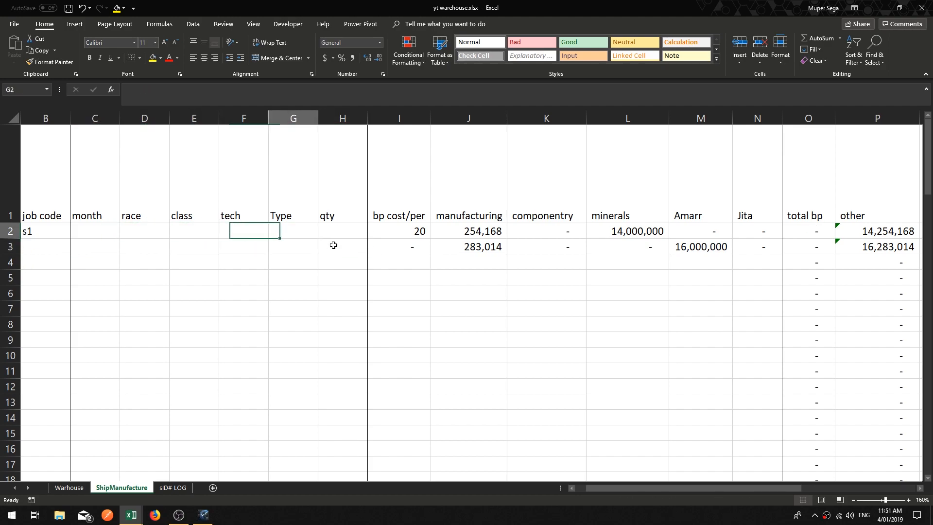
key(Delete)
key(Right)
key(Delete)
key(Right)
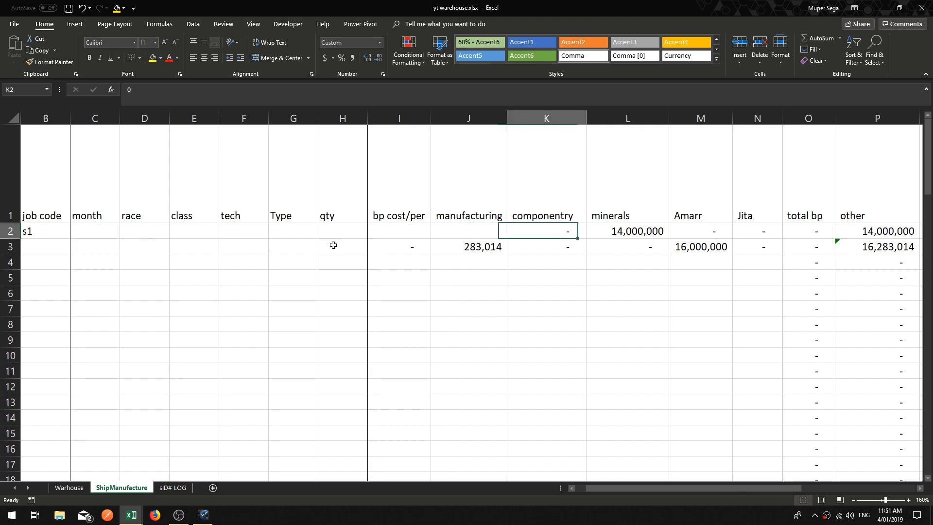
key(Delete)
key(Right)
key(Delete)
key(Right)
key(Delete)
key(Right)
key(Right)
key(Down)
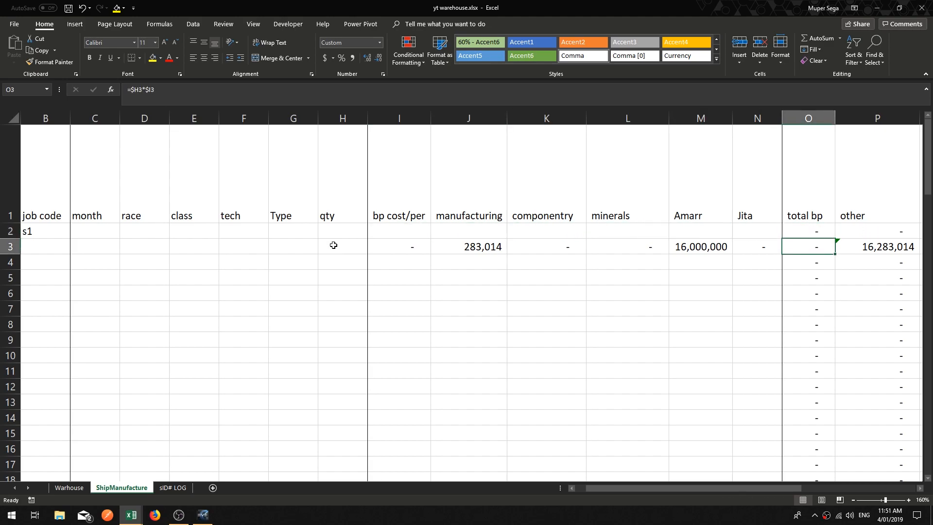
key(Left)
key(Delete)
key(Left)
key(Delete)
key(Left)
key(Delete)
key(Left)
key(Delete)
key(Left)
key(Delete)
key(Left)
key(Delete)
key(Right)
key(Right)
key(Right)
key(Right)
key(Right)
key(Right)
key(Right)
key(Right)
key(Right)
key(Right)
key(Right)
key(Right)
key(Right)
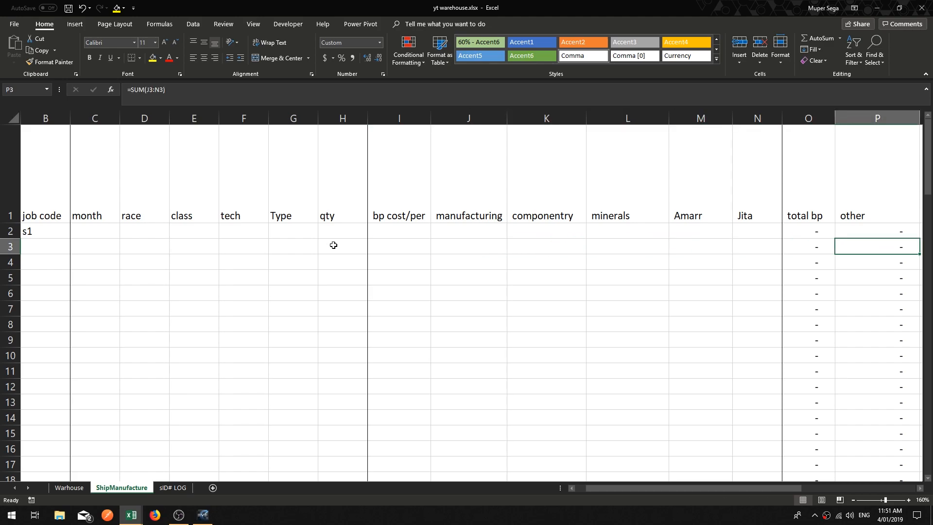
key(Right)
key(Right)
key(Right)
key(Right)
key(Right)
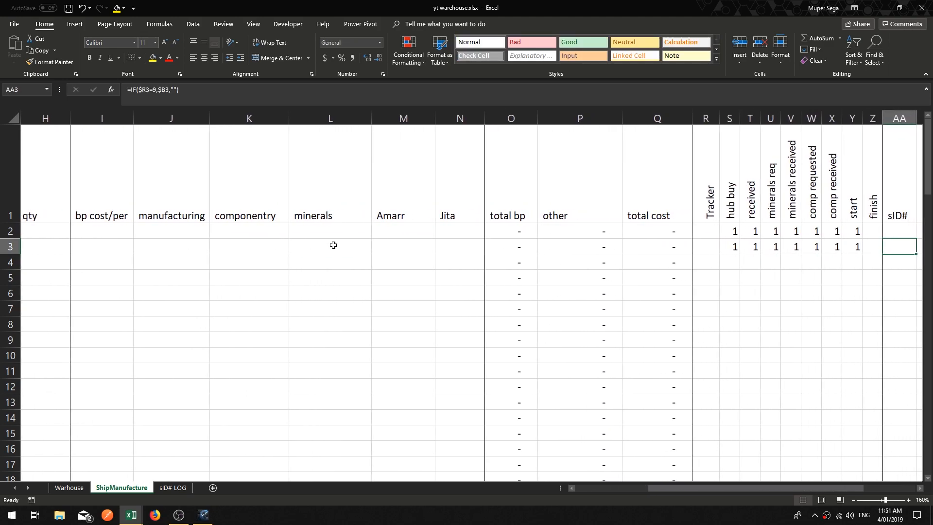
key(Right)
Step: Clear the tracker stage entries from hub buy to start in rows 2 and 3
key(Left)
key(Left)
key(Left)
key(Delete)
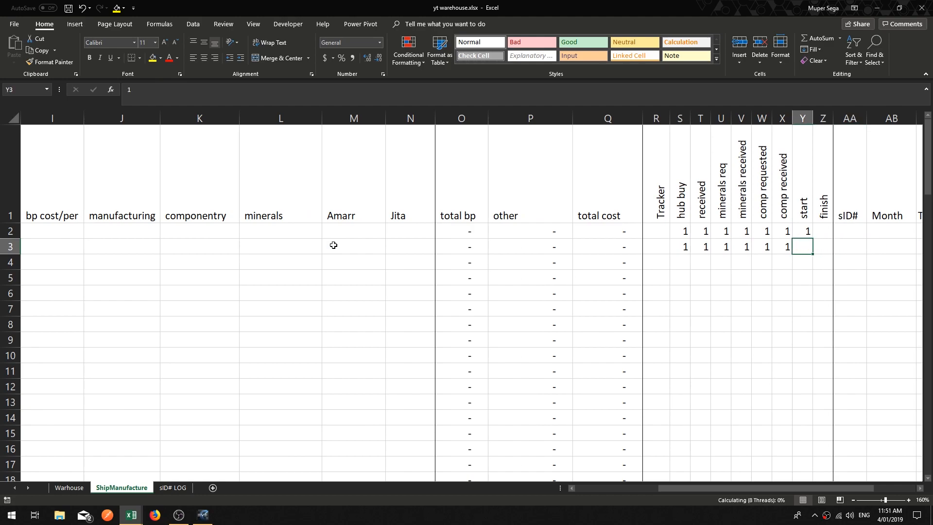
key(Up)
key(Delete)
key(Left)
key(Delete)
key(Left)
key(Delete)
key(Left)
key(Delete)
key(Left)
key(Delete)
key(Left)
key(Delete)
key(Left)
key(Delete)
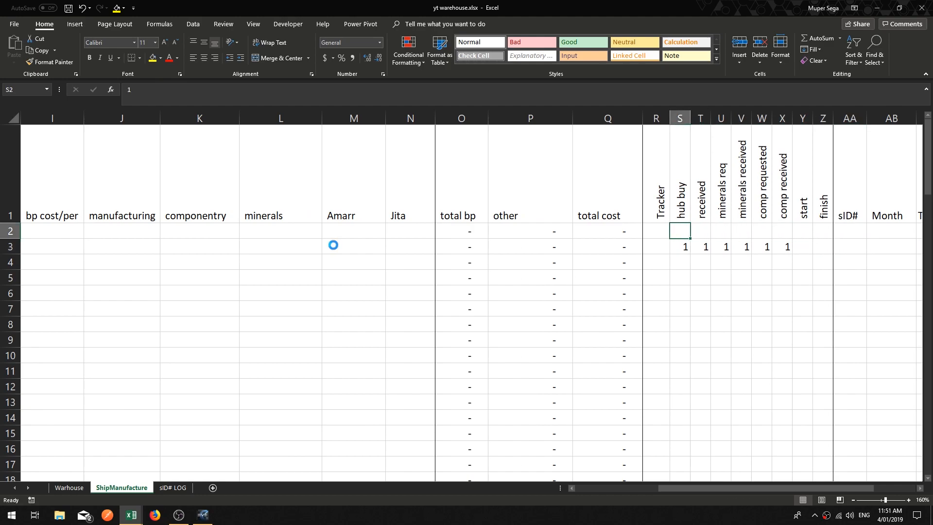
key(Down)
key(Delete)
key(Right)
key(Delete)
key(Right)
key(Delete)
key(Right)
key(Delete)
key(Right)
key(Delete)
key(Right)
key(Delete)
key(Right)
key(Left)
key(Left)
key(Left)
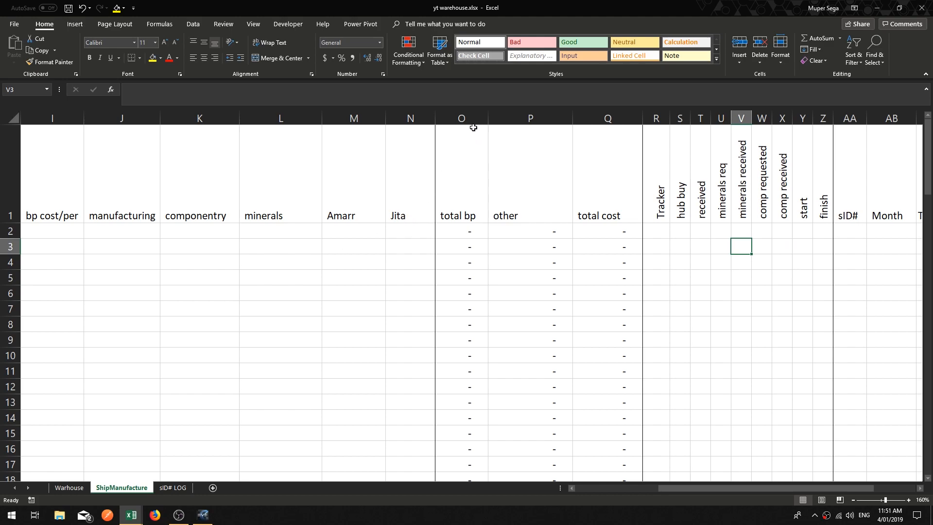
drag(464, 118, 579, 117)
right_click(601, 121)
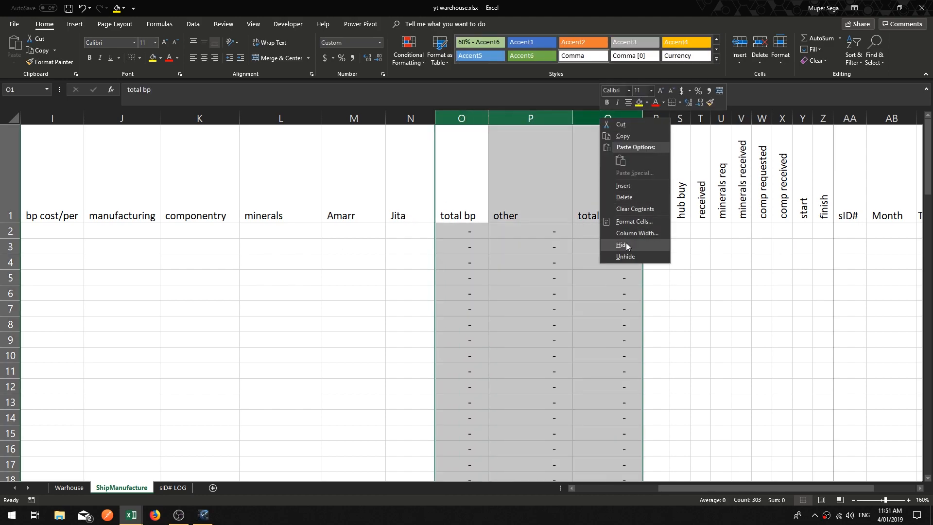
key(Escape)
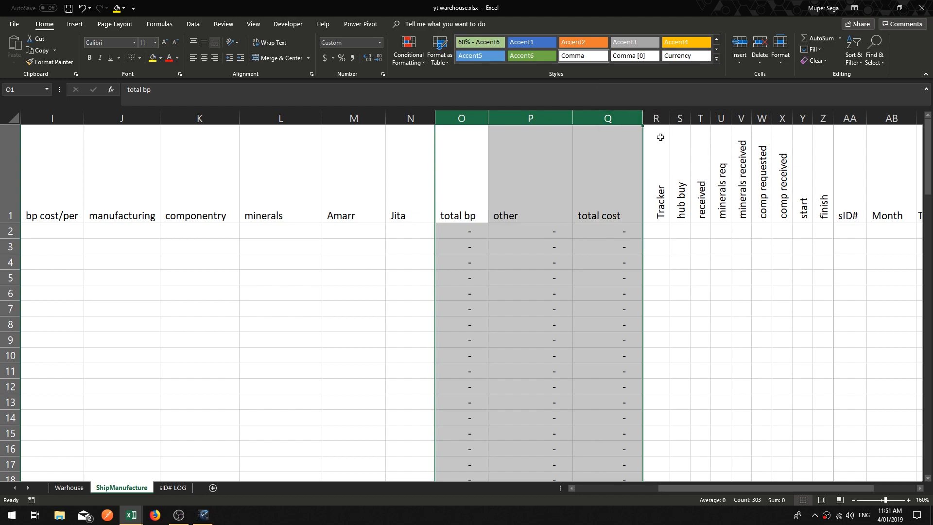
click(654, 117)
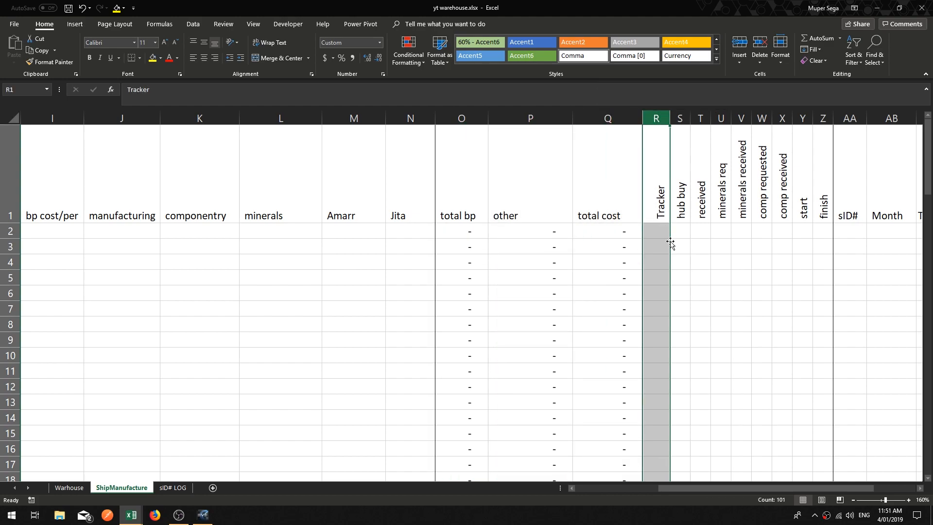
click(572, 488)
drag(572, 489, 571, 489)
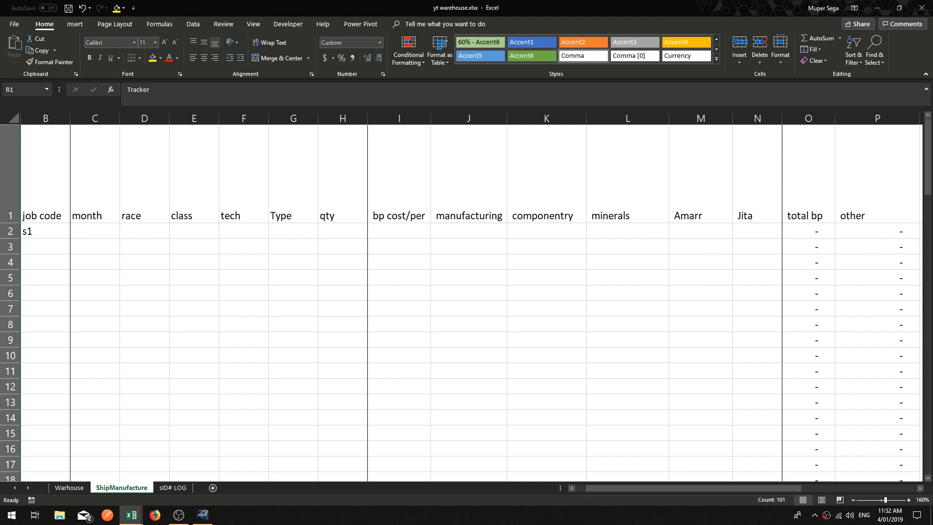
Step: Arrange the workbook window and the EVE game window side by side on screen
drag(584, 7, 607, 59)
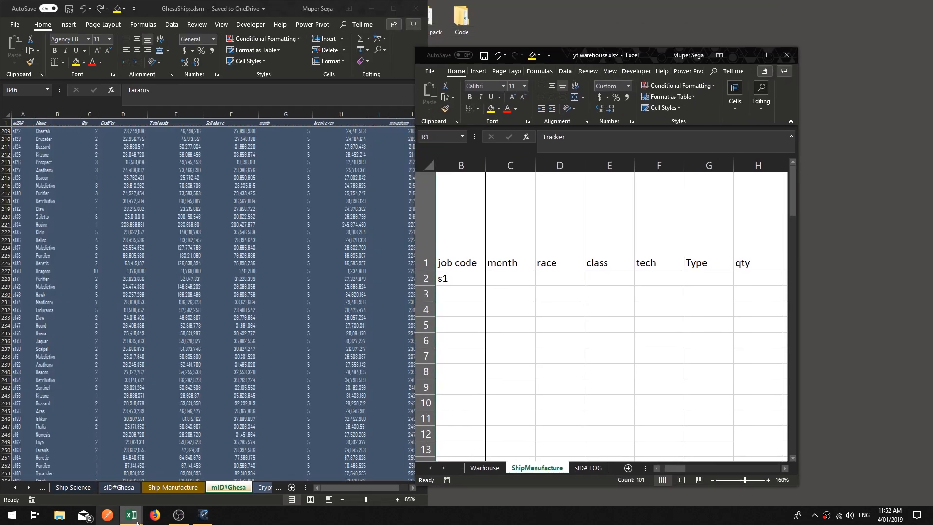
click(203, 515)
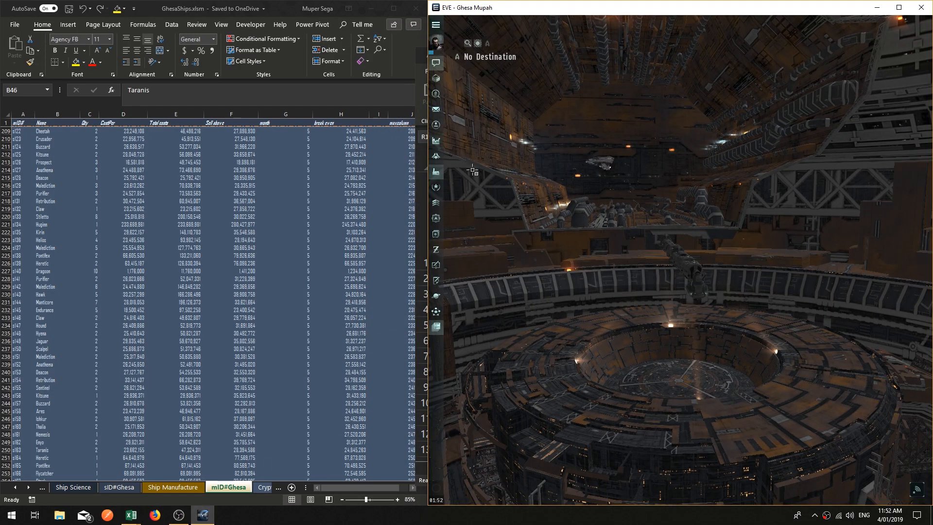
key(alt+r)
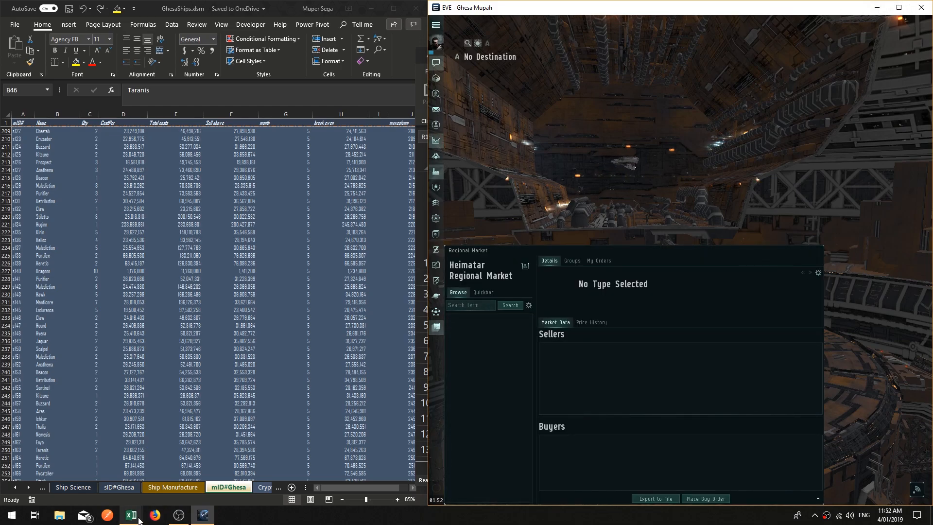
mouse_move(131, 515)
click(101, 473)
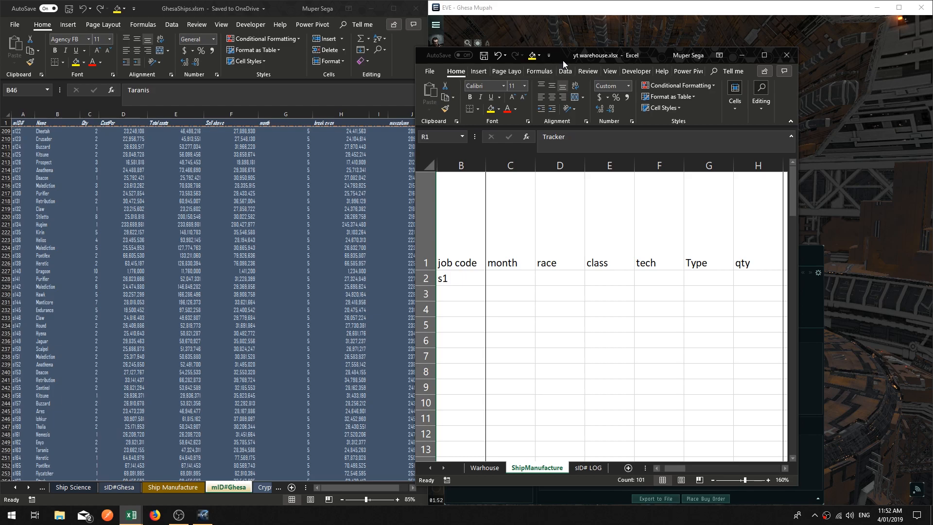
key(super+Left)
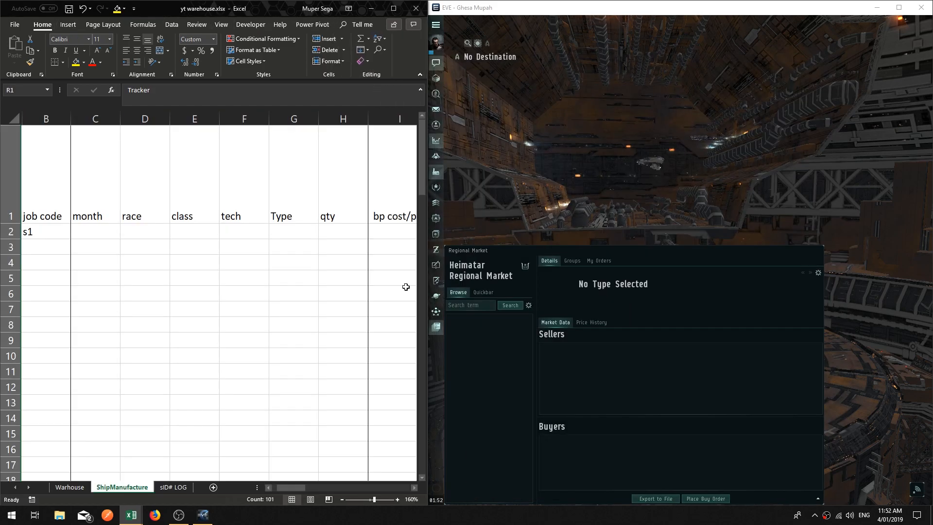
Step: Enter january as the month for job s1 in row 2
click(163, 233)
click(95, 230)
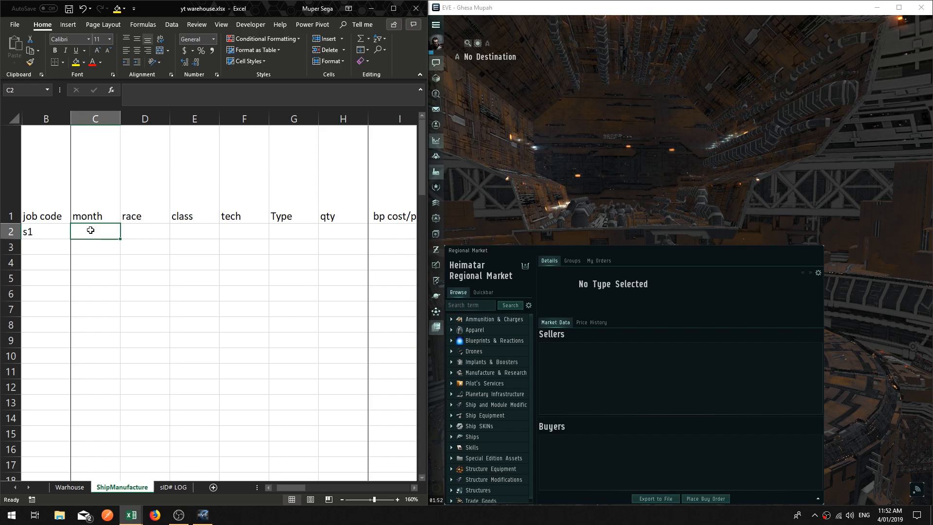
text(january)
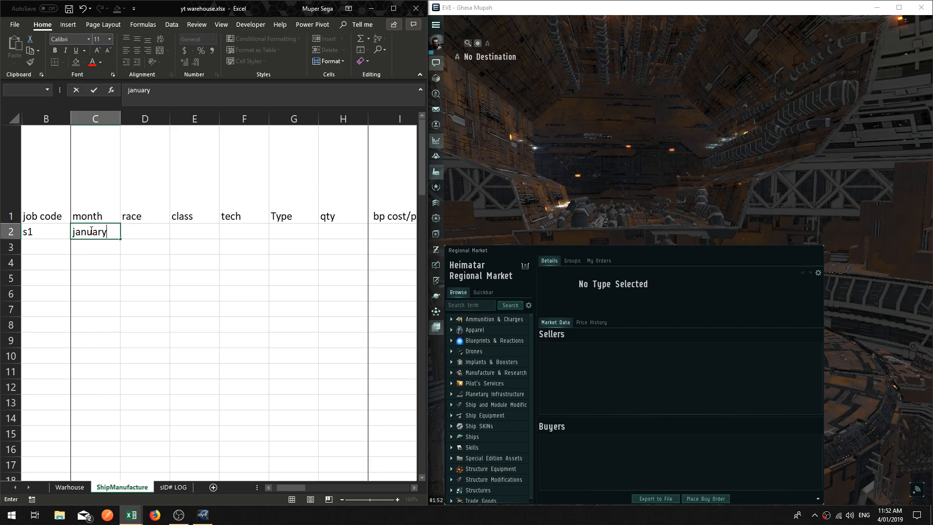
key(Return)
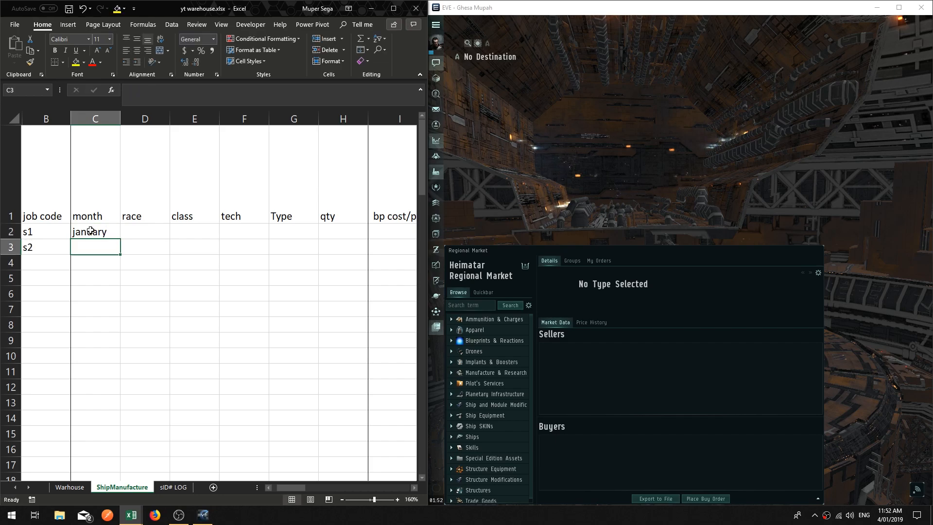
key(Up)
key(Right)
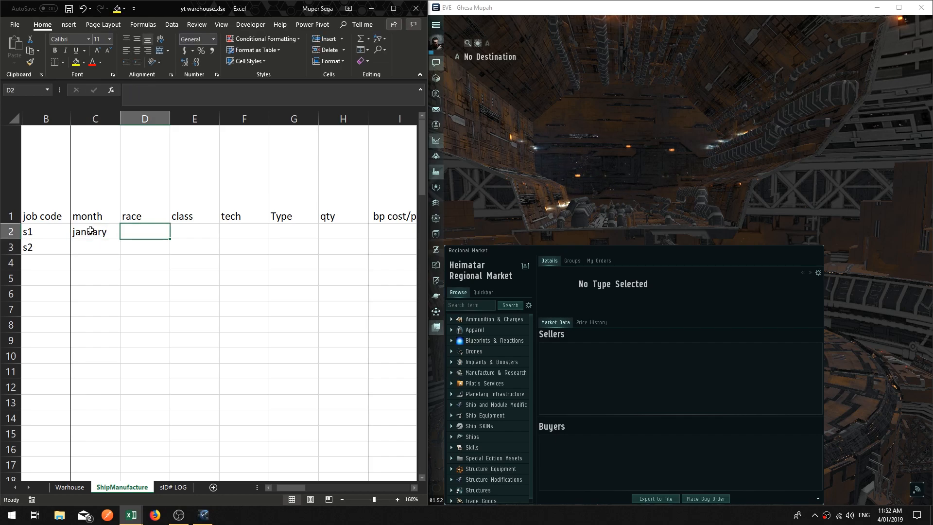
key(Left)
key(Right)
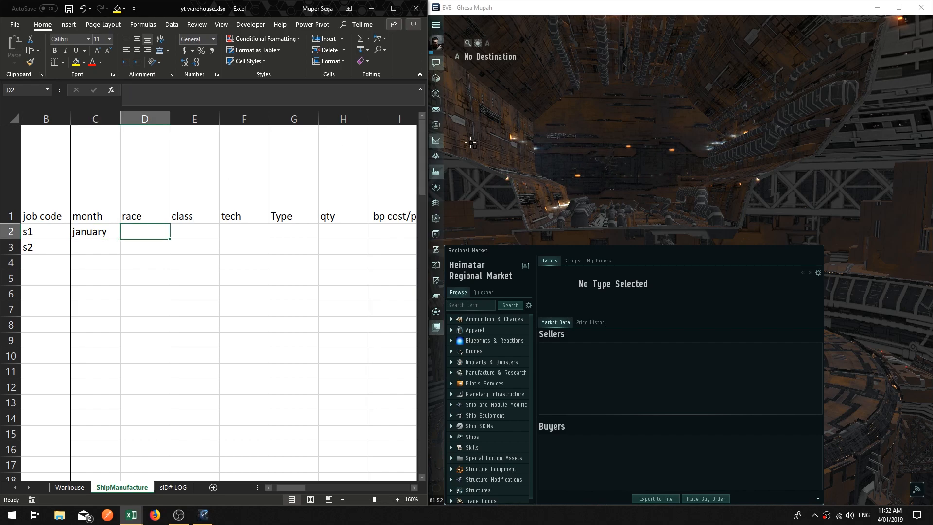
Step: Open the Industry window and browse the list of owned blueprints
click(482, 130)
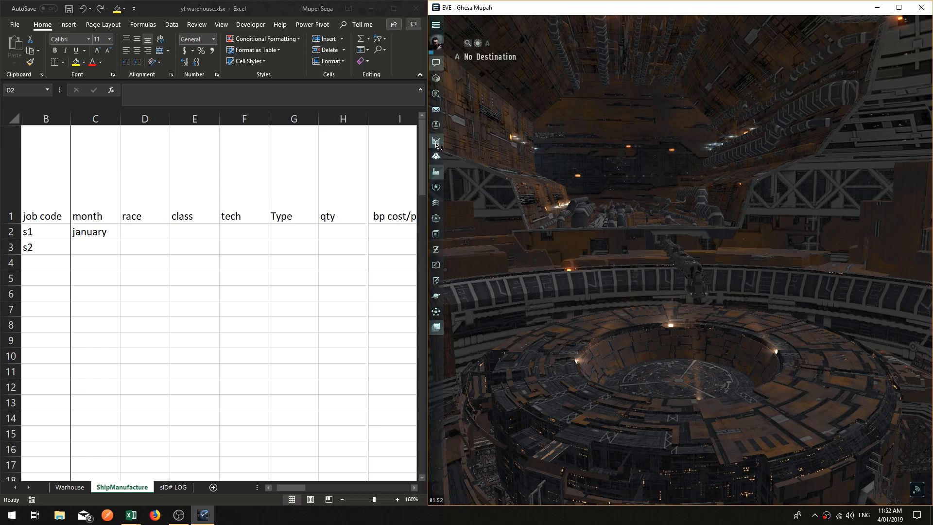
click(437, 141)
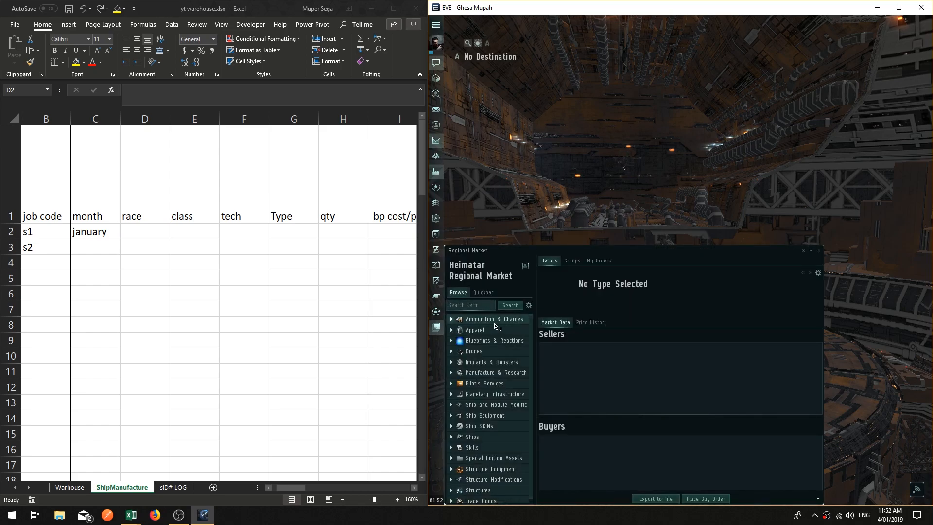
click(436, 172)
click(912, 274)
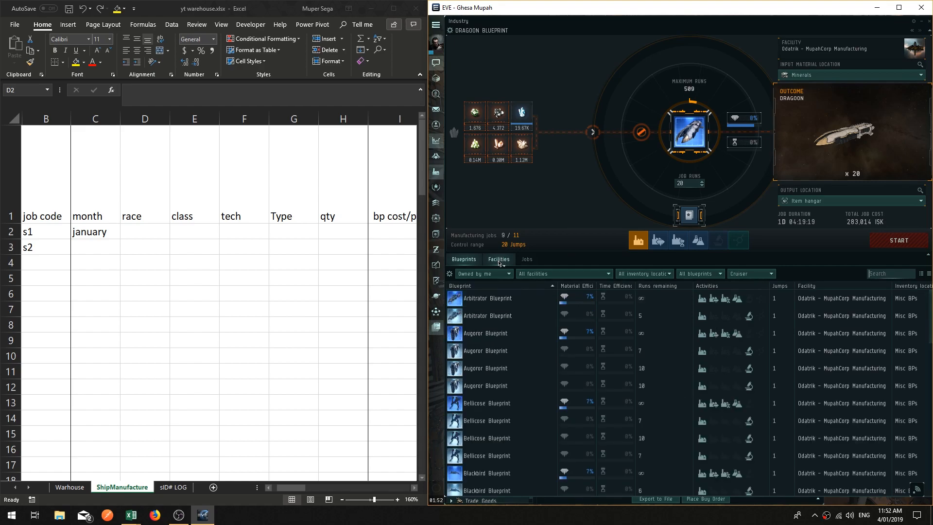
scroll(519, 384, down, 3)
scroll(518, 384, down, 6)
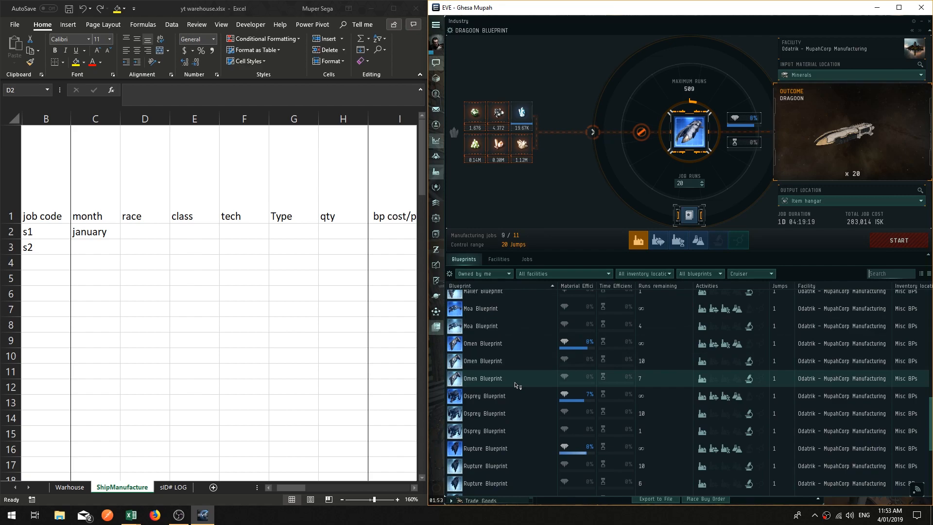
scroll(517, 384, up, 2)
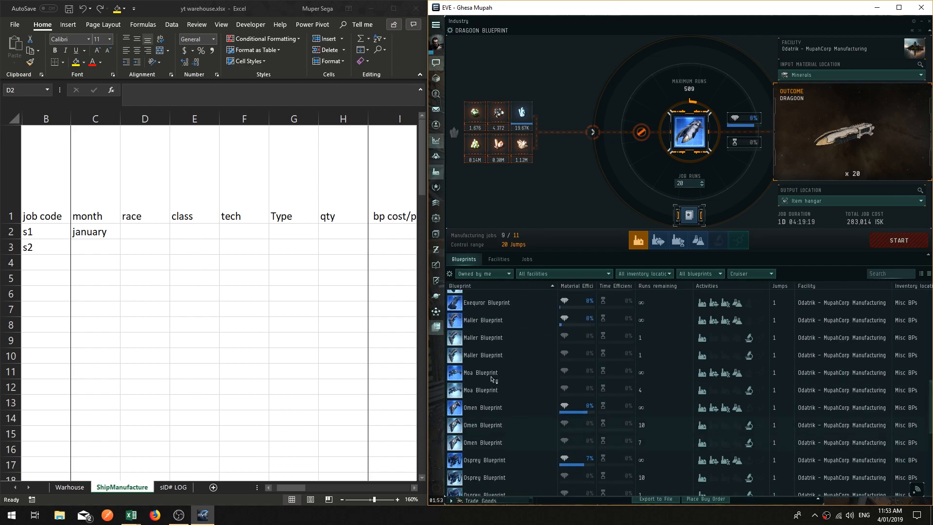
Step: Search the blueprints for rupture, select the first Rupture Blueprint, and set its job runs to 100
click(883, 273)
text(rupture)
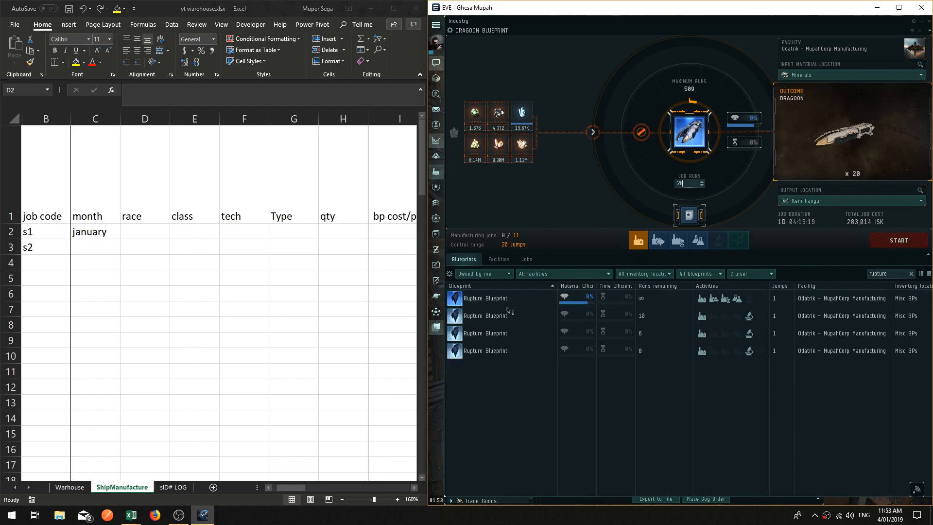
click(483, 300)
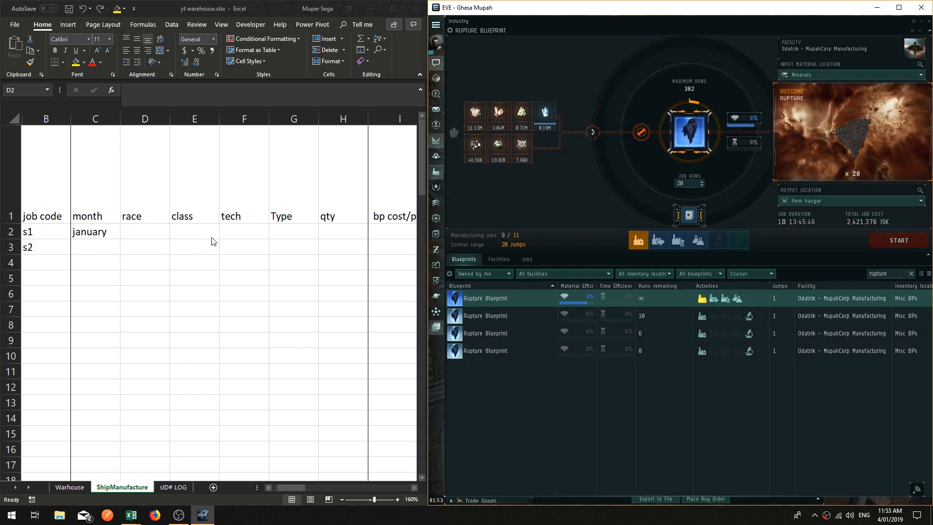
double_click(679, 184)
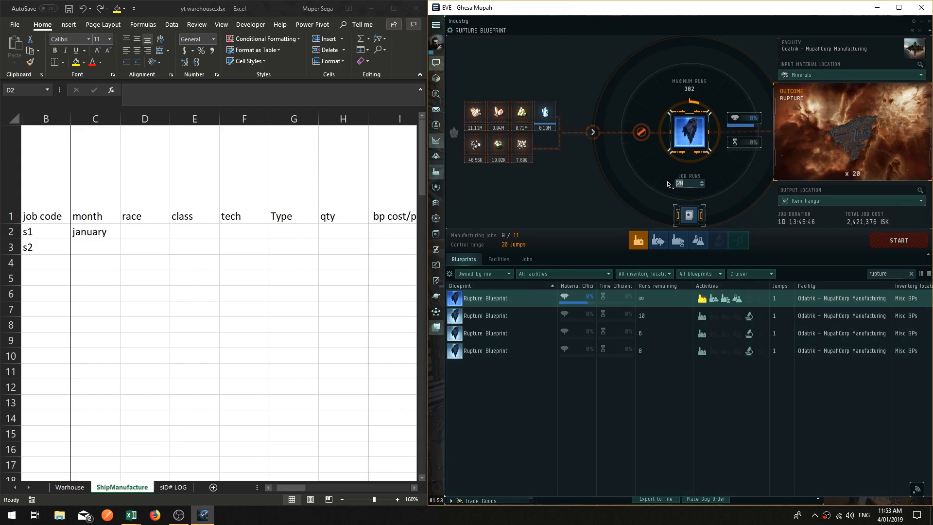
text(382)
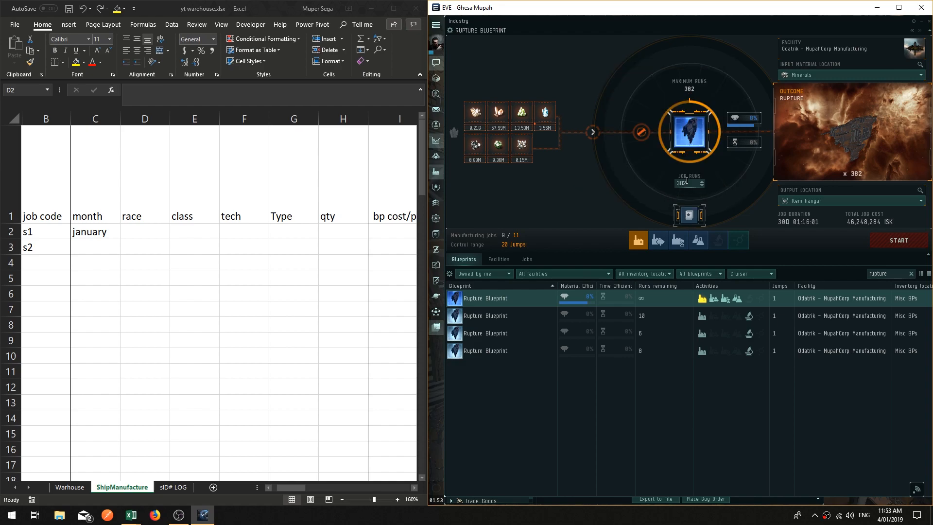
text(100)
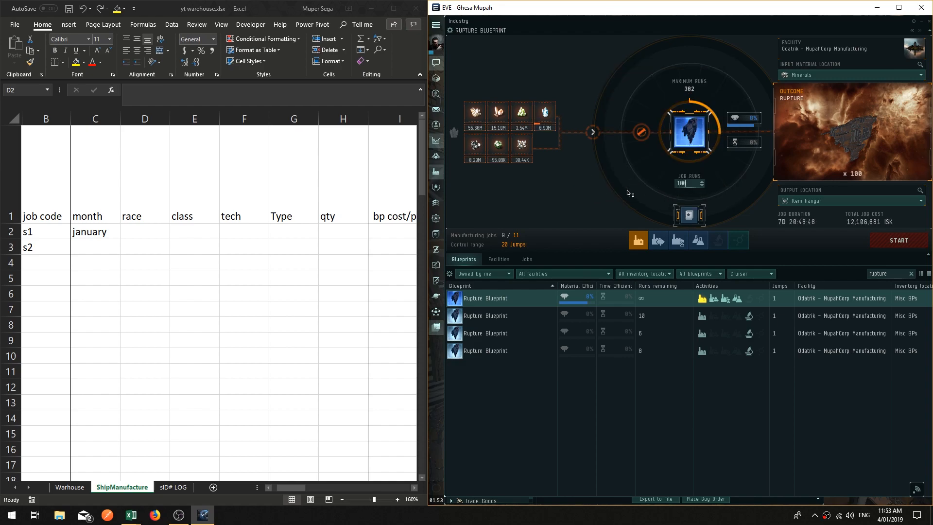
Step: Enter minmatar as the race and cruiser as the class for job s1
mouse_move(777, 223)
click(146, 230)
text(minmatar)
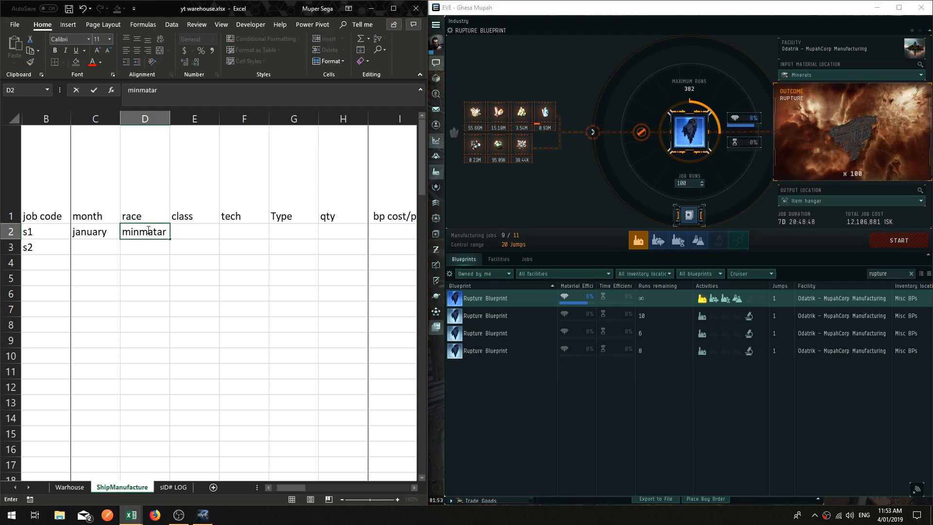
key(Tab)
text(cruiser)
key(Return)
Step: Enter tech 1, type rupture and quantity 100 for job s1
key(Up)
key(Right)
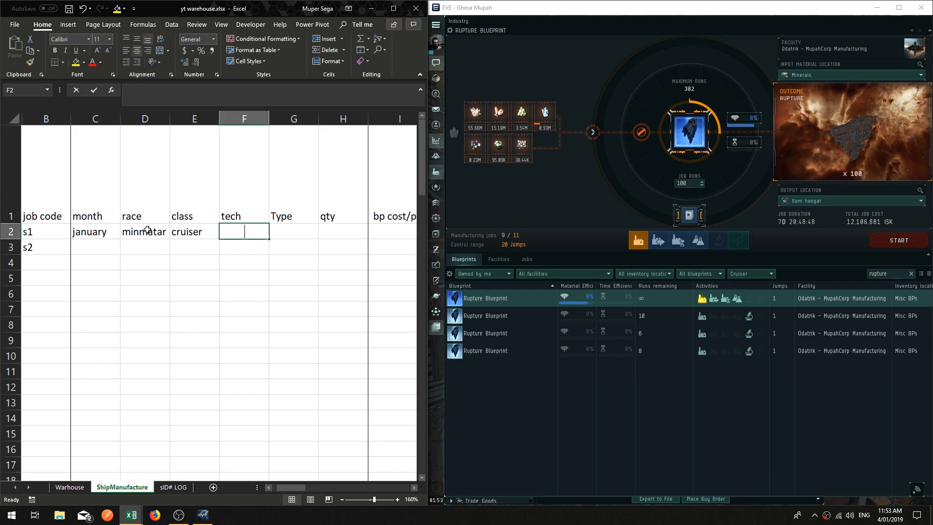
text(1)
key(Tab)
text(rupture)
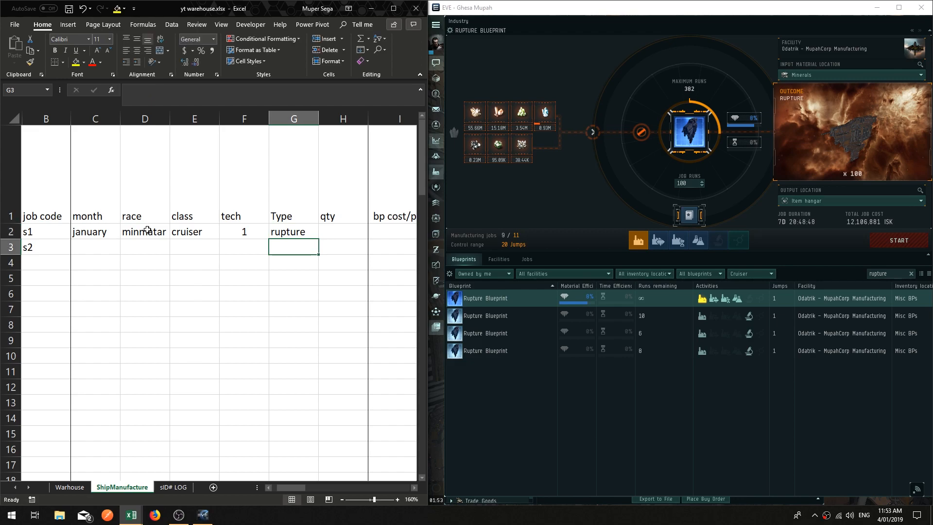
key(Tab)
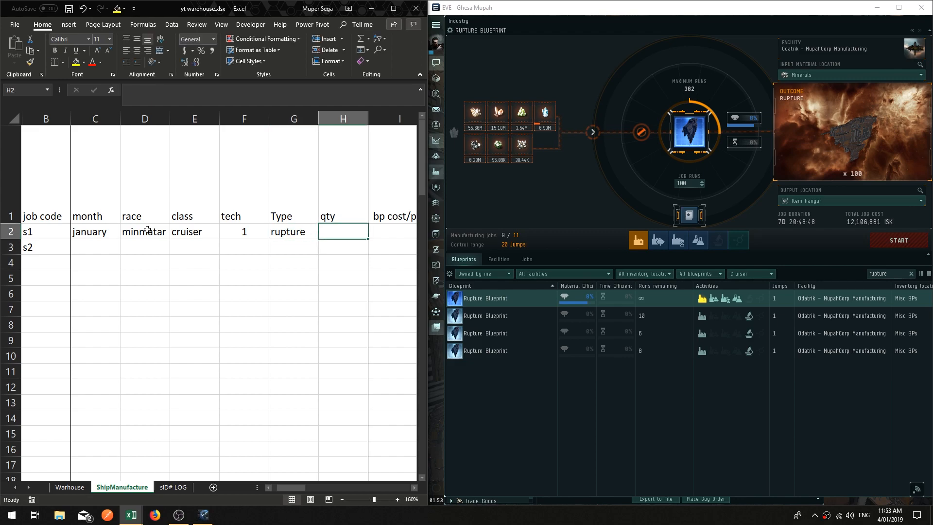
text(100)
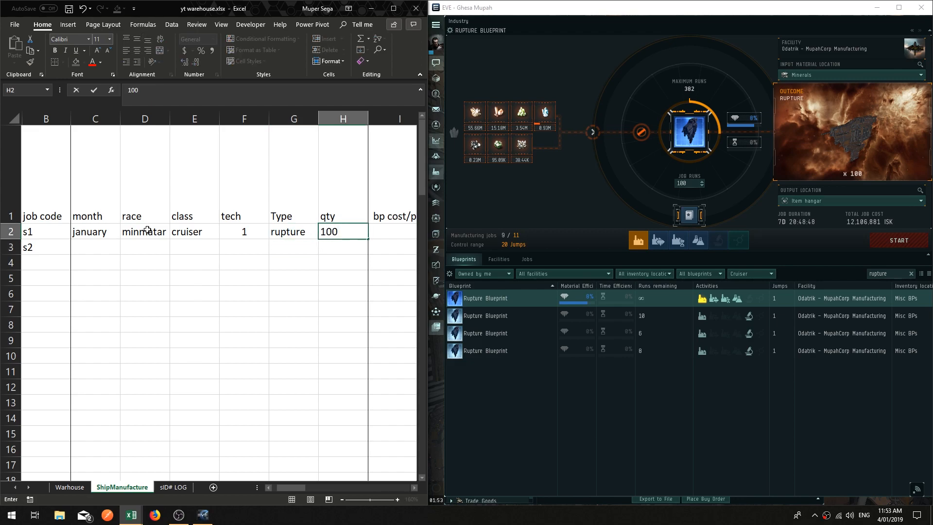
key(Return)
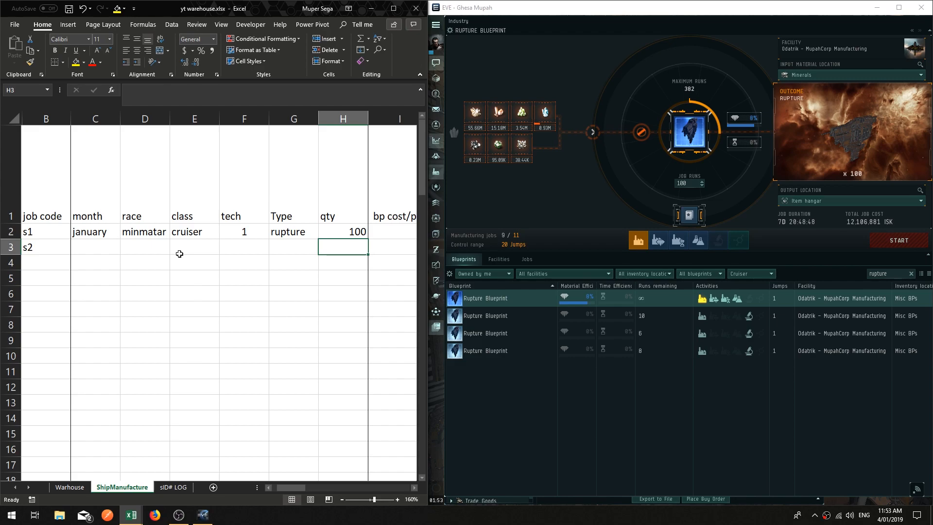
Step: Enter a blueprint cost of 0 and a manufacturing cost of 12106881 for job s1
scroll(415, 487, right, 7)
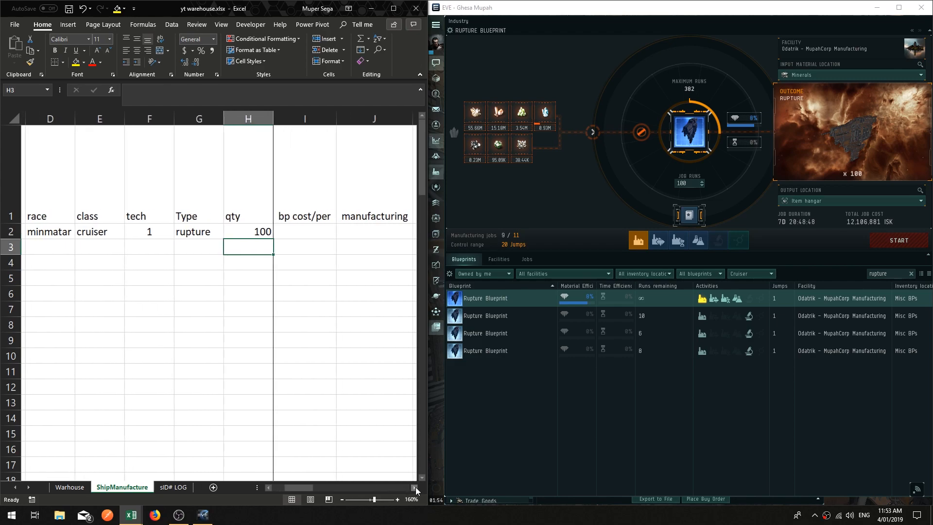
click(271, 488)
click(109, 228)
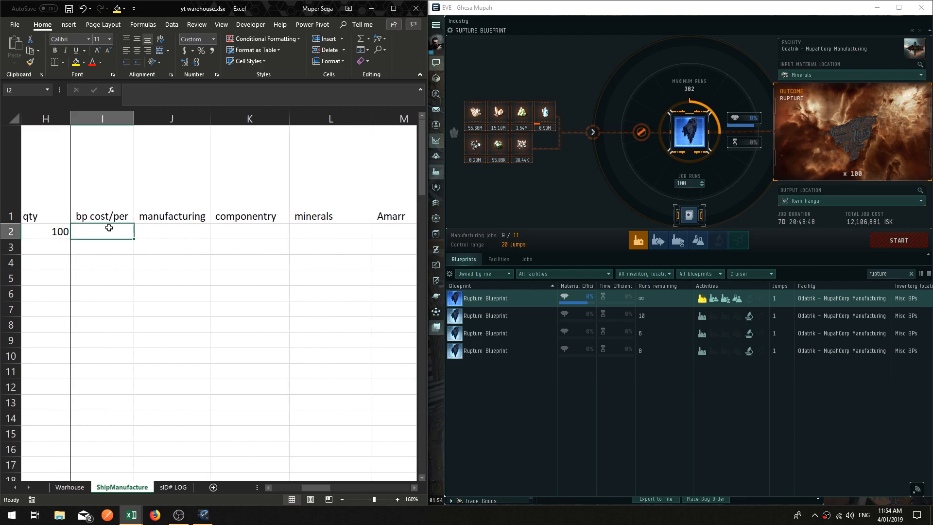
text(0)
key(Tab)
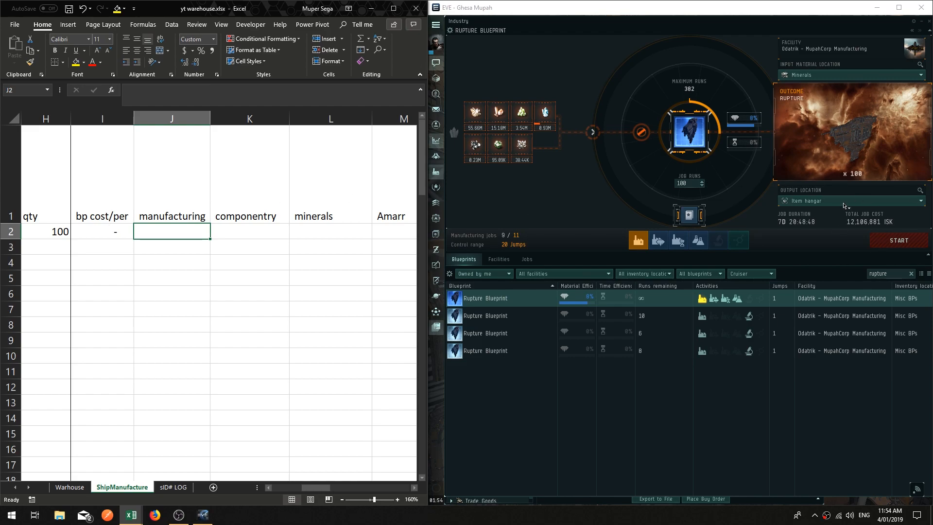
text(12)
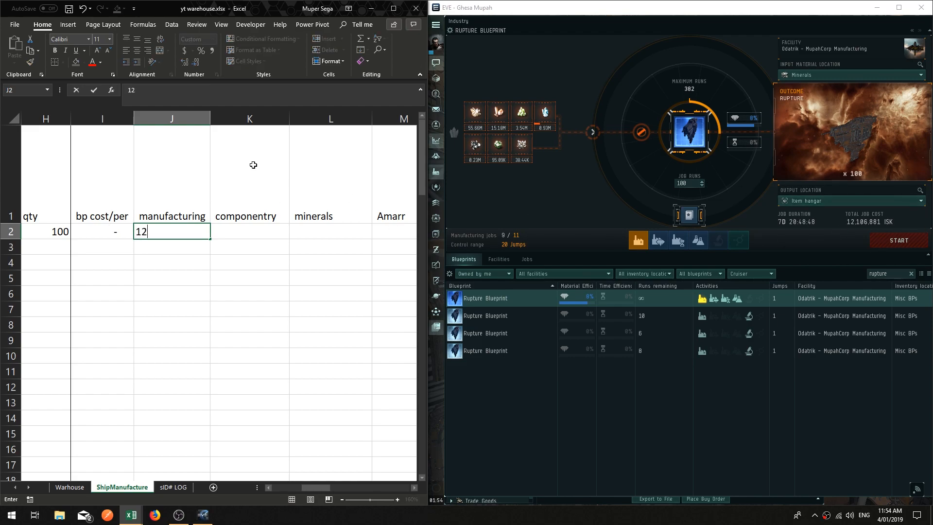
text(106)
text(881)
key(Return)
Step: Enter 0 for the componentry, minerals and Jita costs of job s1
key(Up)
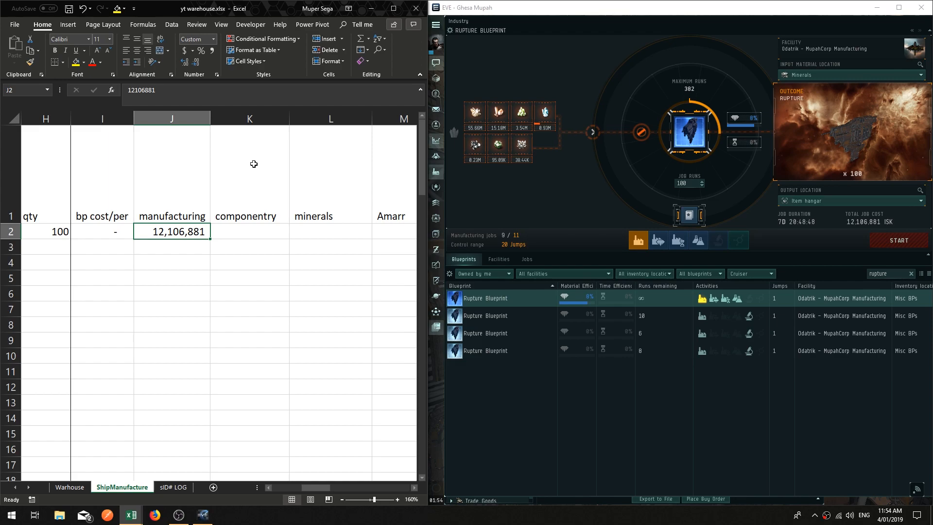
key(Right)
text(0)
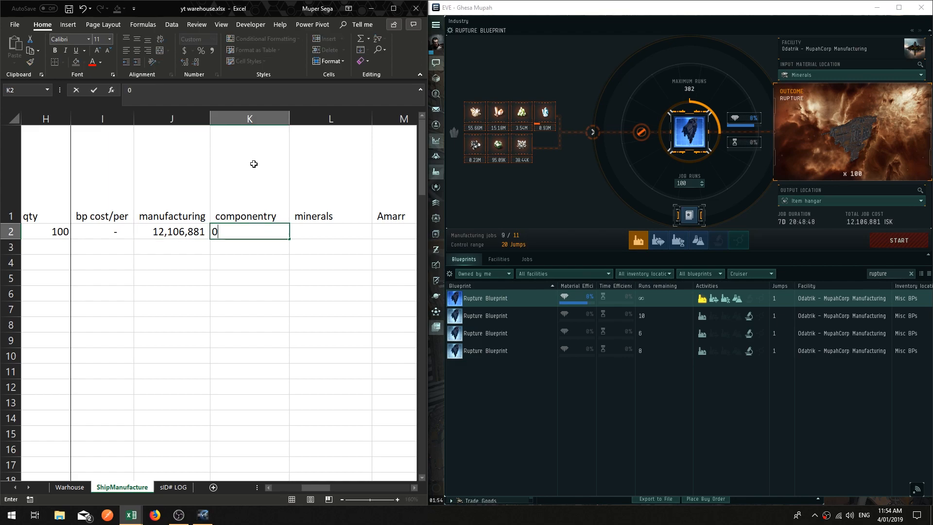
key(Right)
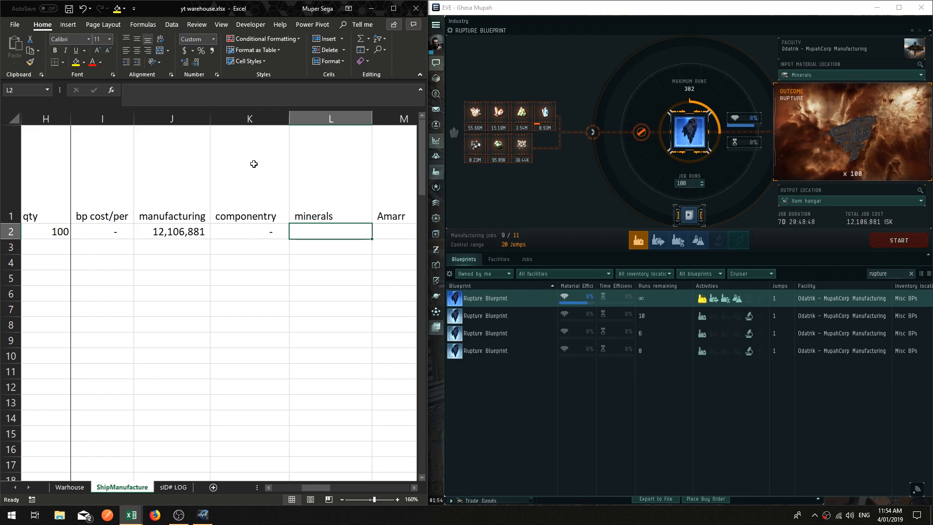
scroll(254, 164, right, 2)
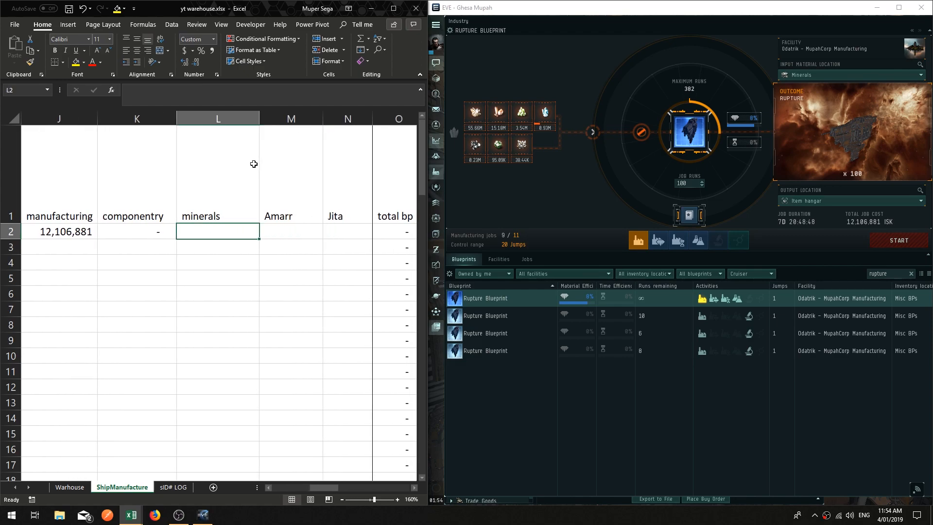
text(0)
key(Right)
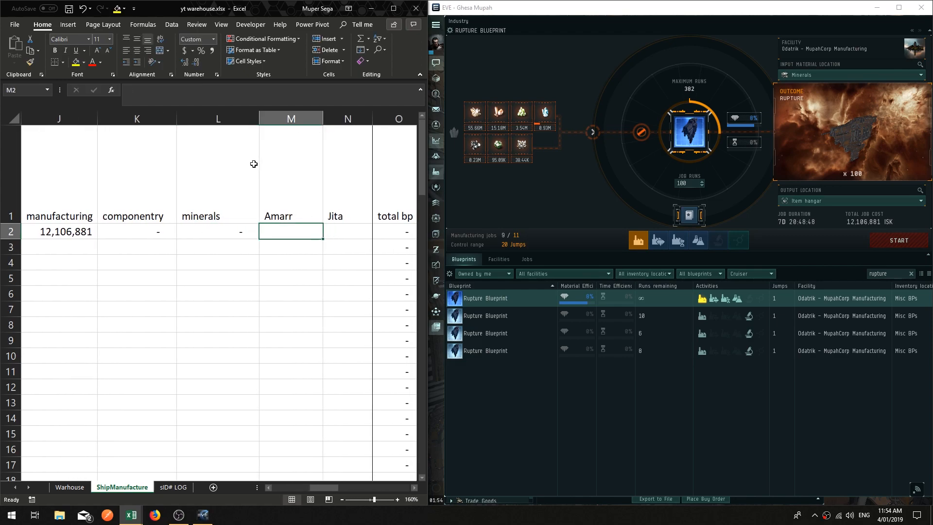
key(Up)
key(Down)
click(357, 230)
text(0)
key(Left)
Step: Create a buy order for all of the Rupture job's materials and move the buy window aside
click(589, 148)
right_click(592, 130)
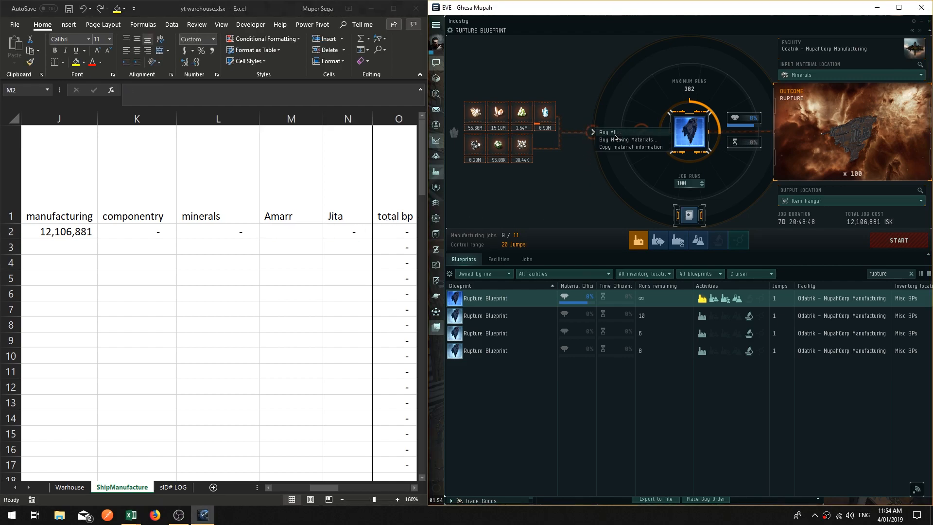
click(615, 135)
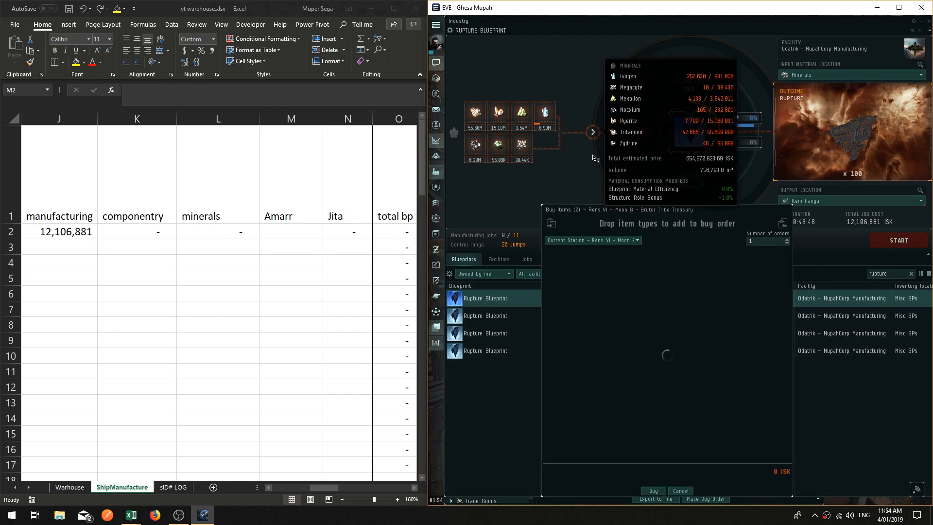
drag(634, 212, 610, 59)
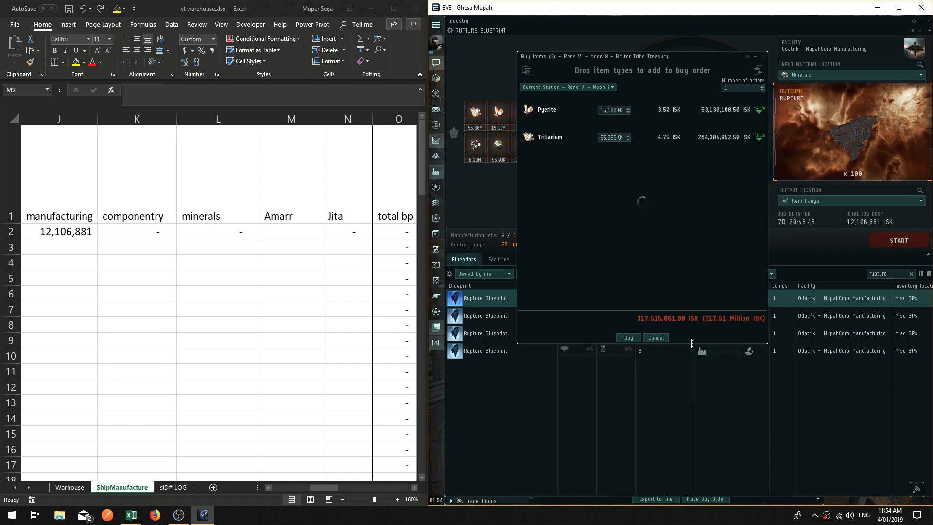
drag(690, 56, 679, 35)
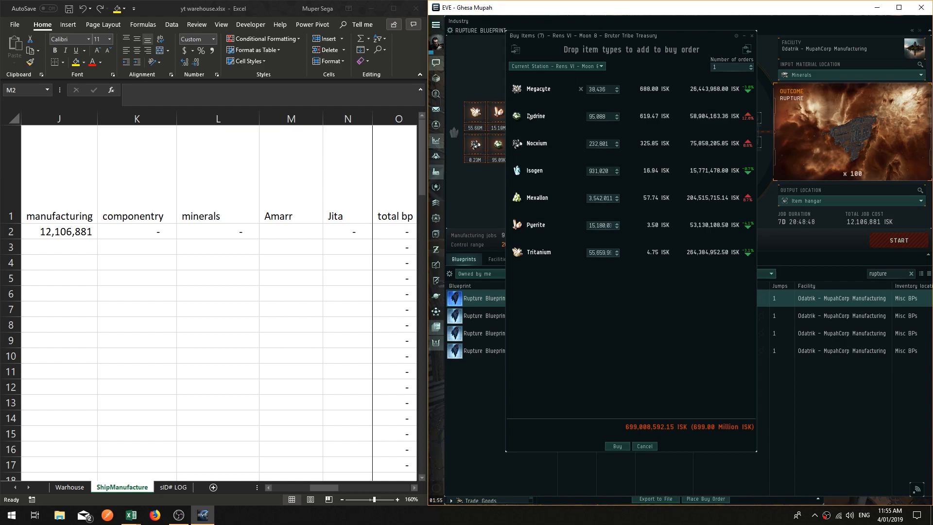
Step: Enter 699008592 as the Amarr material cost for job s1
click(305, 234)
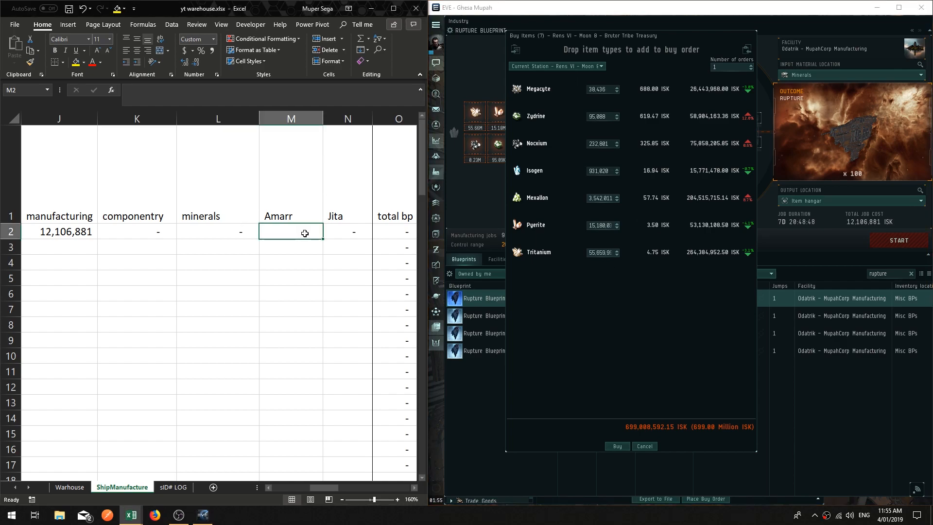
text(699)
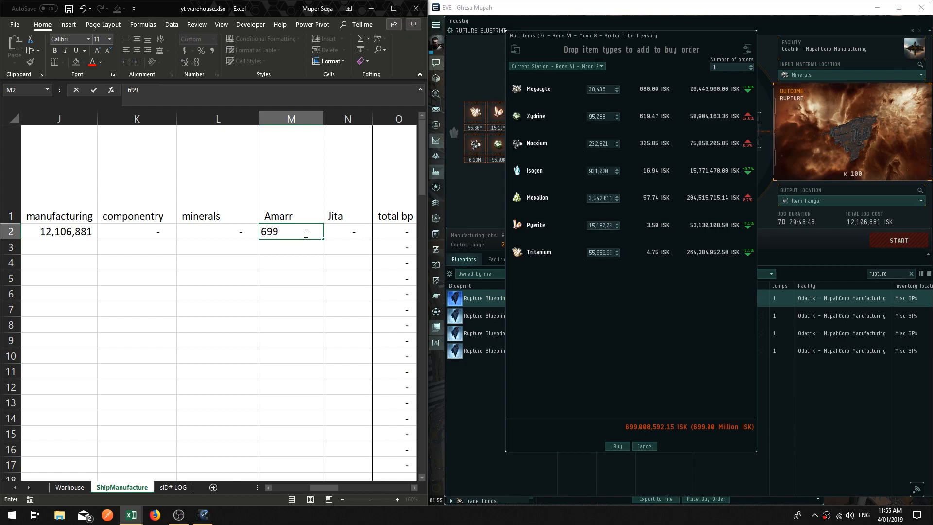
text(008)
text(592)
key(Tab)
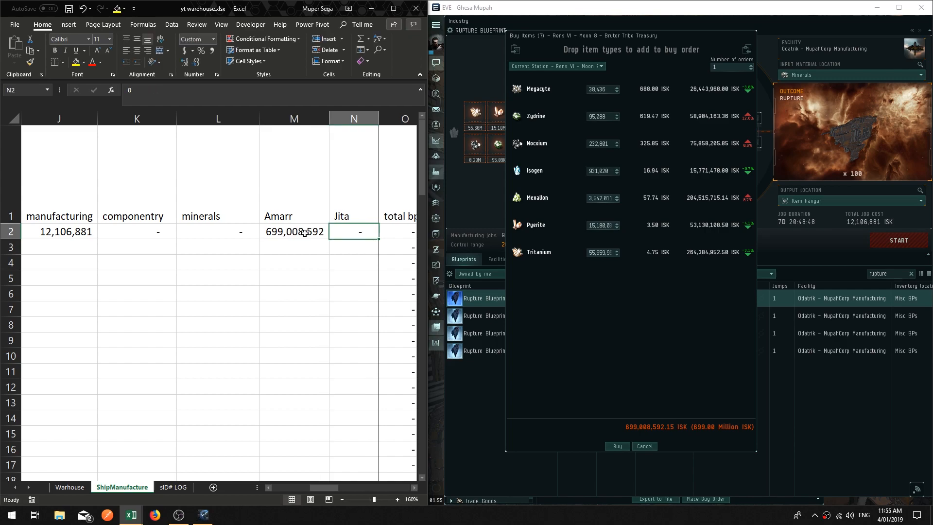
Step: Inspect the formulas in row 2 for total bp, other, total cost and Tracker
key(Right)
key(Right)
key(Right)
key(Left)
key(Left)
key(Left)
key(Left)
key(Left)
key(Right)
key(Right)
key(Right)
key(Right)
key(Left)
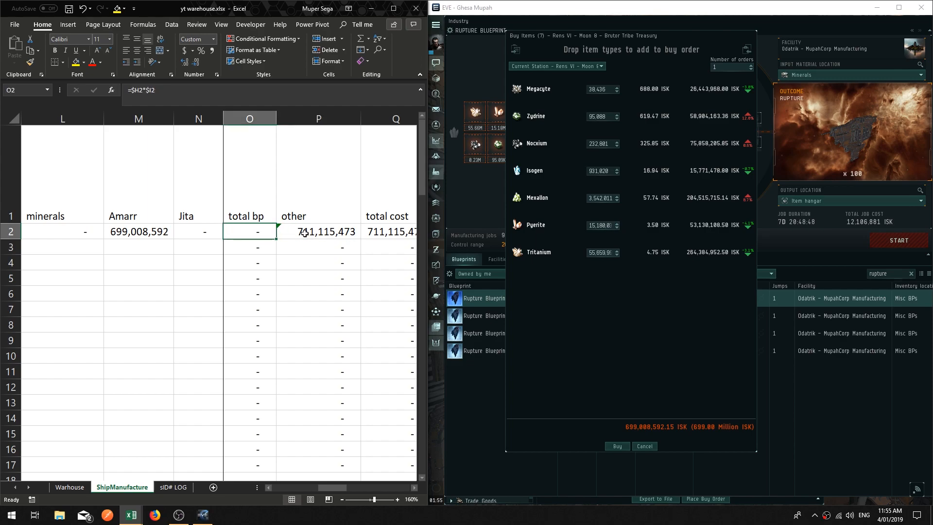
key(Right)
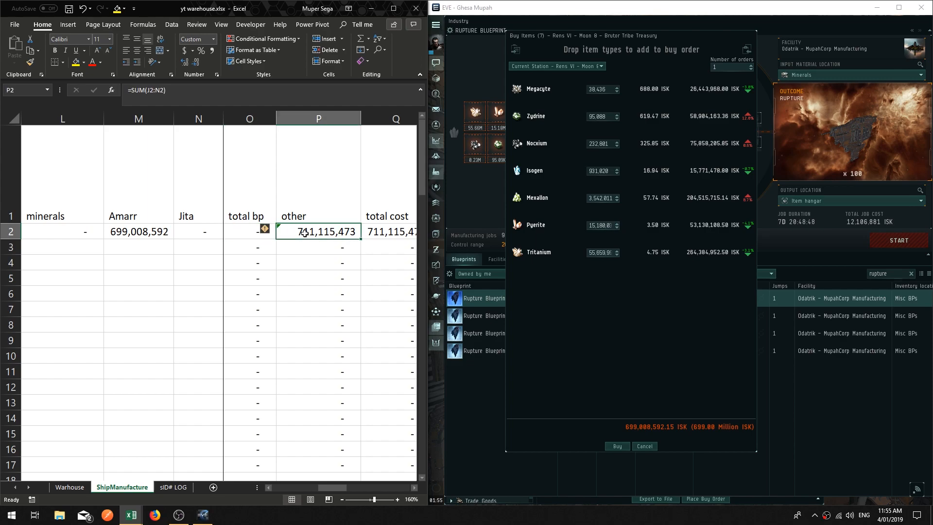
key(Left)
key(Right)
key(Right)
key(Right)
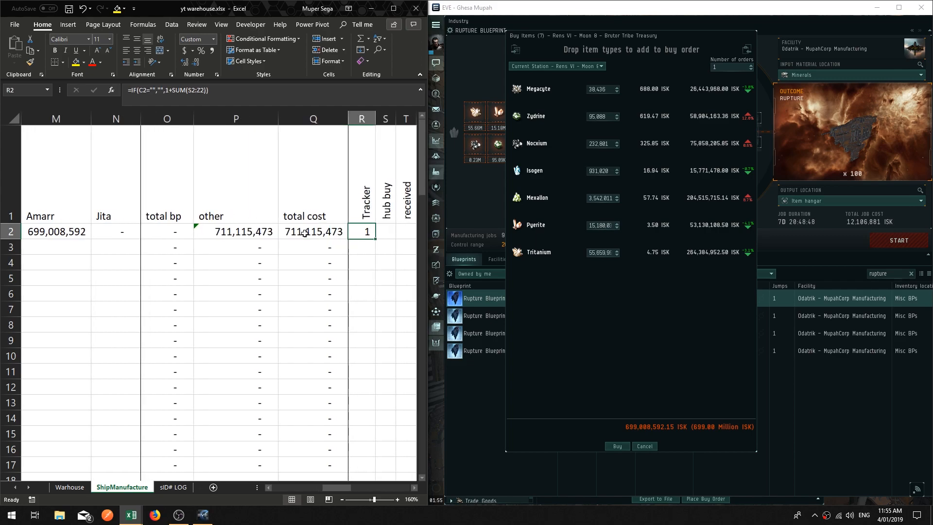
Step: Close the buy items window in the game
scroll(304, 234, right, 1)
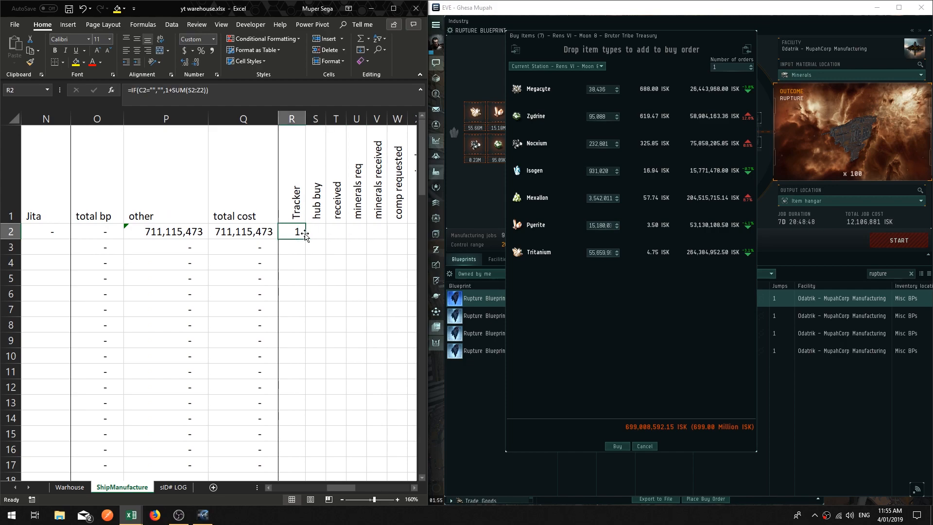
key(Right)
key(Right)
key(Right)
key(Right)
key(Right)
key(Right)
key(Right)
key(Right)
key(Right)
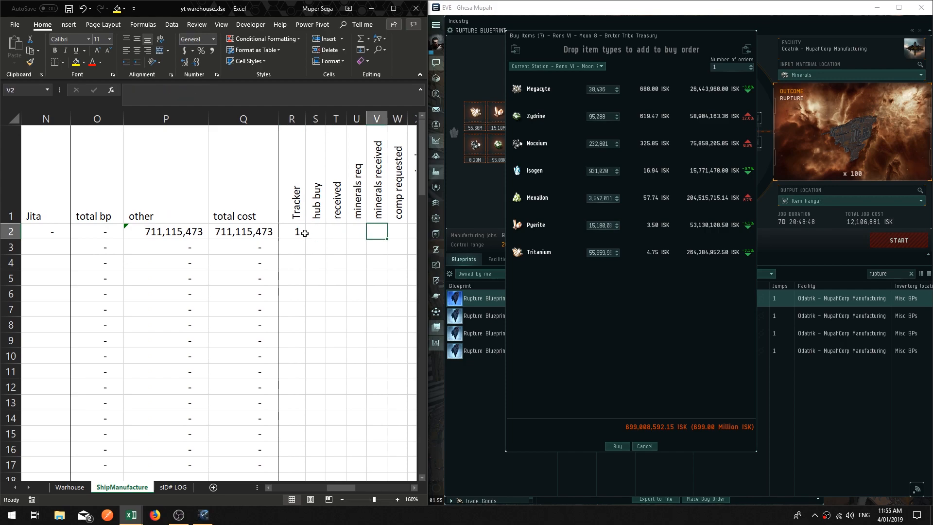
key(Left)
key(Left)
key(Left)
key(Left)
key(Left)
key(Left)
key(Left)
key(Left)
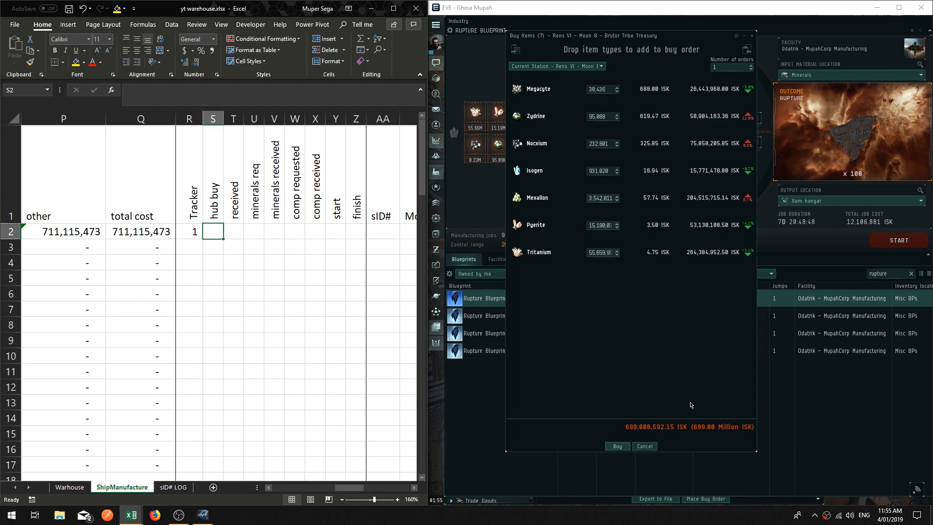
click(647, 449)
click(646, 447)
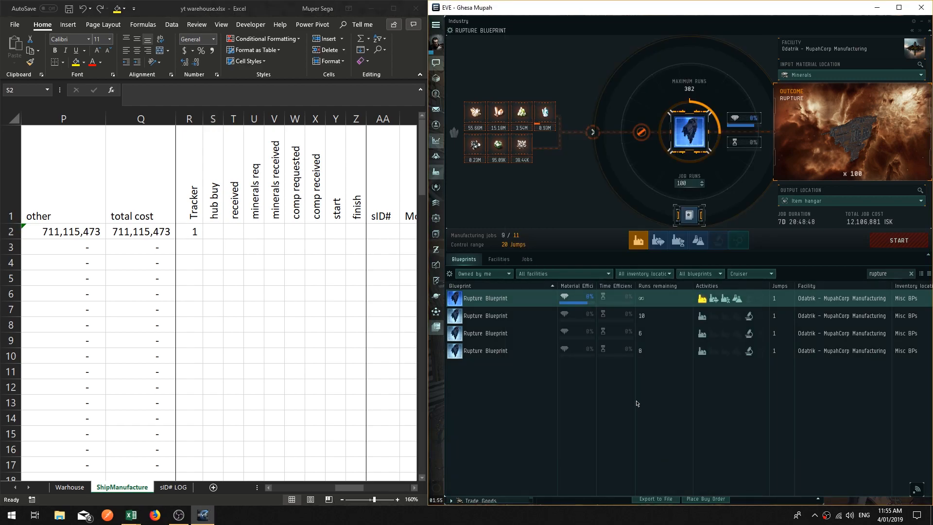
Step: Enter 1 for job s1's hub buy, received, minerals req, minerals received, comp requested and comp received
click(214, 231)
text(1)
key(Tab)
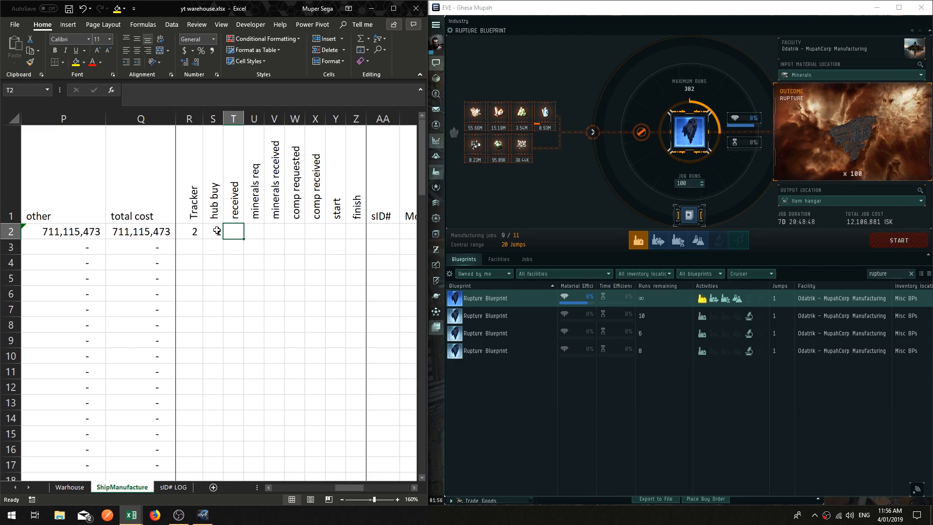
text(1)
key(Tab)
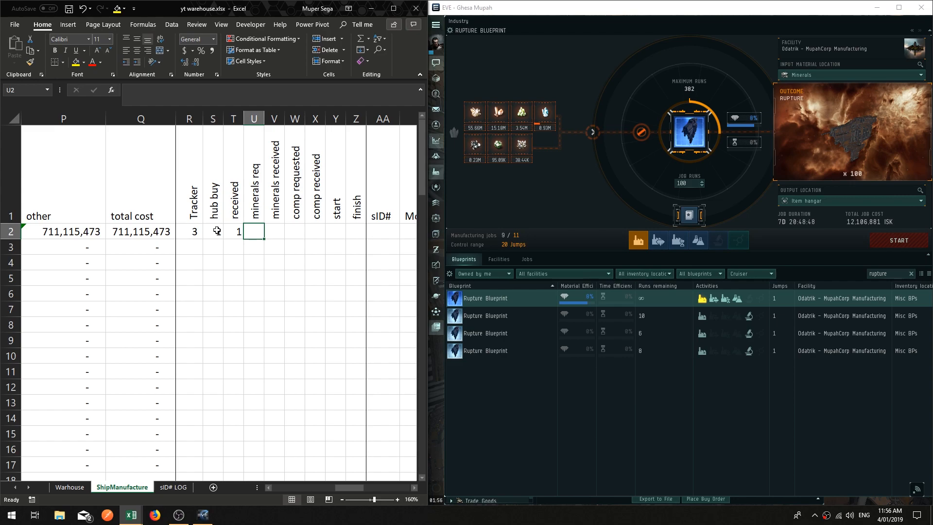
text(1)
key(Tab)
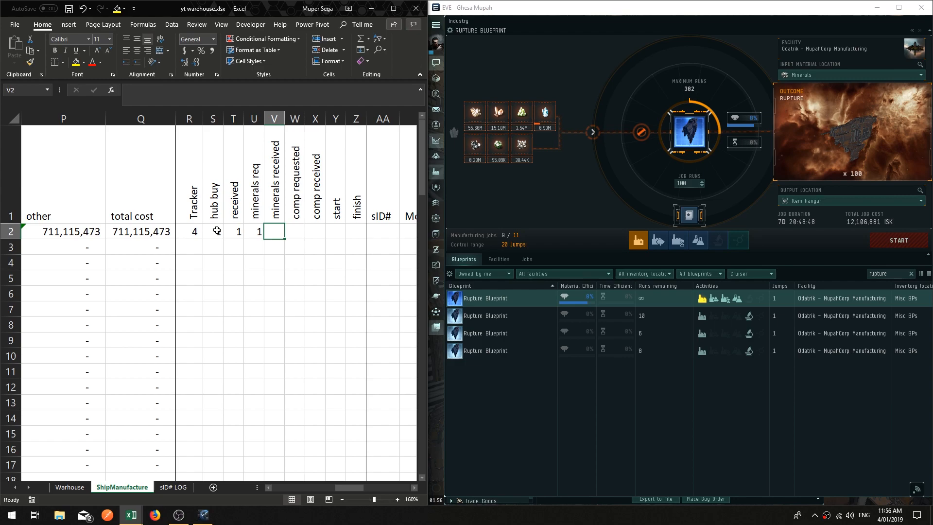
text(1)
key(Tab)
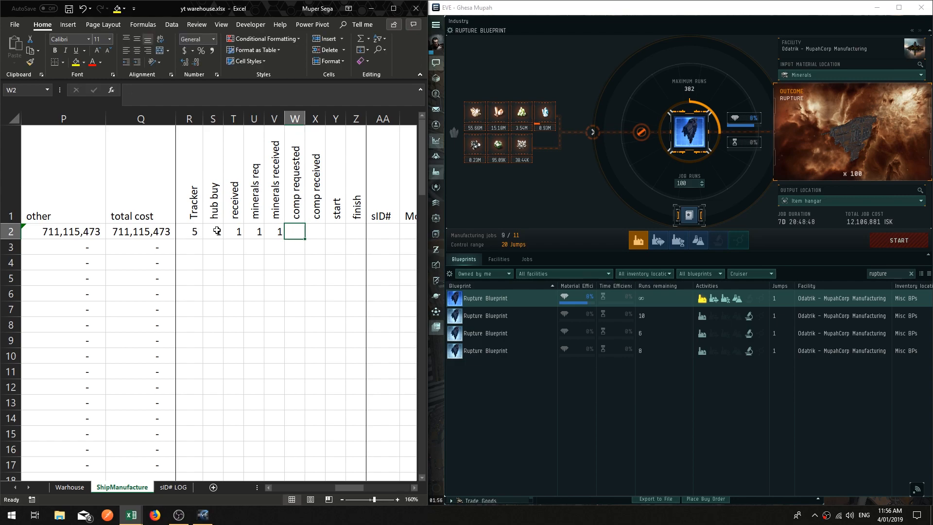
text(1)
key(Tab)
text(1)
key(Tab)
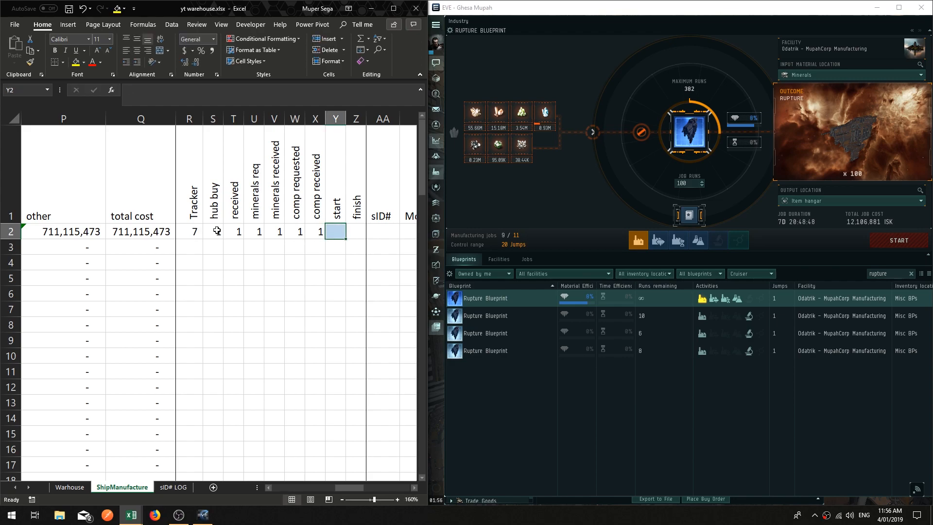
key(Return)
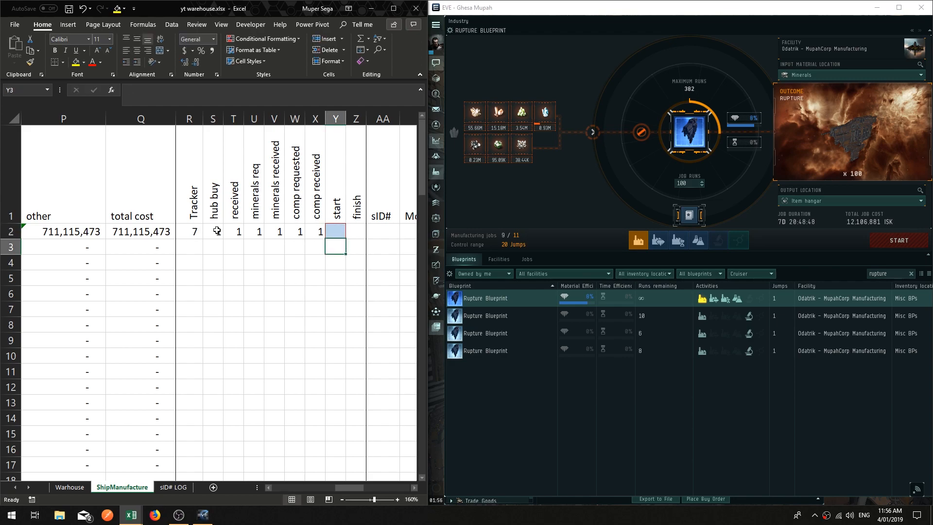
Step: Enter 1 in job s1's start and finish columns
key(Left)
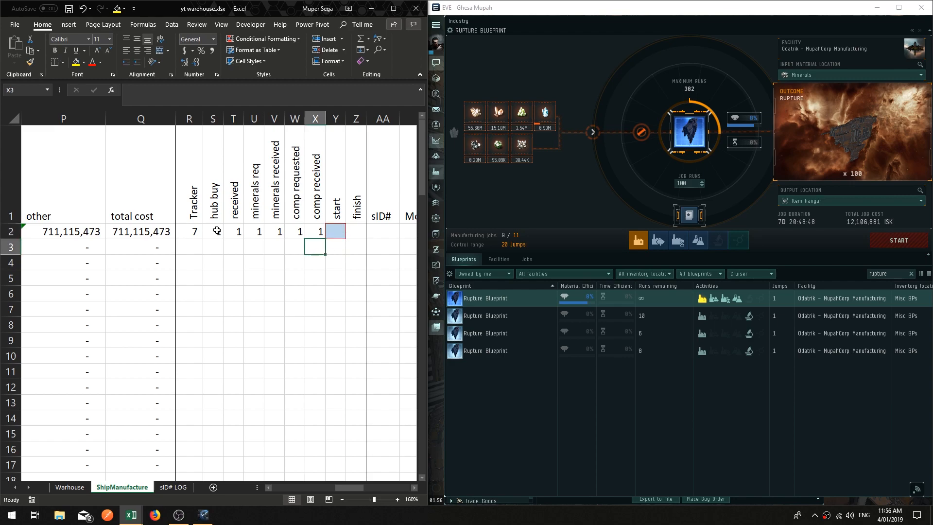
key(Right)
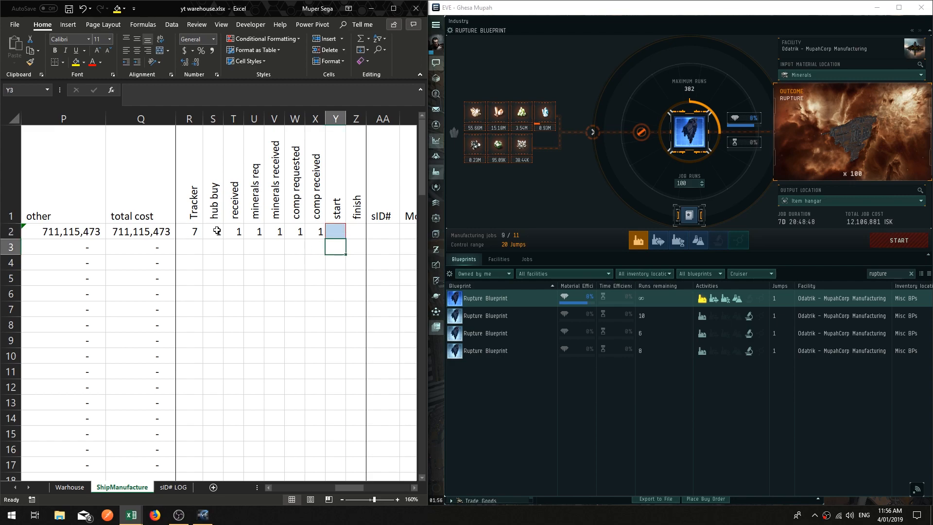
key(Up)
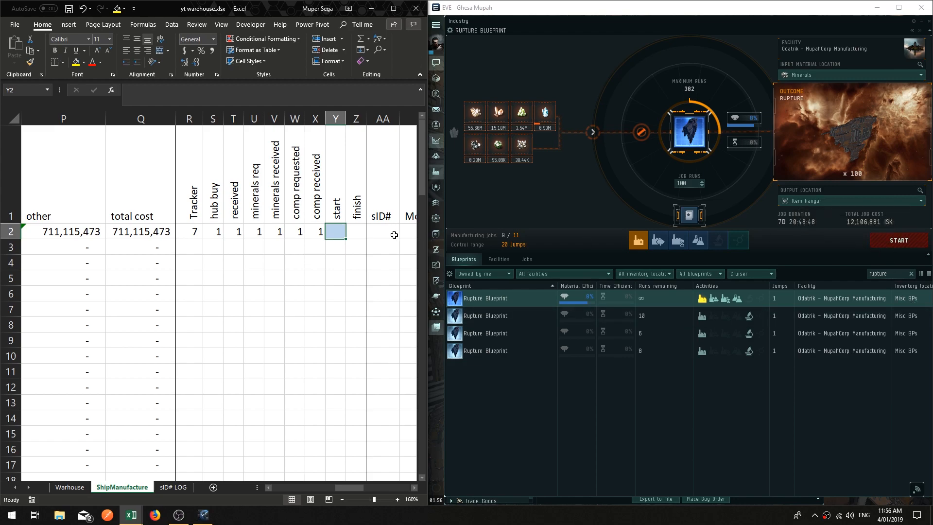
text(1)
key(Return)
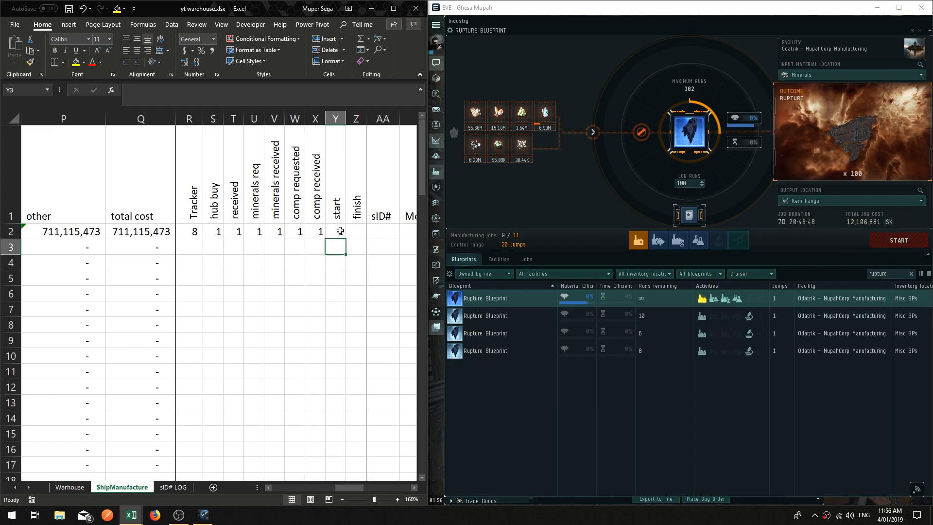
key(Up)
key(Right)
key(Right)
key(Right)
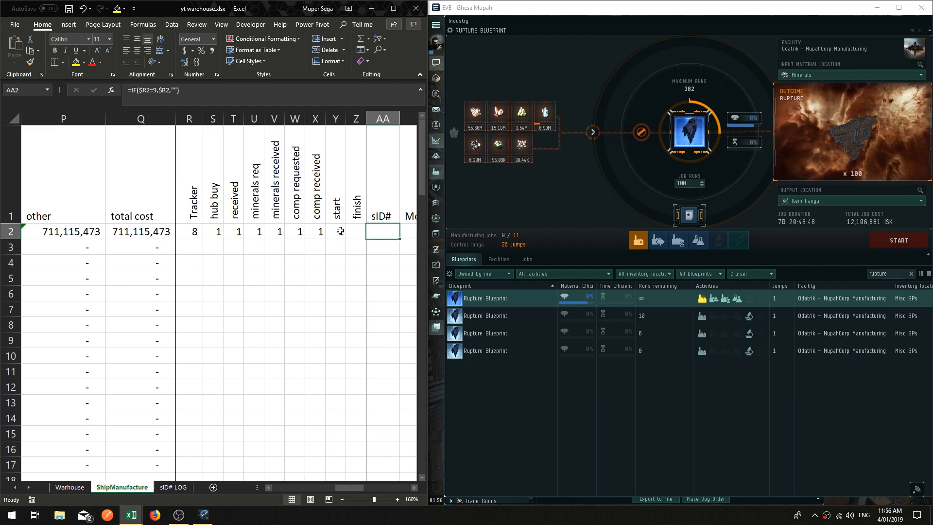
key(Left)
key(Left)
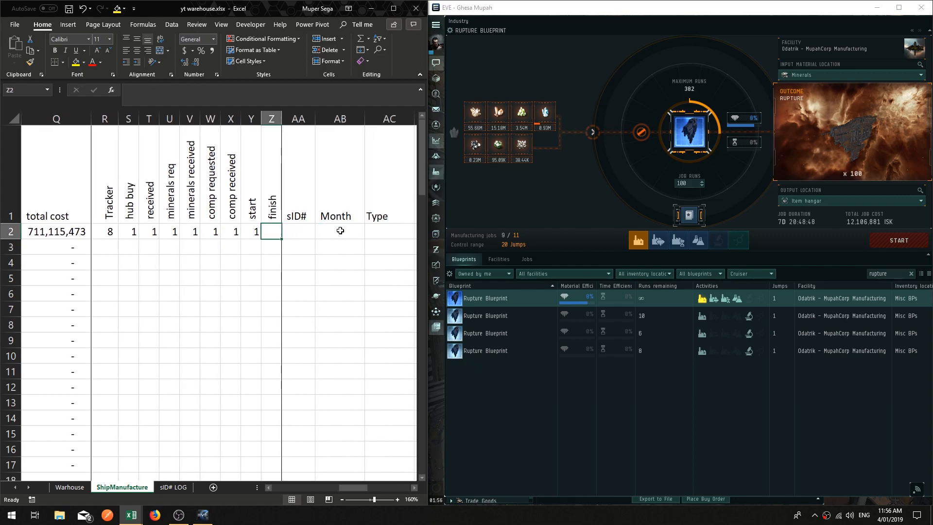
text(1)
key(Return)
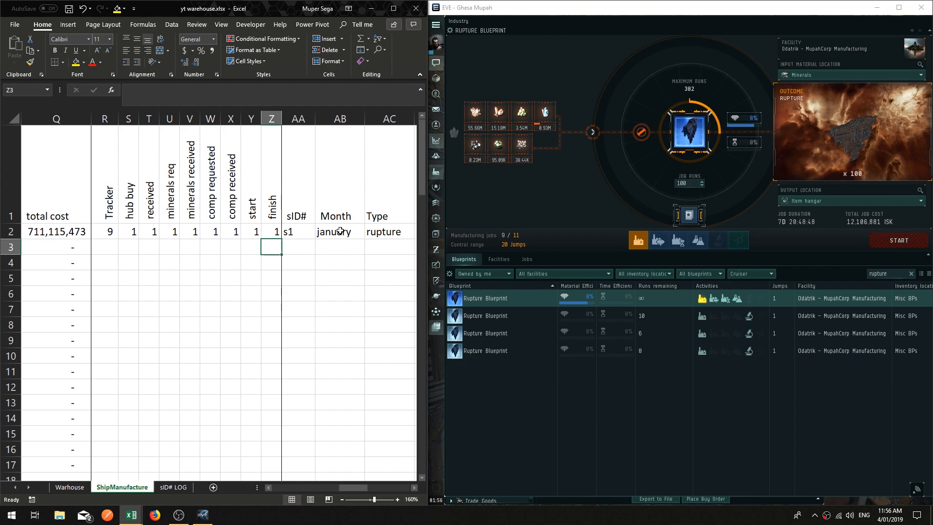
Step: Inspect the record section's formulas for sID#, Total cost, Cost per and recorded
key(Up)
key(Up)
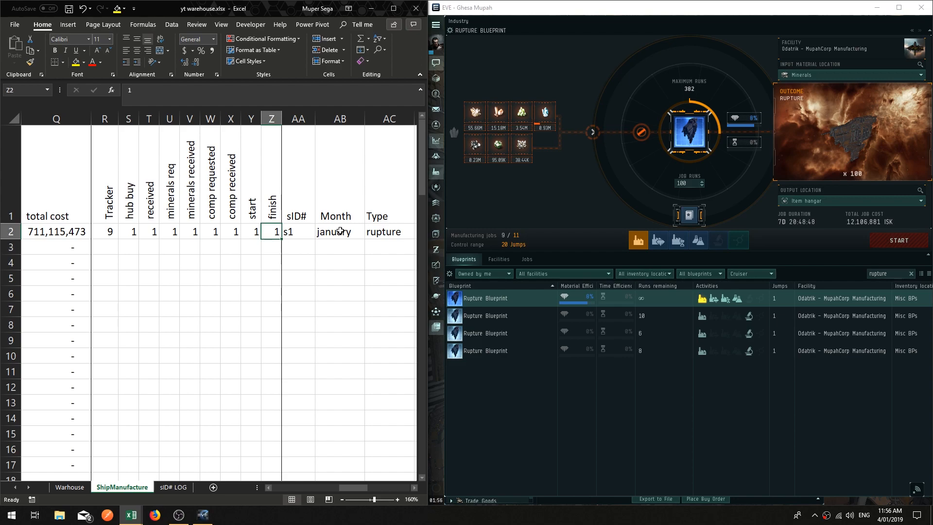
key(Right)
key(Right)
key(Right)
key(Right)
key(Right)
key(Right)
key(Right)
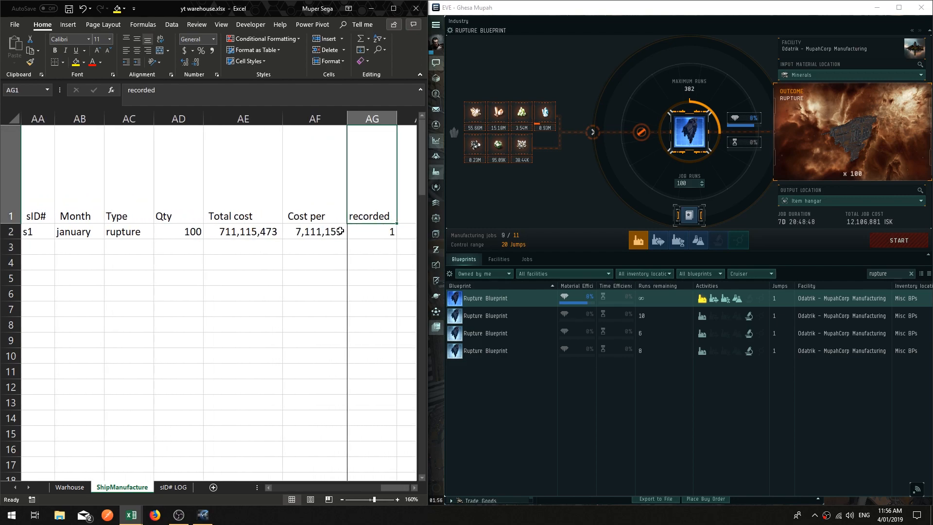
key(Left)
key(Left)
key(Left)
key(Left)
key(Left)
key(Left)
key(Left)
key(Down)
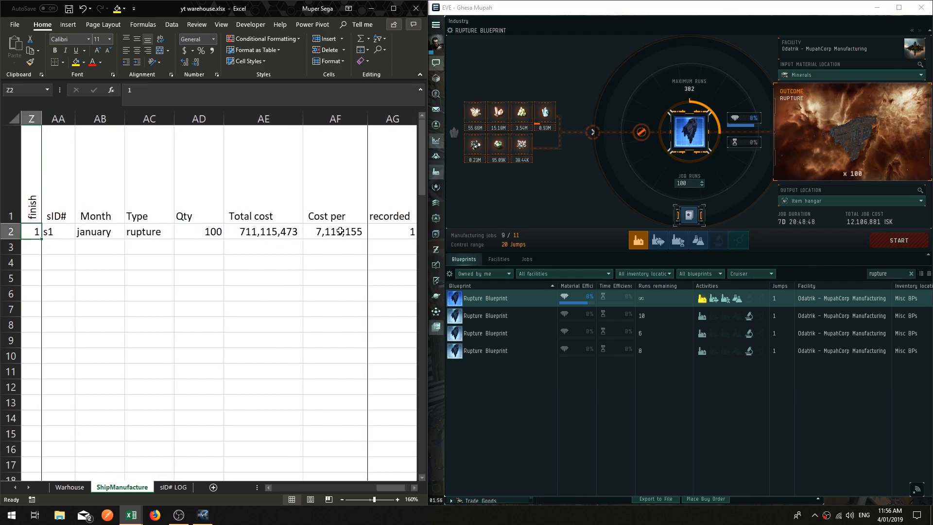
key(Right)
key(Right)
key(Right)
key(Right)
key(Right)
key(Right)
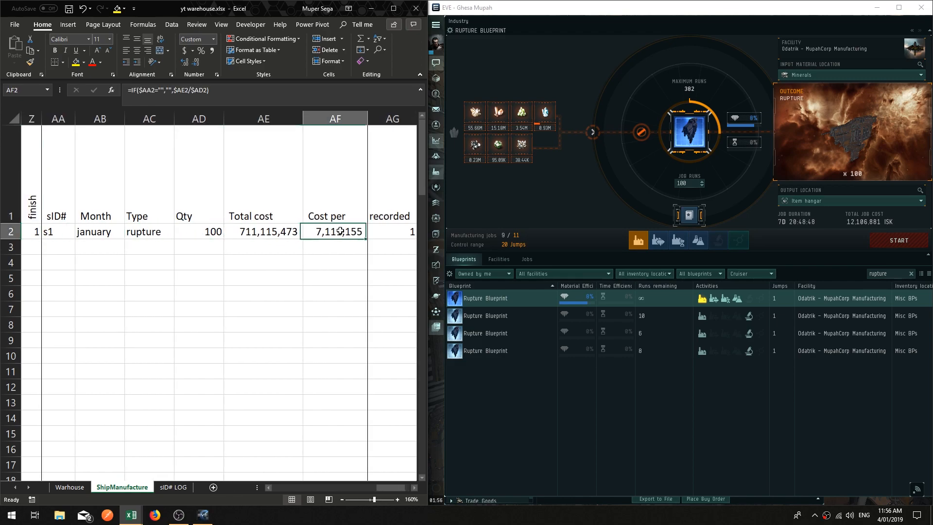
key(Left)
key(Left)
key(Right)
key(Down)
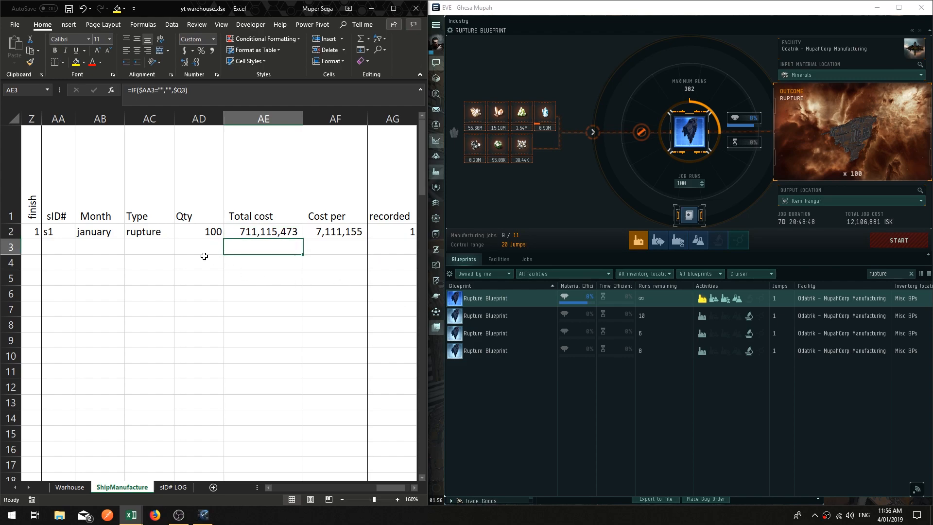
click(312, 236)
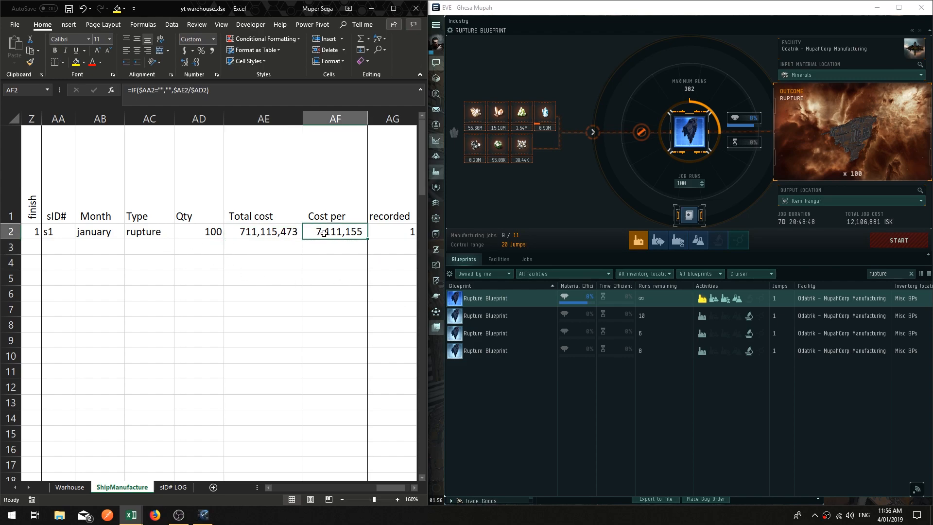
click(57, 232)
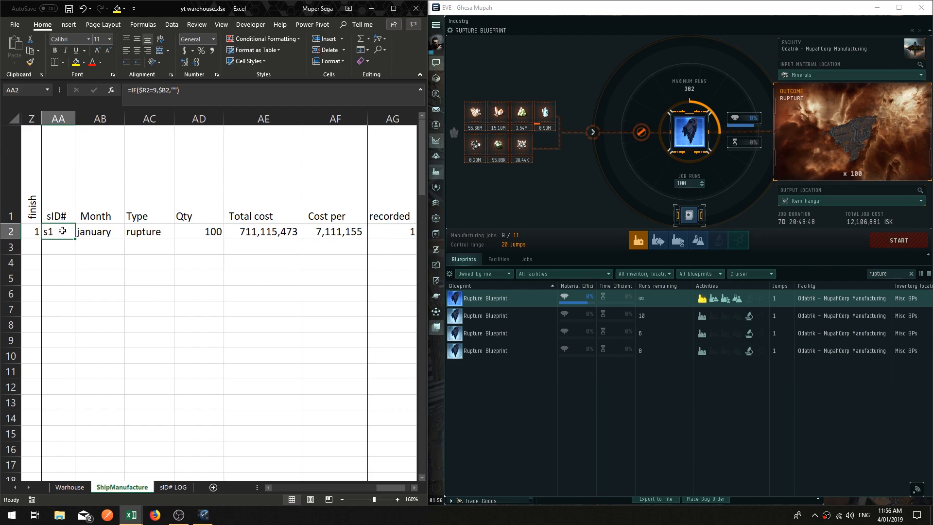
Step: Review the sID# LOG sheet's columns and the record section's recorded, Type, Total cost and Cost per formulas
click(173, 487)
drag(54, 164, 302, 165)
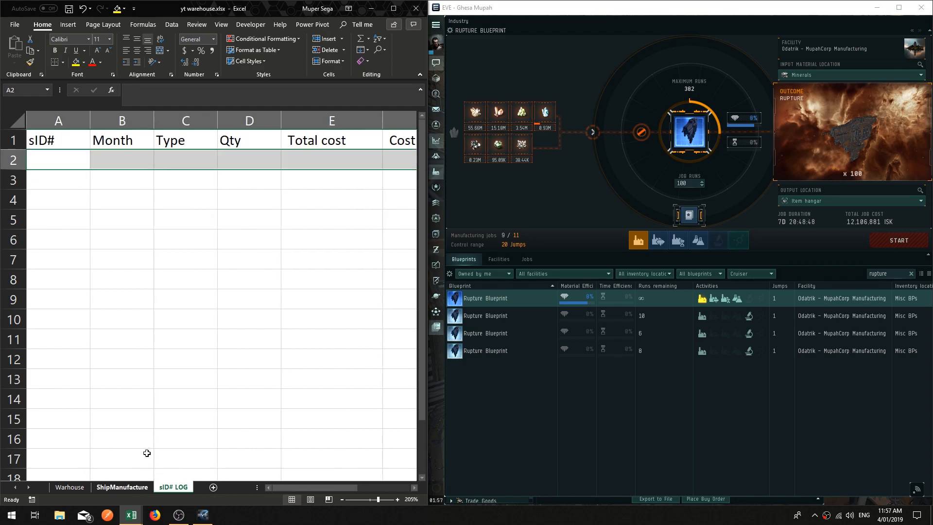
click(122, 487)
click(381, 232)
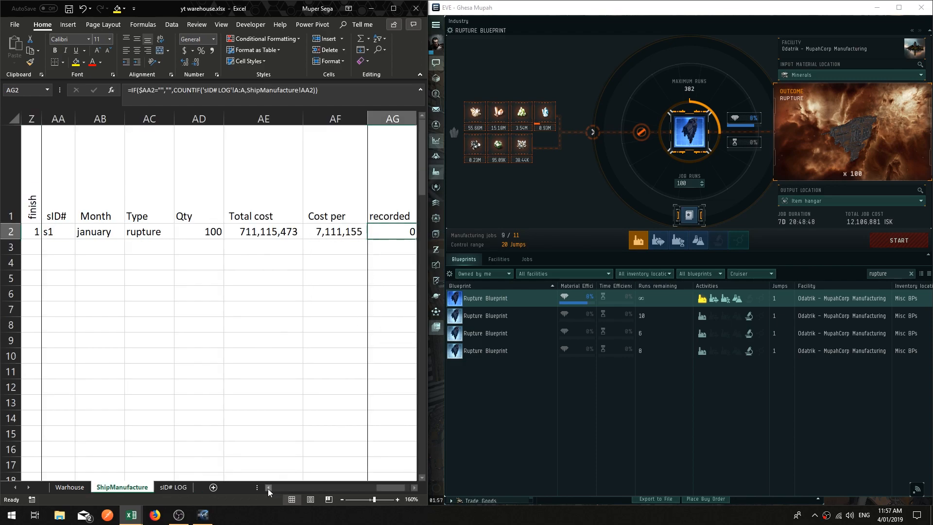
click(60, 231)
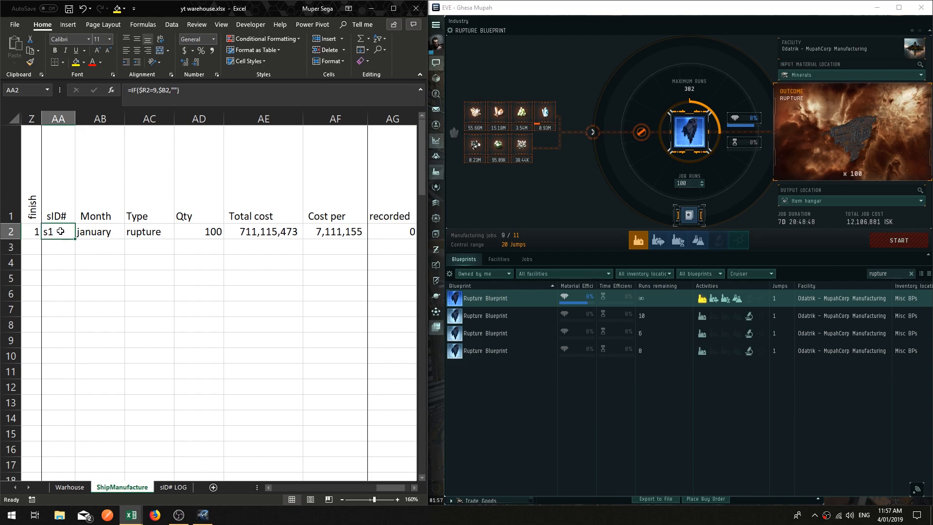
click(96, 231)
click(141, 233)
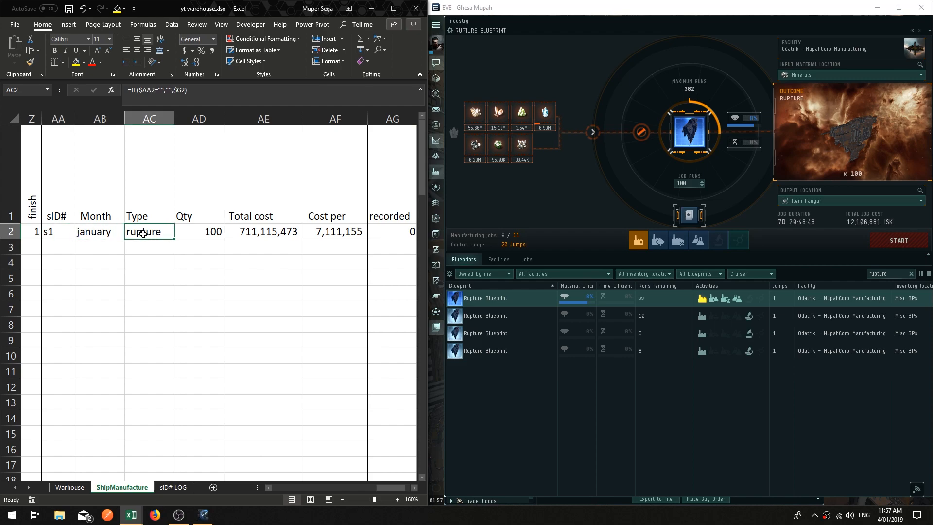
click(187, 233)
click(257, 232)
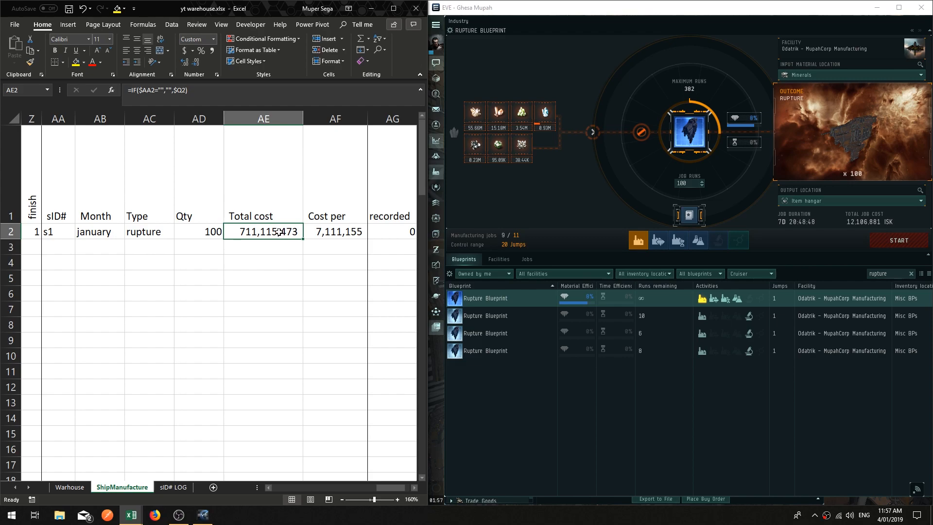
click(329, 232)
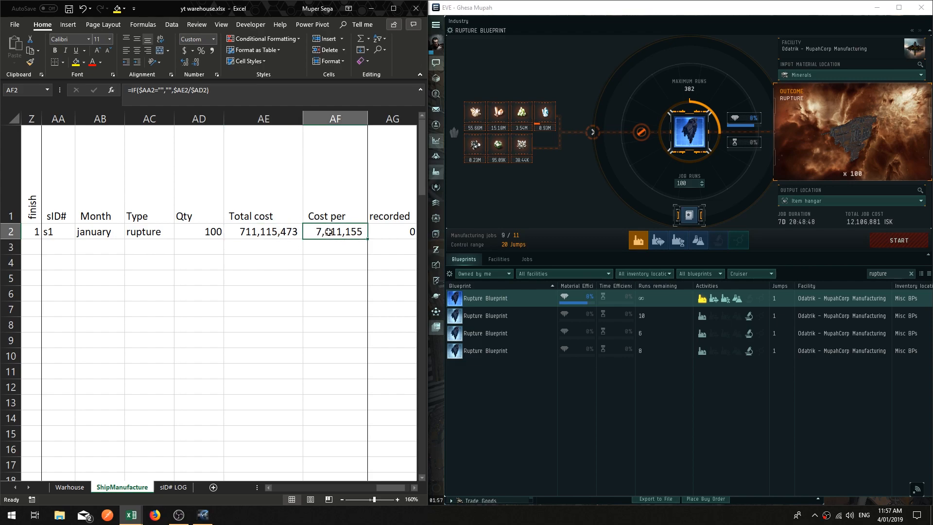
Step: View the Rupture's regional market prices, then close the market window
click(855, 141)
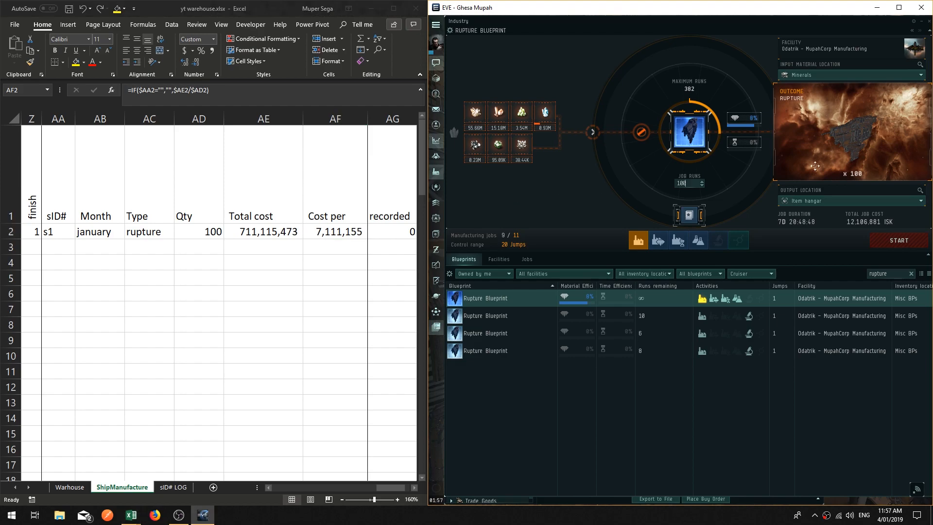
right_click(855, 141)
click(888, 162)
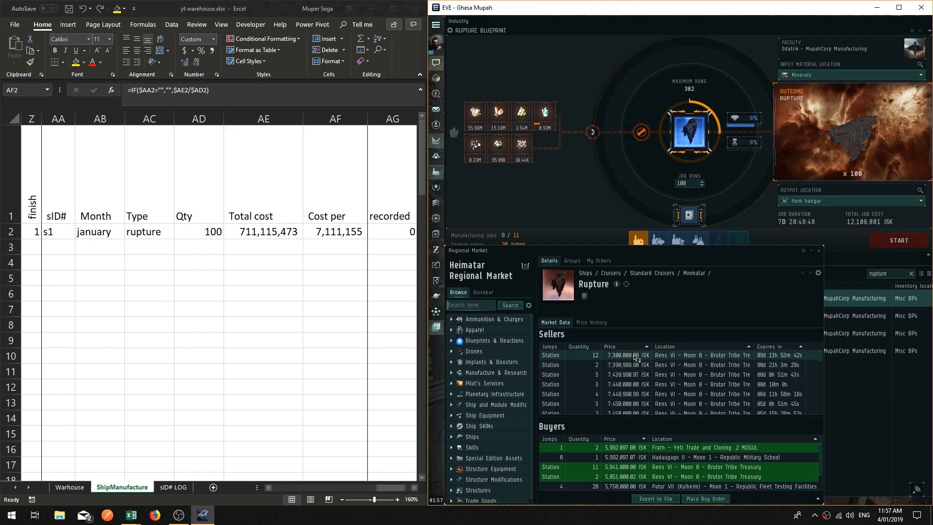
scroll(638, 366, down, 5)
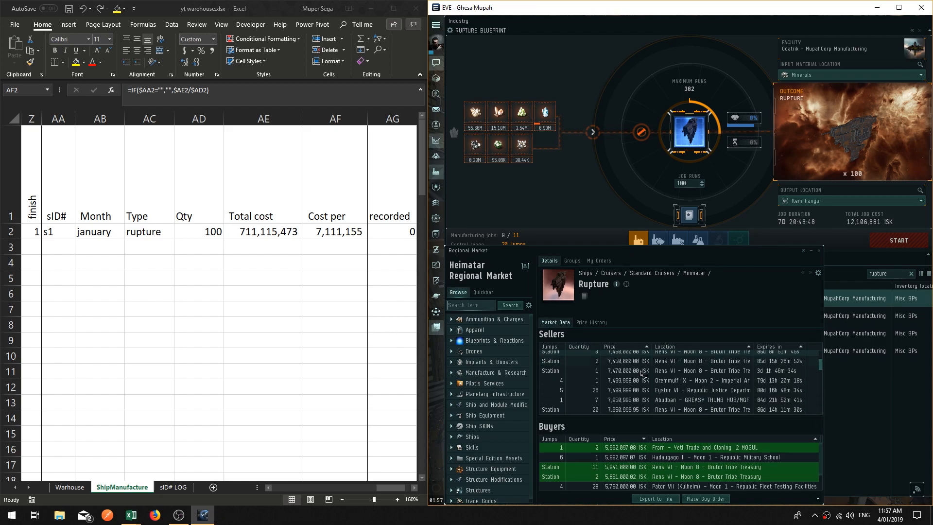
scroll(641, 373, up, 5)
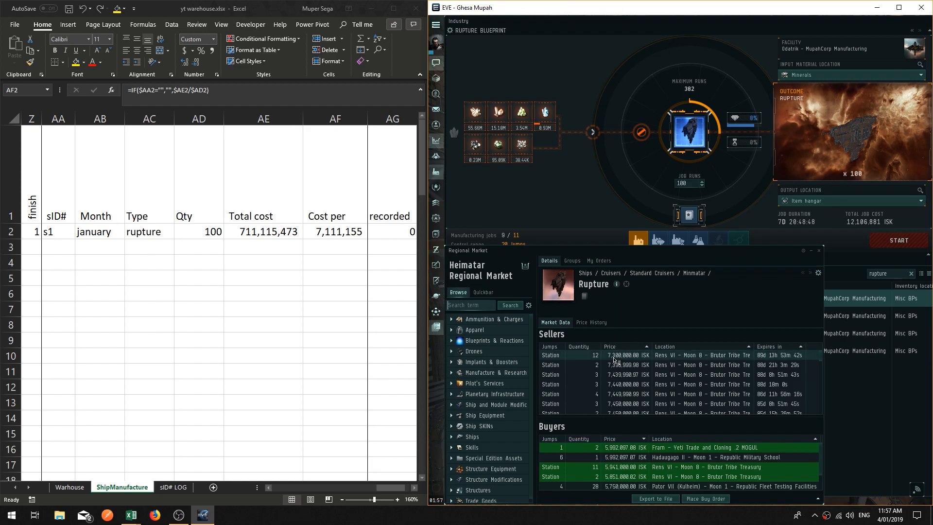
click(819, 250)
Step: Copy the record row's cells from sID# through Cost per and paste them back in place as values
drag(48, 232, 307, 231)
right_click(316, 231)
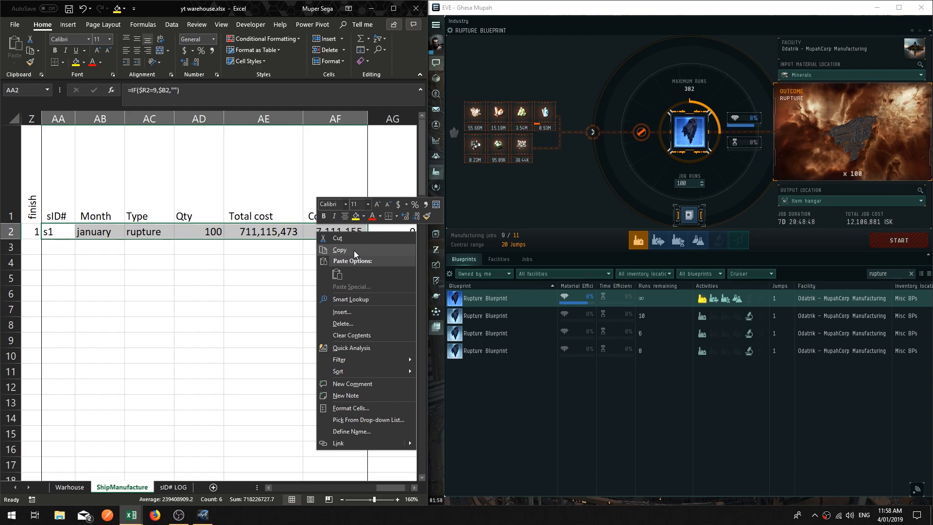
click(353, 249)
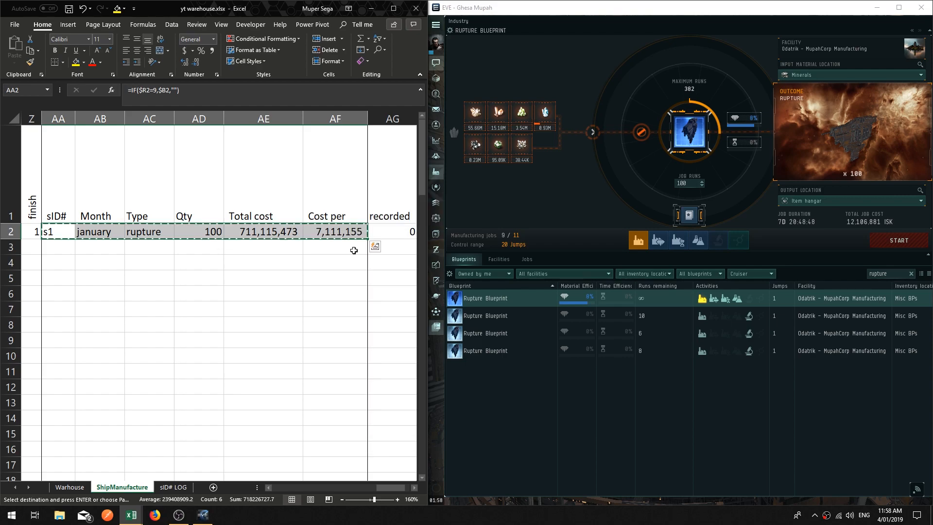
right_click(72, 233)
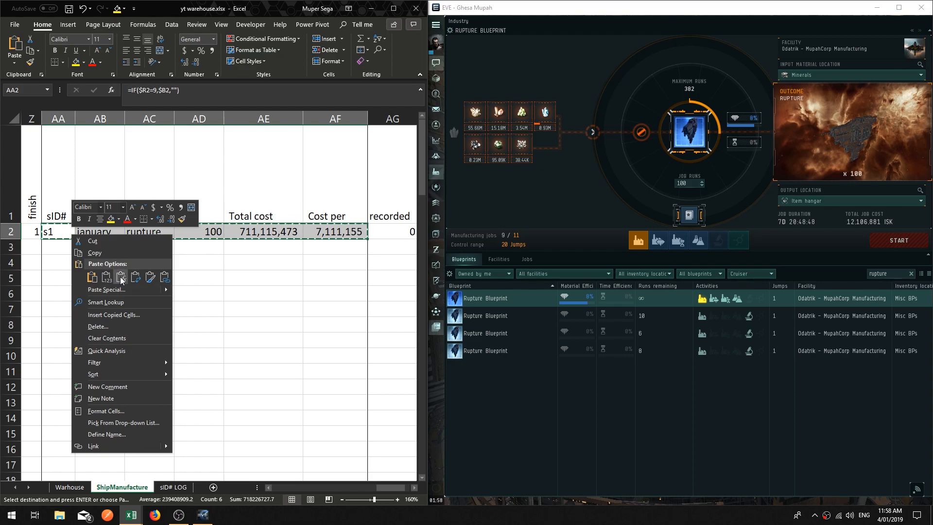
click(106, 276)
click(197, 278)
click(243, 229)
click(250, 262)
key(Escape)
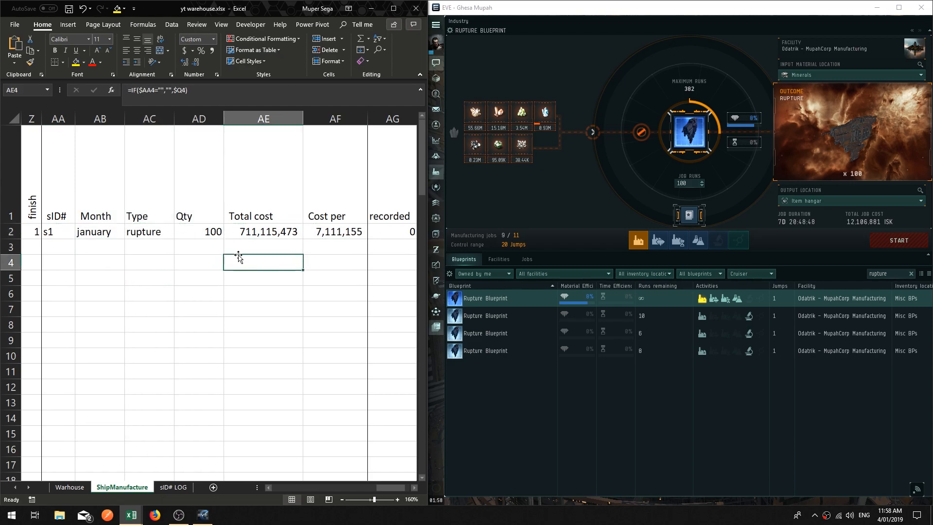
Step: Inspect the contents of the record row's Type, Qty, Total cost and Cost per cells
click(253, 232)
click(183, 232)
click(148, 233)
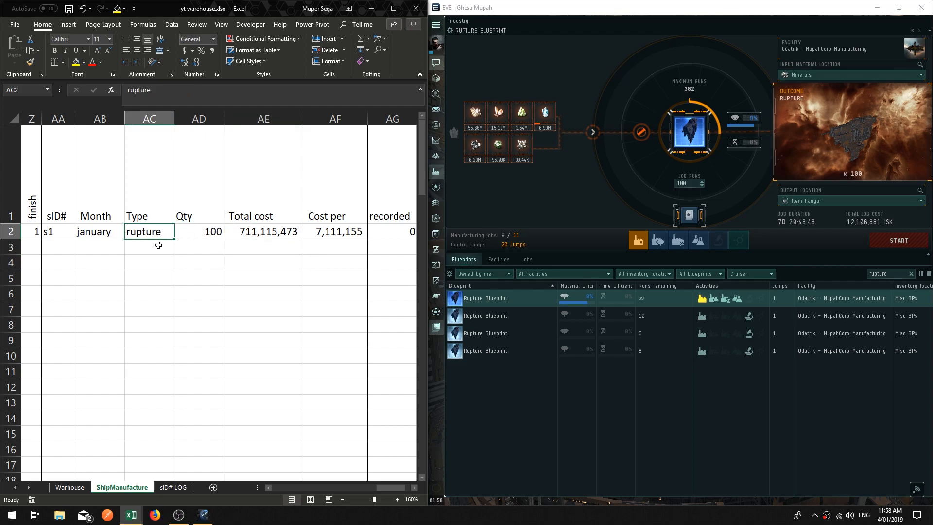
click(156, 251)
click(203, 233)
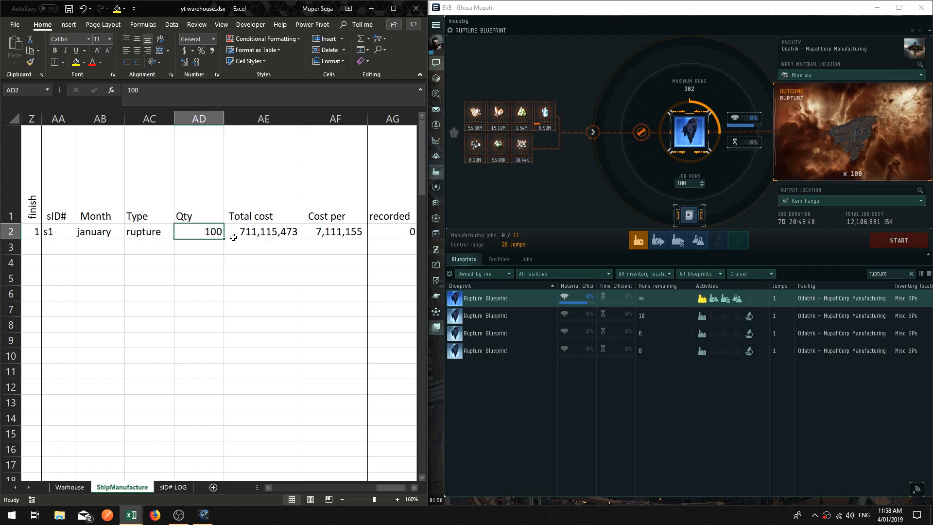
click(251, 232)
click(323, 232)
Step: Copy the record row's sID# through Cost per cells and paste them as values into row 2 of the sID# LOG sheet
drag(57, 231, 317, 230)
right_click(322, 232)
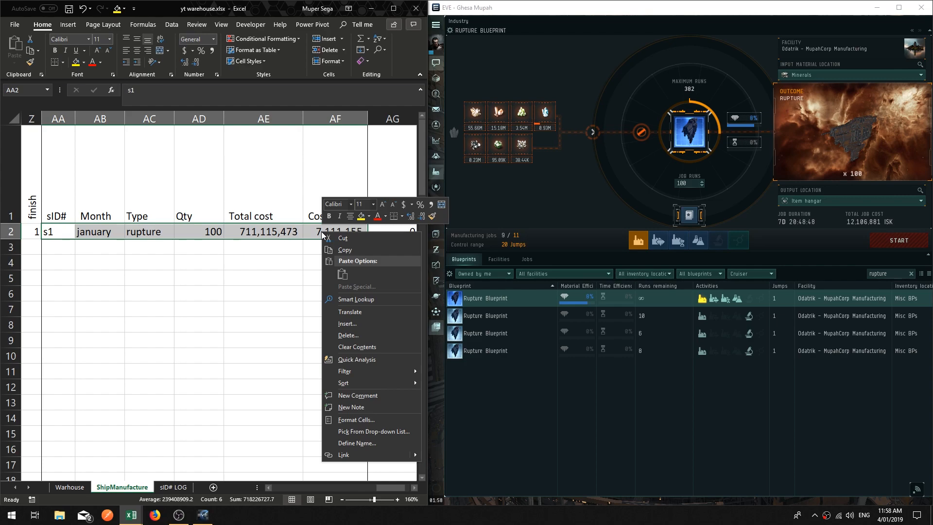
click(360, 247)
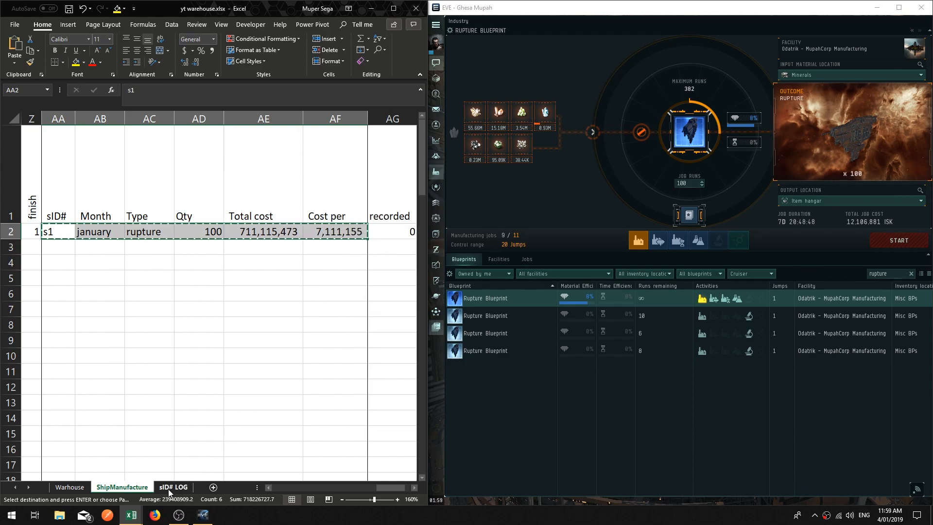
click(169, 491)
right_click(57, 167)
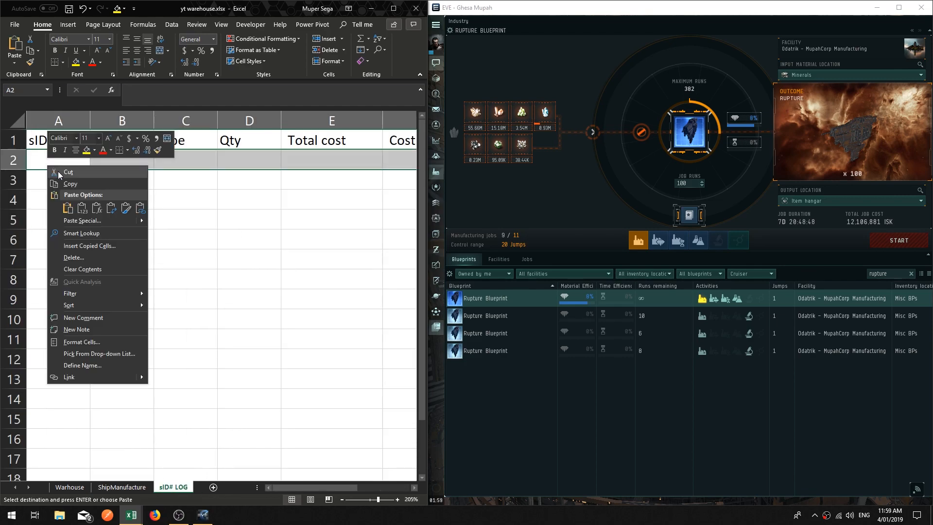
click(68, 208)
click(146, 219)
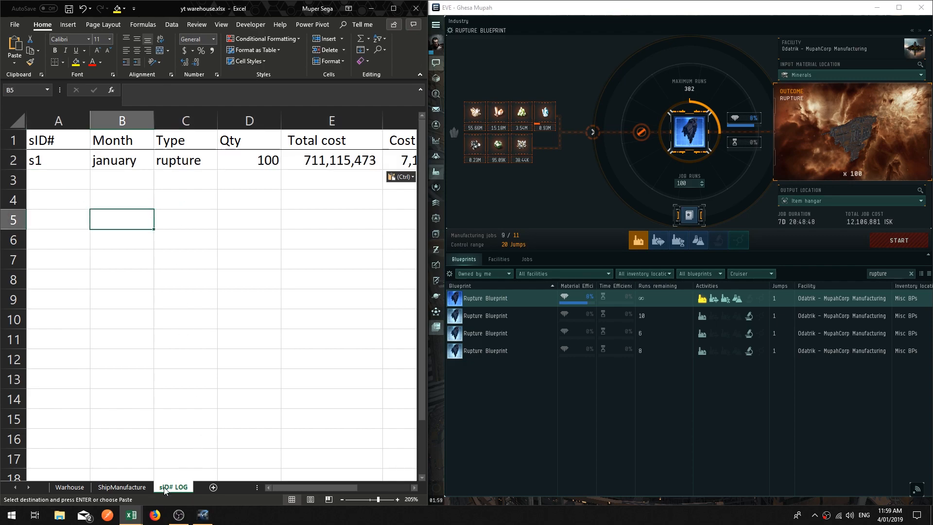
Step: Return to the ShipManufacture sheet and review the recorded formula and the job's status columns
click(130, 492)
click(331, 308)
click(394, 259)
click(398, 228)
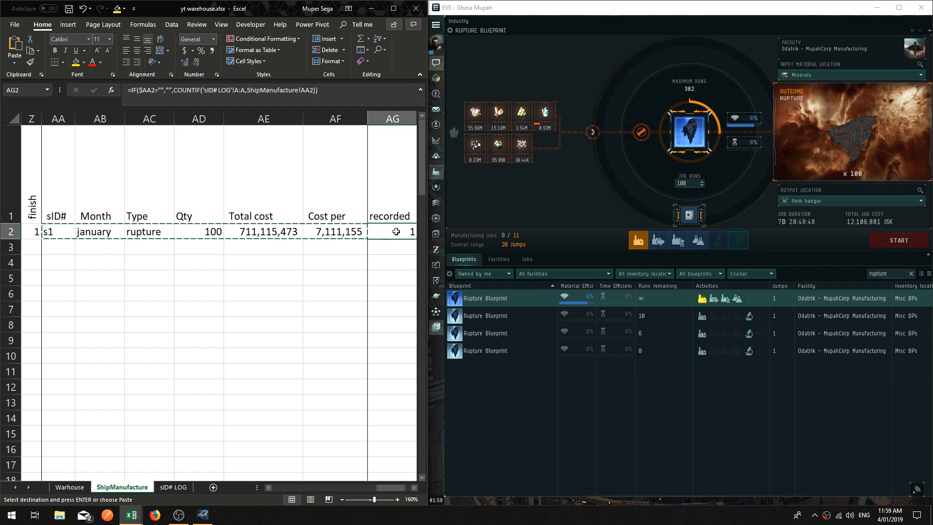
click(198, 275)
click(242, 374)
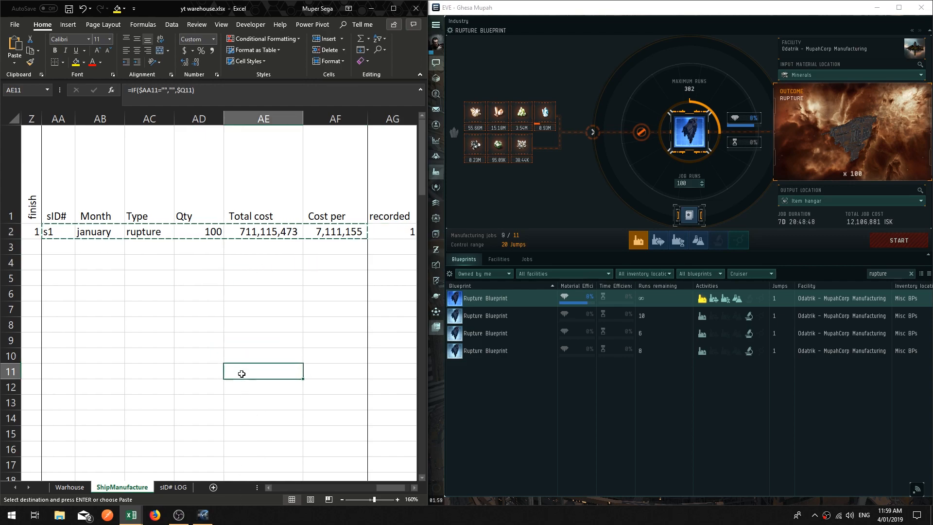
click(267, 488)
click(268, 488)
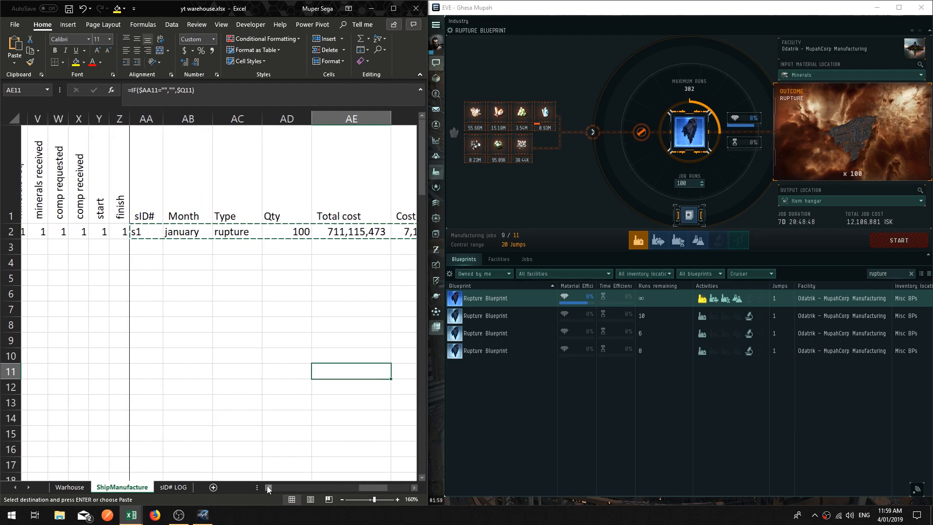